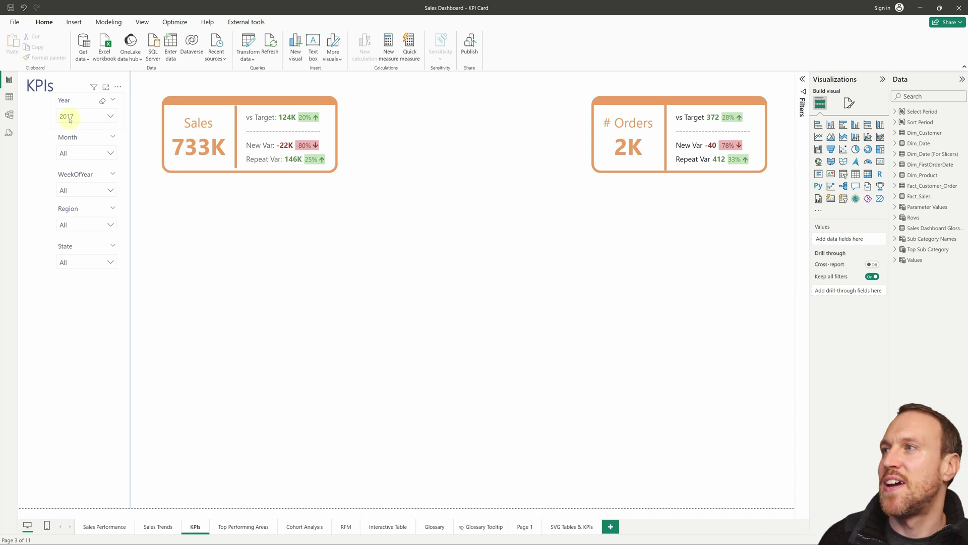
Filter the KPIs page by year 2018, 2014 and back to 2017 to examine how the Sales card reacts
left_click(70, 119)
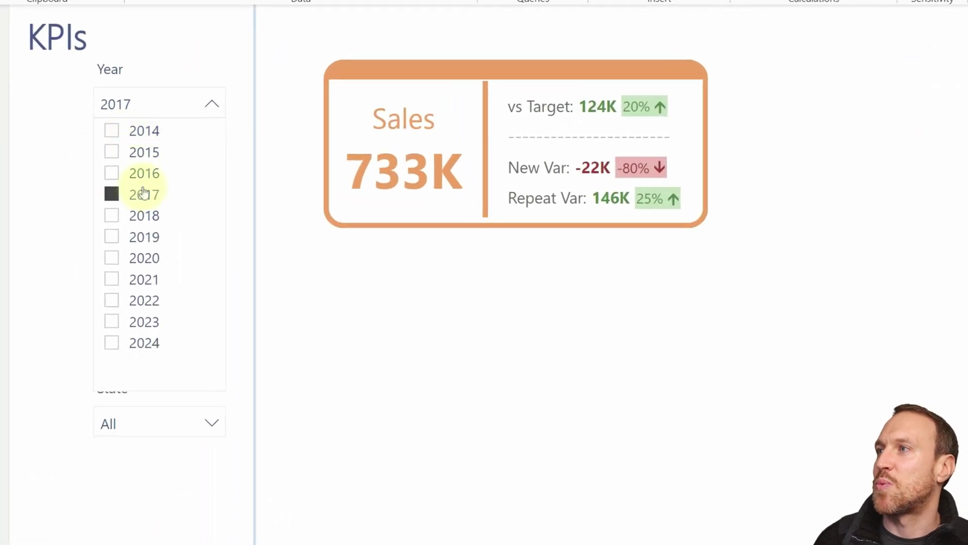
left_click(138, 217)
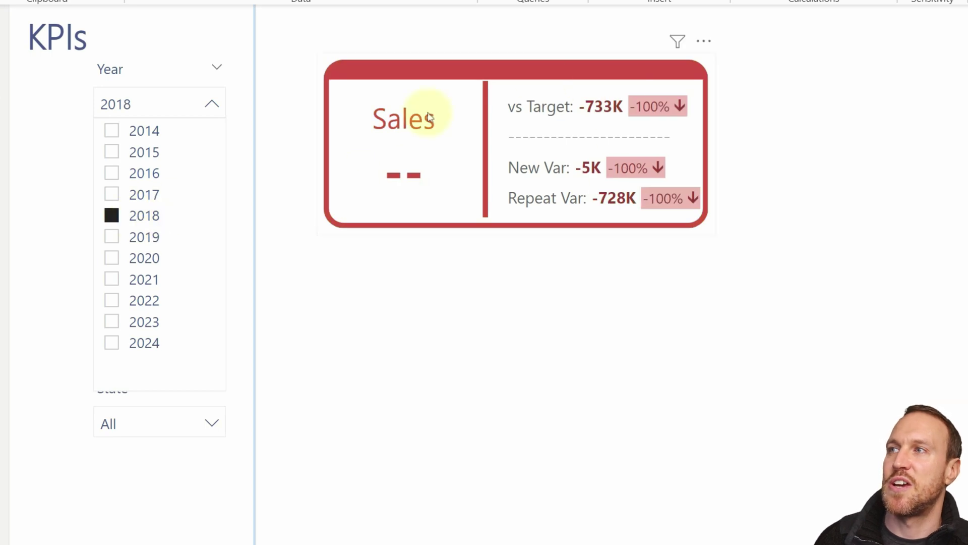
left_click(139, 131)
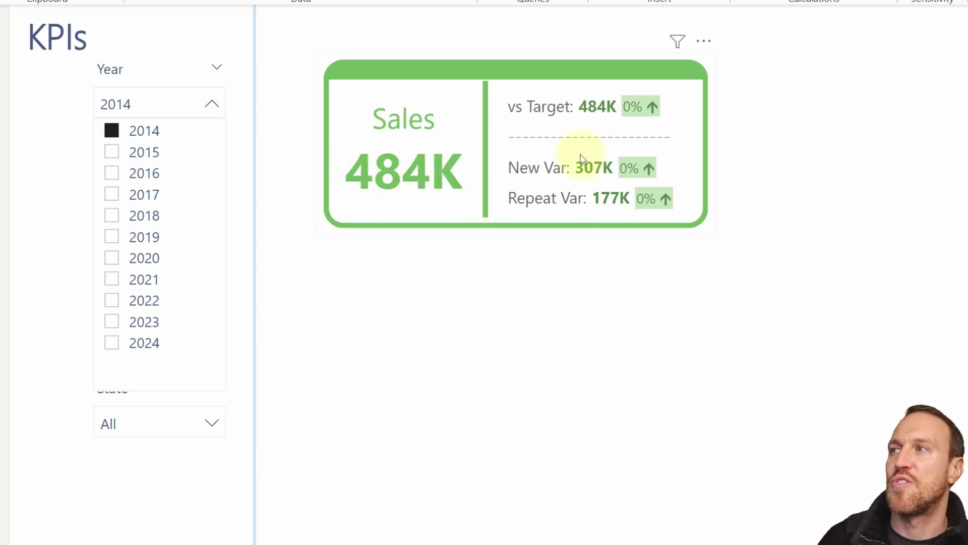
left_click(136, 194)
left_click(812, 156)
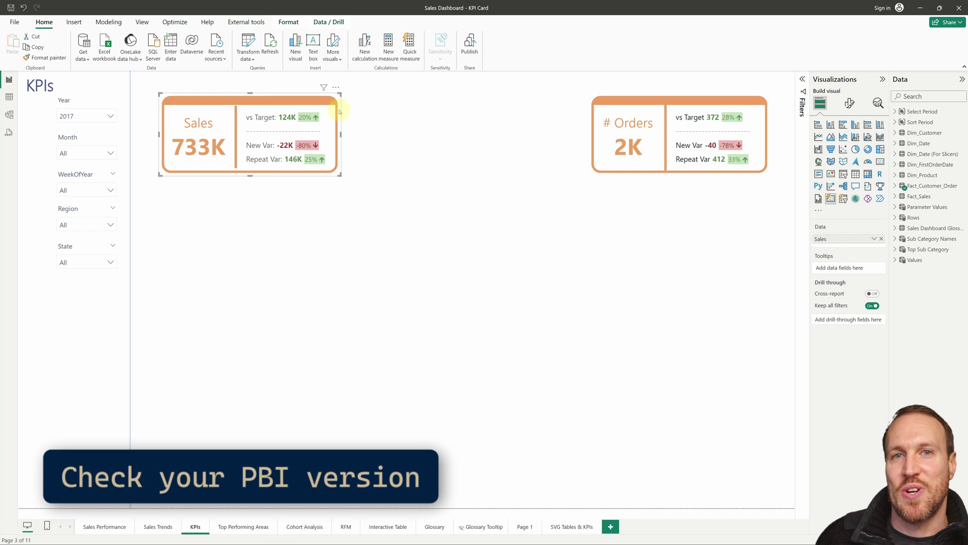
Check the installed Power BI Desktop version in the program information and close the dialog
left_click(431, 134)
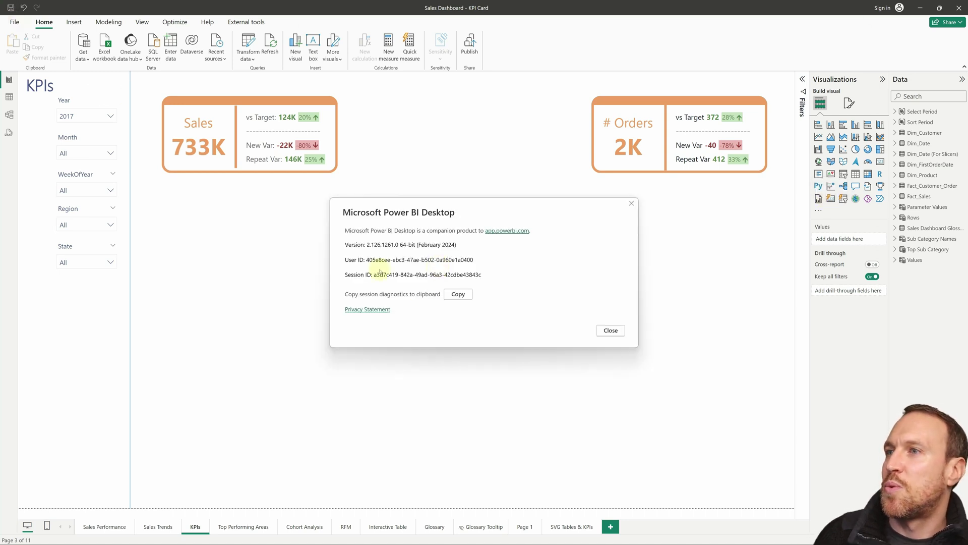
left_click_drag(457, 246, 363, 246)
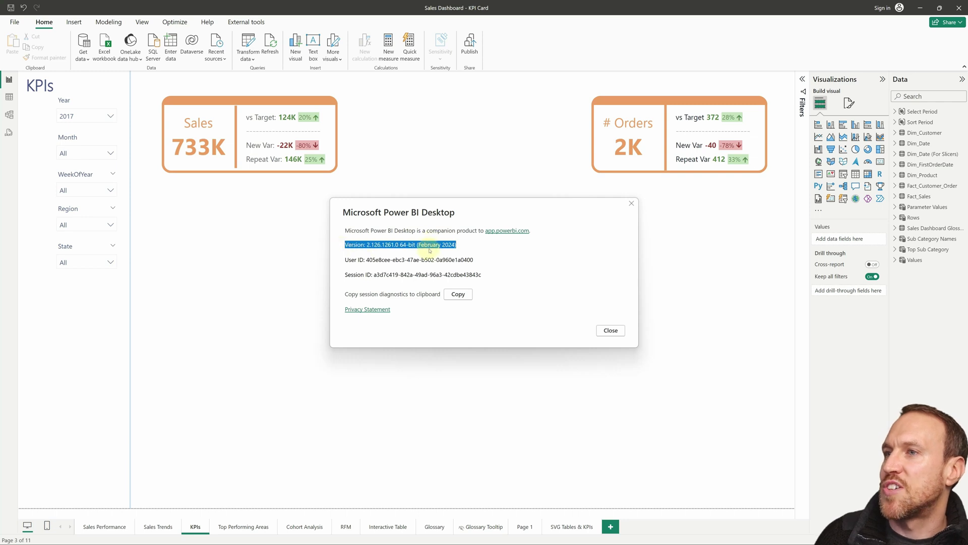
left_click(450, 247)
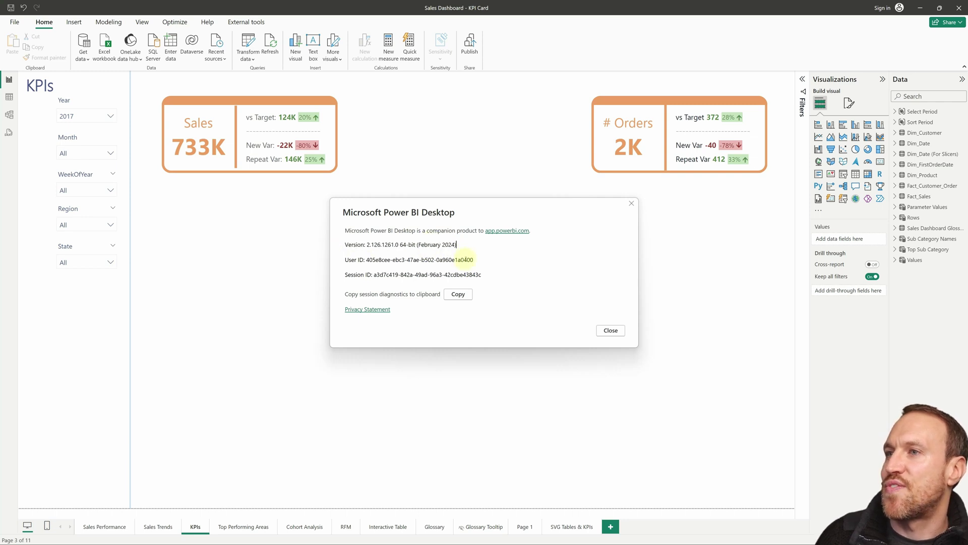
left_click(610, 330)
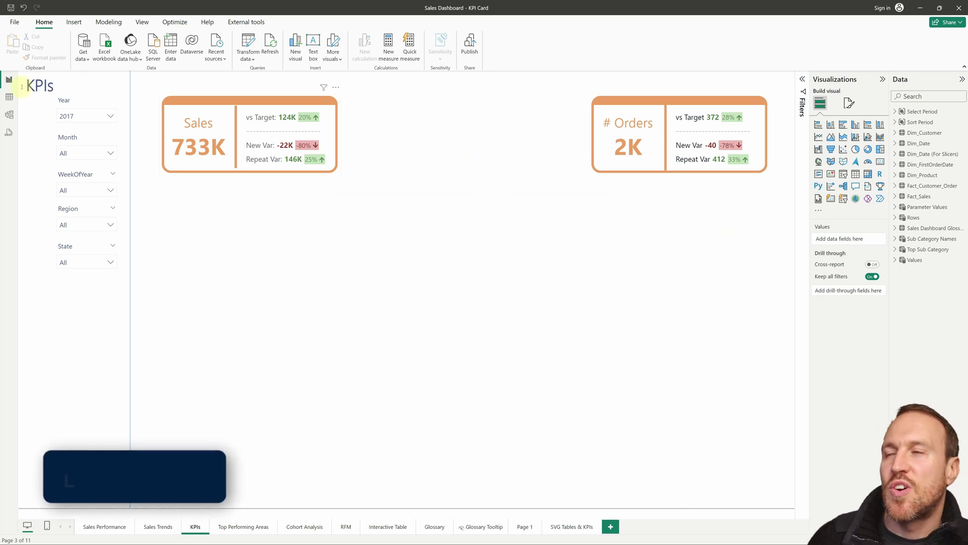
left_click(86, 58)
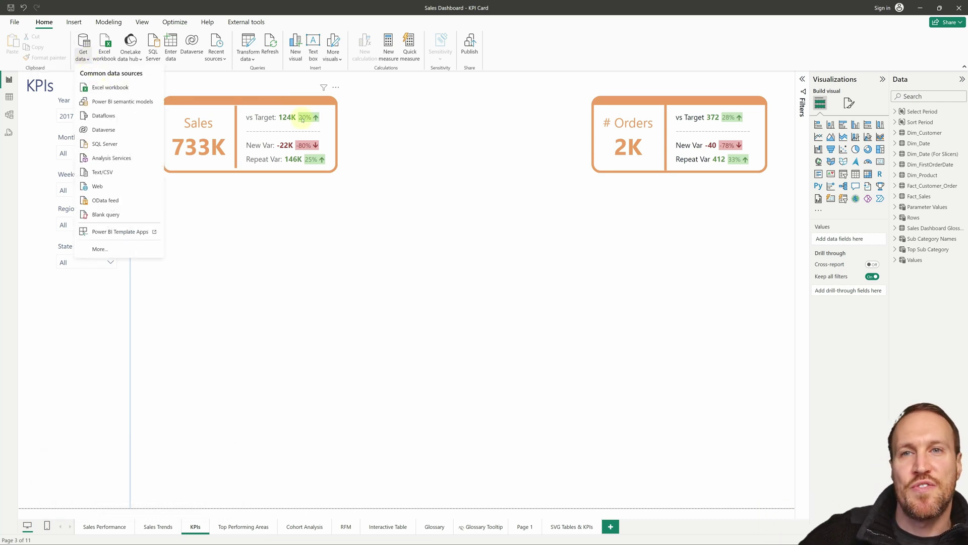
left_click(392, 136)
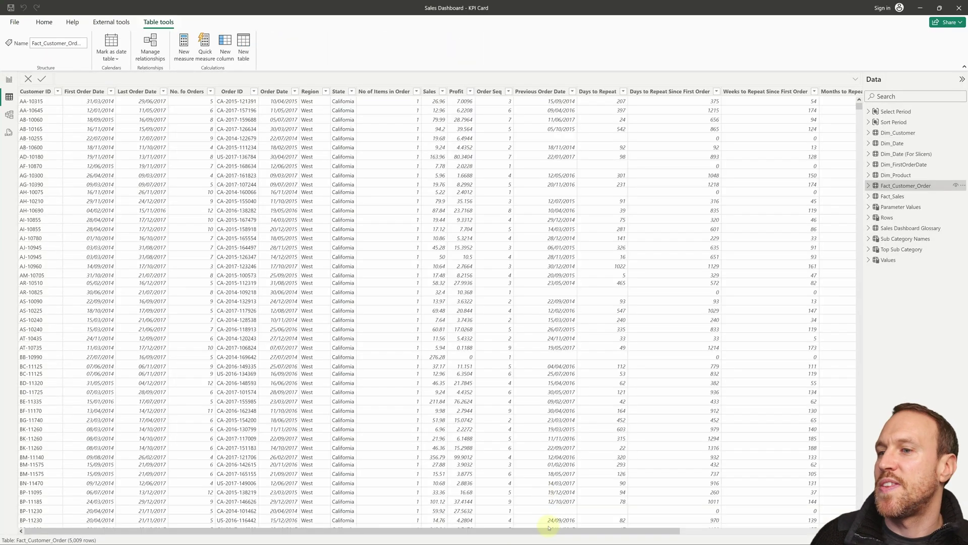
Examine the columns of the Fact_Customer_Order table through New and Repeat Customers, and return to the report page
left_click_drag(549, 527, 789, 522)
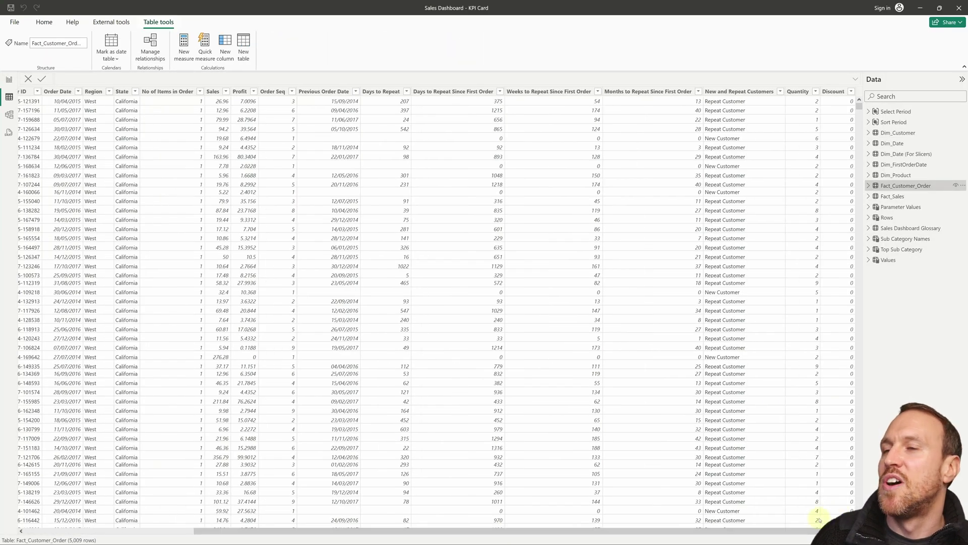
left_click_drag(811, 531, 642, 530)
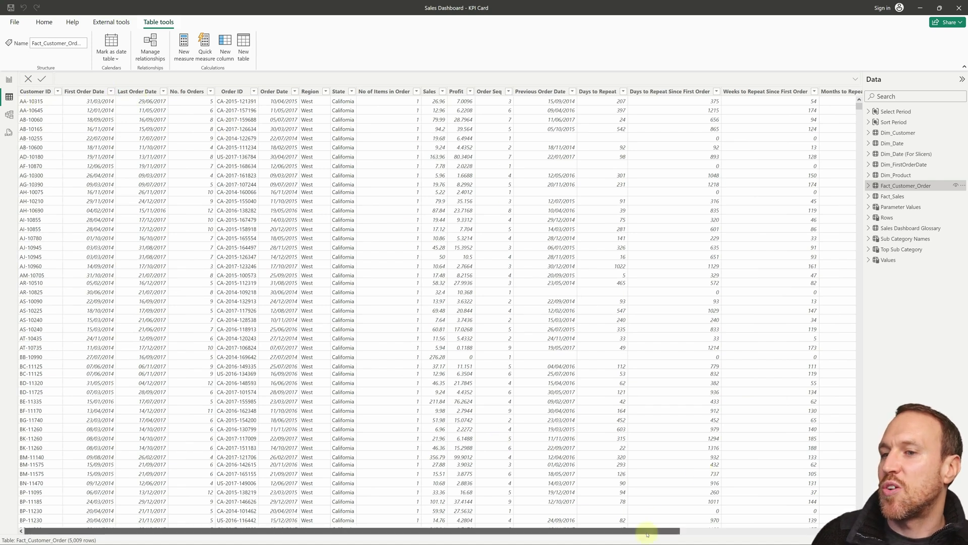
left_click_drag(648, 530, 818, 530)
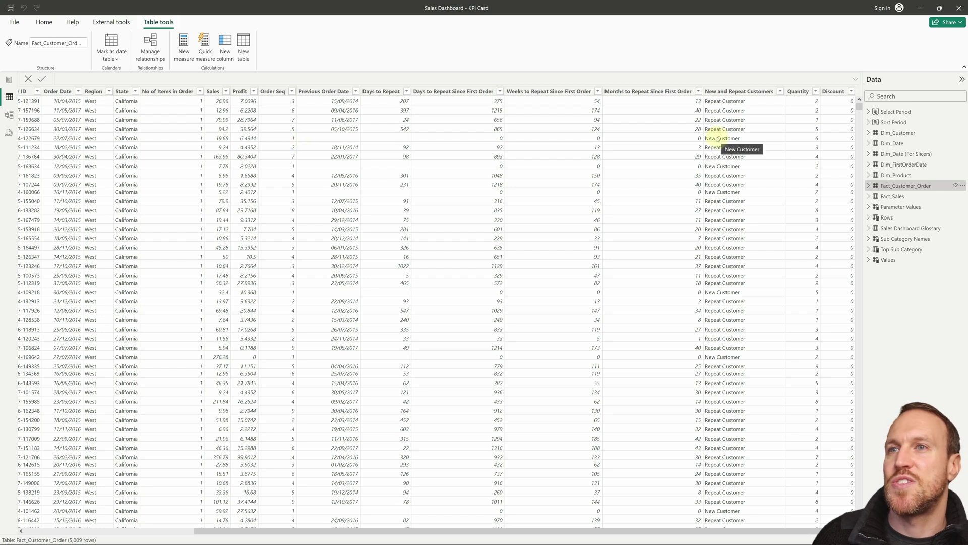
left_click(9, 80)
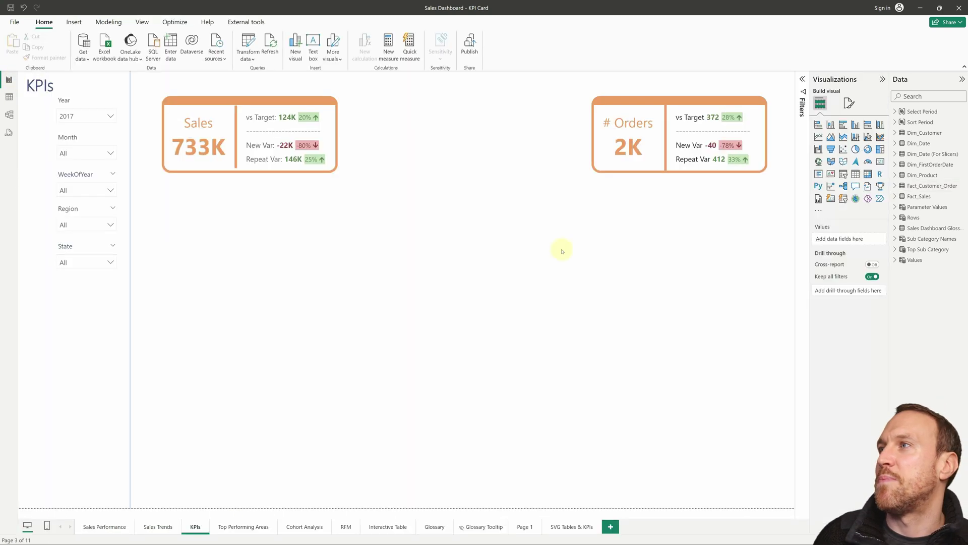
Add a new-style card visual the size of the Sales card and place it between the Sales and # Orders cards
left_click(832, 199)
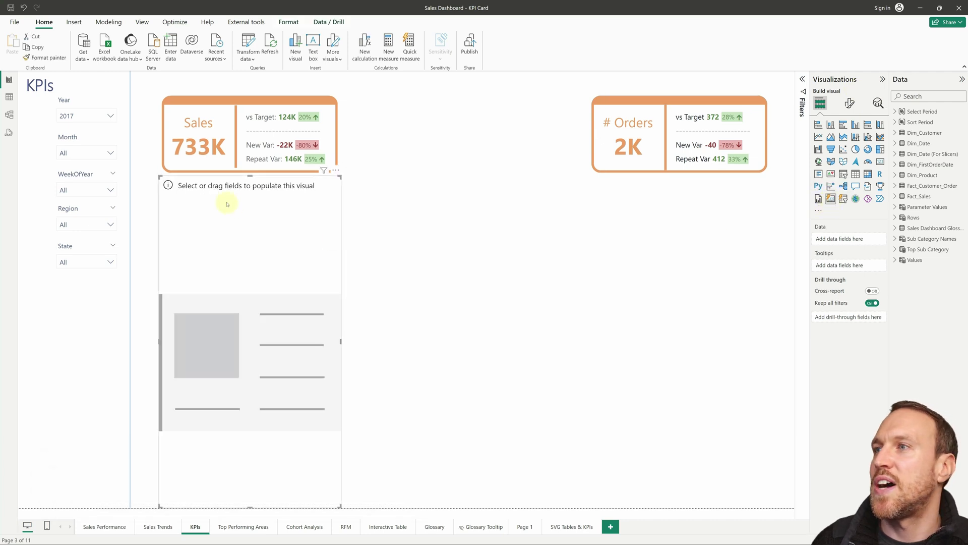
left_click_drag(249, 506, 250, 302)
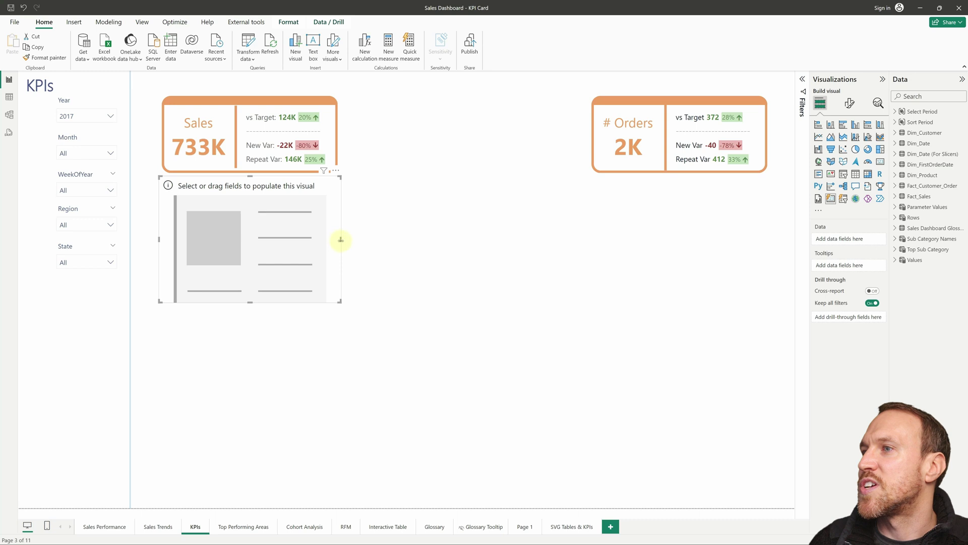
left_click_drag(341, 242, 340, 242)
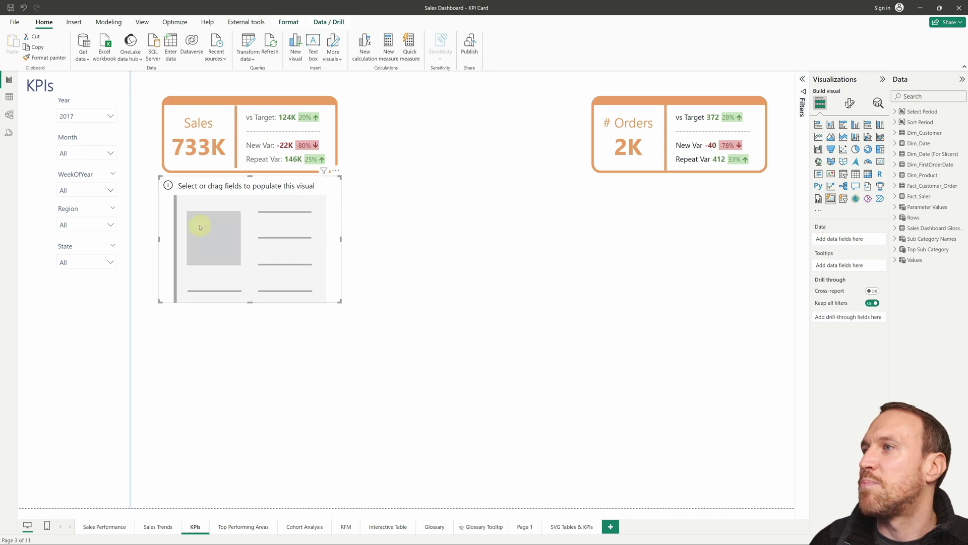
left_click_drag(202, 238, 417, 171)
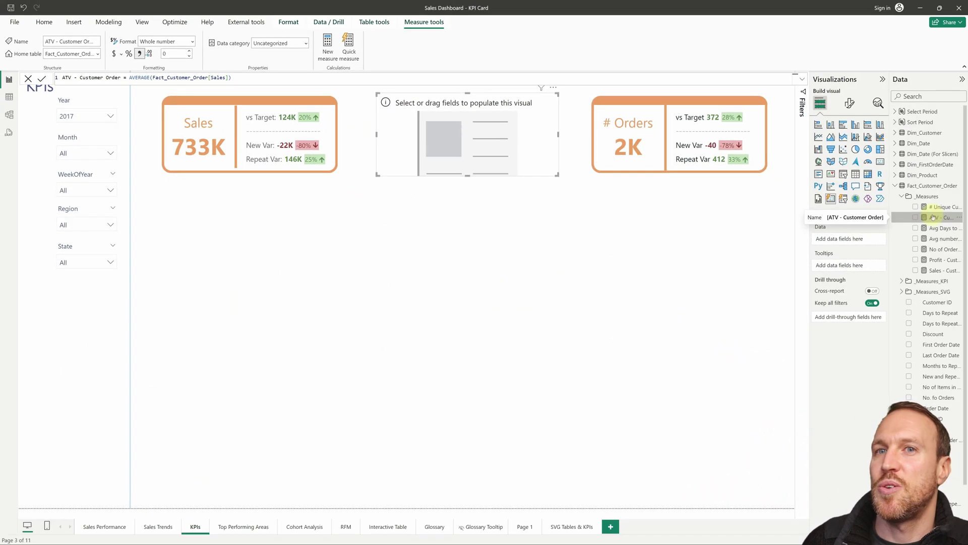
Add the ATV - Customer Order measure as the empty card's data and rename the field for this visual to ATV
left_click_drag(934, 217, 846, 240)
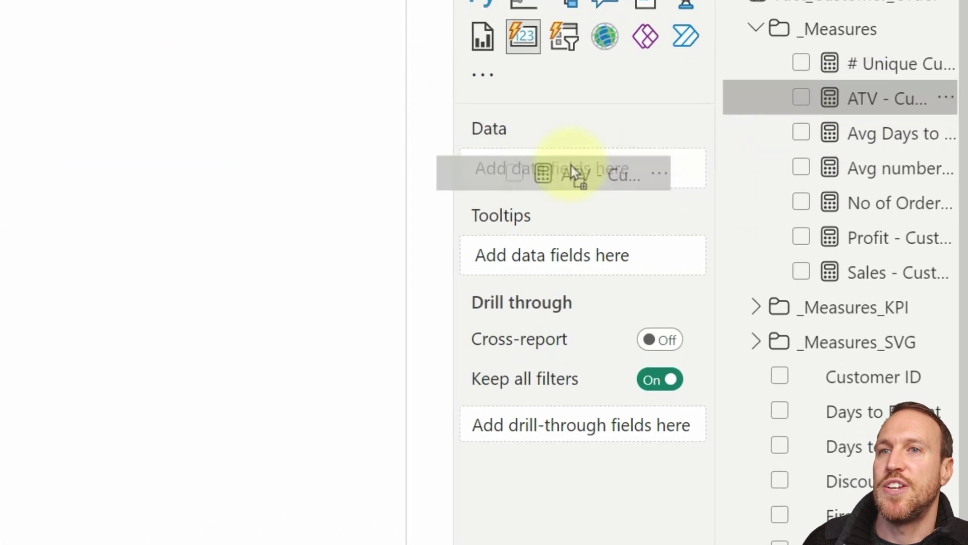
left_click_drag(571, 165, 572, 174)
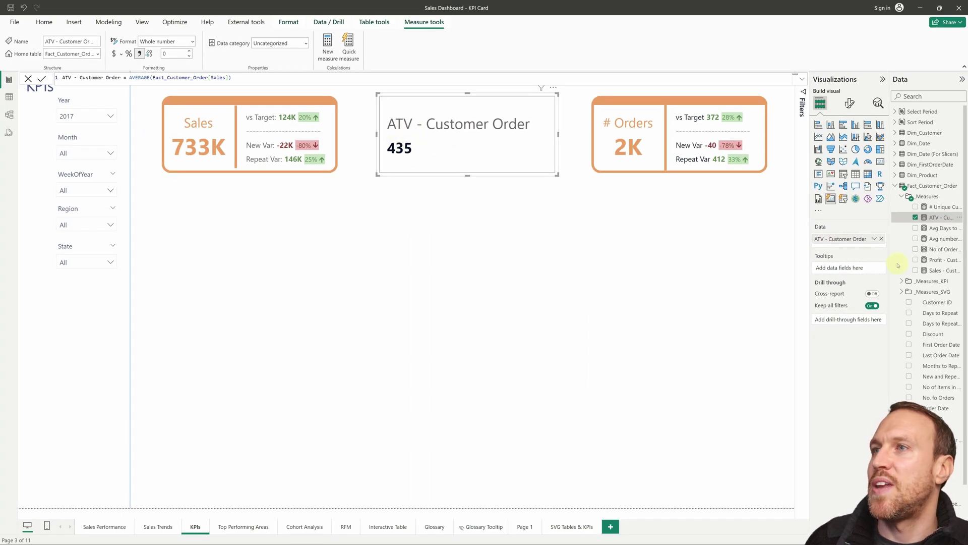
double_click(826, 238)
left_click(826, 238)
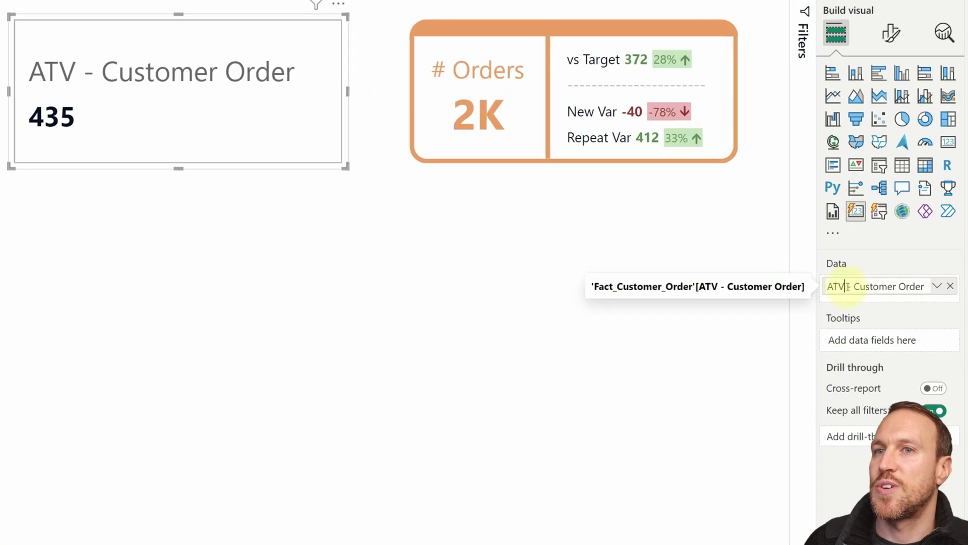
left_click_drag(848, 287, 964, 291)
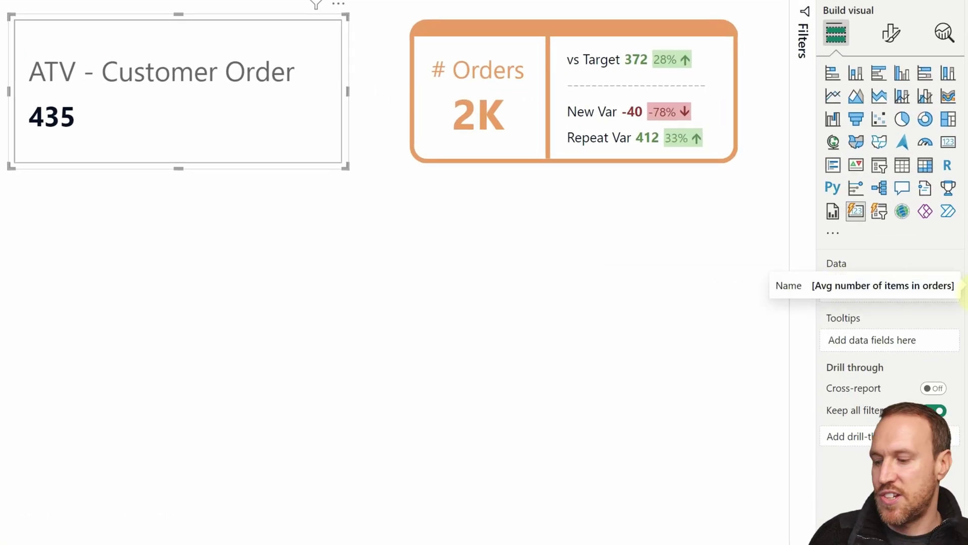
key("BackSpace")
key("Return")
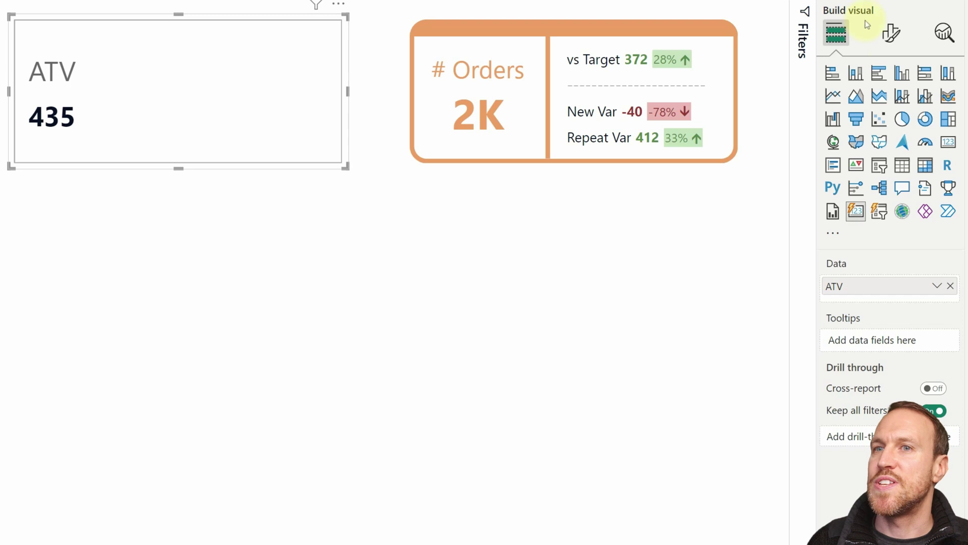
Set the card's callout value formatting to apply to the ATV series instead of all series
left_click(893, 34)
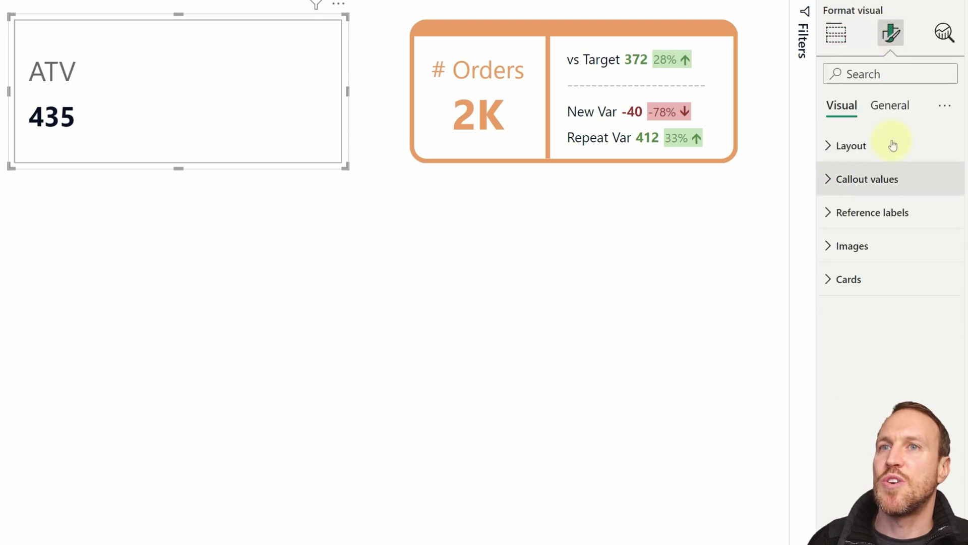
left_click(831, 180)
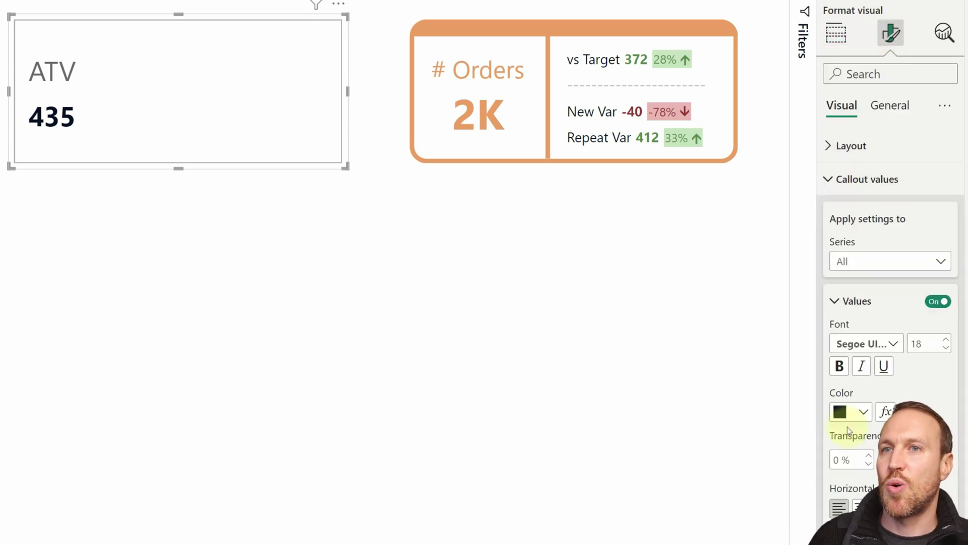
scroll(848, 427, "down", 4)
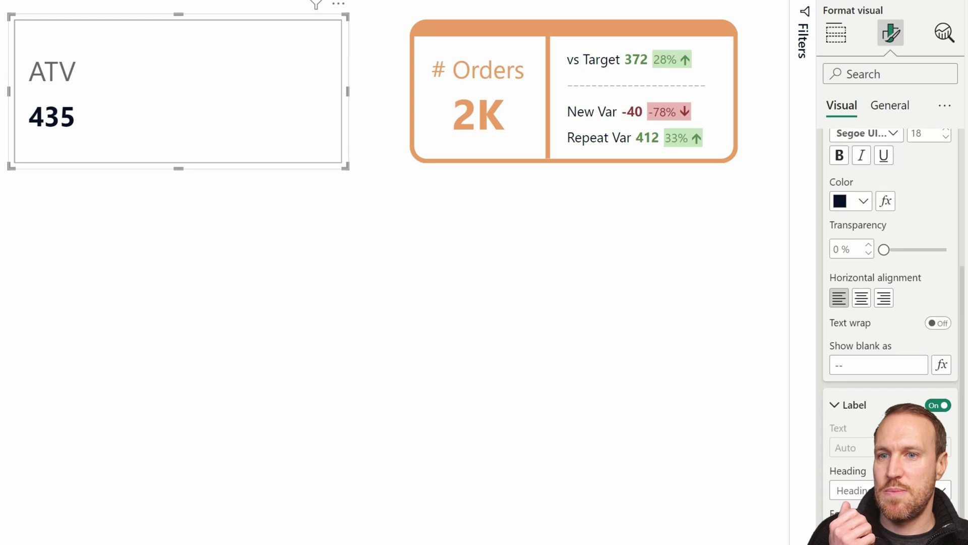
scroll(882, 303, "up", 4)
left_click(882, 260)
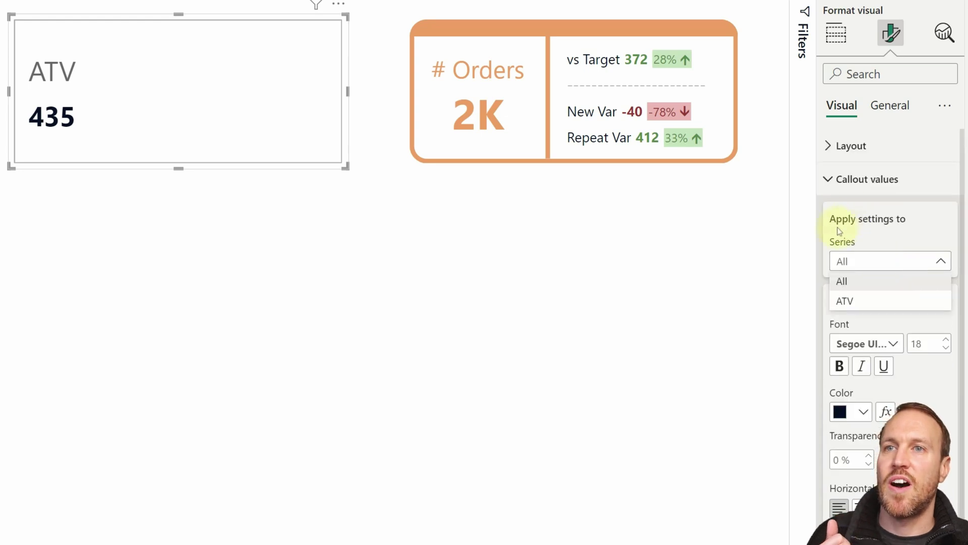
left_click(850, 309)
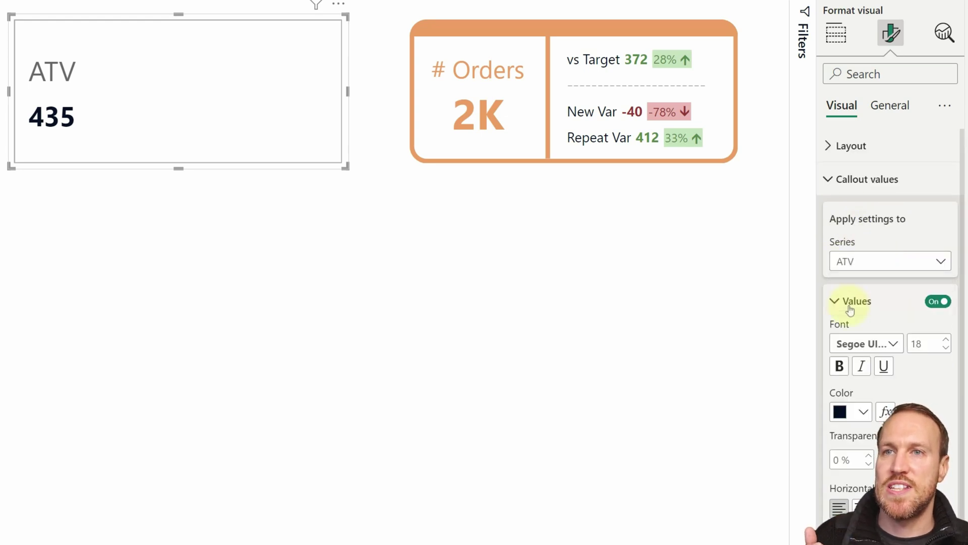
Examine the callout label's text setting and the card's data field name as places to rename the label
scroll(881, 338, "down", 8)
left_click(869, 323)
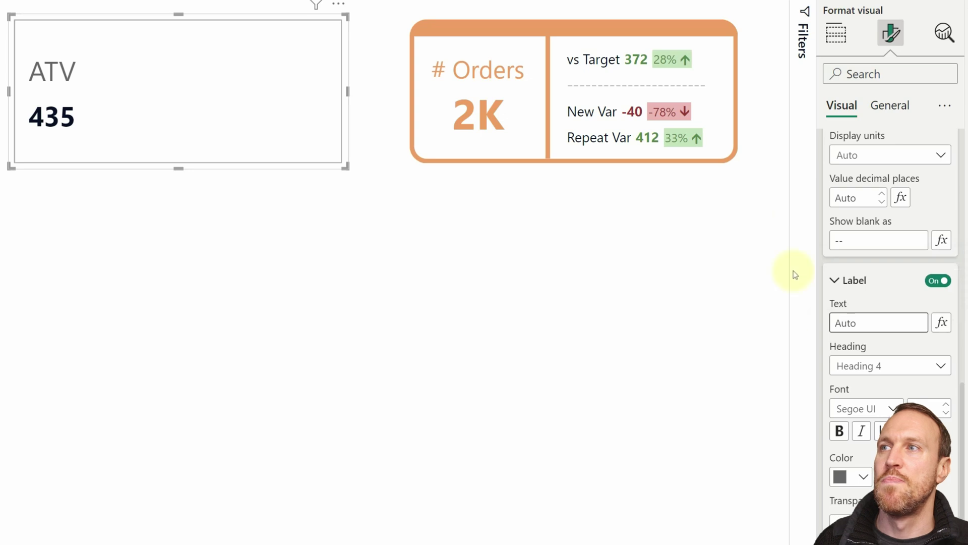
left_click(836, 33)
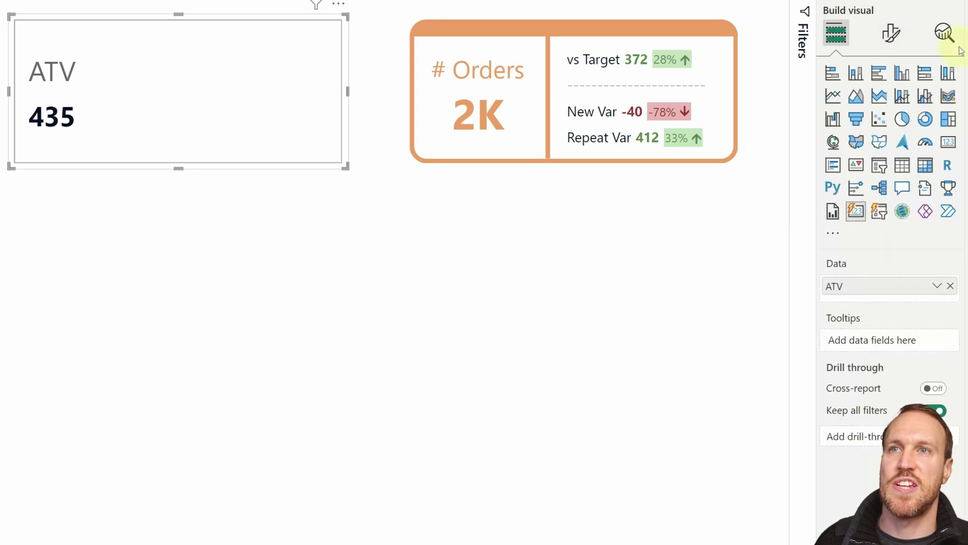
double_click(852, 290)
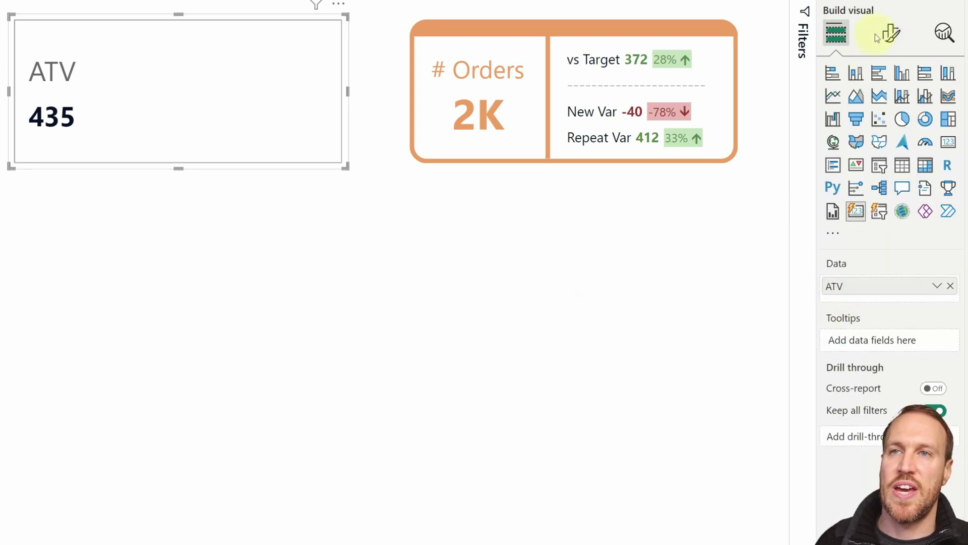
Try placing the ATV callout label below the value and return it to Above Value
left_click(890, 33)
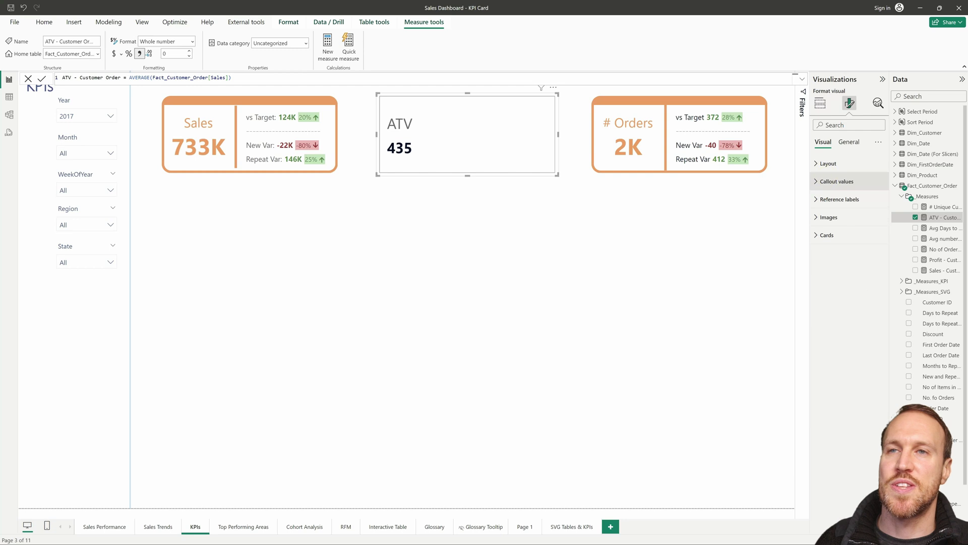
left_click(836, 181)
scroll(848, 303, "down", 2)
scroll(838, 303, "down", 4)
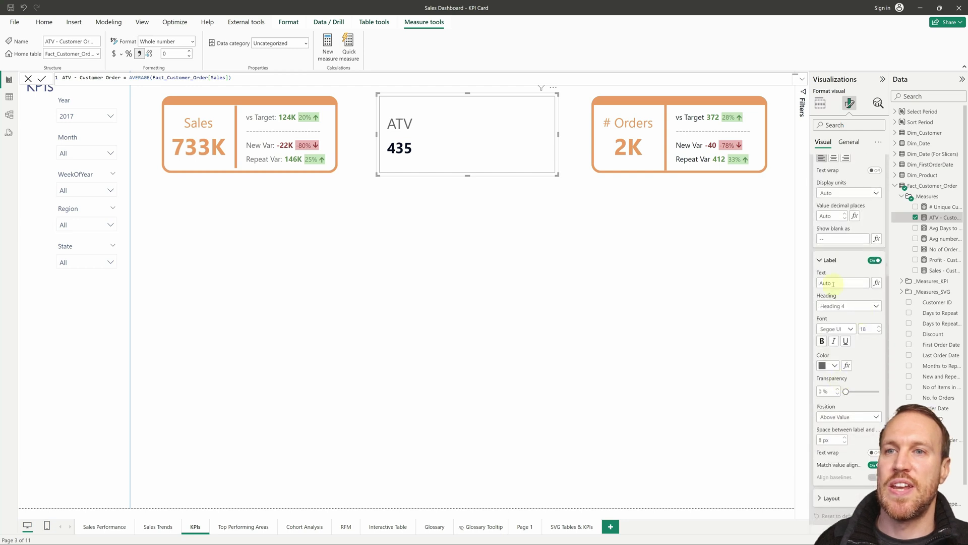
left_click(837, 418)
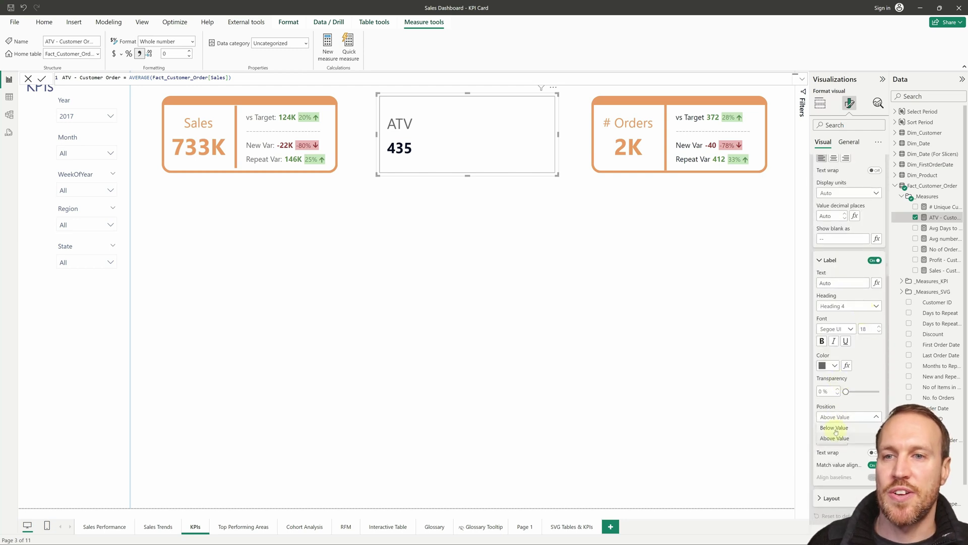
left_click(835, 428)
left_click(838, 417)
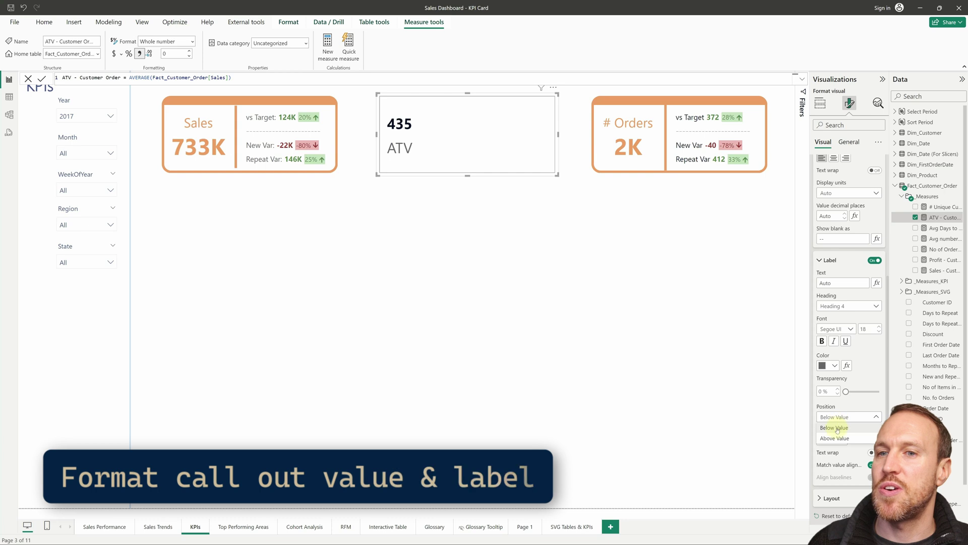
left_click(836, 438)
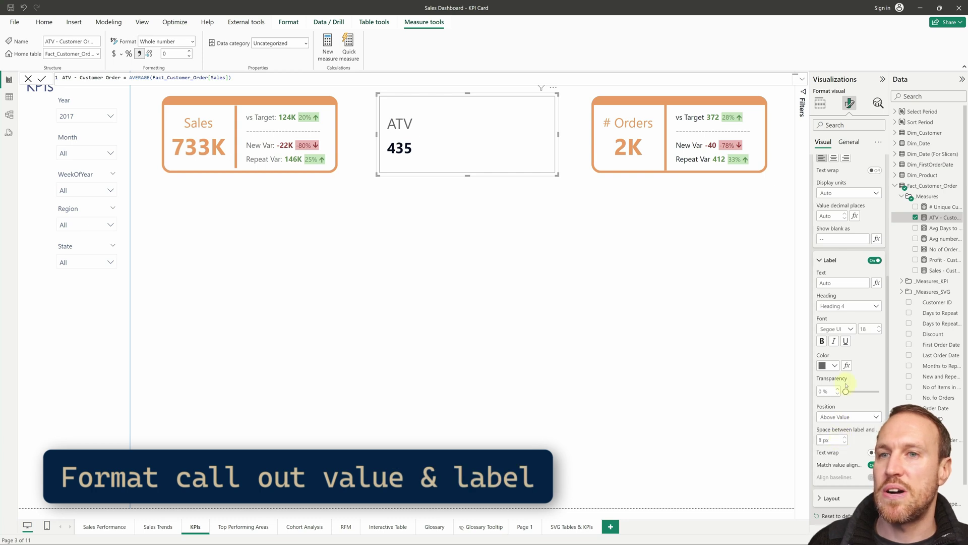
Keep the callout settings applied to the ATV series, set the value's font size to 28 and center it horizontally
scroll(848, 353, "up", 4)
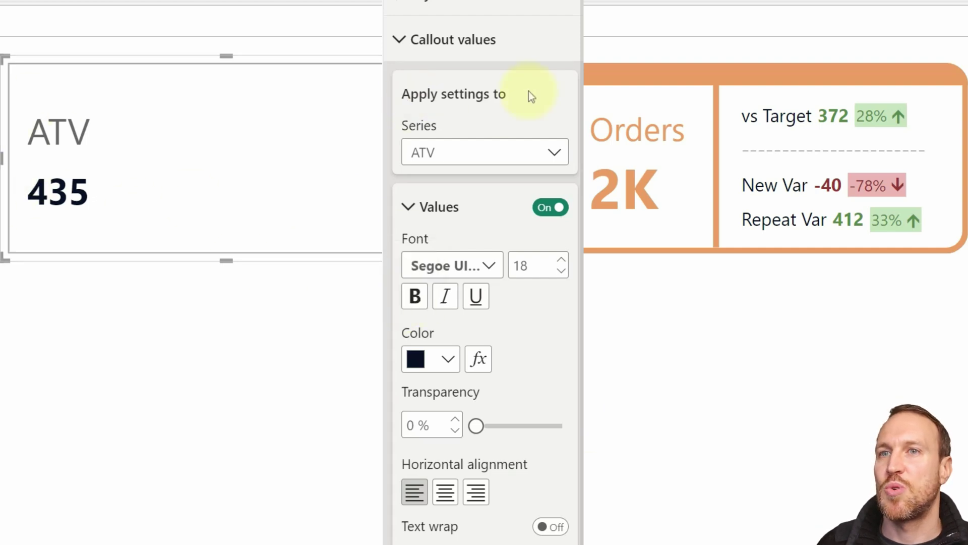
left_click(519, 160)
left_click(444, 207)
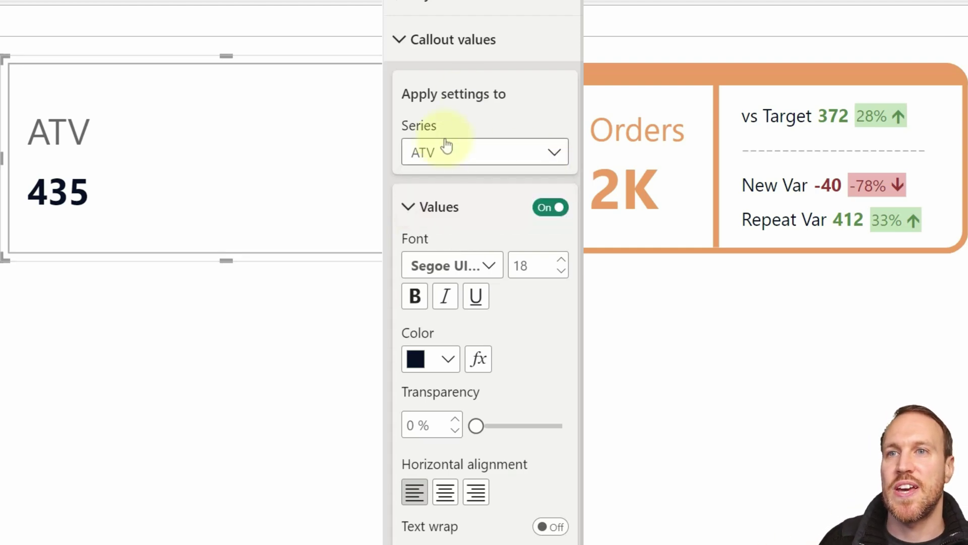
left_click(464, 153)
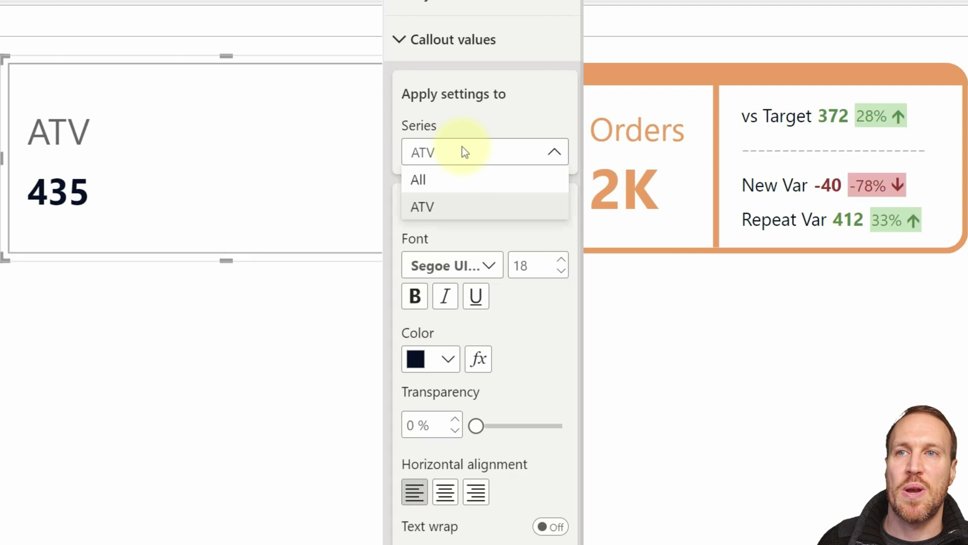
left_click(437, 209)
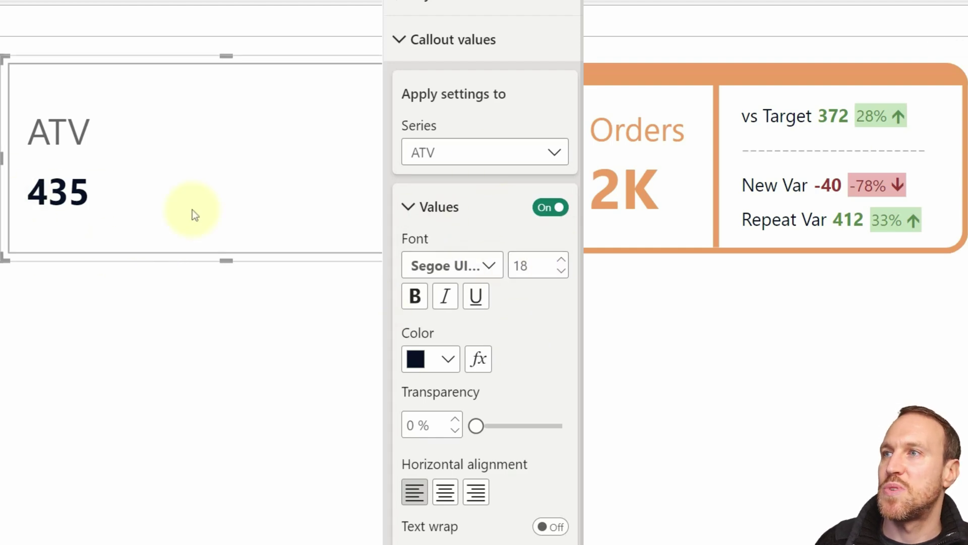
double_click(529, 266)
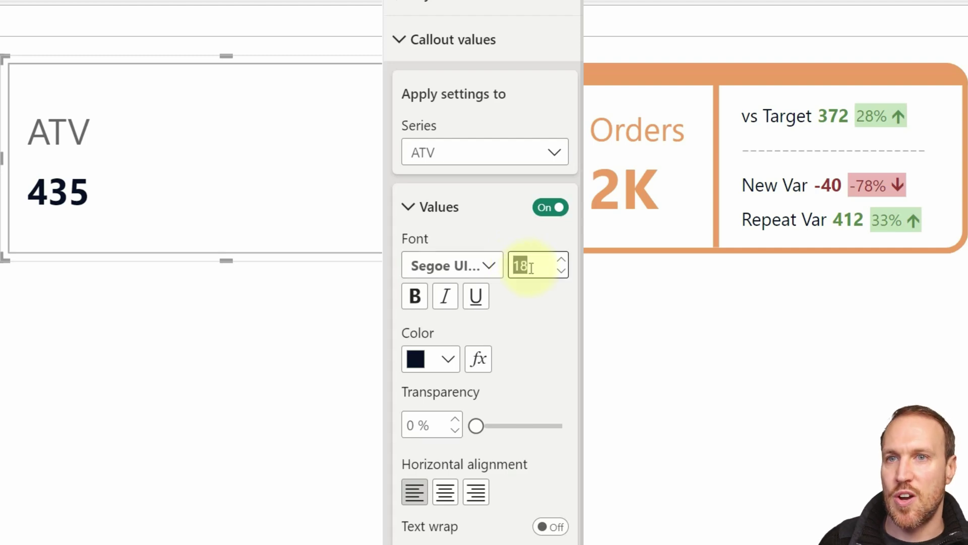
type("28")
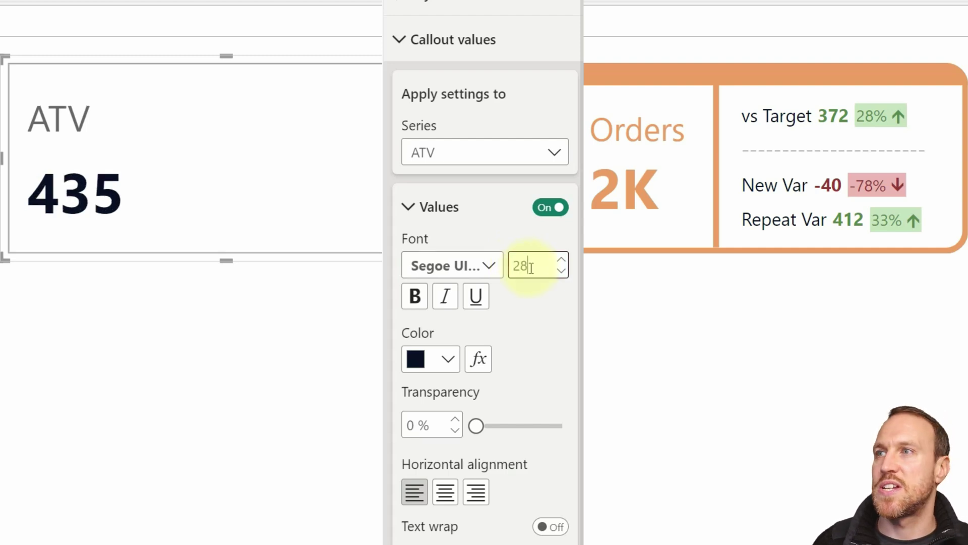
left_click(445, 498)
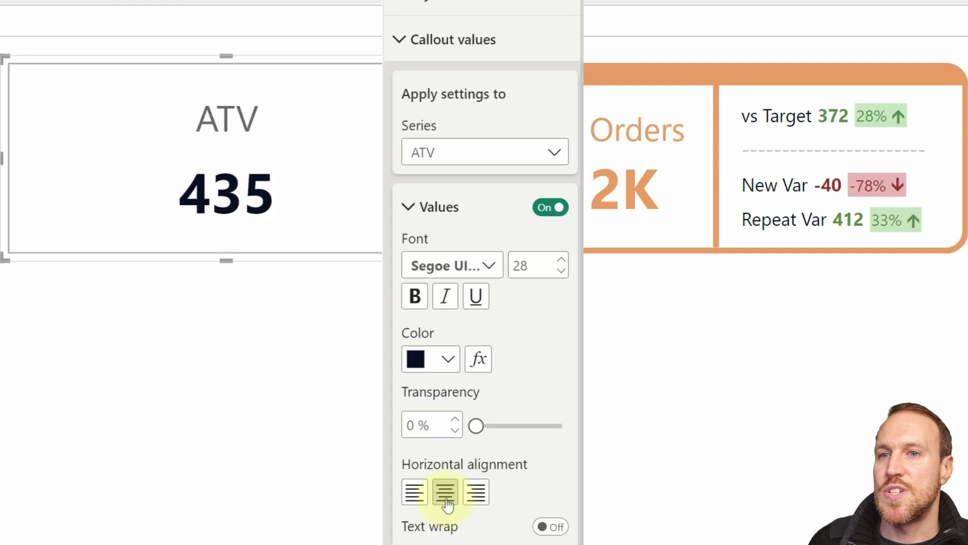
Look through the display units available for the ATV callout value
scroll(504, 237, "down", 8)
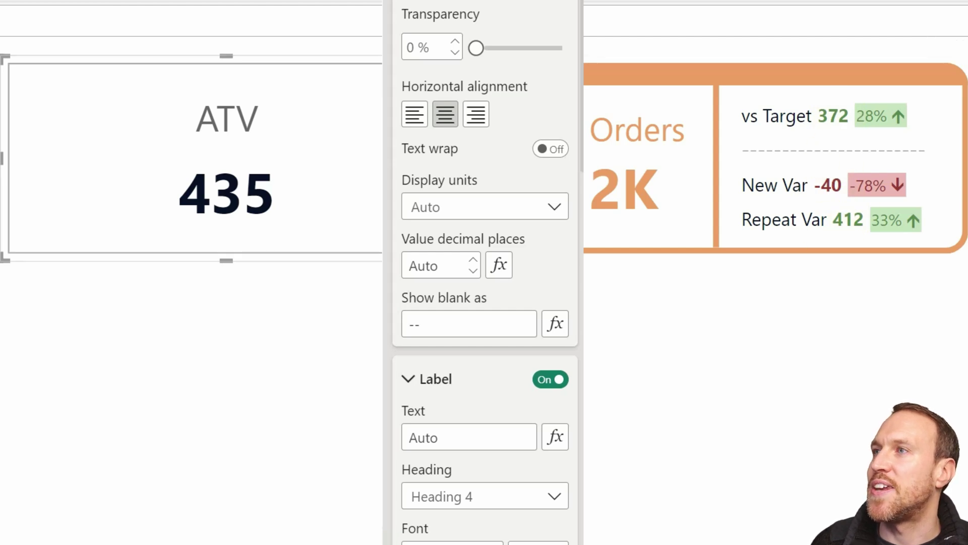
left_click(533, 212)
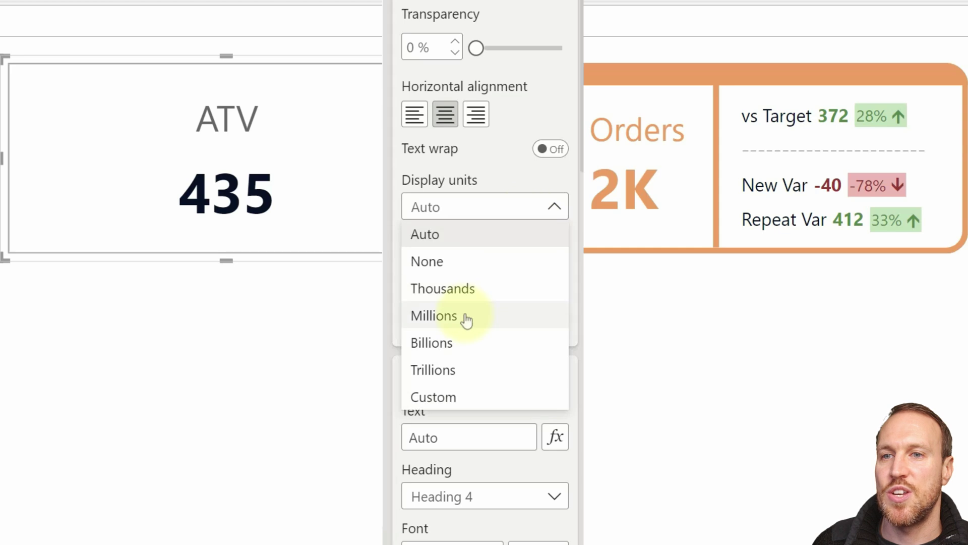
left_click(474, 157)
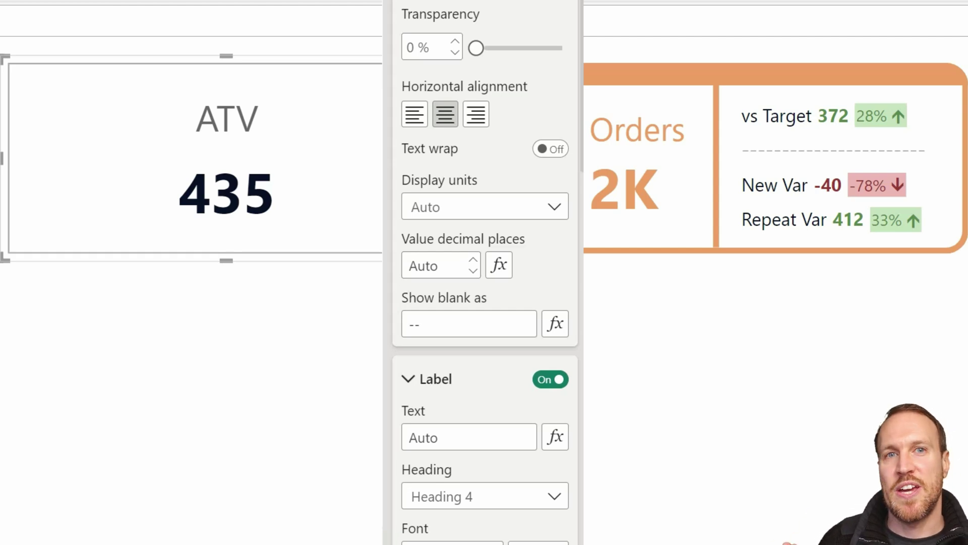
Set the space between the ATV label and its value to 0 px and the label's font size to 16
scroll(506, 104, "down", 6)
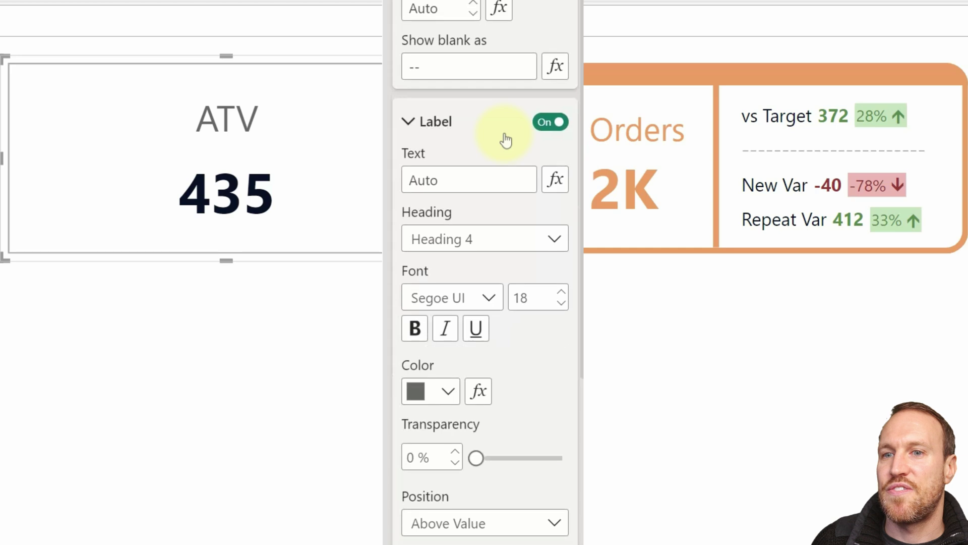
scroll(504, 225, "up", 2)
scroll(476, 222, "down", 3)
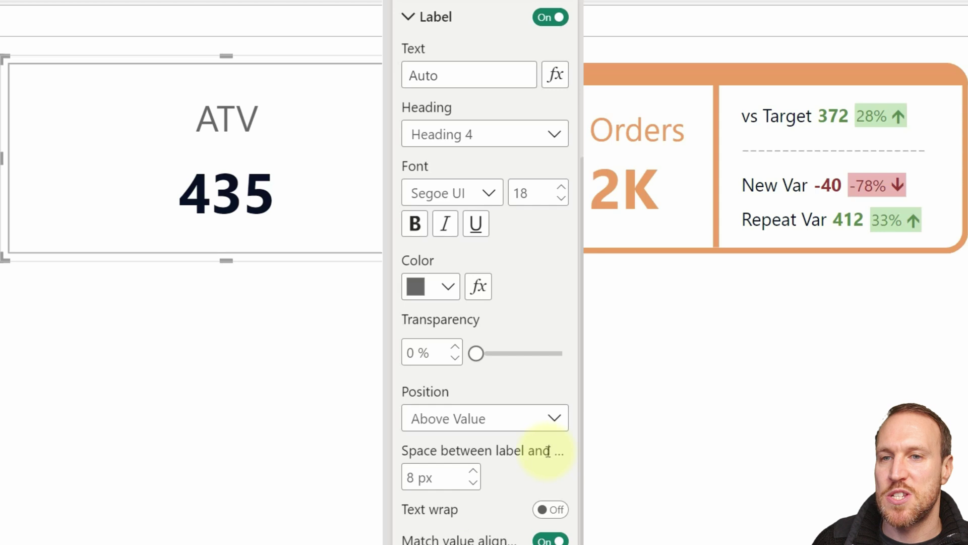
double_click(409, 476)
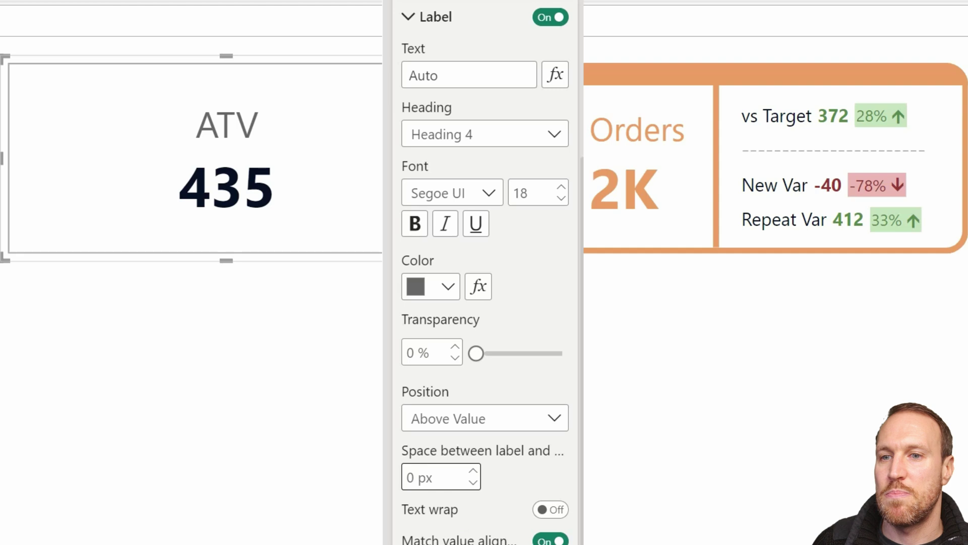
left_click(562, 199)
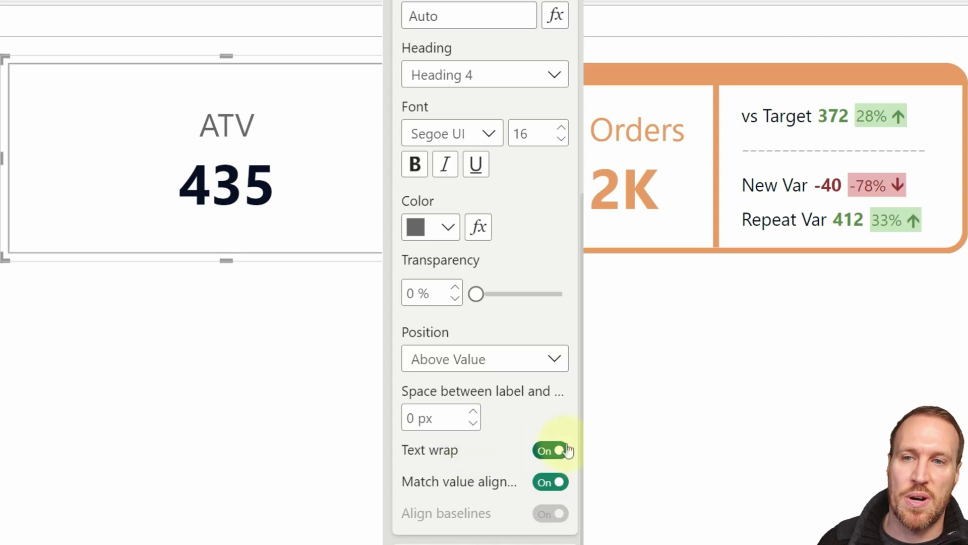
left_click(545, 458)
Change the ATV card's shape to Rounded Rectangle with 15 px rounded corners
scroll(546, 460, "up", 10)
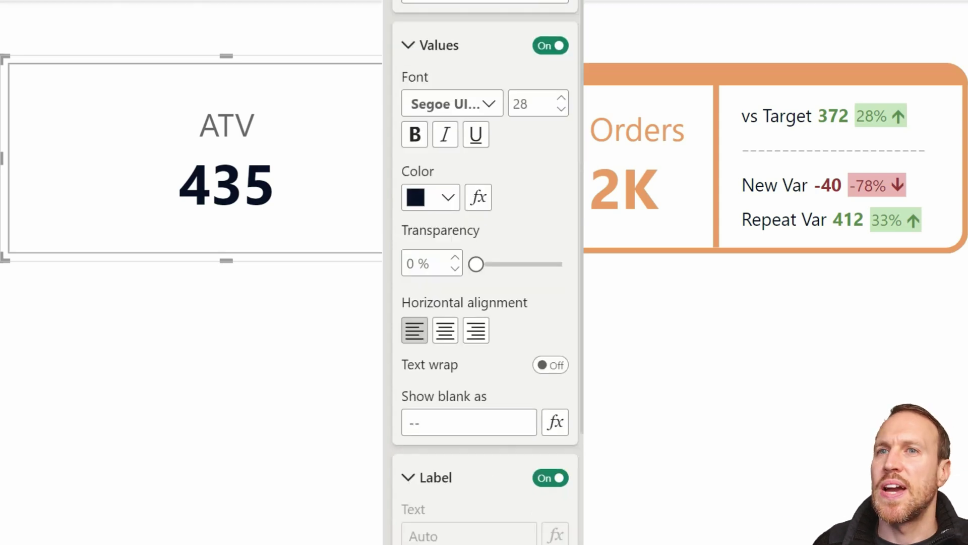
scroll(495, 141, "down", 10)
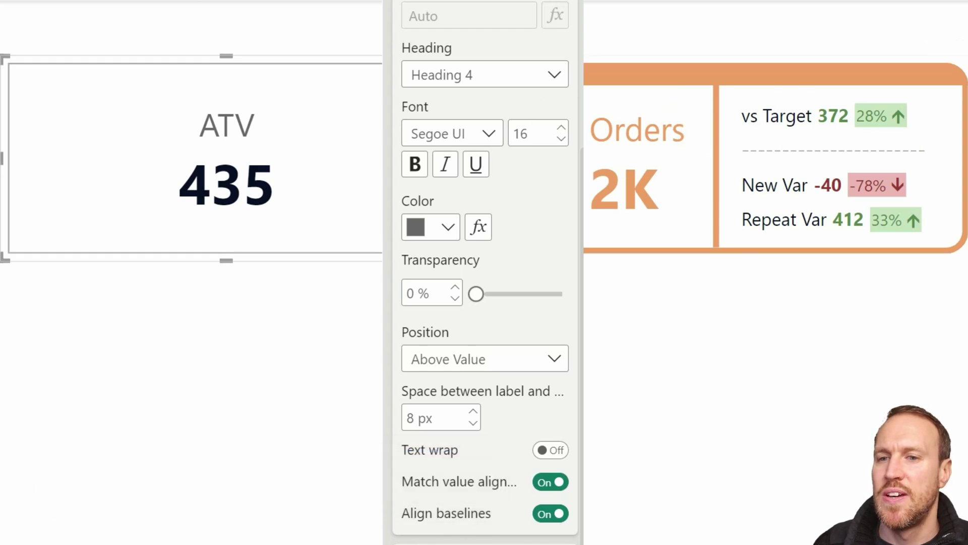
scroll(471, 538, "down", 10)
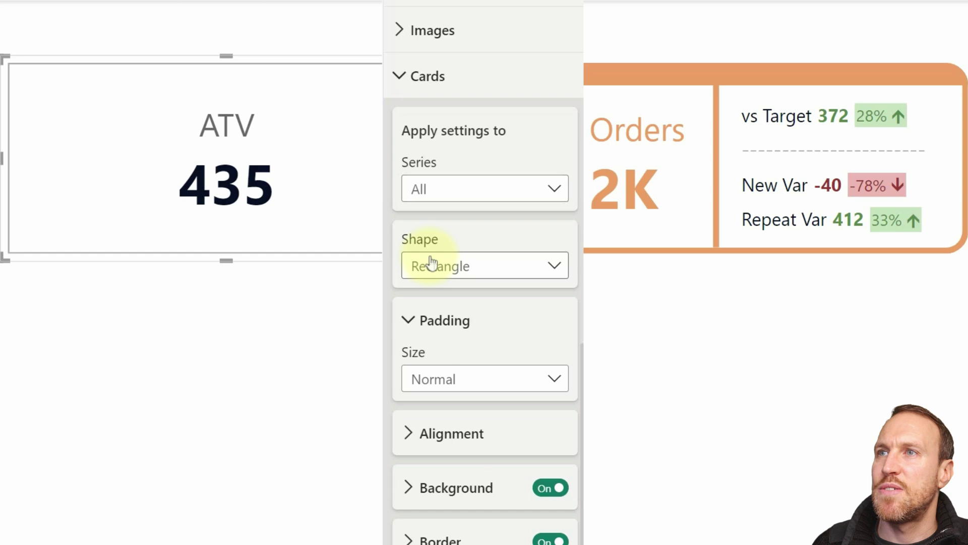
left_click(430, 262)
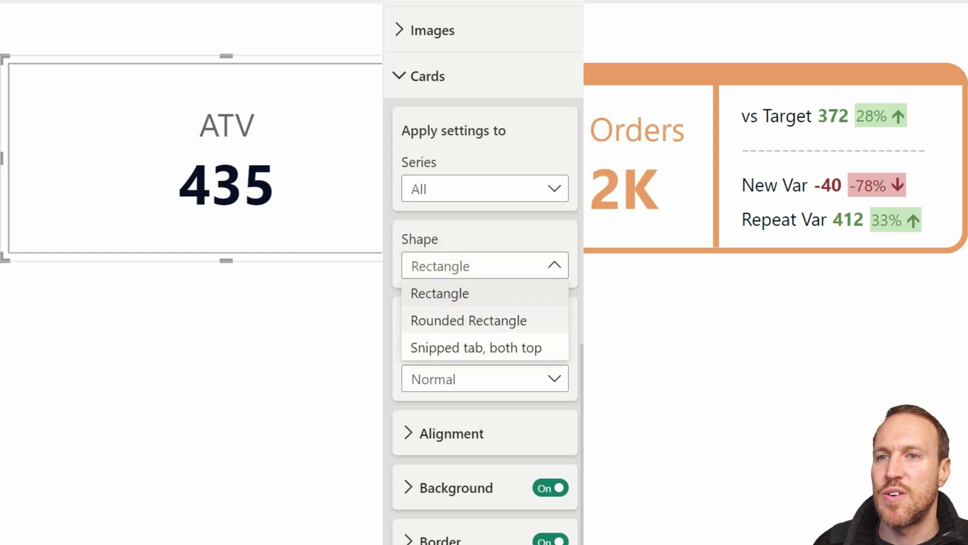
left_click(475, 323)
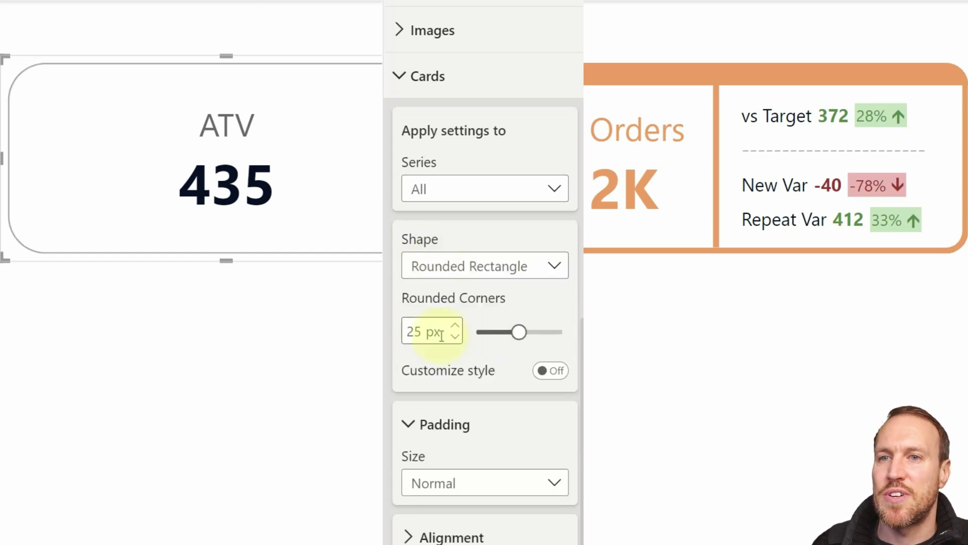
double_click(420, 331)
type("15")
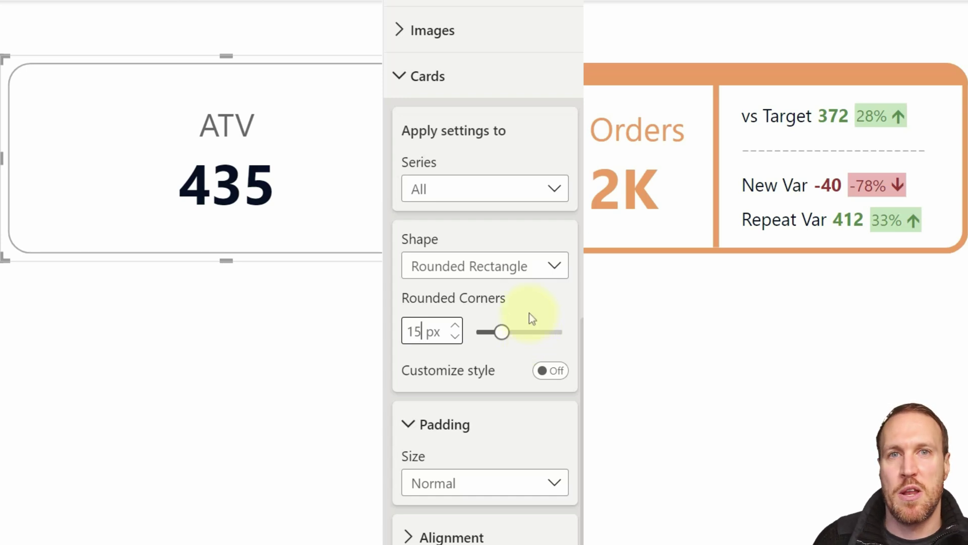
Leave the card's padding size at Normal and turn off the card's background
scroll(485, 418, "down", 2)
left_click(474, 378)
left_click(478, 377)
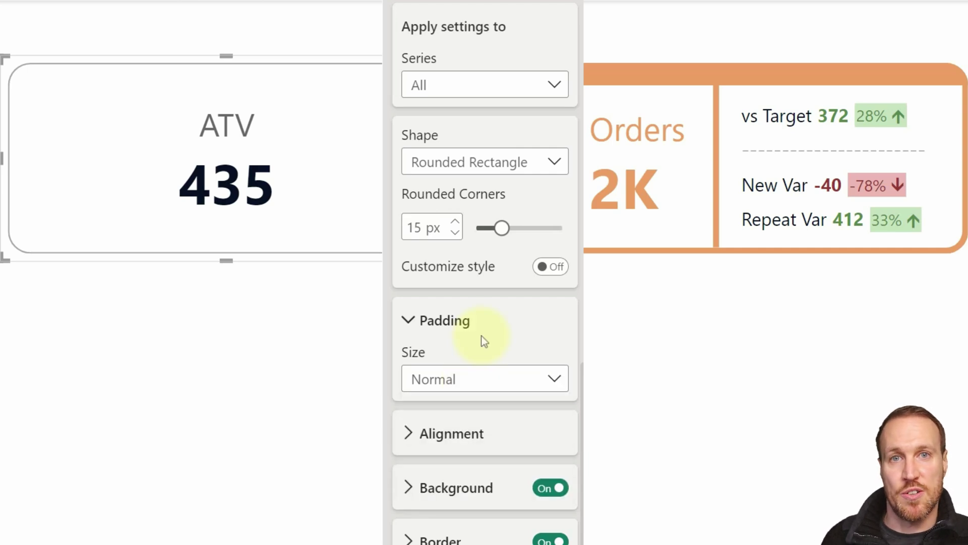
left_click(548, 489)
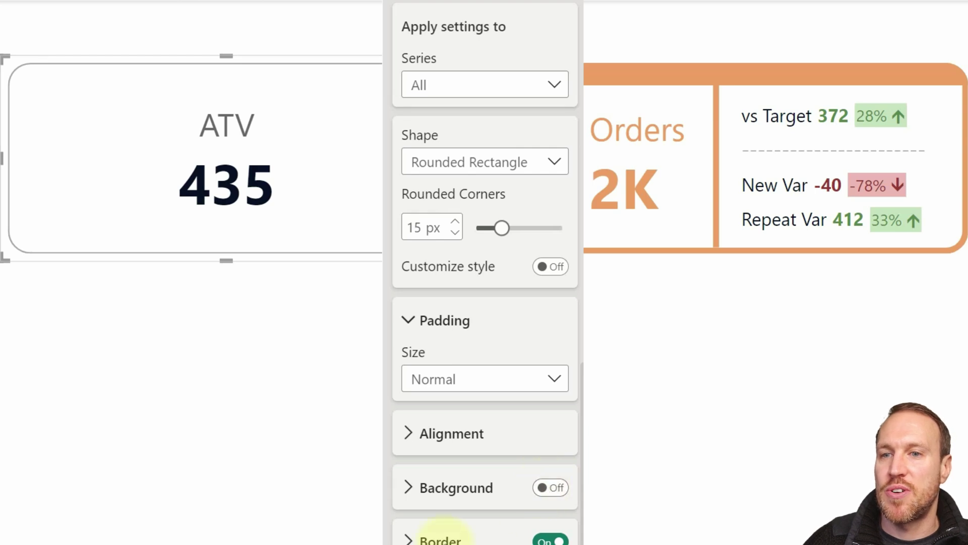
Widen the ATV card's border to 4 px
left_click(440, 538)
left_click(472, 511)
left_click(472, 511)
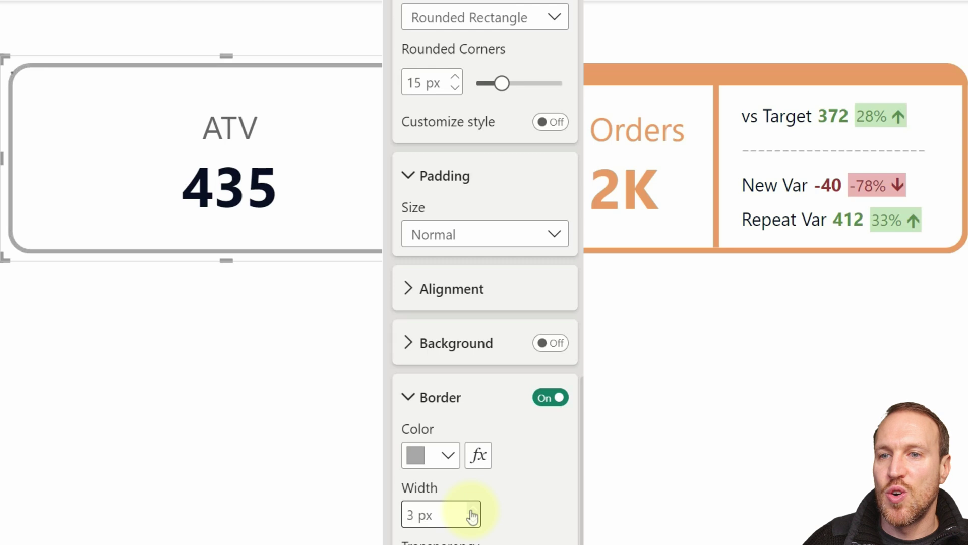
left_click(473, 511)
left_click(417, 399)
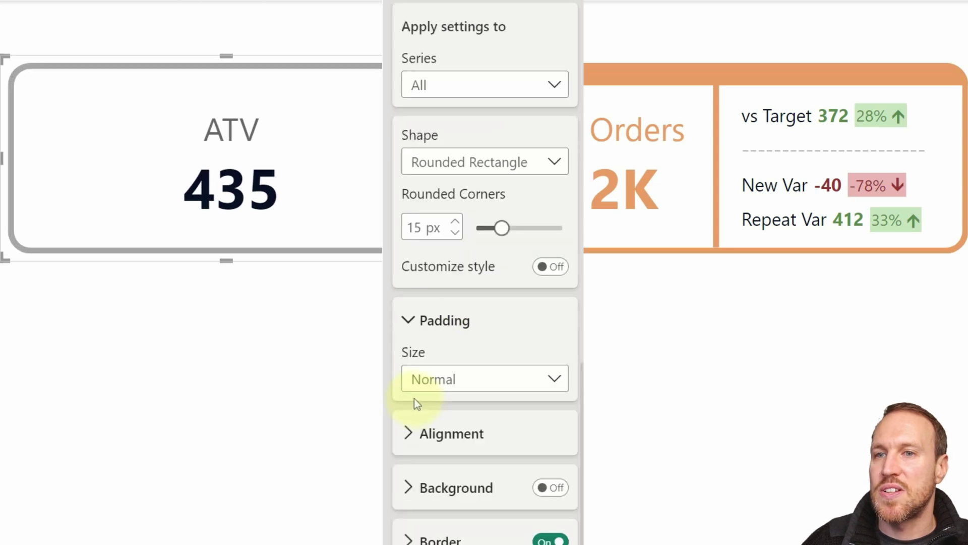
Turn on the ATV card's accent bar, keep its Left position and set its width to 15 px
scroll(519, 491, "down", 3)
scroll(462, 288, "down", 3)
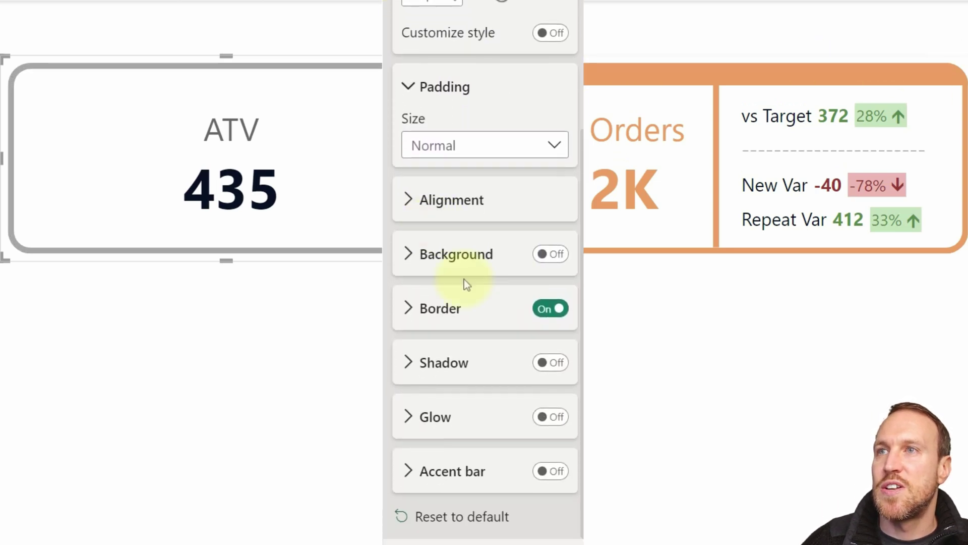
left_click(550, 441)
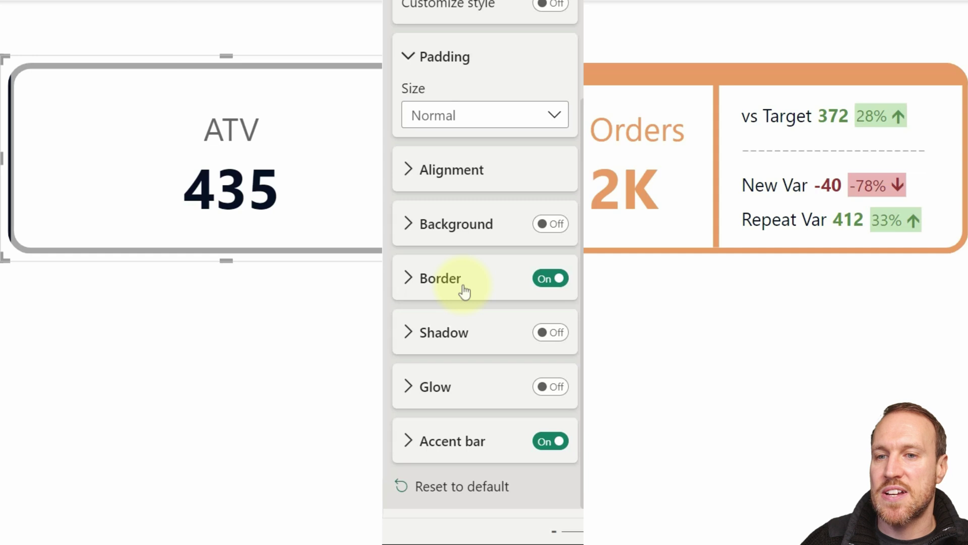
left_click(414, 440)
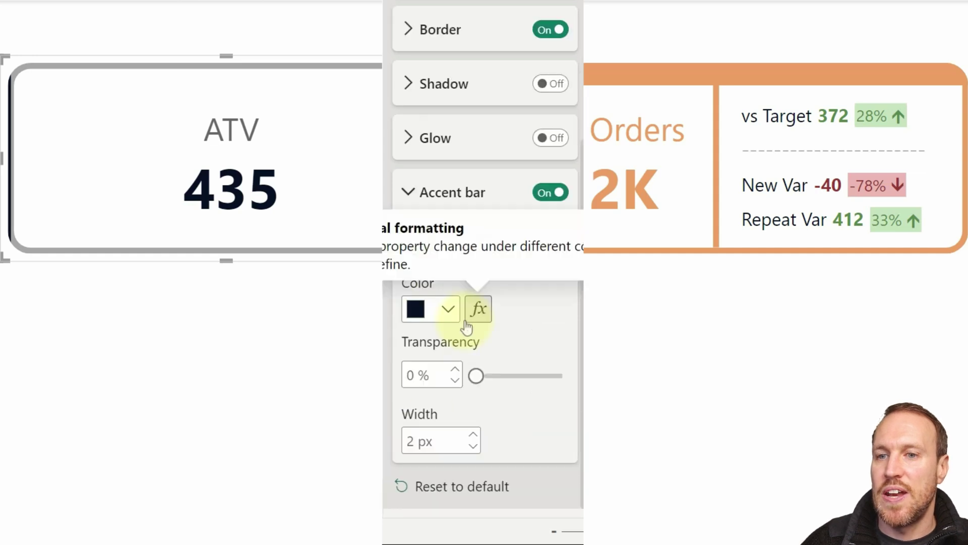
left_click(506, 251)
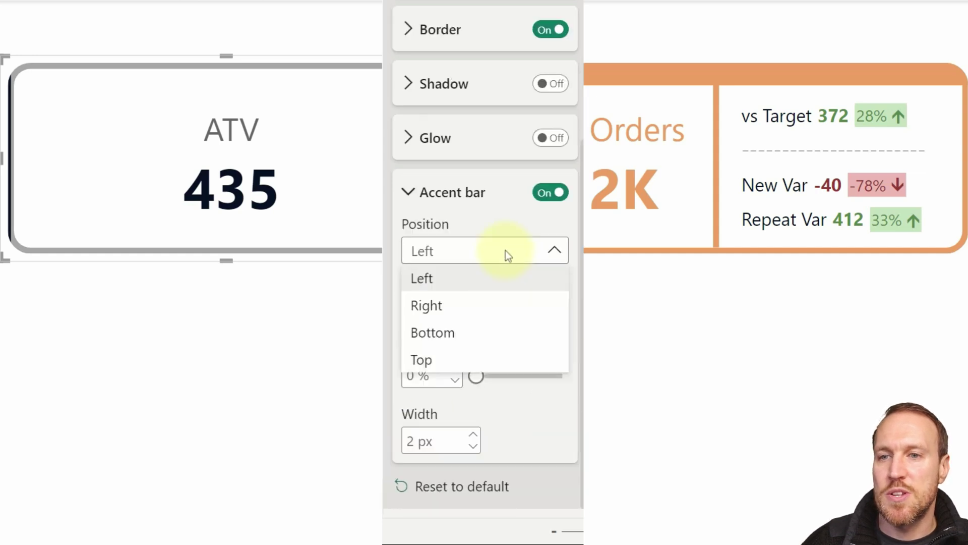
left_click(506, 250)
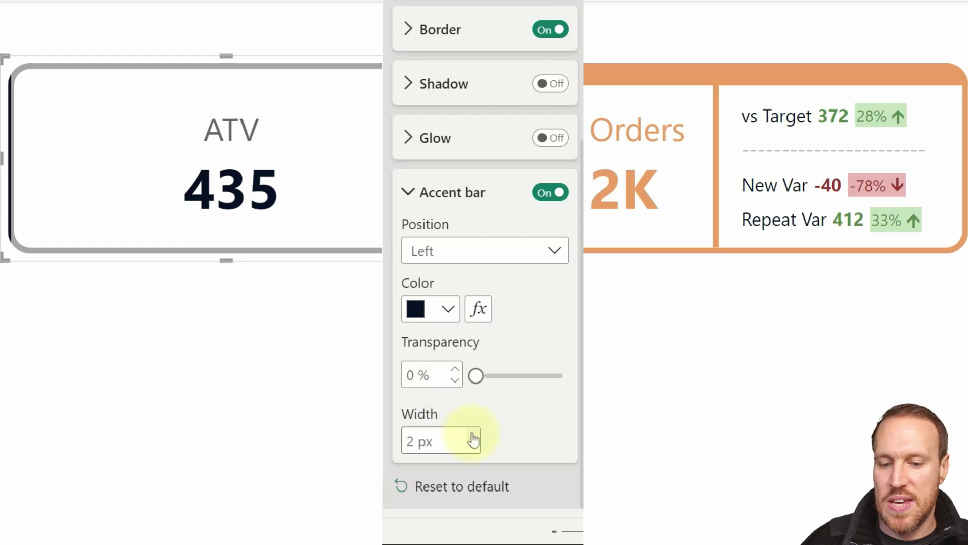
double_click(439, 441)
type("15")
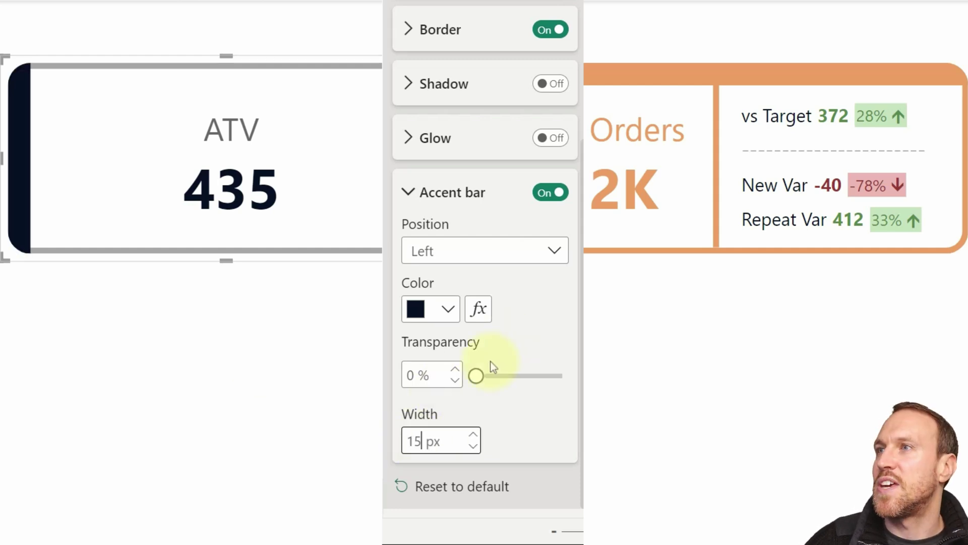
Try the ATV card's accent bar in the Right position, then settle on Top as its position
left_click(476, 259)
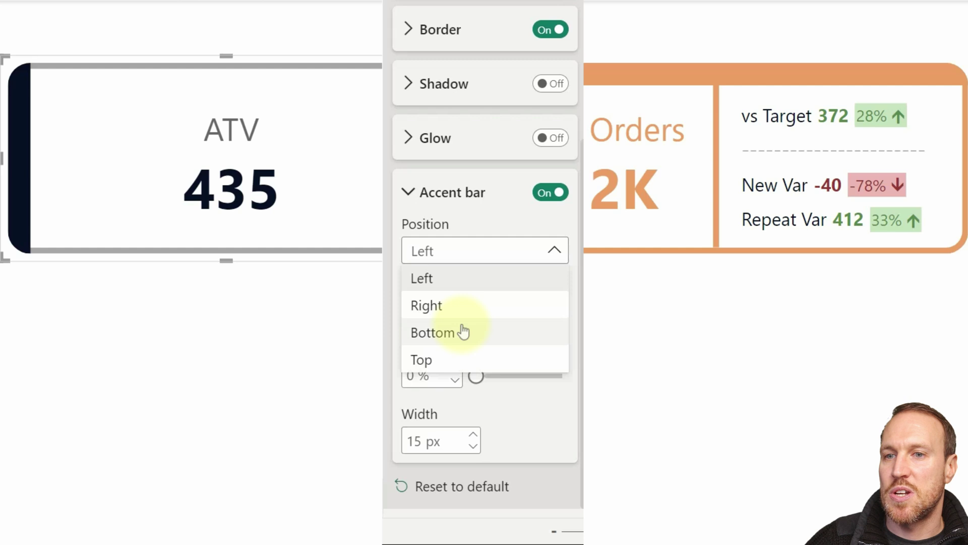
left_click(458, 356)
left_click(480, 250)
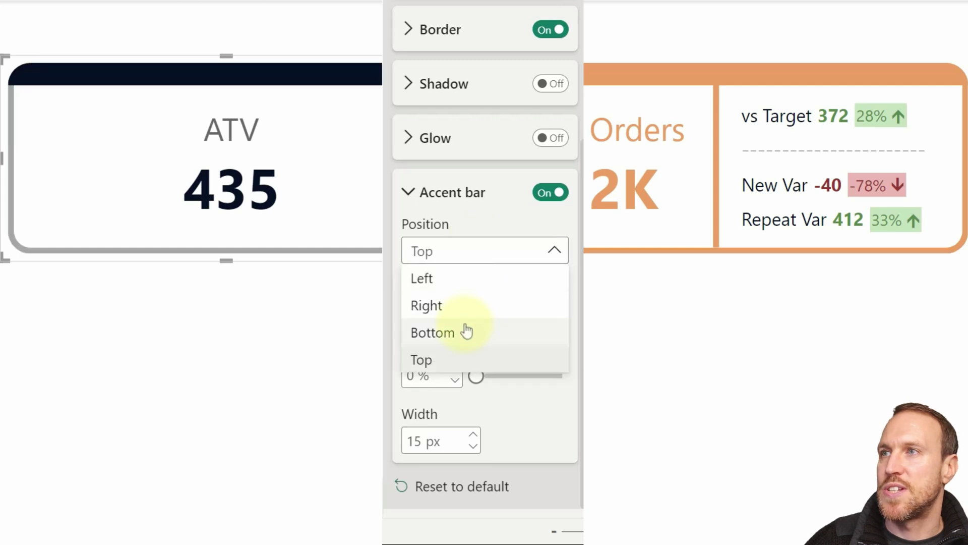
key("Escape")
left_click(473, 257)
left_click(469, 305)
left_click(480, 255)
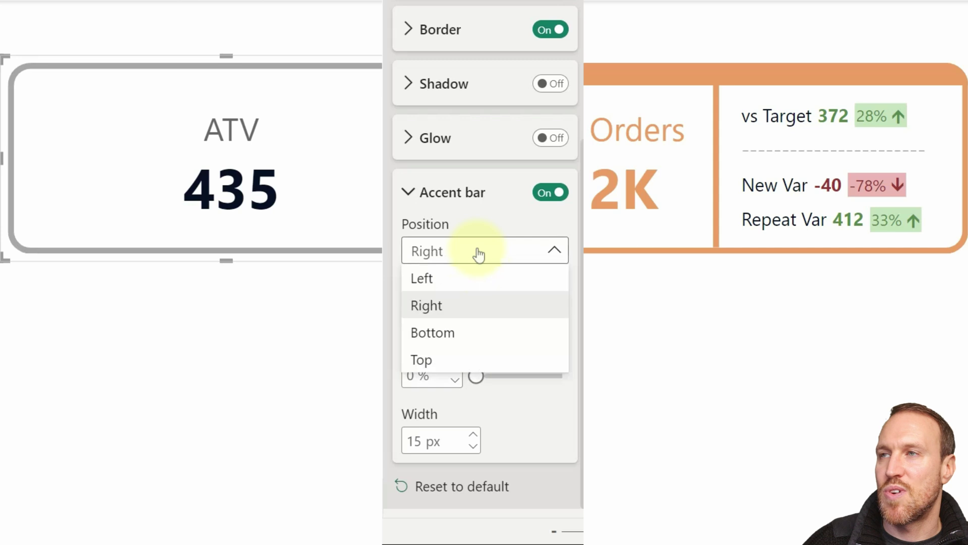
left_click(482, 359)
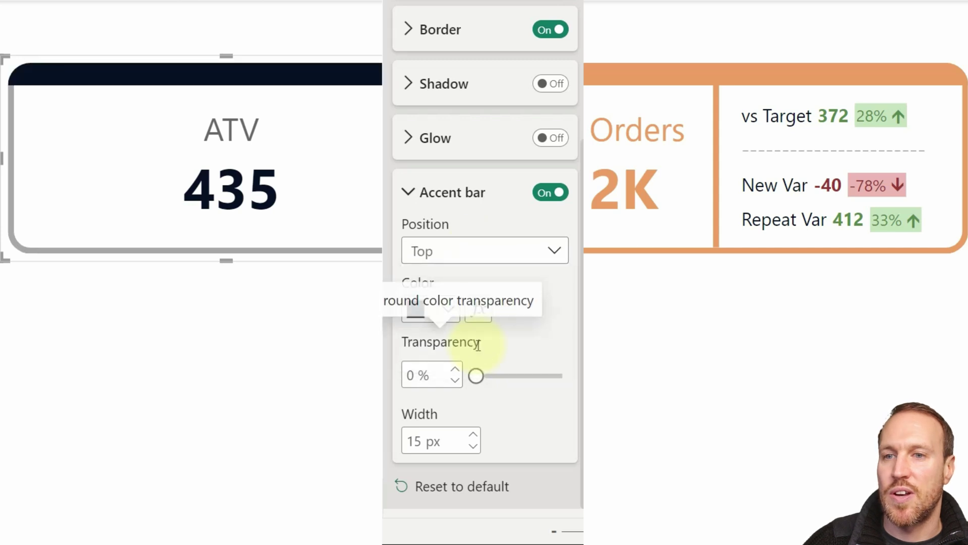
scroll(492, 203, "down", 15)
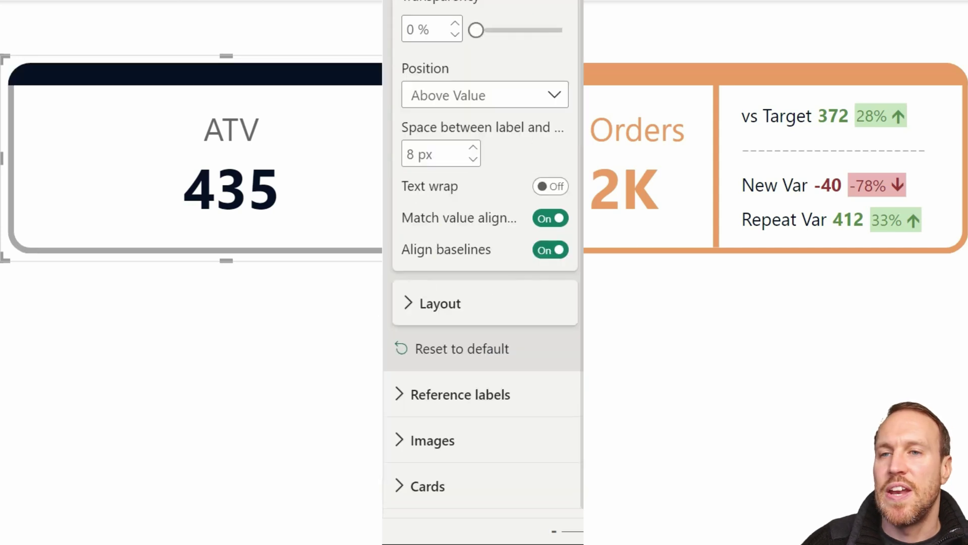
scroll(520, 132, "up", 15)
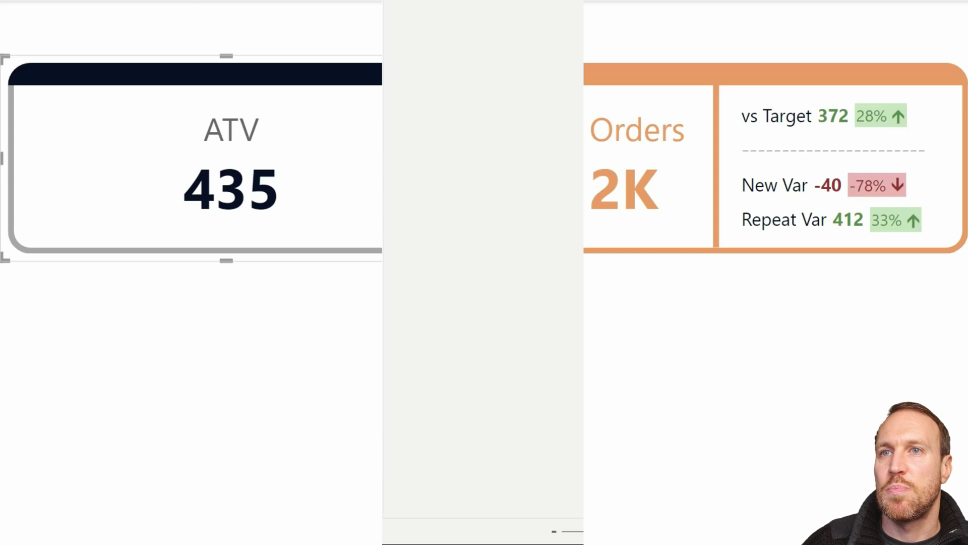
scroll(520, 133, "up", 1)
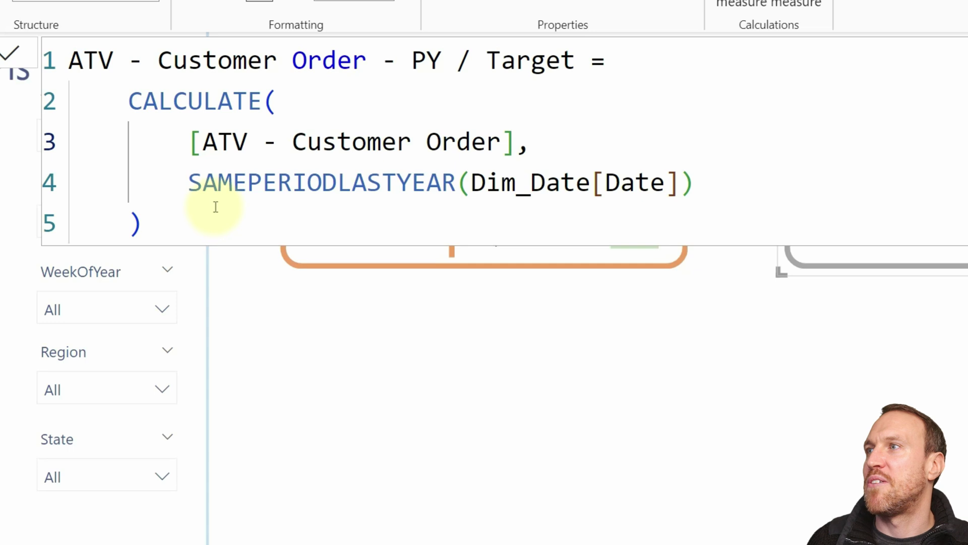
Examine the ATV - Customer Order - PY / Target measure: its name, base measure, CALCULATE, and SAMEPERIODLASTYEAR on Dim_Date[Date]
left_click_drag(190, 182, 466, 174)
left_click(446, 131)
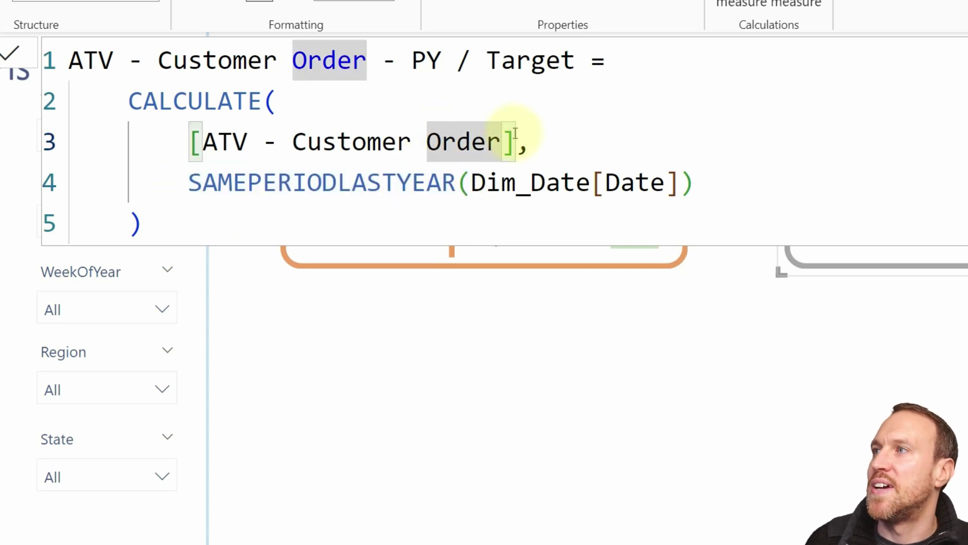
left_click_drag(512, 133, 413, 135)
key("ctrl+shift+Left")
key("ctrl+shift+Left")
key("ctrl+shift+Left")
key("ctrl+shift+Left")
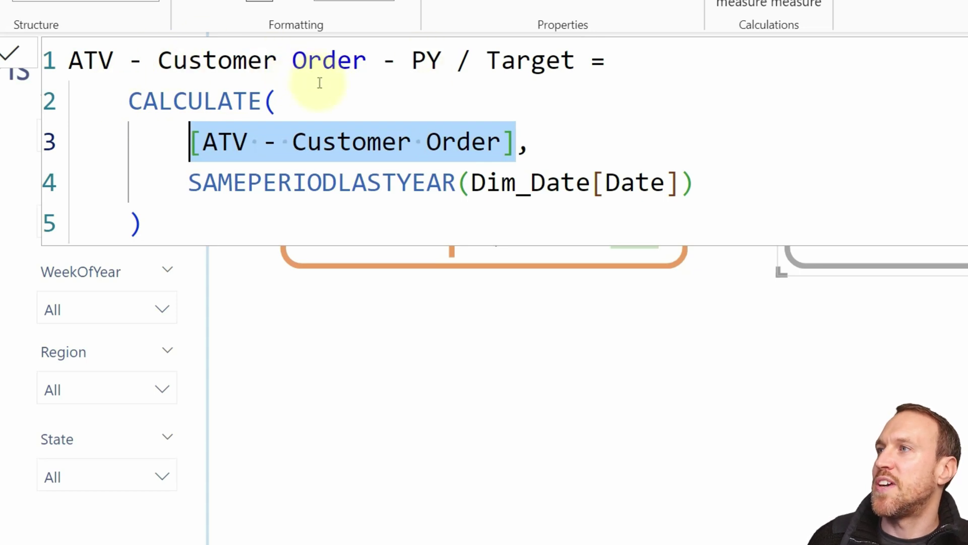
left_click(413, 60)
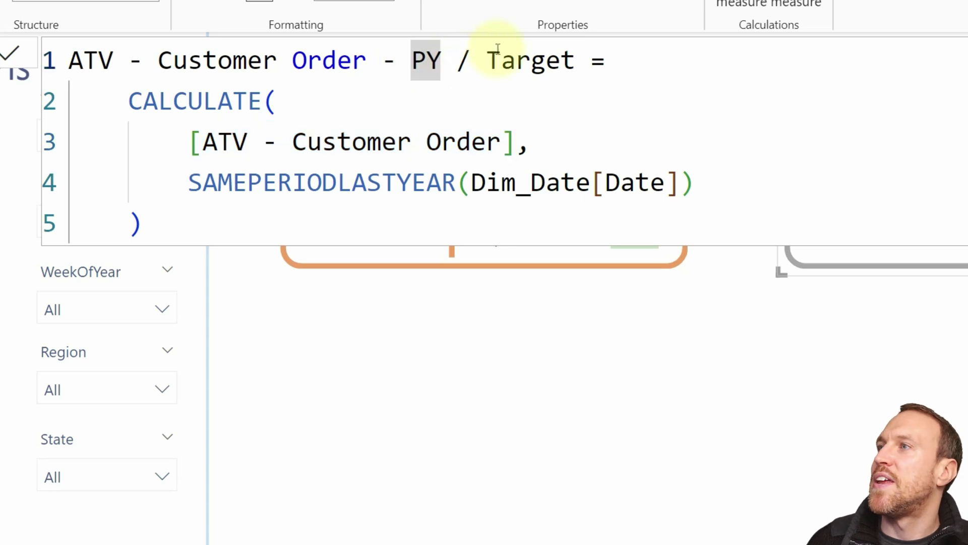
left_click(454, 116)
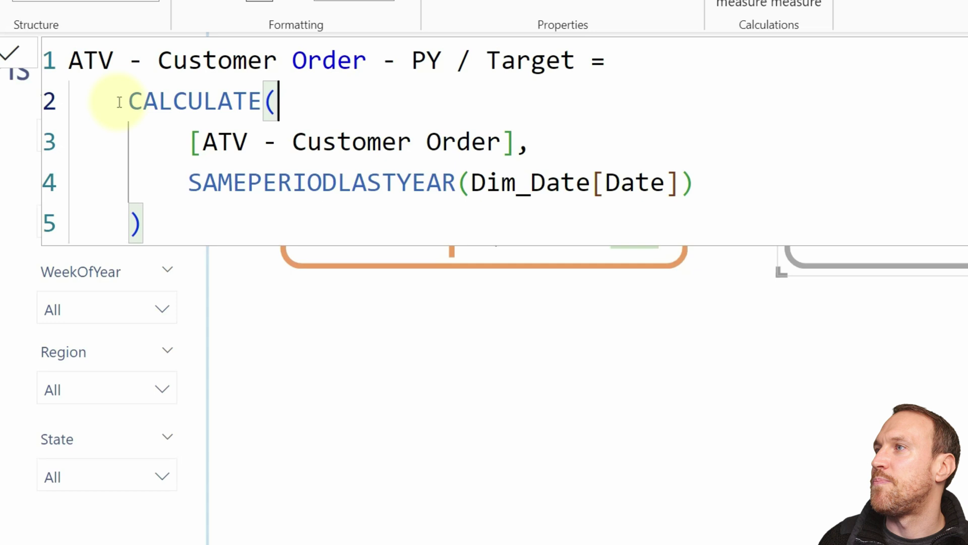
left_click_drag(121, 99, 280, 101)
left_click_drag(516, 141, 590, 183)
left_click(701, 182)
left_click(683, 182)
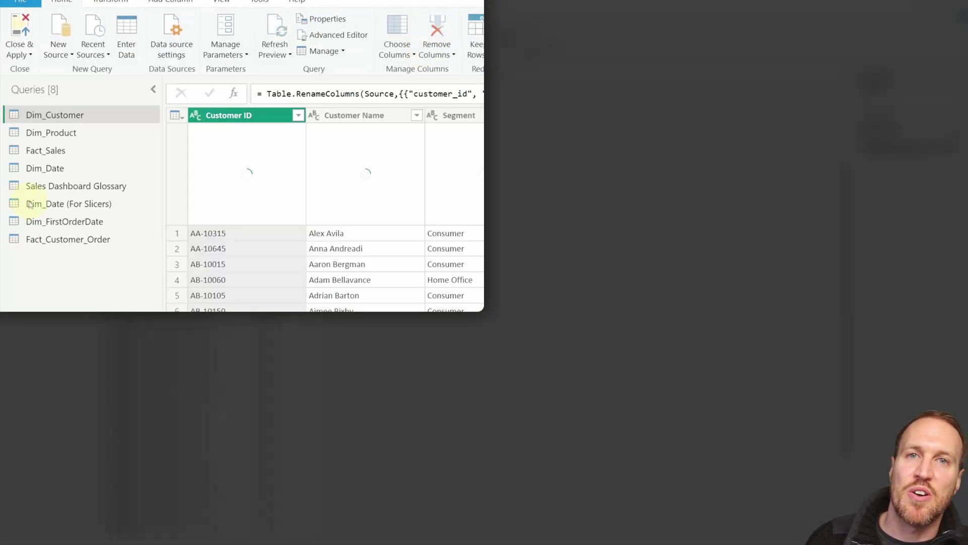
Review the Dim_Date query's code in Power Query's Advanced Editor, cancel without changes and close Power Query
left_click(61, 168)
left_click(58, 49)
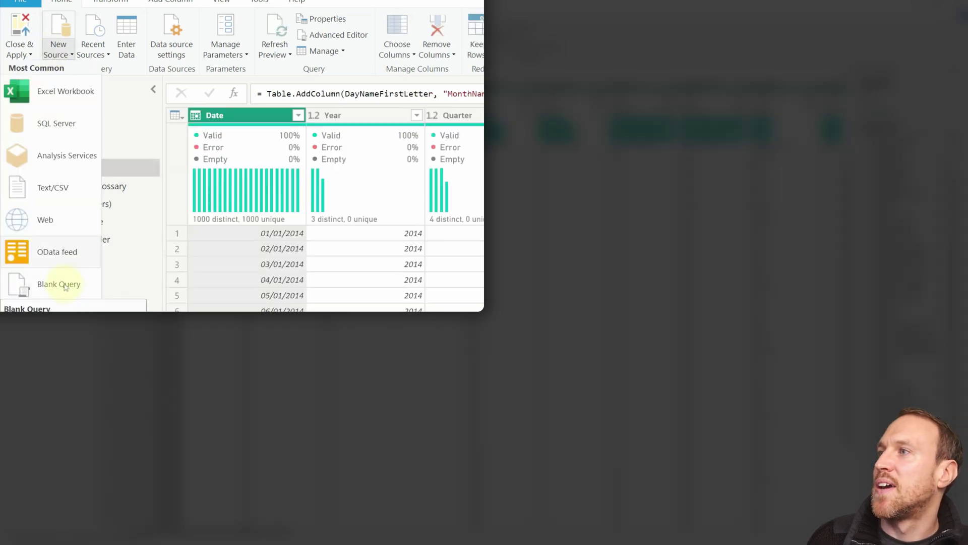
key("Escape")
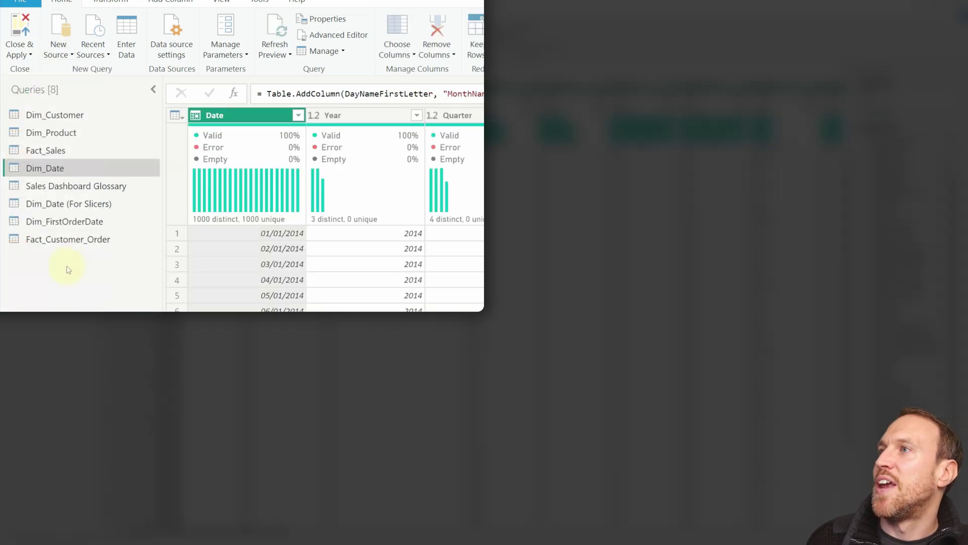
left_click(335, 36)
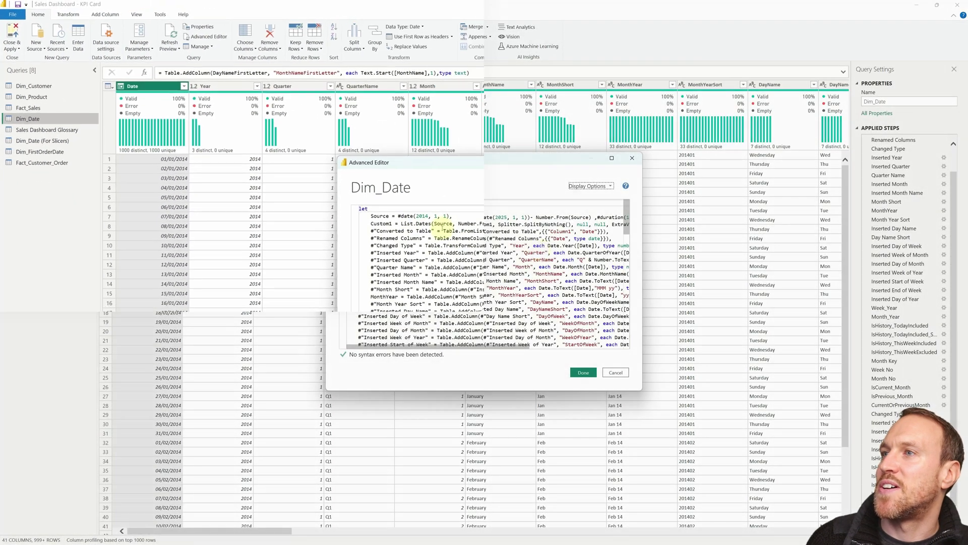
scroll(516, 276, "down", 20)
scroll(515, 278, "up", 10)
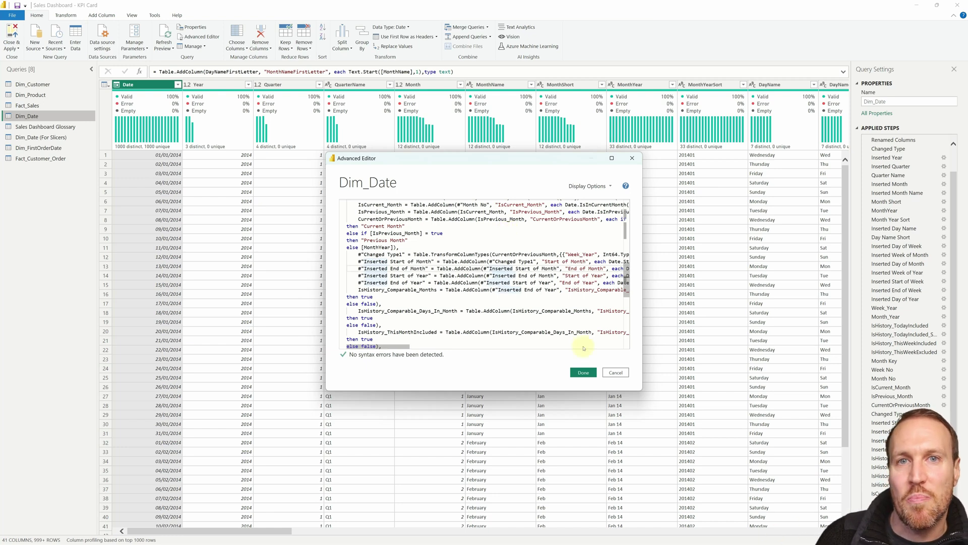
left_click(616, 372)
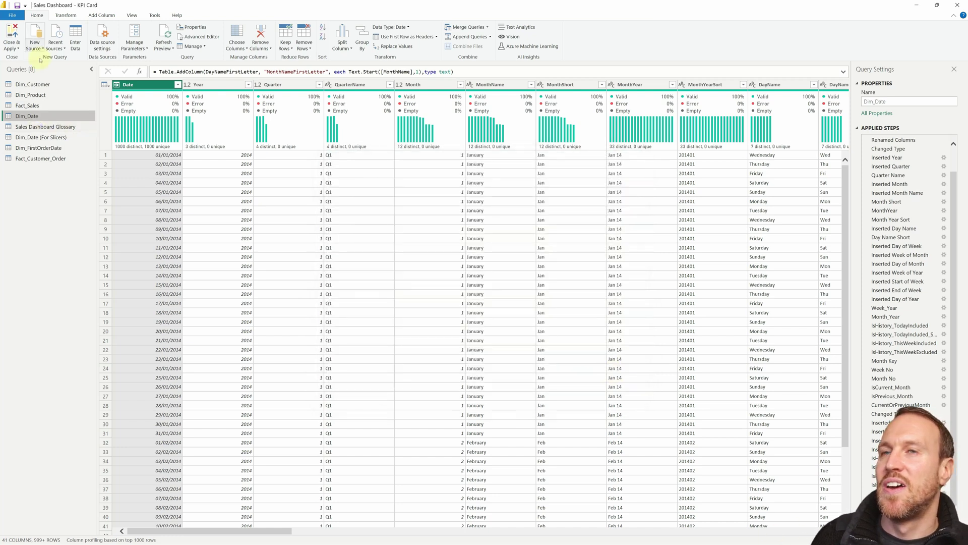
left_click(958, 5)
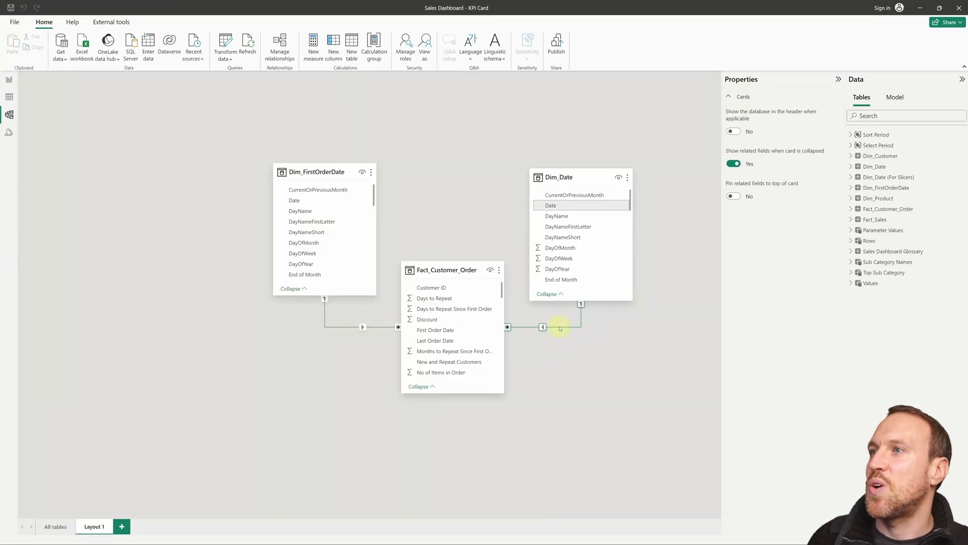
Inspect the model relationship between Fact_Customer_Order's Order Date and Dim_Date's Date
left_click(560, 323)
scroll(460, 341, "down", 2)
scroll(462, 341, "down", 5)
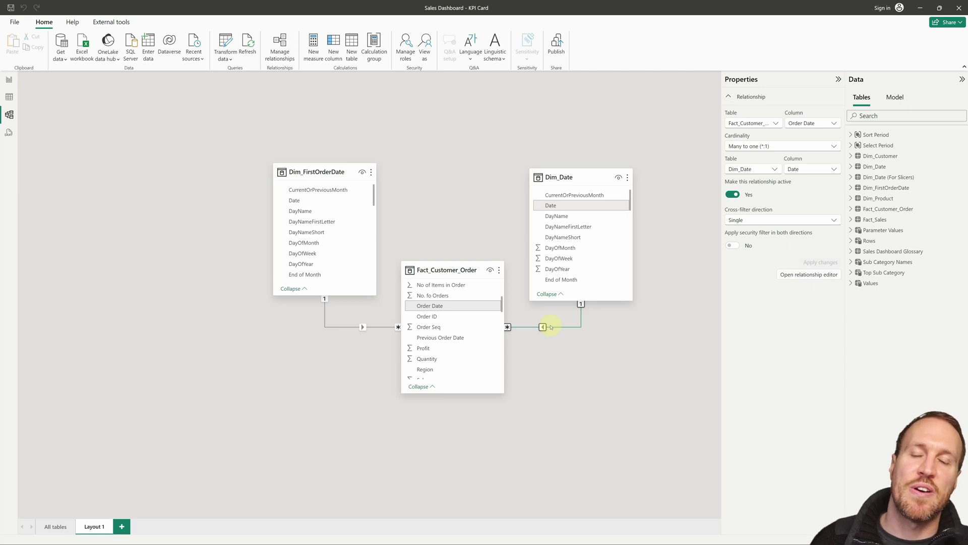
Return to the report and review the PY / Target measure's number format and the ATV - Customer Order - Target Diff formula
left_click(15, 82)
left_click_drag(111, 130, 219, 127)
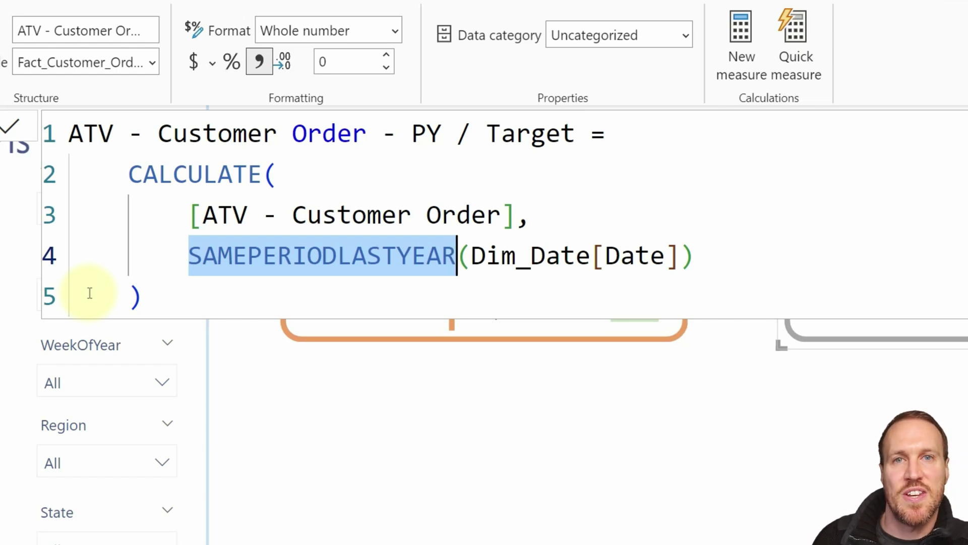
left_click(260, 63)
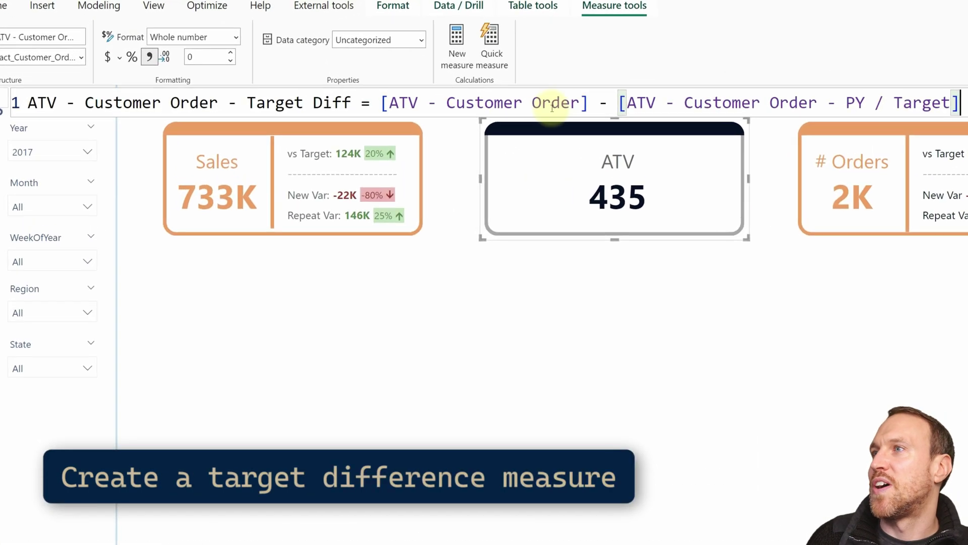
left_click_drag(589, 103, 380, 104)
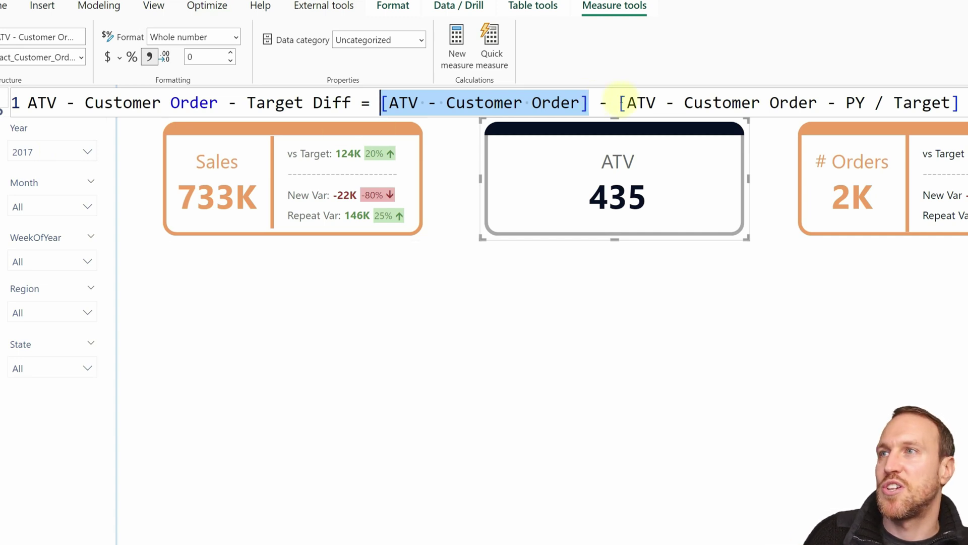
left_click(621, 103)
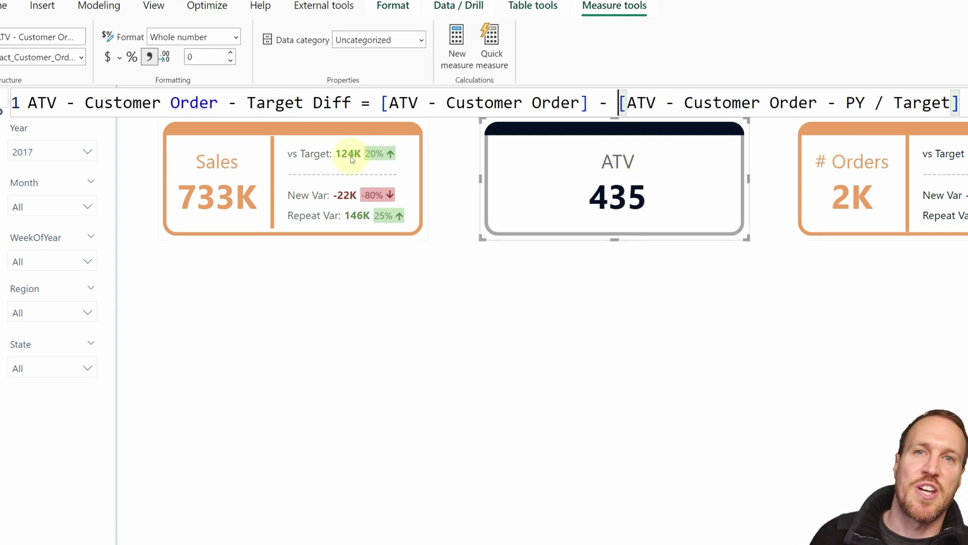
Add ATV - Customer Order - Target Diff as a reference label for the ATV series, keeping All labels selected
left_click_drag(908, 249, 636, 228)
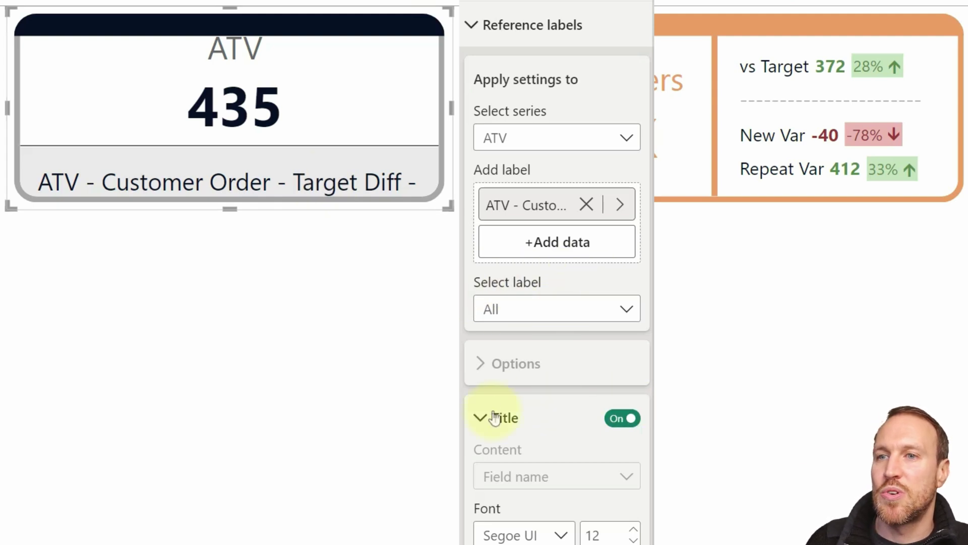
left_click(530, 316)
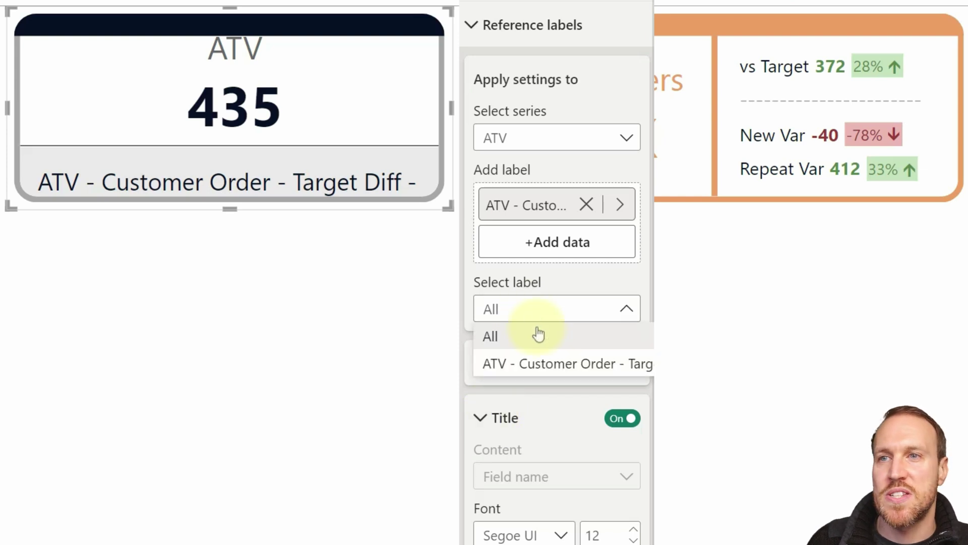
left_click(505, 281)
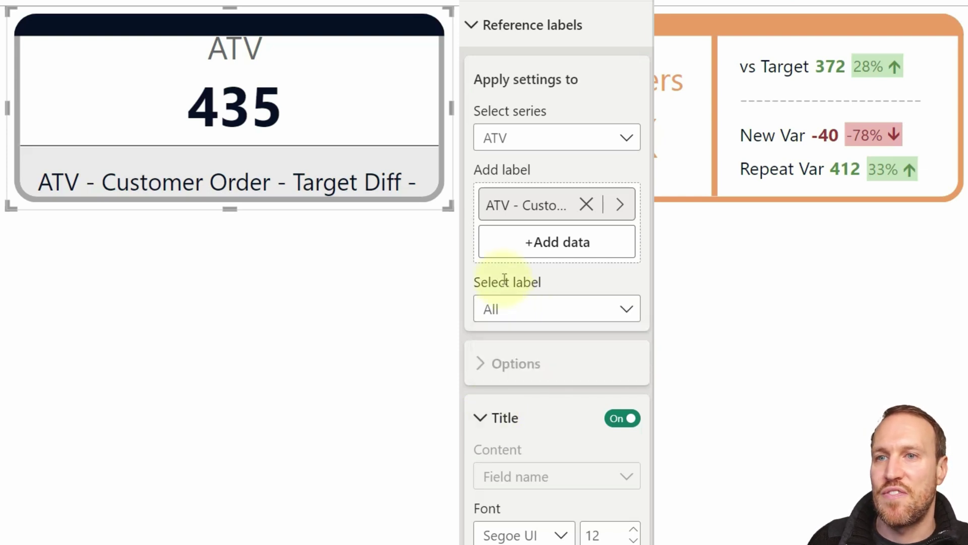
scroll(549, 510, "down", 6)
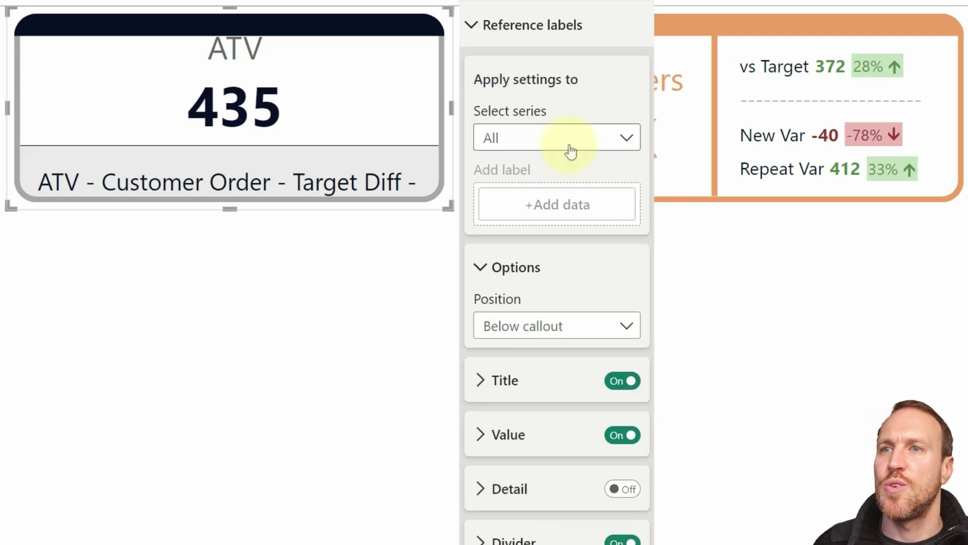
Apply the reference label settings to all series and position the labels Right of callout
left_click(568, 142)
left_click(545, 192)
left_click(555, 139)
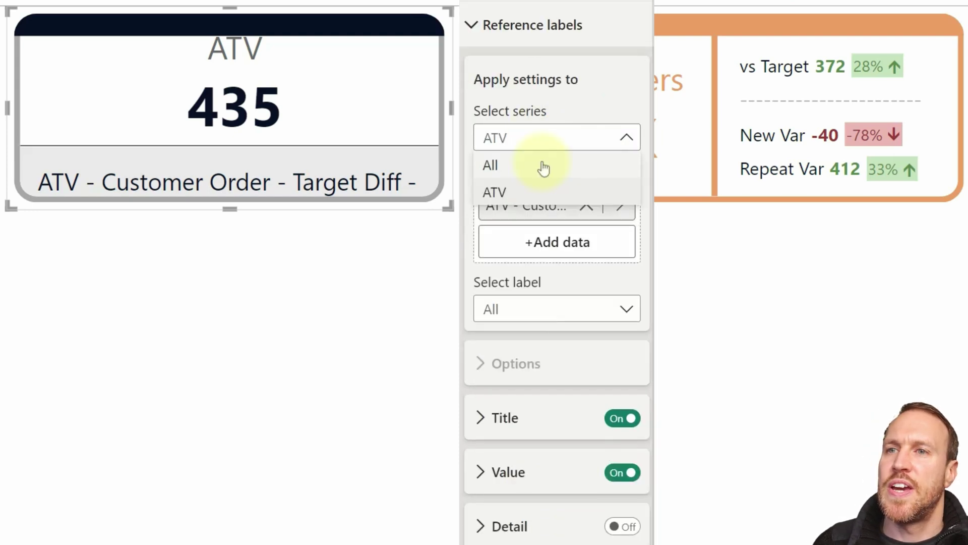
left_click(544, 168)
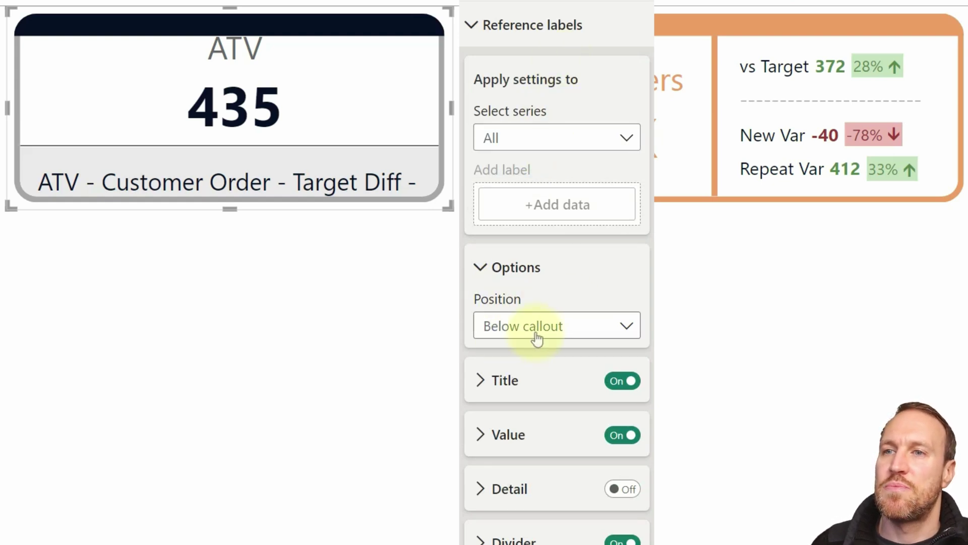
left_click(554, 325)
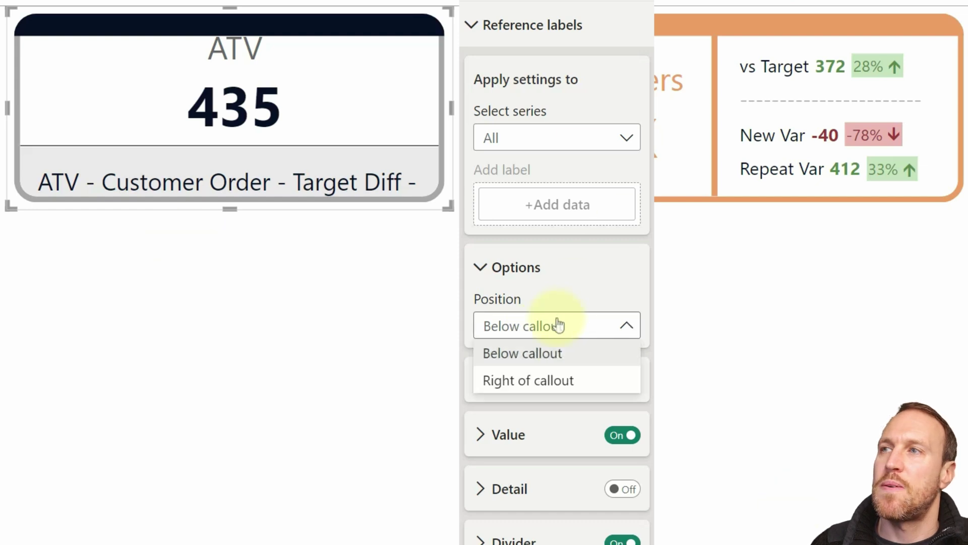
left_click(560, 379)
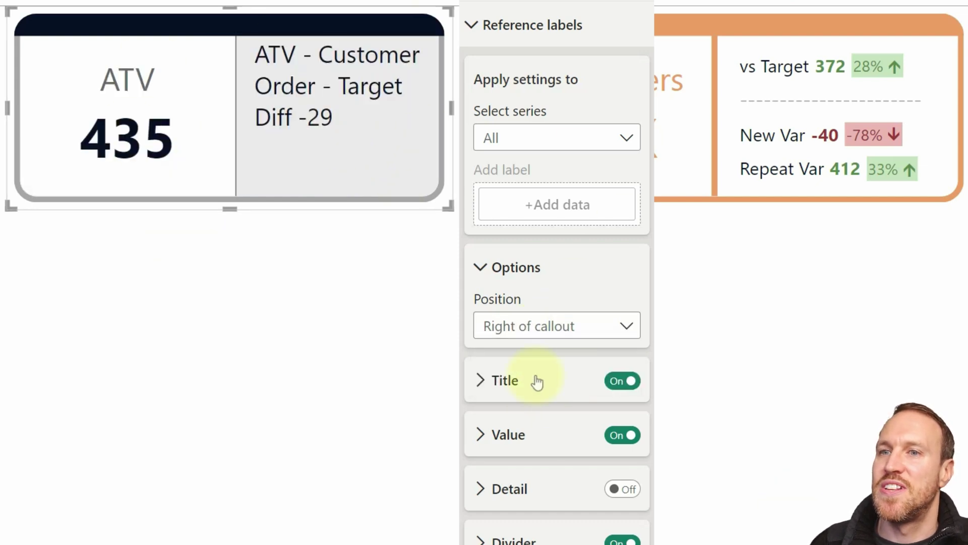
Turn off the reference label background and set the solid divider's width to 4 px
scroll(538, 382, "down", 5)
left_click(618, 373)
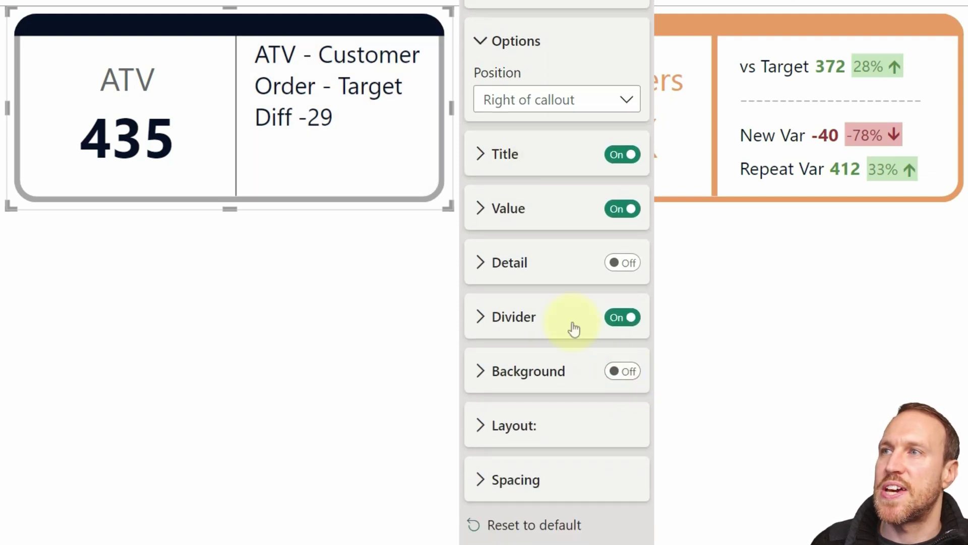
left_click(495, 316)
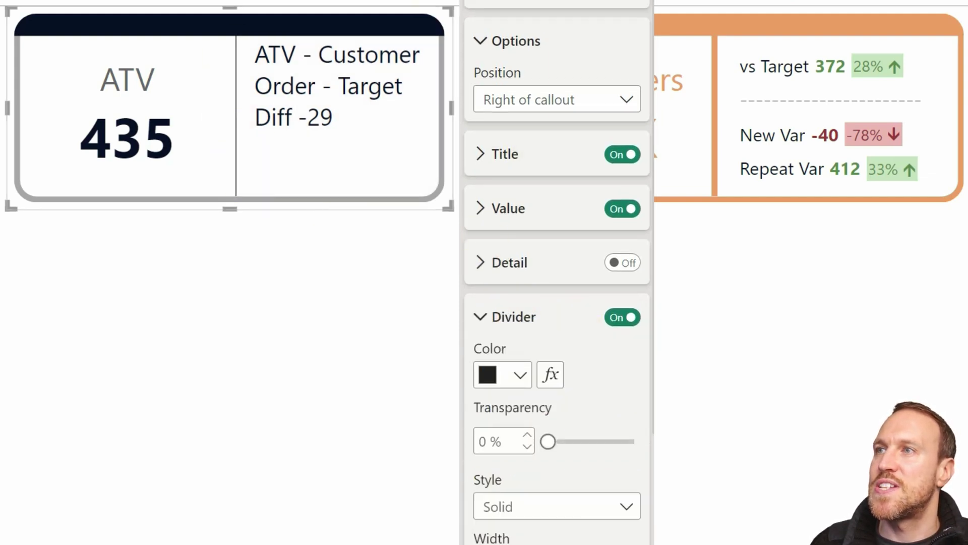
scroll(596, 402, "down", 3)
left_click(546, 415)
left_click(545, 415)
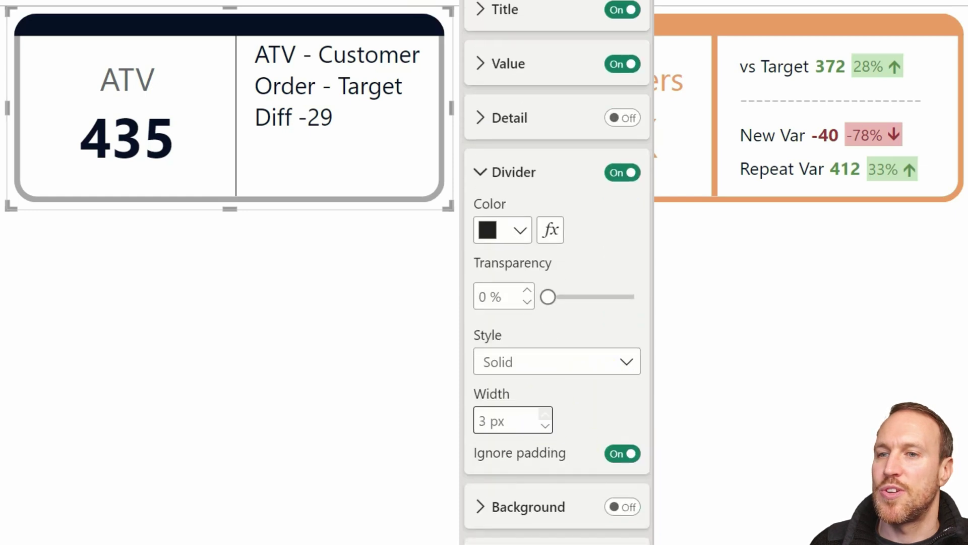
left_click(546, 415)
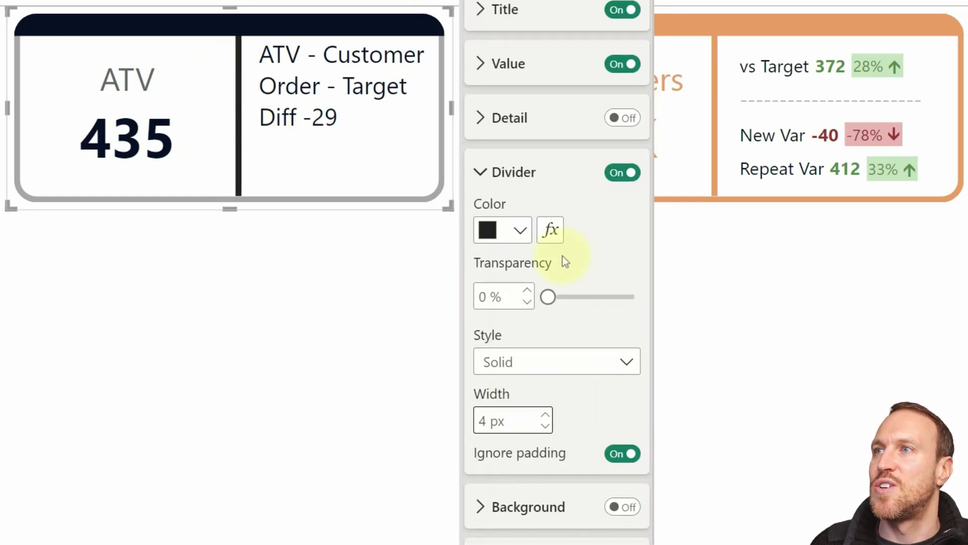
Turn on customized outer padding for the reference labels and set the padding before and after the divider line to 15 px
scroll(625, 430, "down", 5)
left_click(625, 430)
scroll(579, 377, "down", 2)
left_click(546, 425)
left_click(546, 425)
left_click(546, 425)
left_click(547, 483)
left_click(546, 483)
left_click(547, 483)
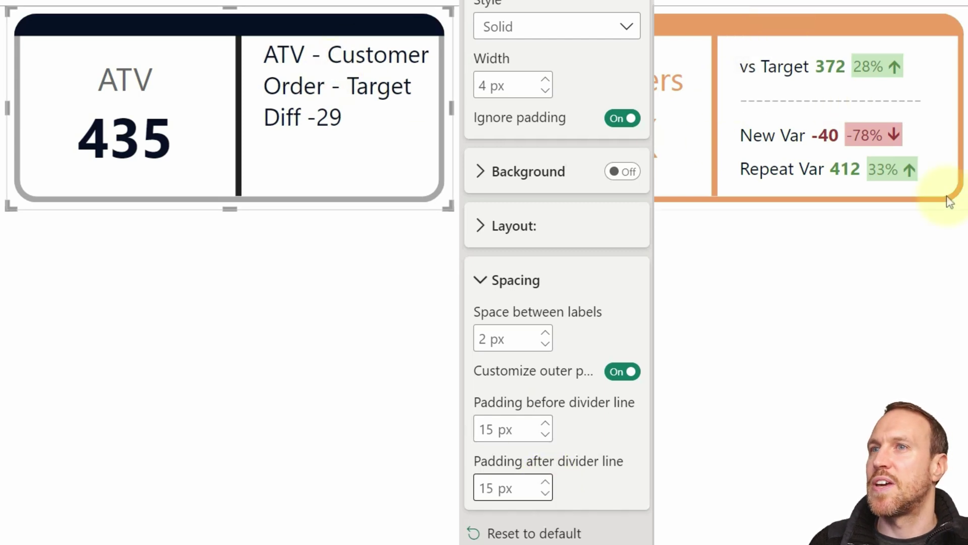
Align the reference labels vertically to the middle, try centred horizontal alignment, and set them back to left-aligned
left_click(509, 226)
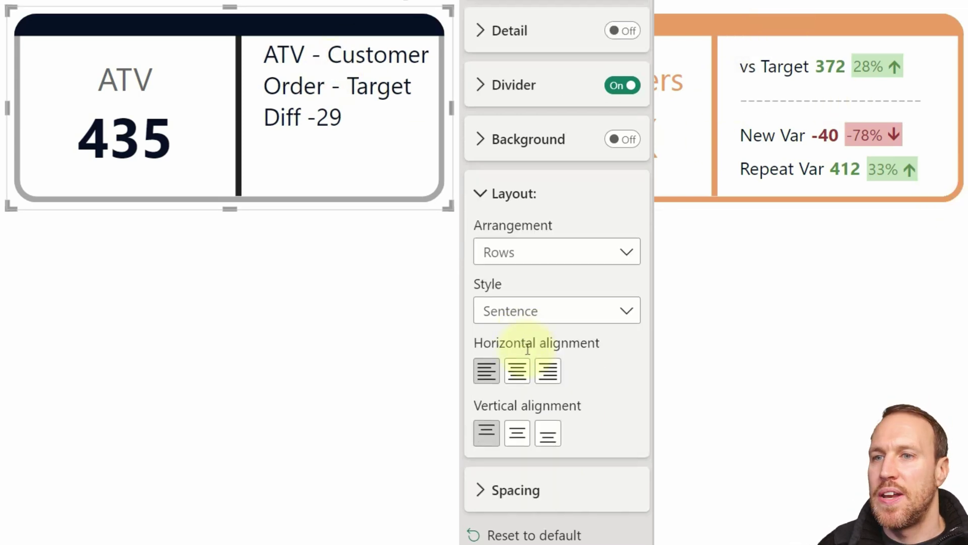
left_click(518, 440)
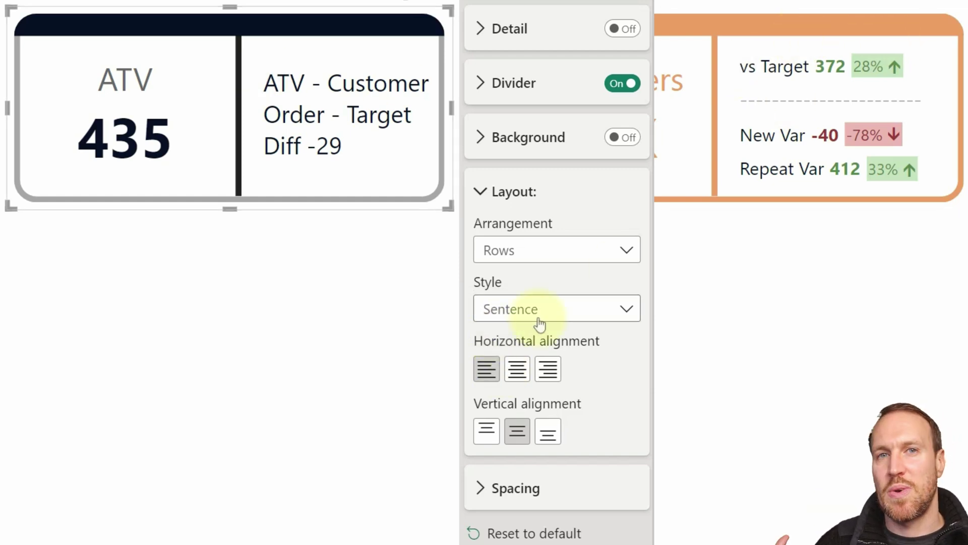
left_click(517, 369)
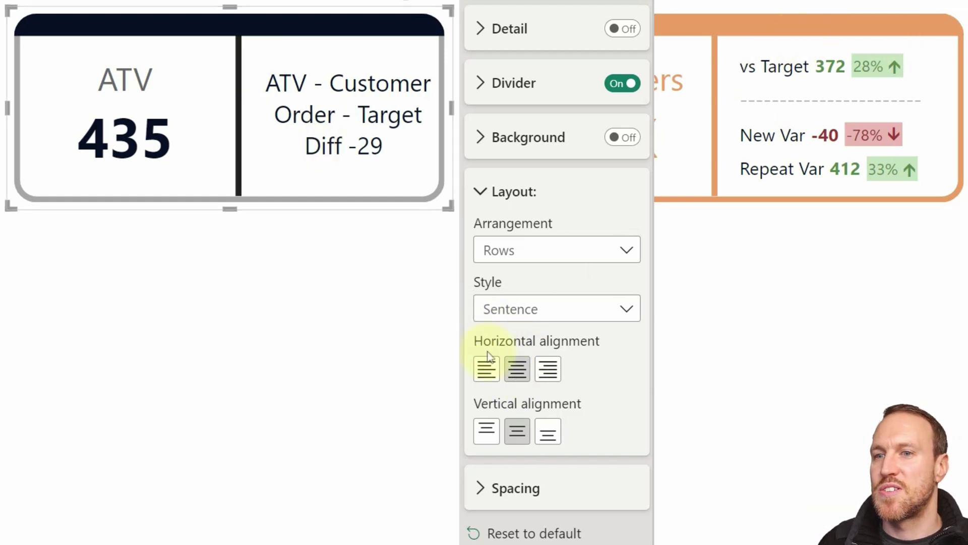
left_click(486, 369)
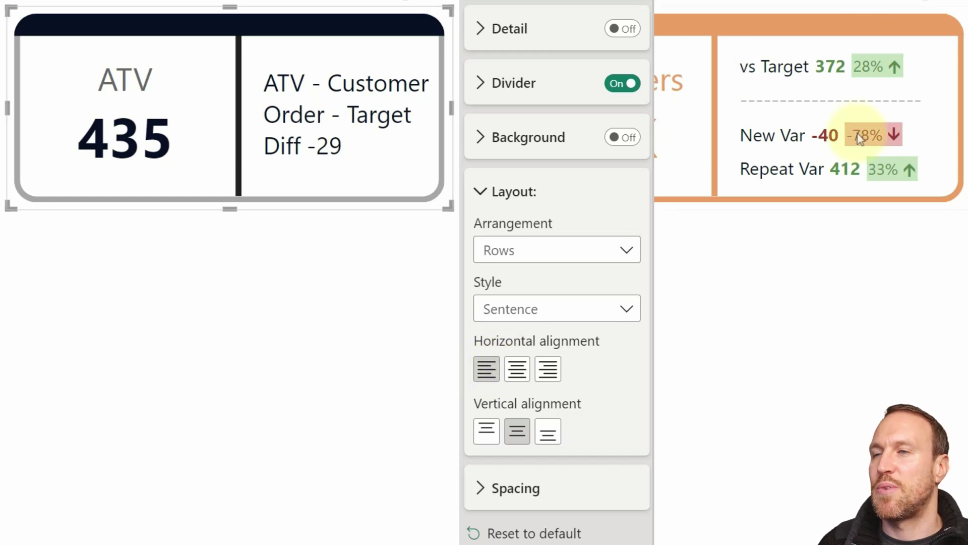
left_click(481, 191)
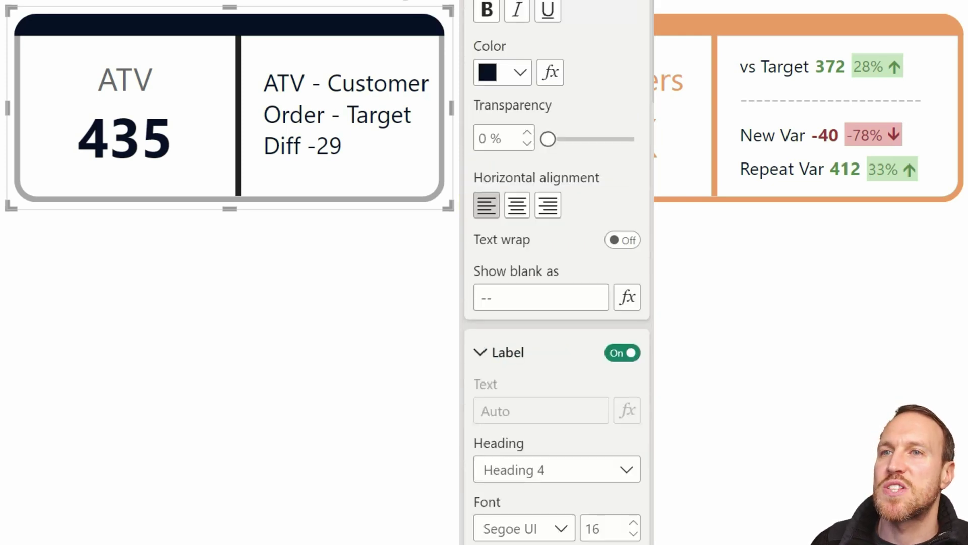
Try a 70% callout size on the ATV card, and settle on 40%
scroll(572, 6, "down", 5)
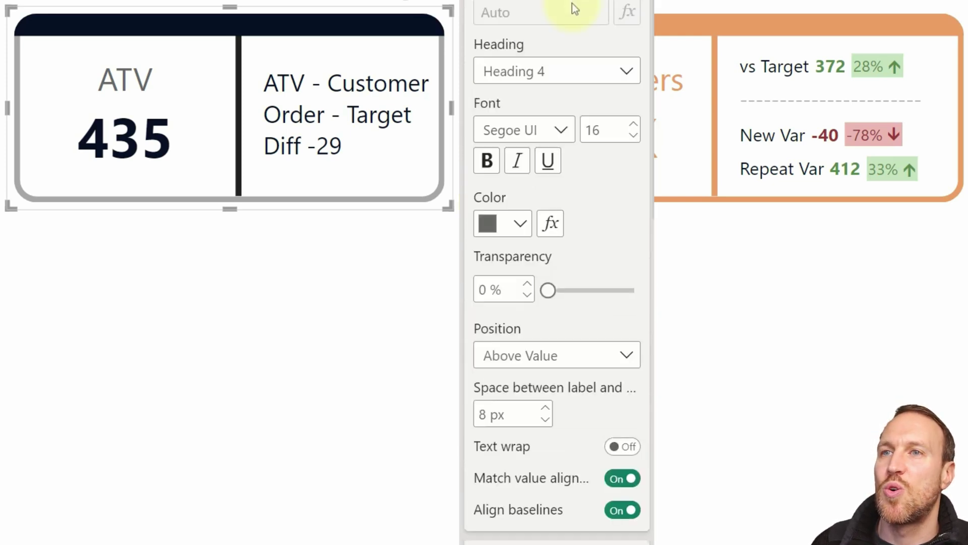
left_click(486, 96)
scroll(536, 192, "down", 2)
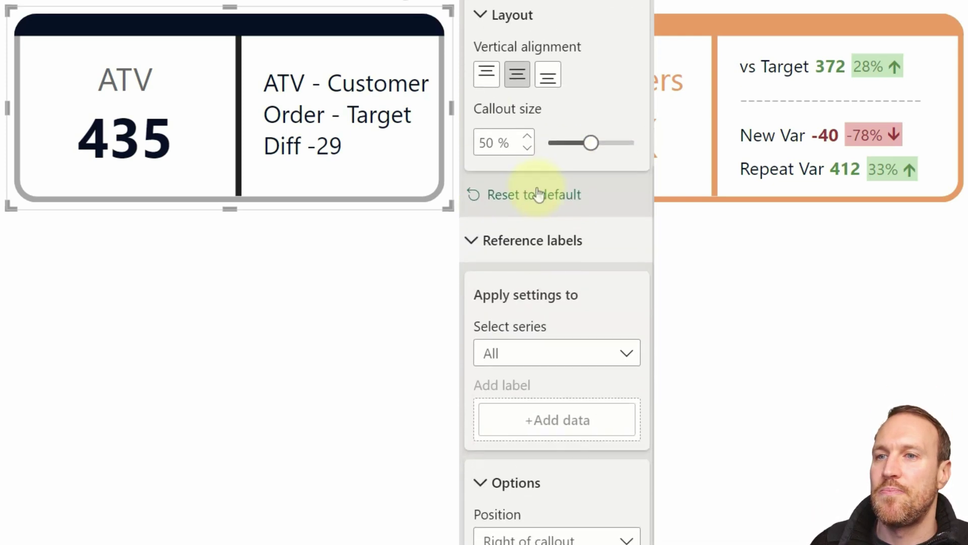
scroll(479, 132, "up", 1)
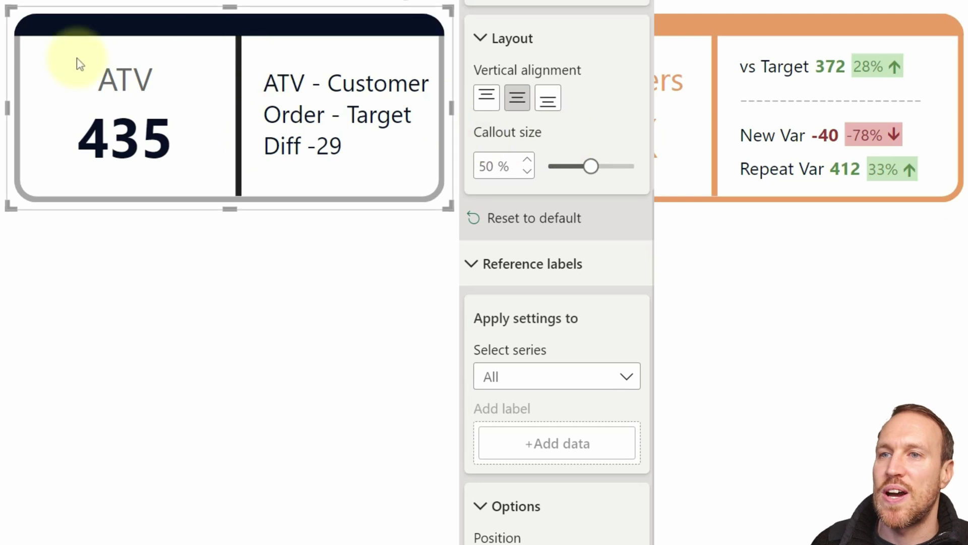
left_click_drag(589, 165, 607, 166)
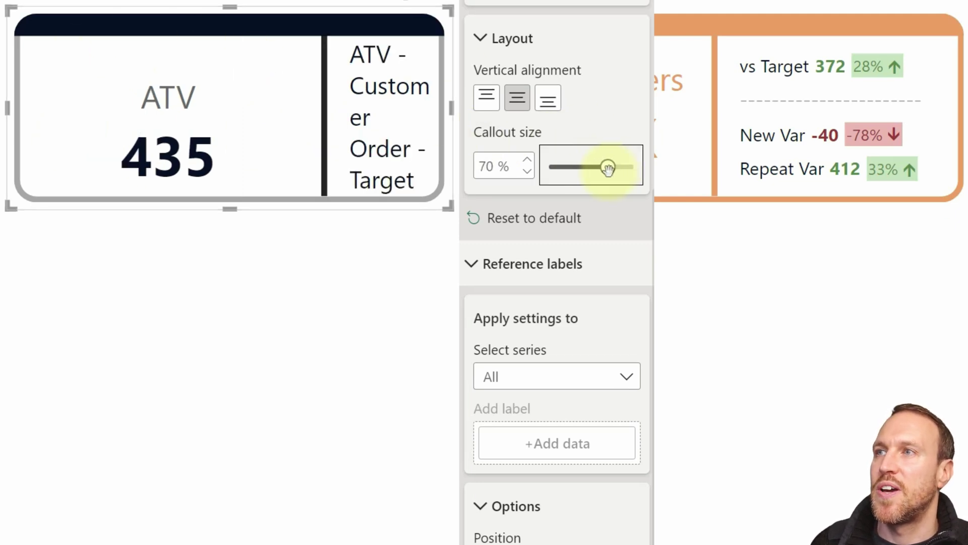
left_click_drag(608, 167, 583, 170)
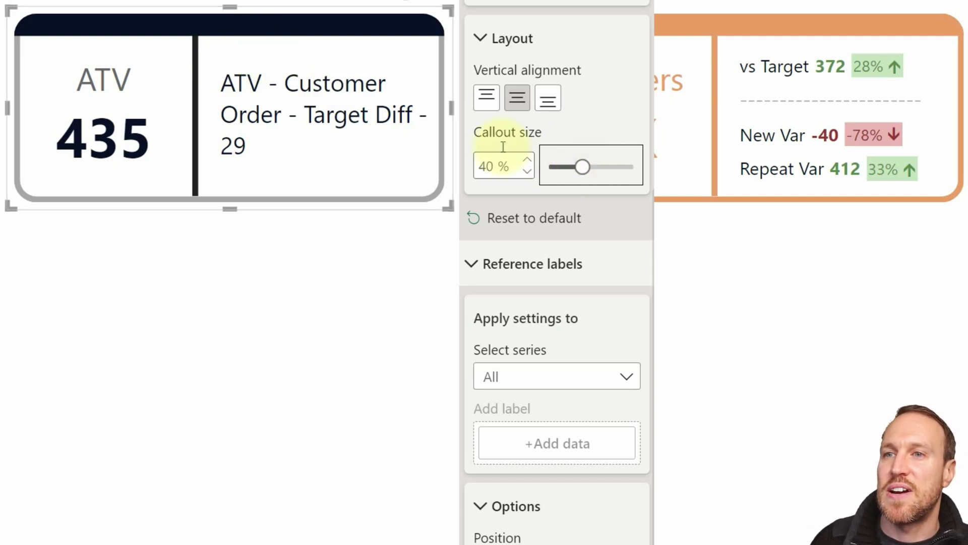
Limit the reference label settings to the ATV series and its ATV - Customer Order - Target Diff label
scroll(497, 142, "down", 15)
scroll(515, 46, "up", 7)
scroll(515, 46, "up", 2)
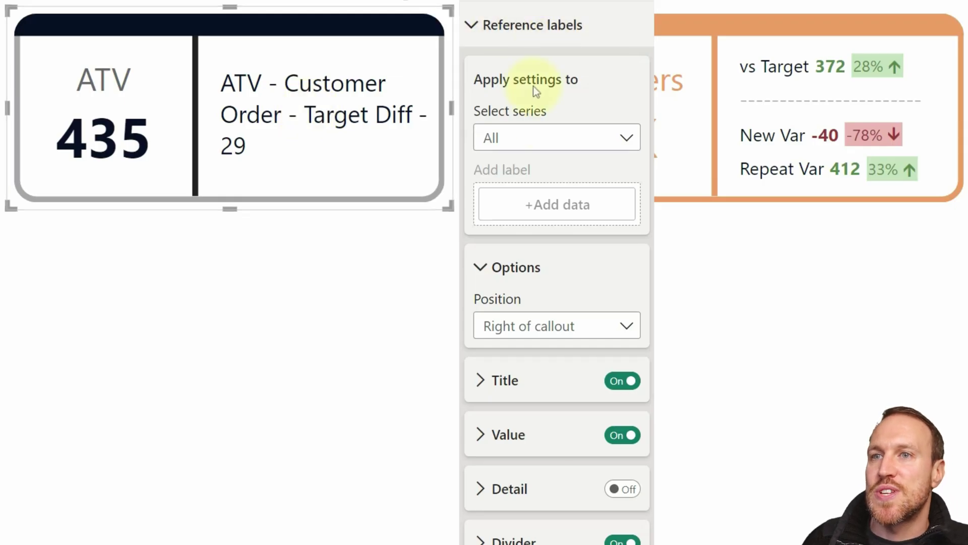
left_click(542, 132)
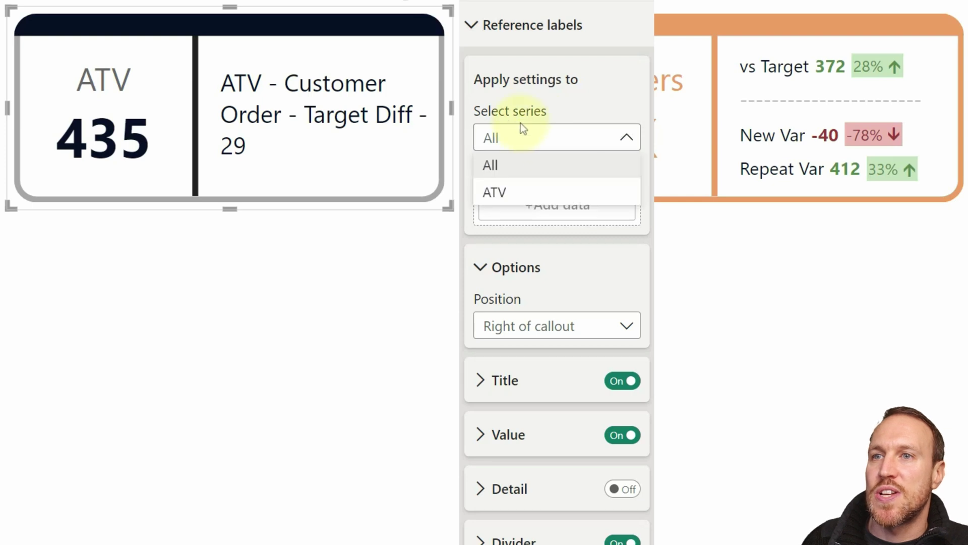
left_click(513, 190)
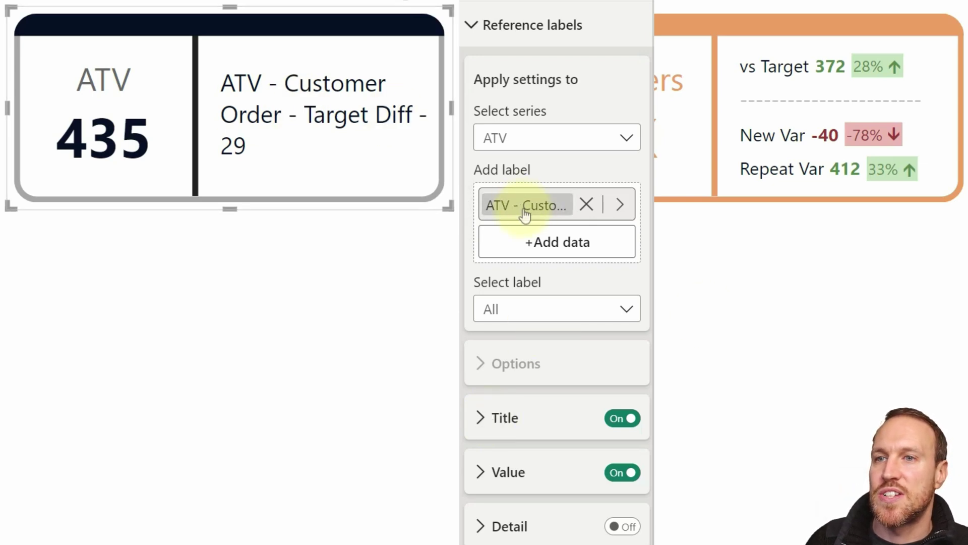
left_click(497, 421)
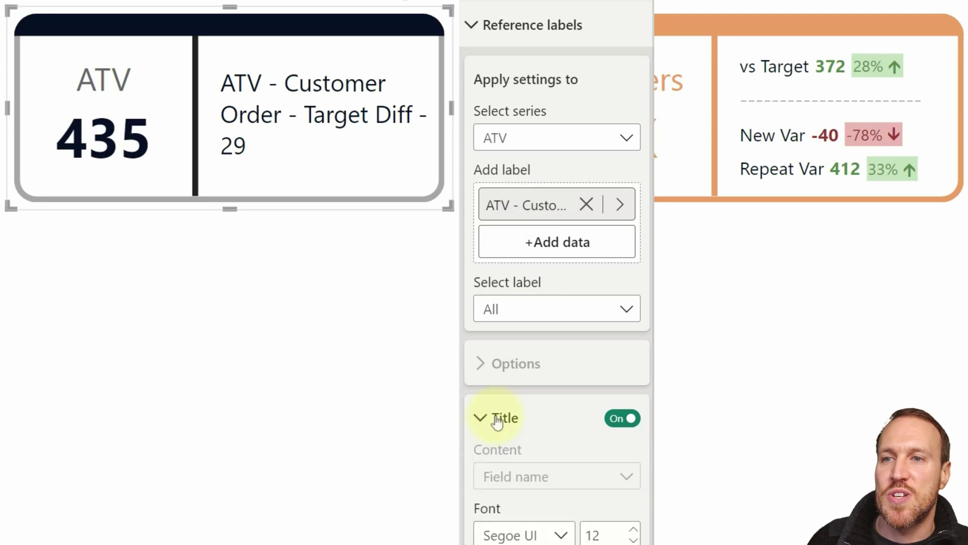
scroll(567, 431, "down", 3)
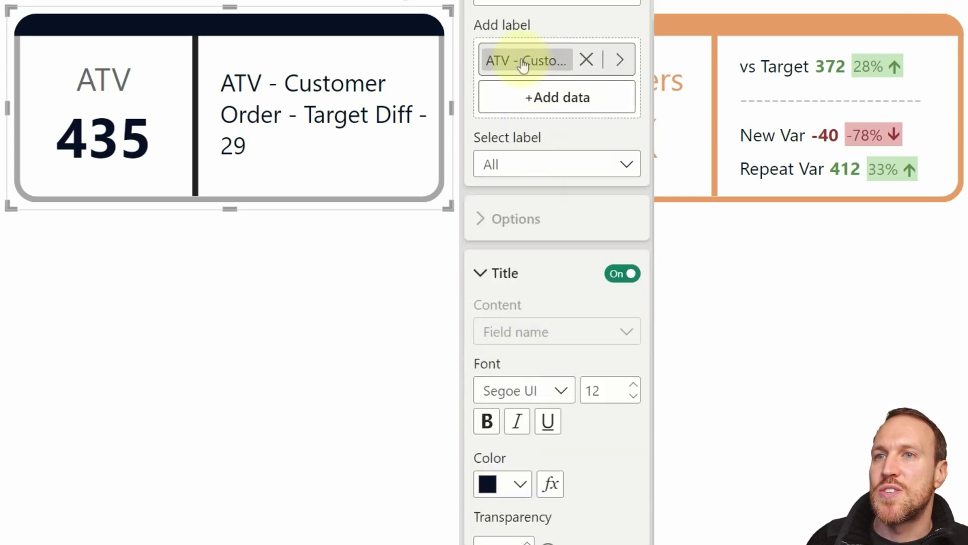
left_click(538, 164)
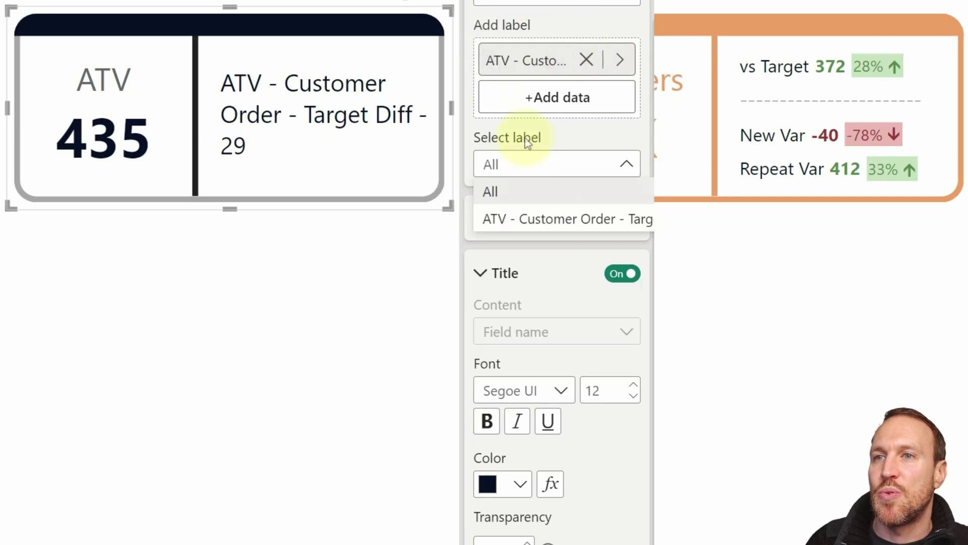
left_click(554, 226)
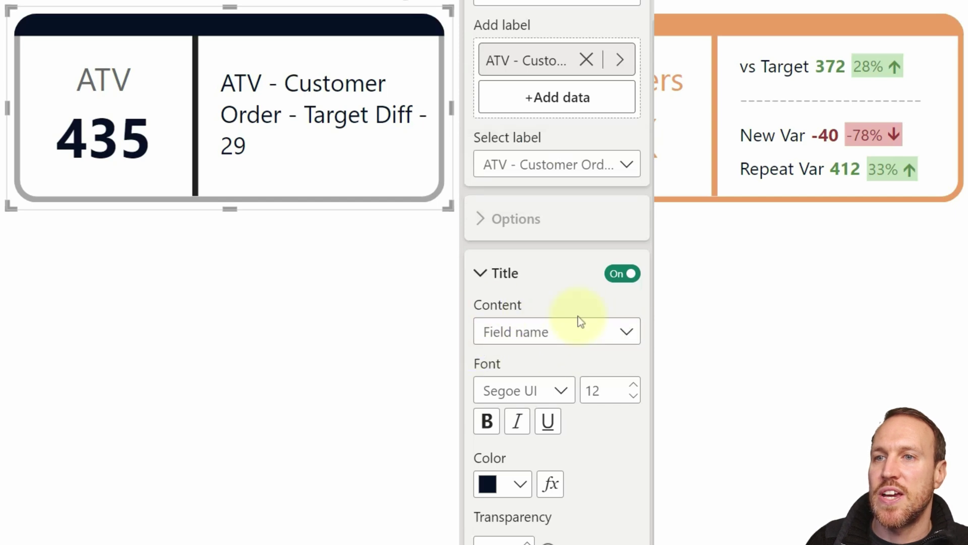
Switch the reference label's title content to Custom and set its text to "vs Target"
left_click(565, 339)
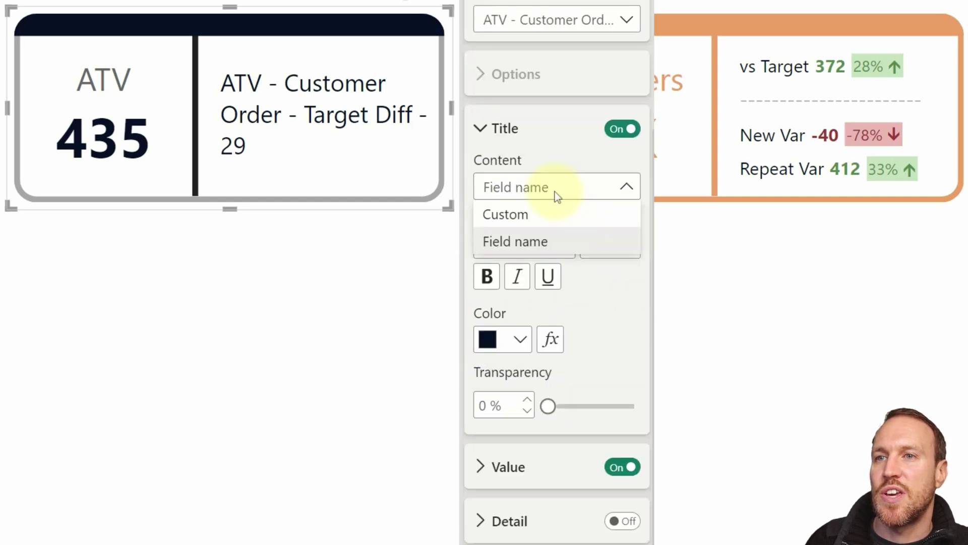
left_click(554, 176)
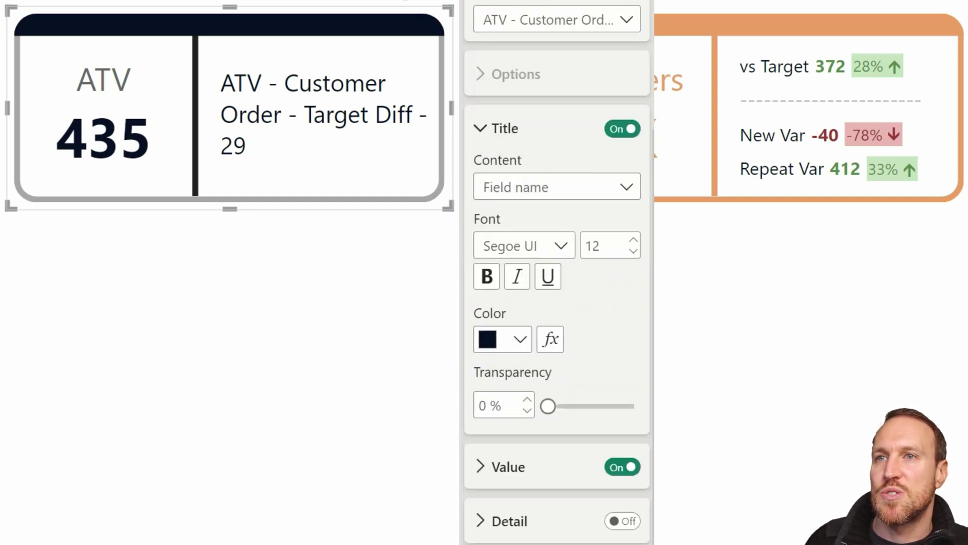
left_click(546, 180)
left_click(555, 216)
triple_click(486, 246)
key("BackSpace")
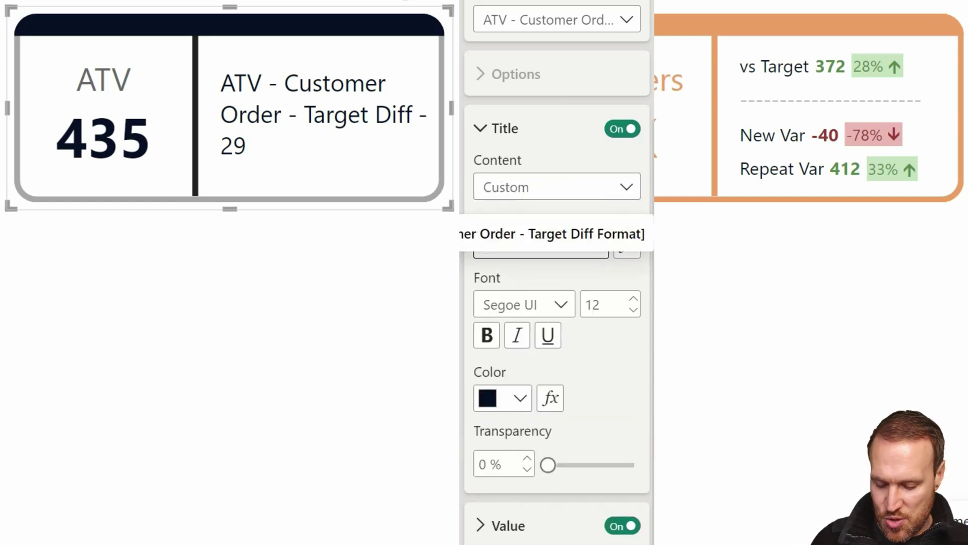
type("vs Target")
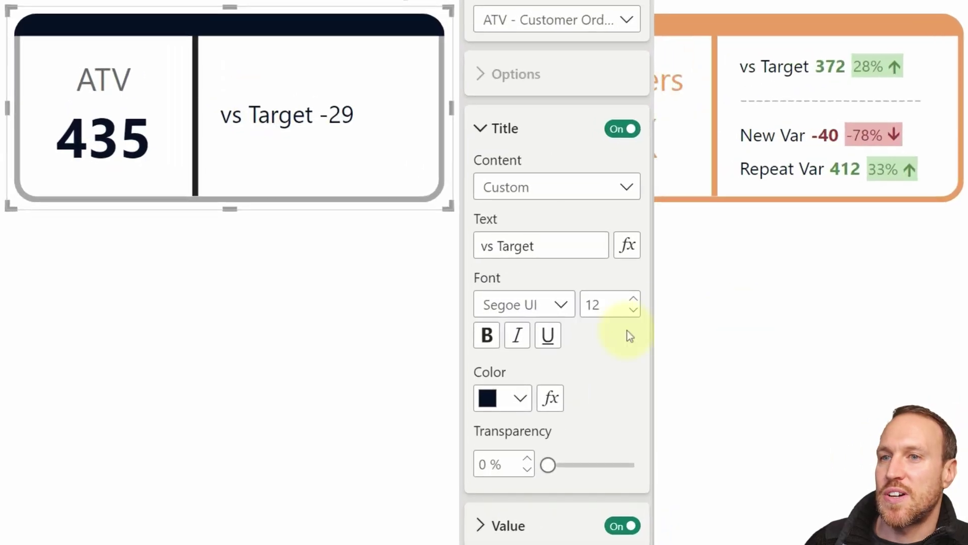
Reduce the font size of the reference label's title and value to 9
left_click(633, 311)
left_click(634, 311)
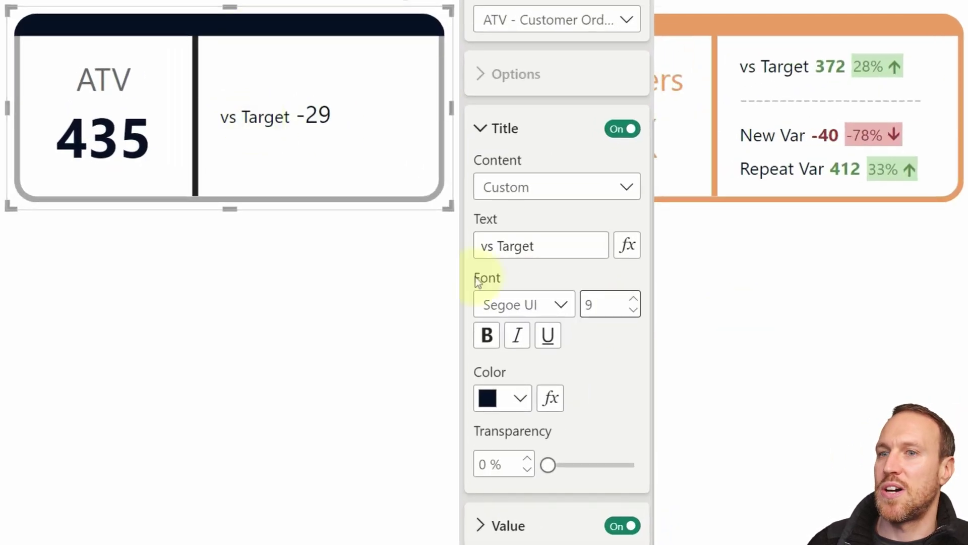
left_click(496, 527)
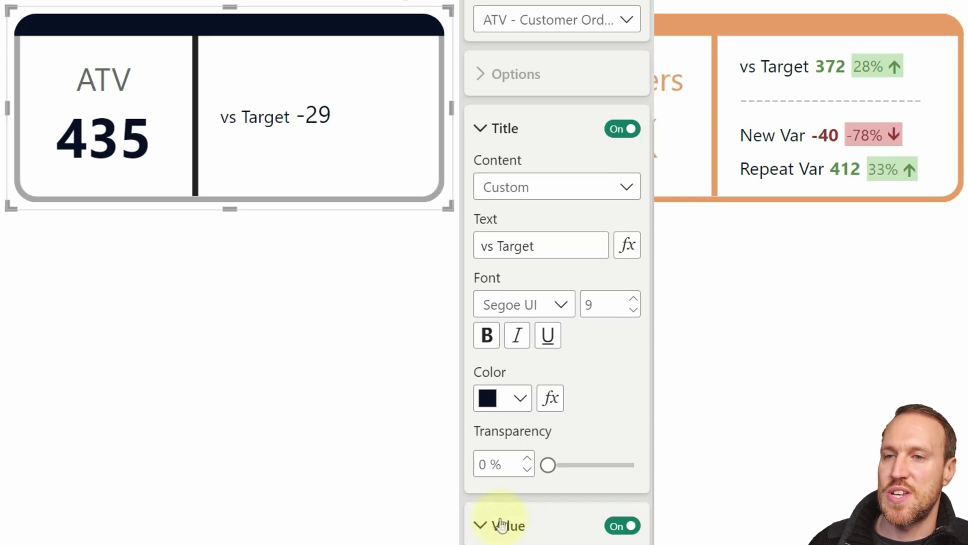
scroll(503, 504, "down", 5)
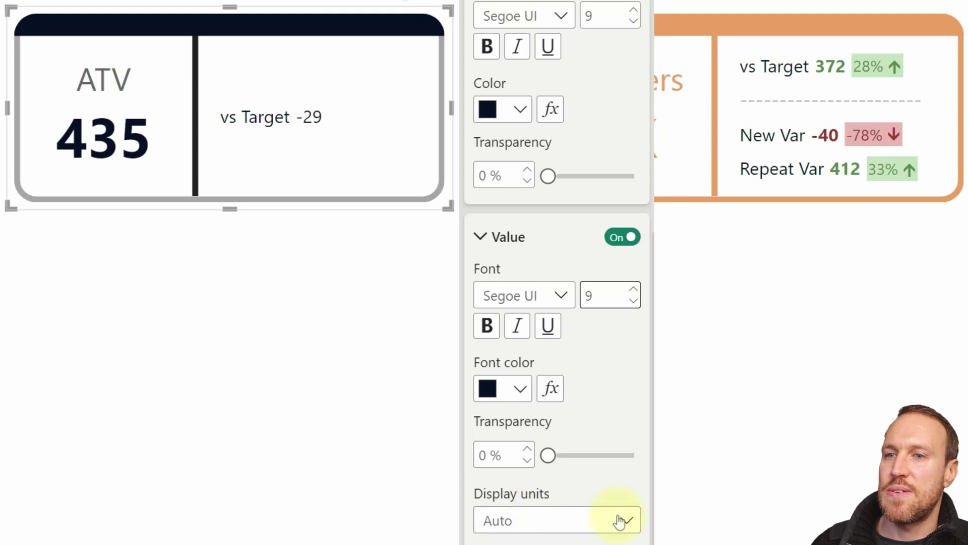
Turn on the reference label's detail and add the ATV - Customer Order - Target Diff Format measure as its data
scroll(622, 518, "down", 3)
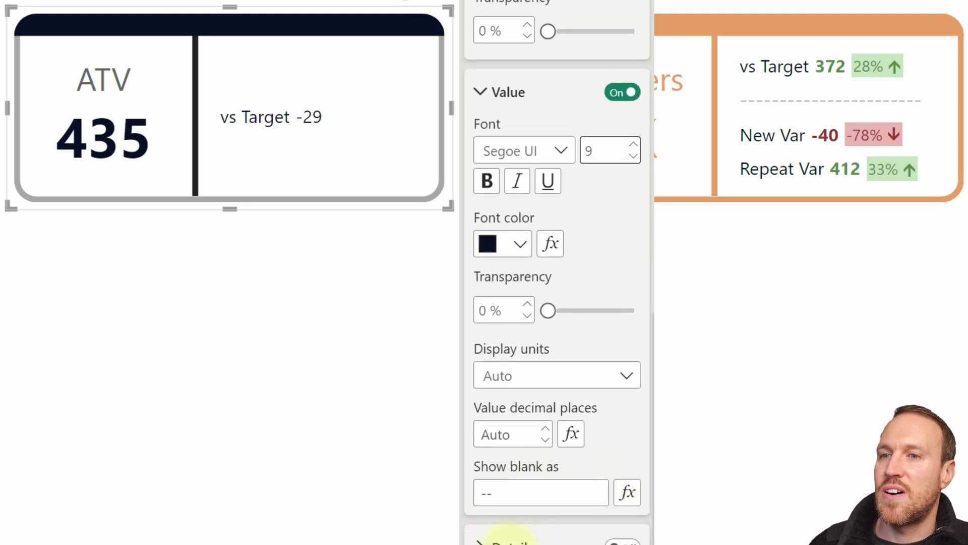
scroll(613, 543, "down", 1)
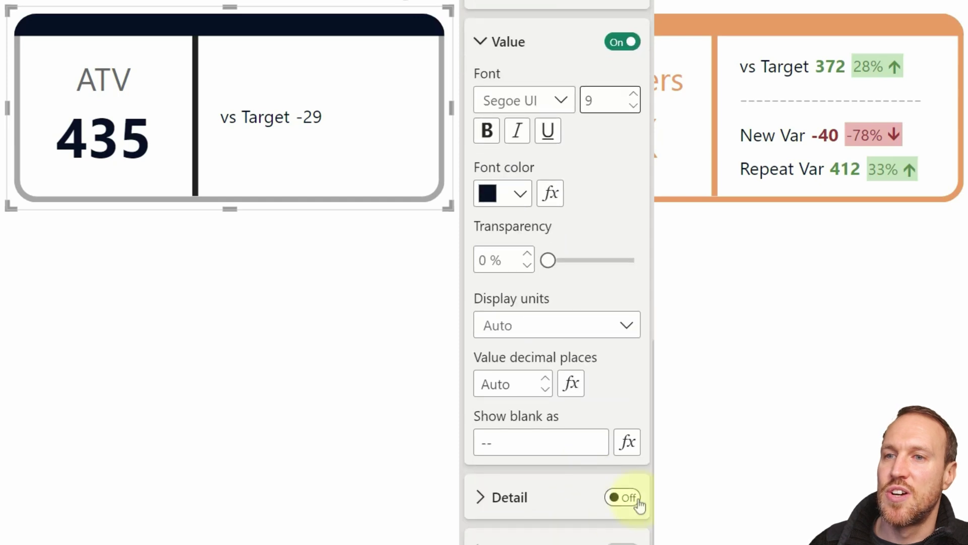
left_click(623, 497)
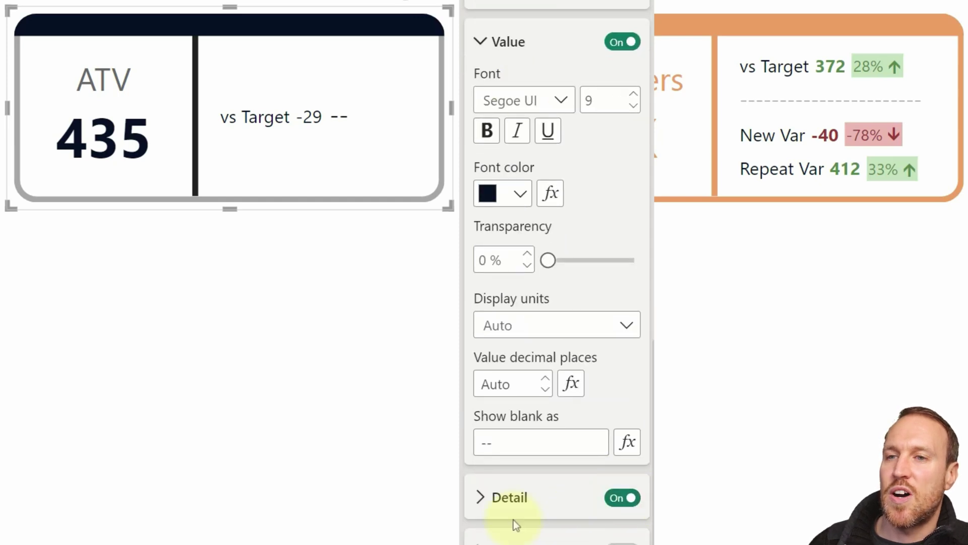
left_click(481, 499)
scroll(555, 303, "down", 7)
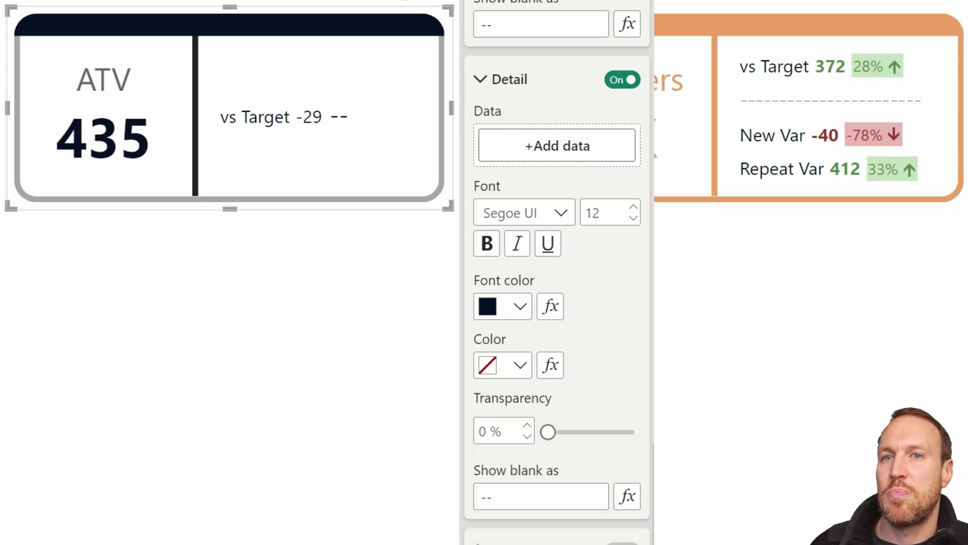
left_click_drag(651, 235, 579, 150)
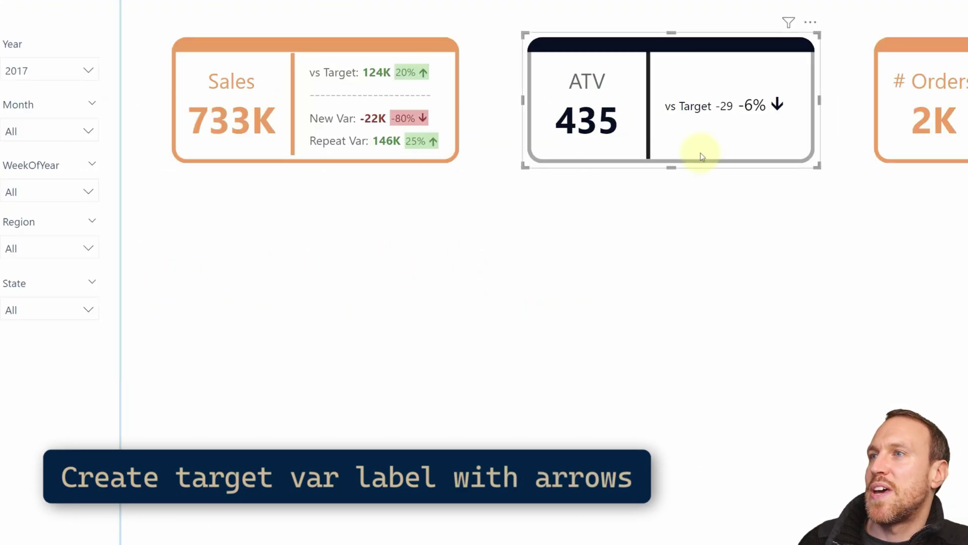
Examine the arrow, target and targetdiffamount variables in the ATV - Customer Order - Target Diff Format measure's formula
left_click_drag(698, 154, 671, 523)
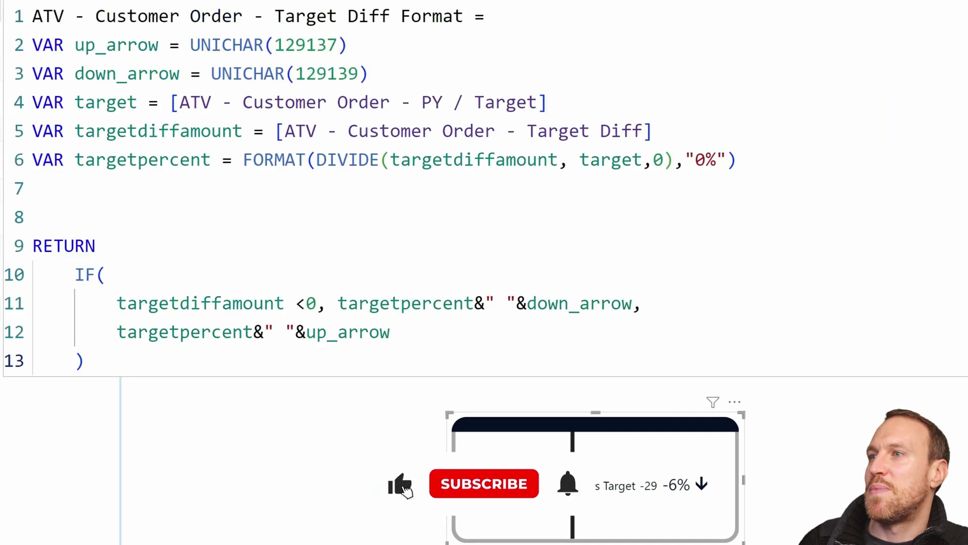
left_click(42, 42)
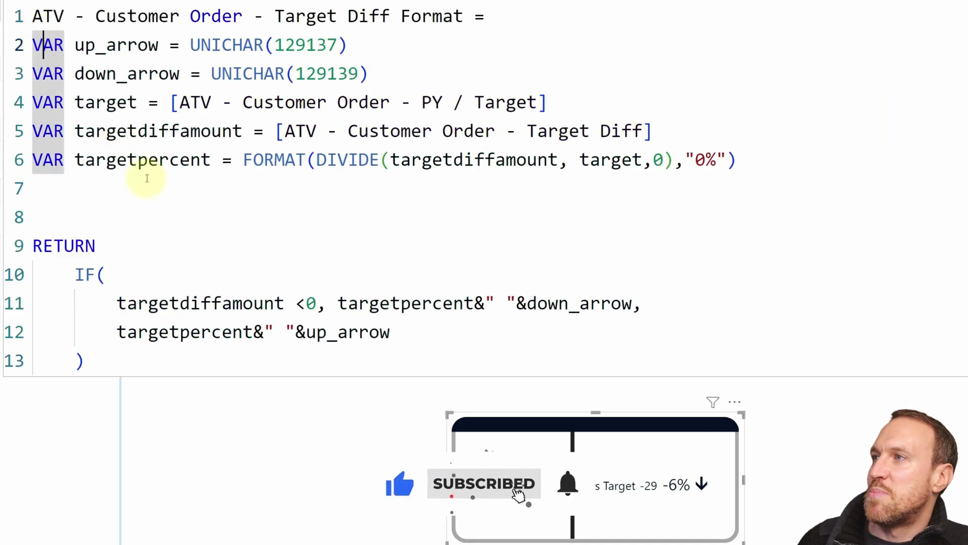
left_click(84, 46)
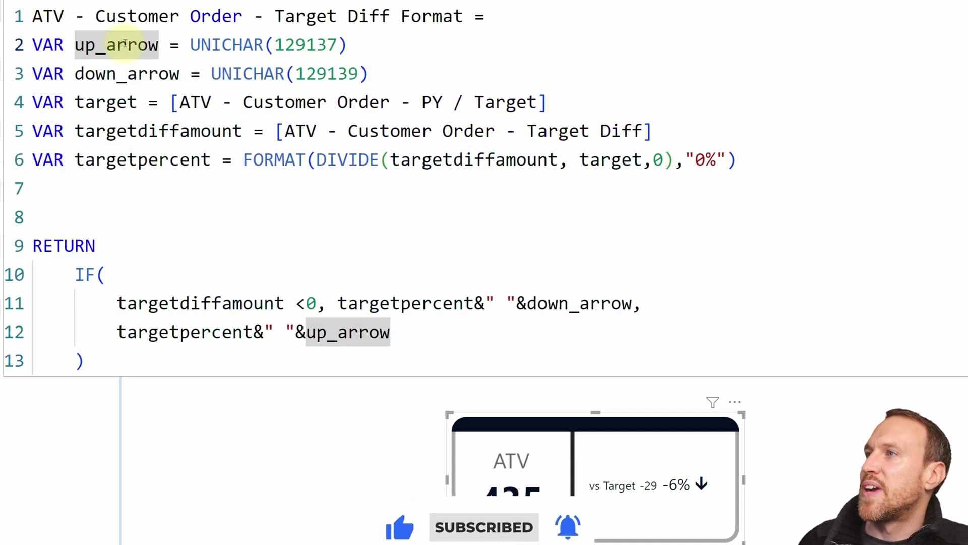
left_click_drag(381, 40, 75, 45)
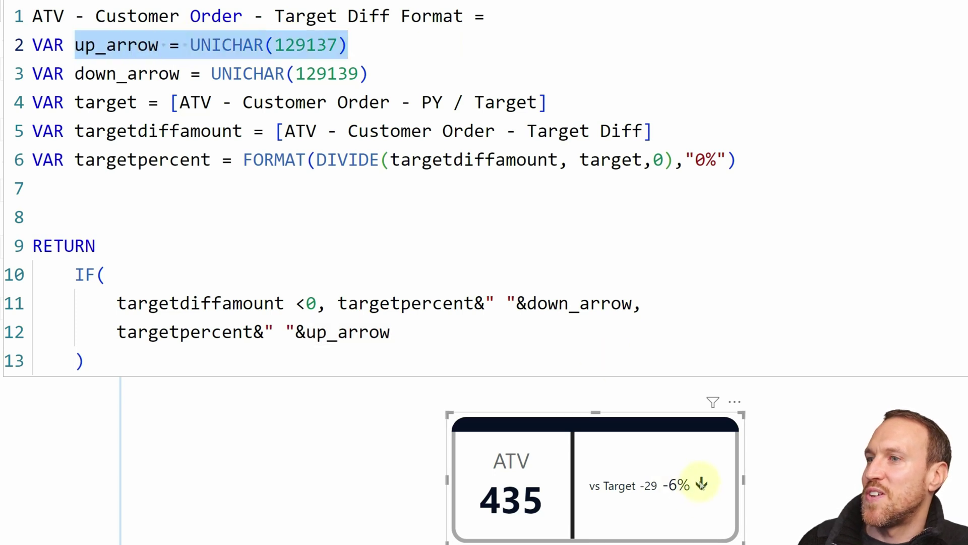
left_click(374, 74)
left_click_drag(400, 76, 75, 74)
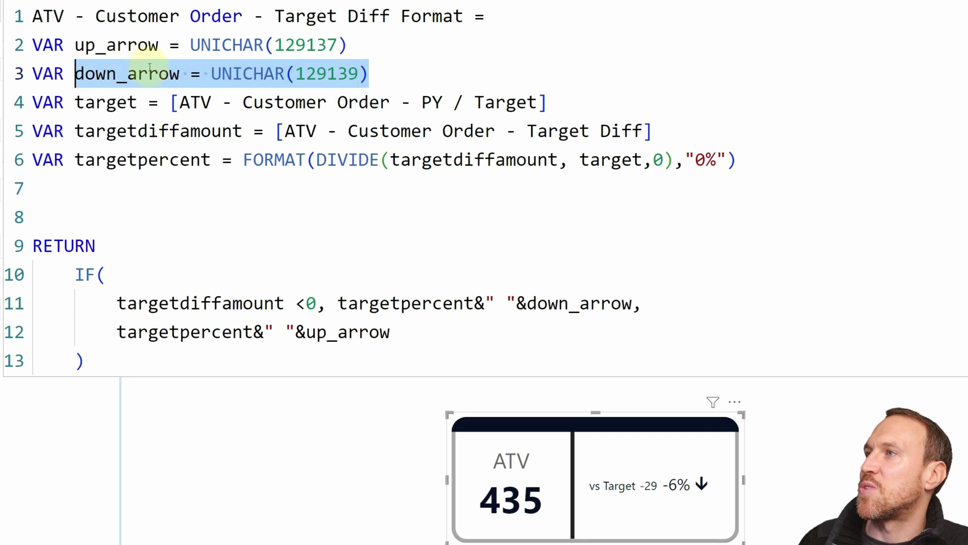
left_click(191, 76)
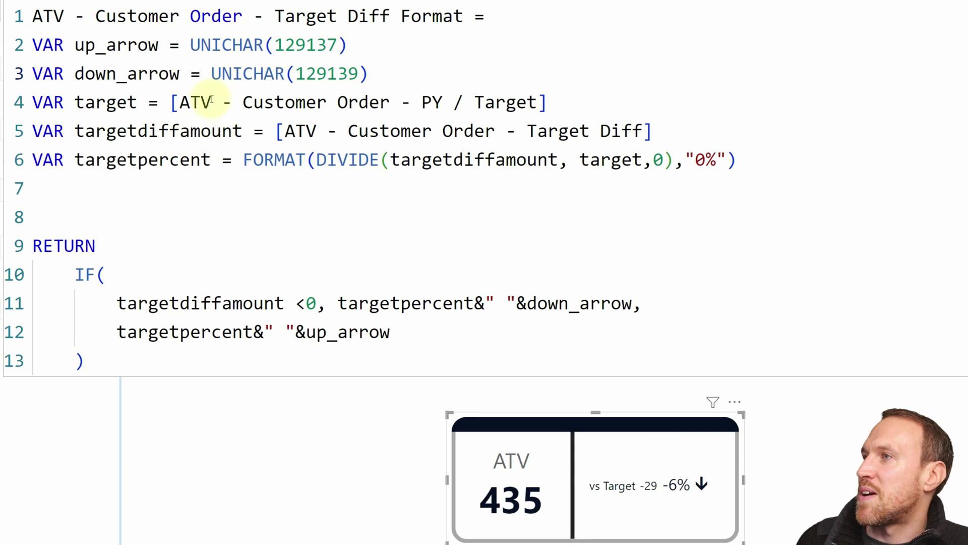
left_click_drag(170, 103, 558, 110)
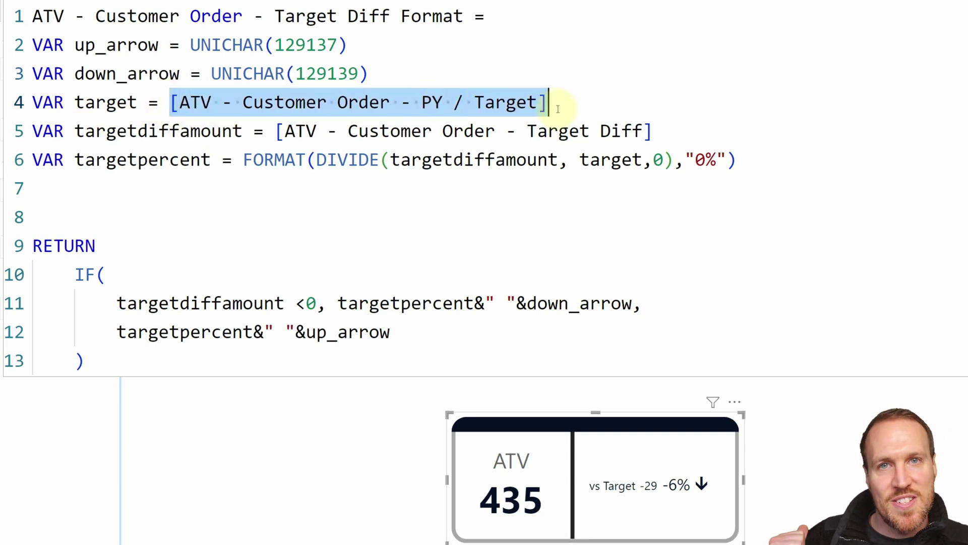
left_click_drag(670, 130, 277, 132)
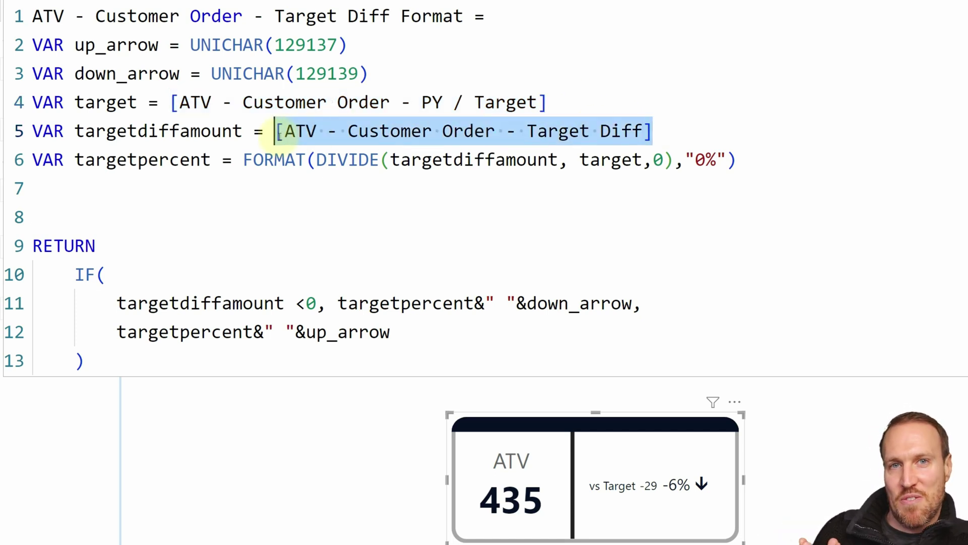
left_click_drag(577, 101, 201, 114)
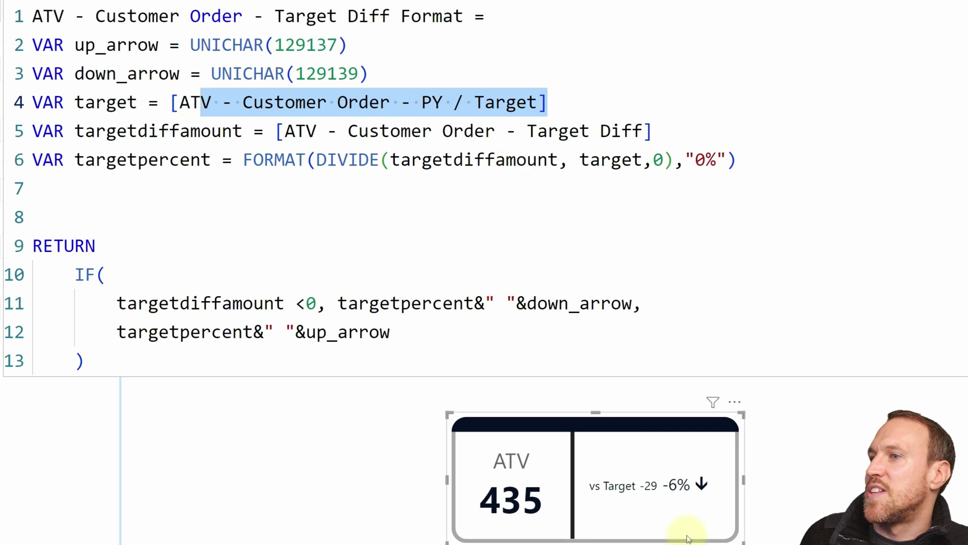
Examine how the targetpercent variable uses FORMAT and DIVIDE with the targetdiffamount and target variables
left_click(491, 166)
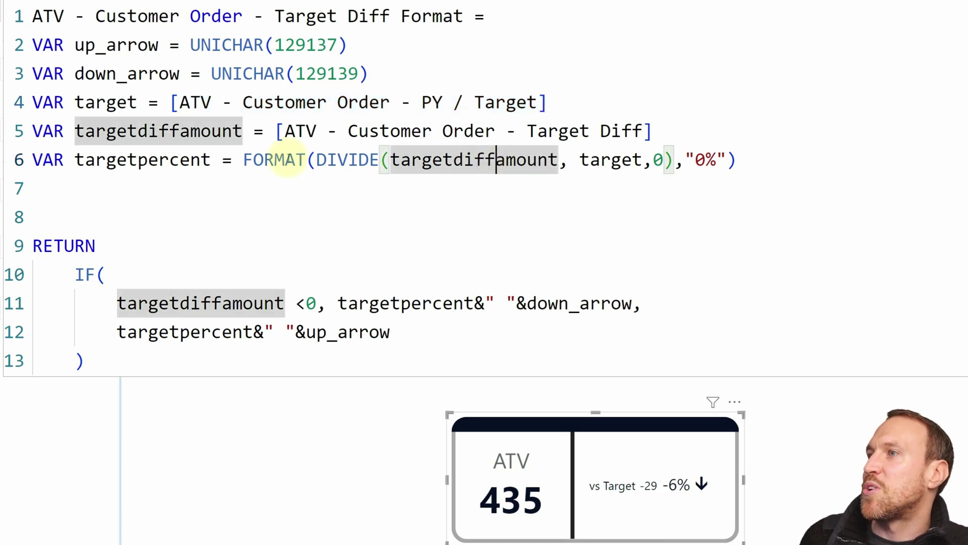
left_click(33, 159)
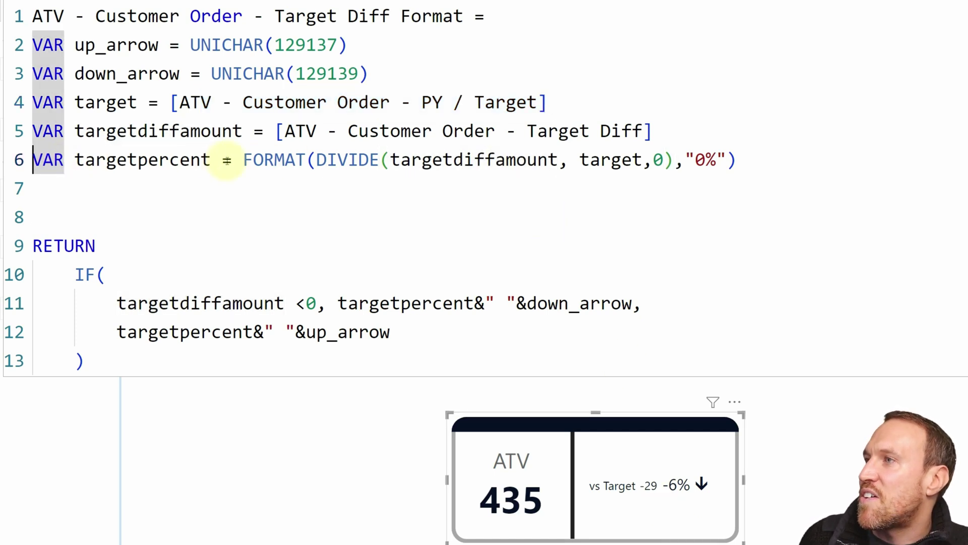
left_click_drag(211, 160, 76, 161)
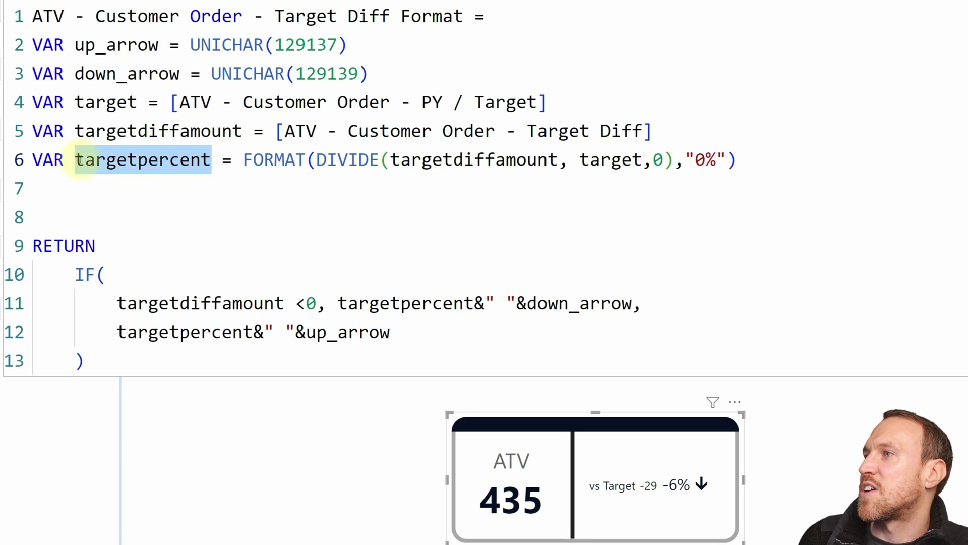
left_click(244, 159)
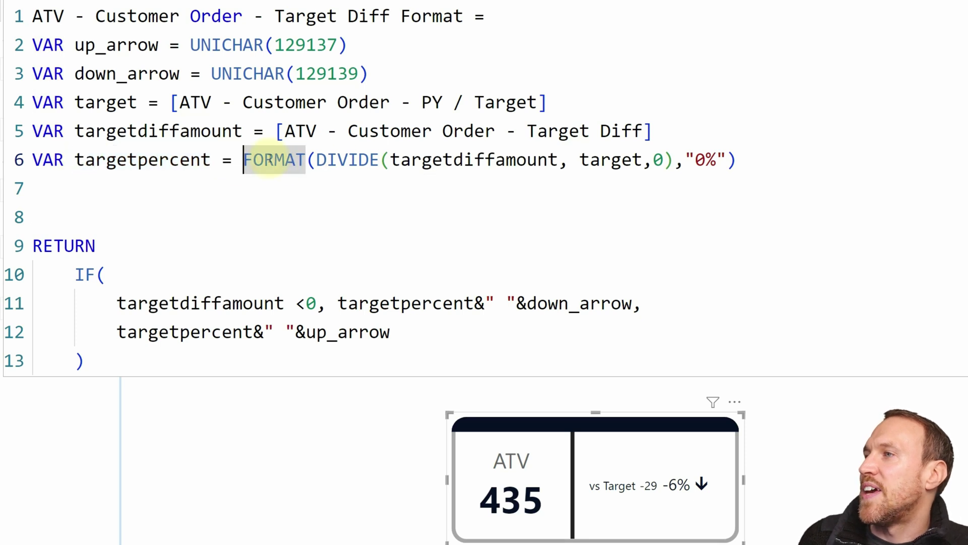
left_click(318, 160)
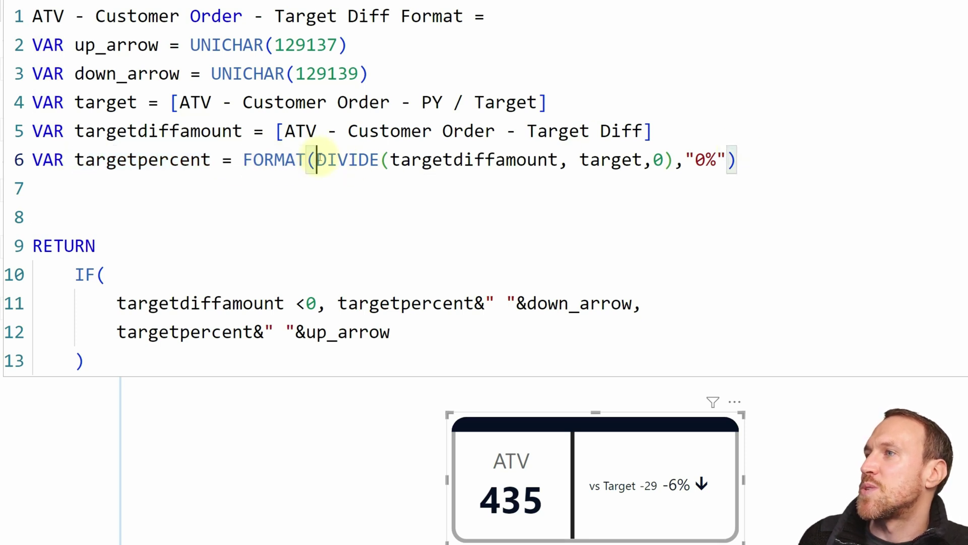
left_click_drag(319, 159, 678, 146)
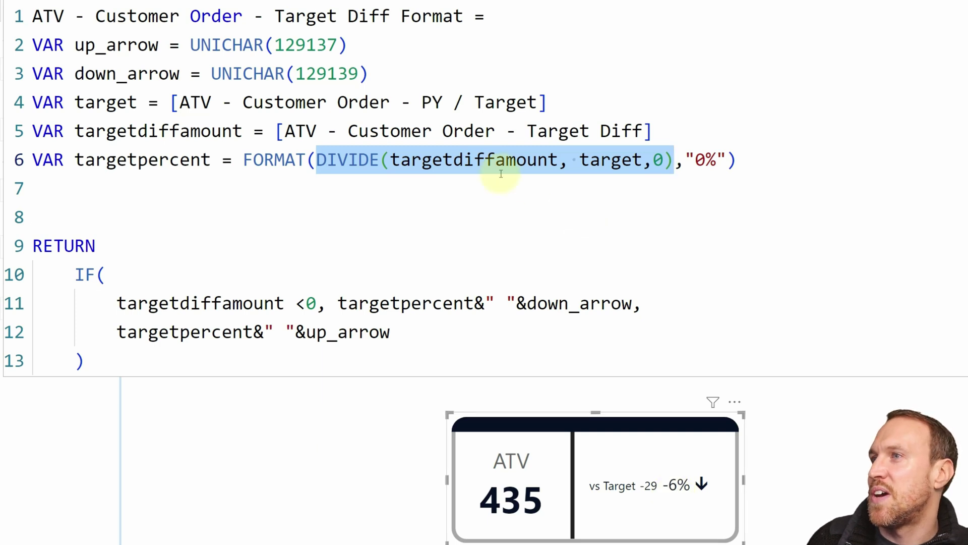
left_click_drag(77, 131, 653, 132)
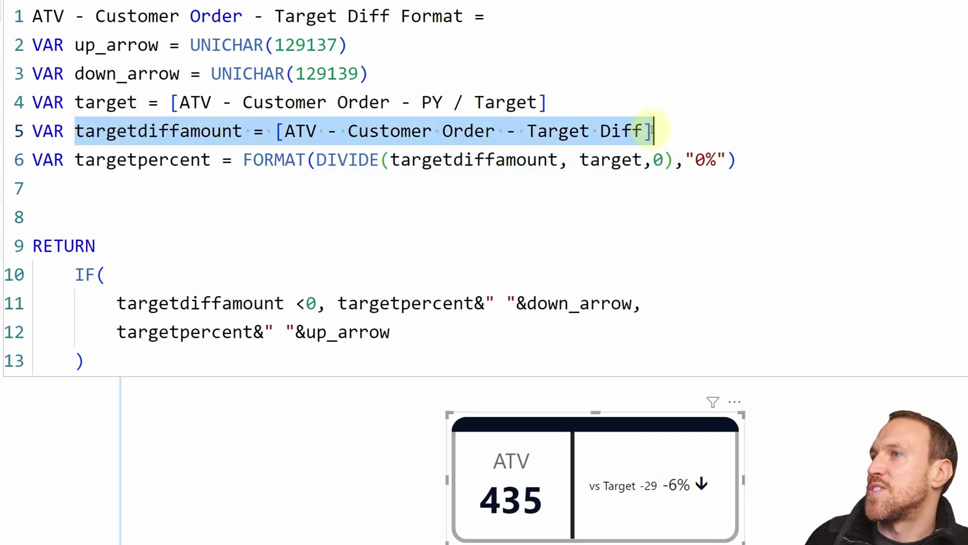
left_click_drag(547, 103, 76, 104)
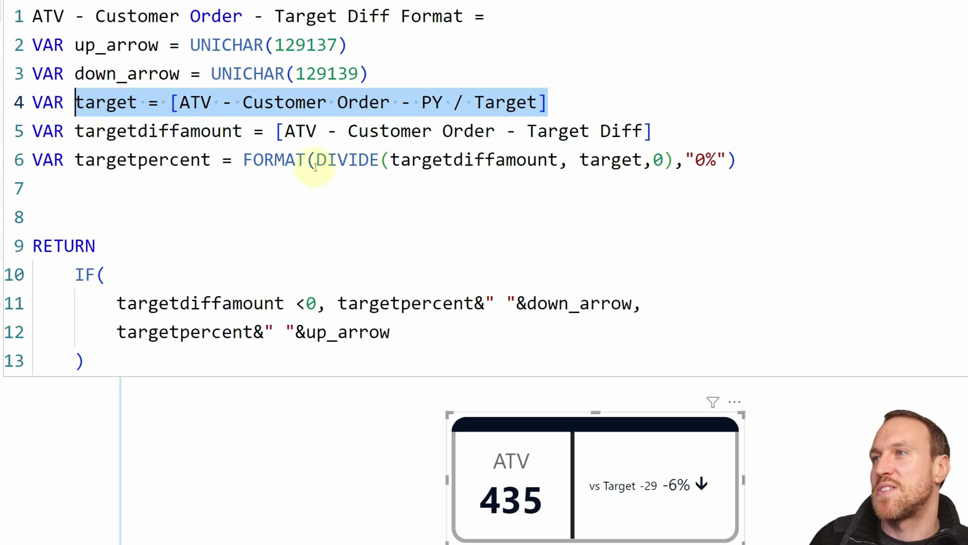
double_click(659, 161)
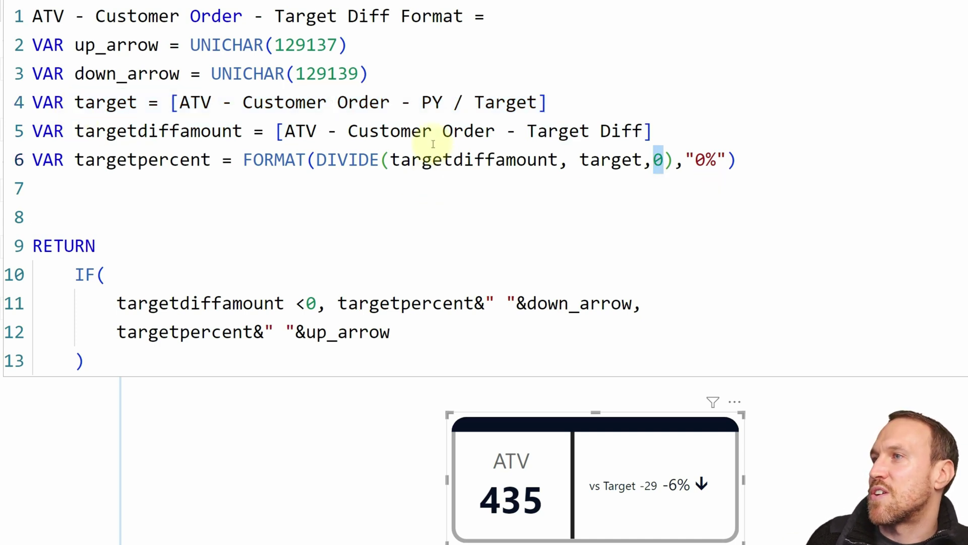
left_click_drag(243, 160, 729, 162)
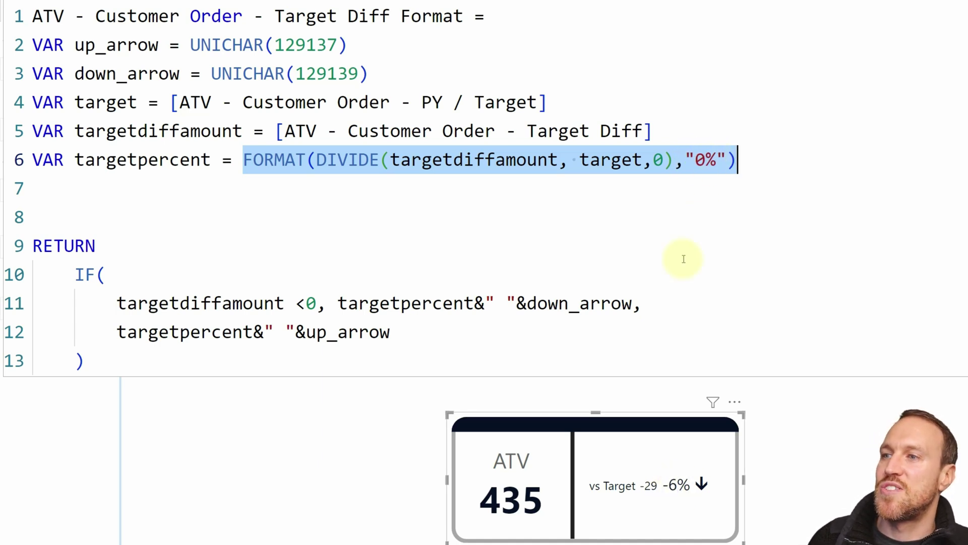
Try "00%" as the format string of the targetpercent variable and restore it to "0%"
left_click(696, 160)
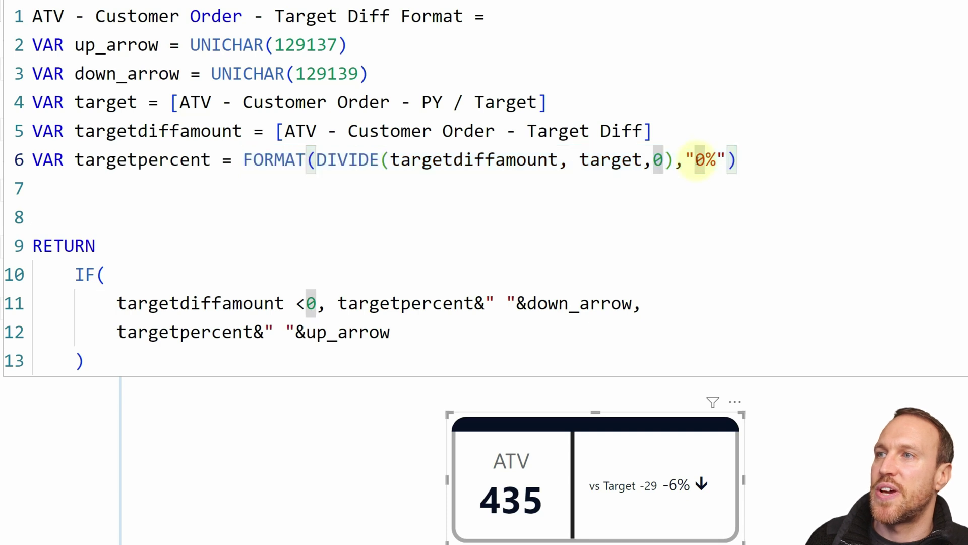
type("0")
key("Return")
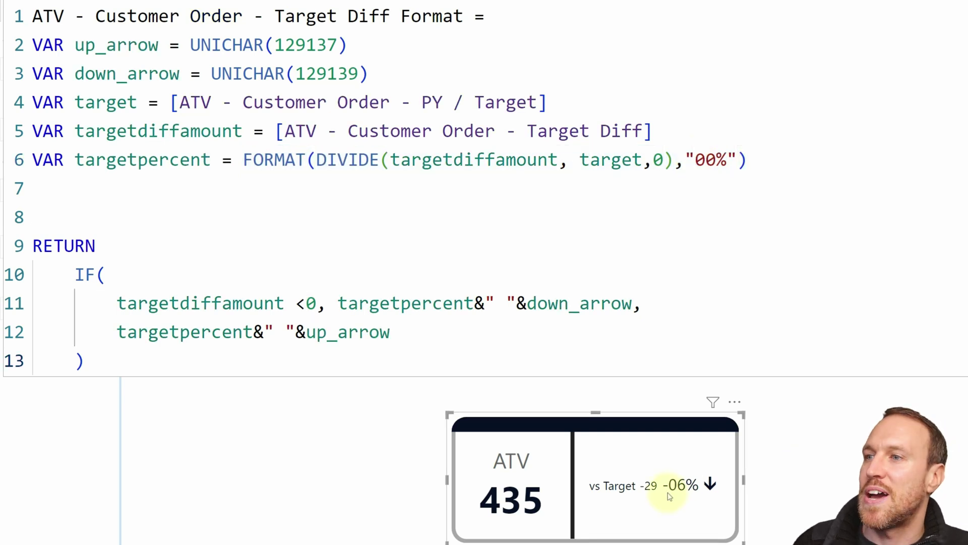
double_click(707, 162)
type("0")
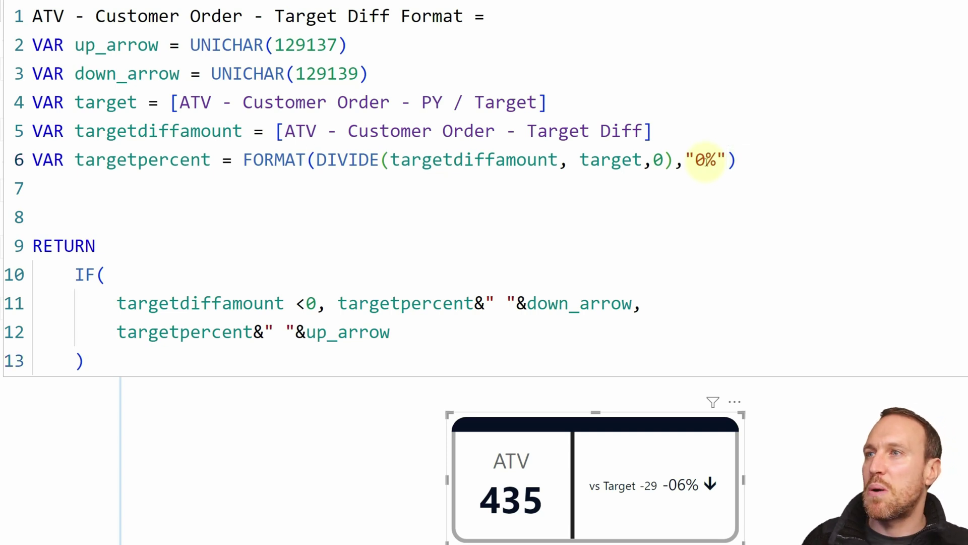
key("Return")
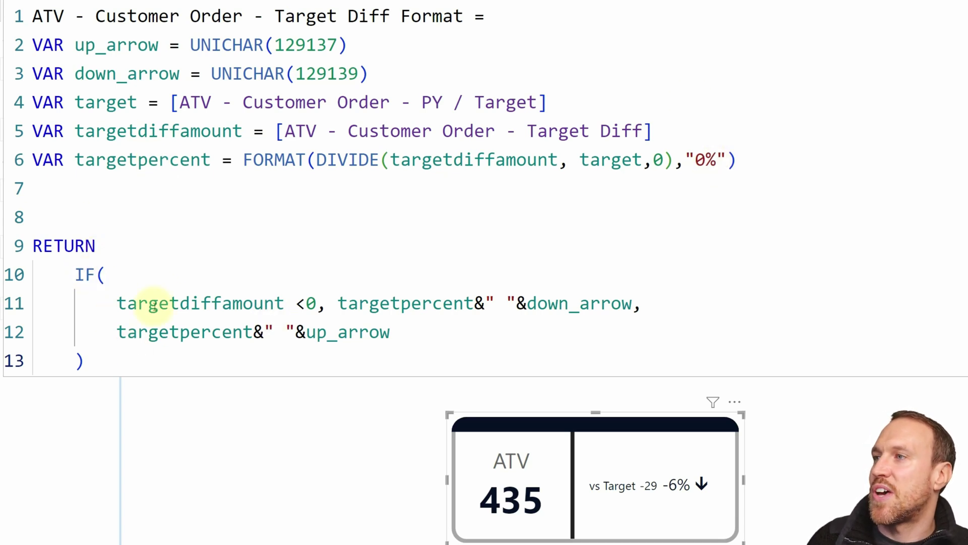
Examine how the measure's RETURN IF expression combines targetpercent with the down or up arrow
left_click_drag(652, 131, 105, 131)
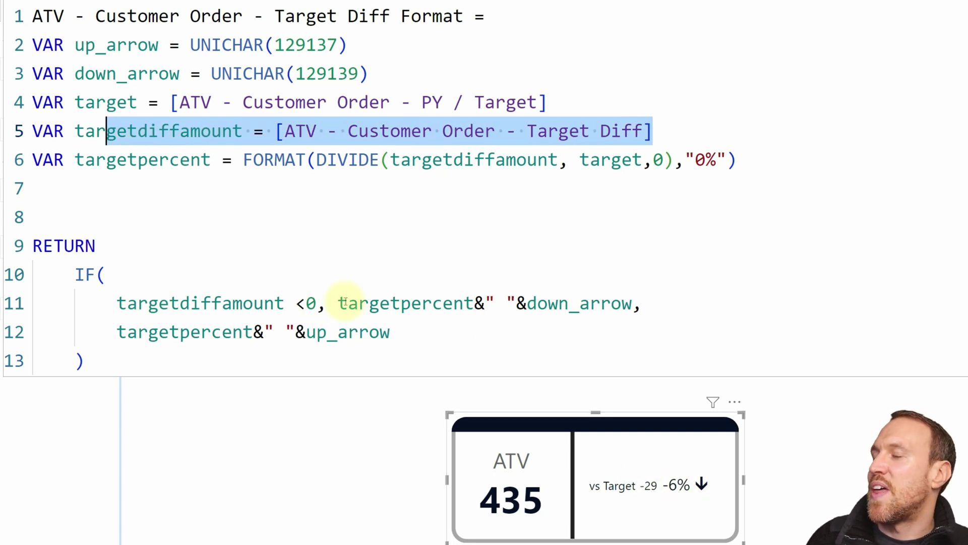
left_click_drag(338, 303, 474, 303)
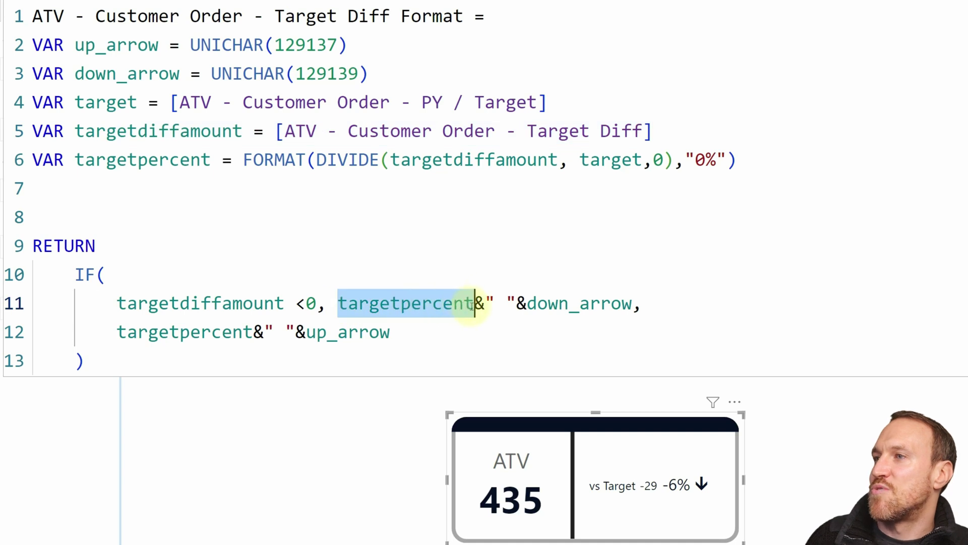
left_click_drag(741, 160, 95, 167)
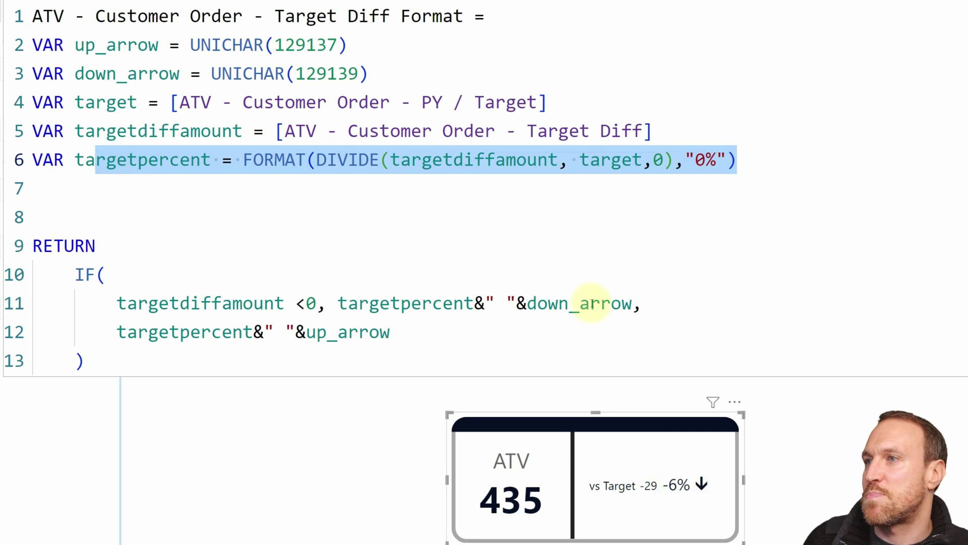
left_click(590, 303)
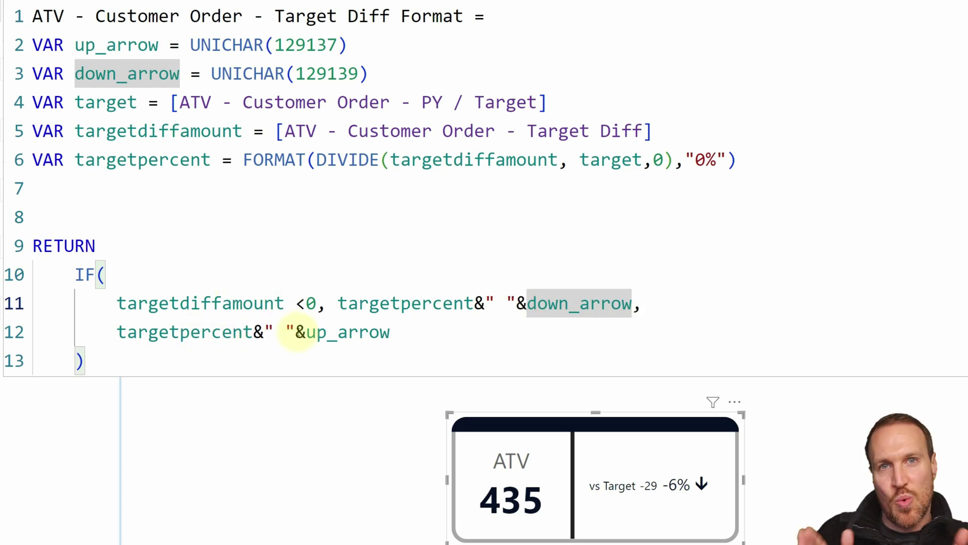
left_click(285, 332)
key("shift+Left")
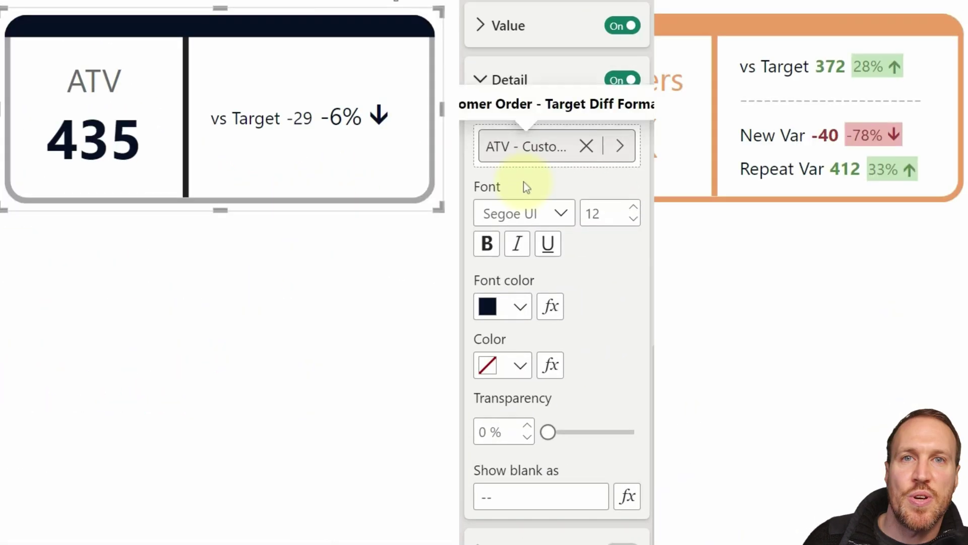
Reduce the font size of the ATV reference label's detail to 8
left_click(633, 220)
left_click(634, 219)
left_click(634, 220)
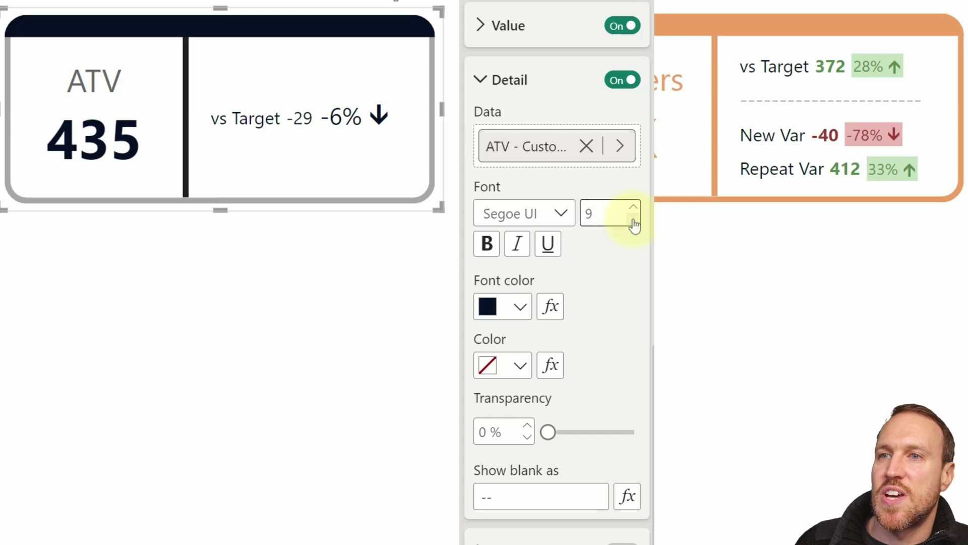
left_click(633, 219)
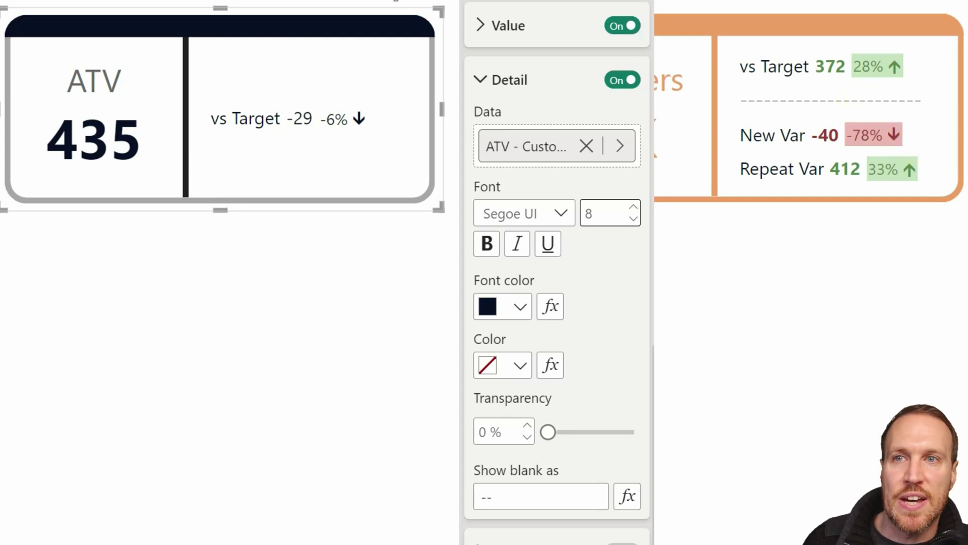
Make the value of the ATV card's vs Target reference label bold
left_click(499, 78)
left_click(503, 443)
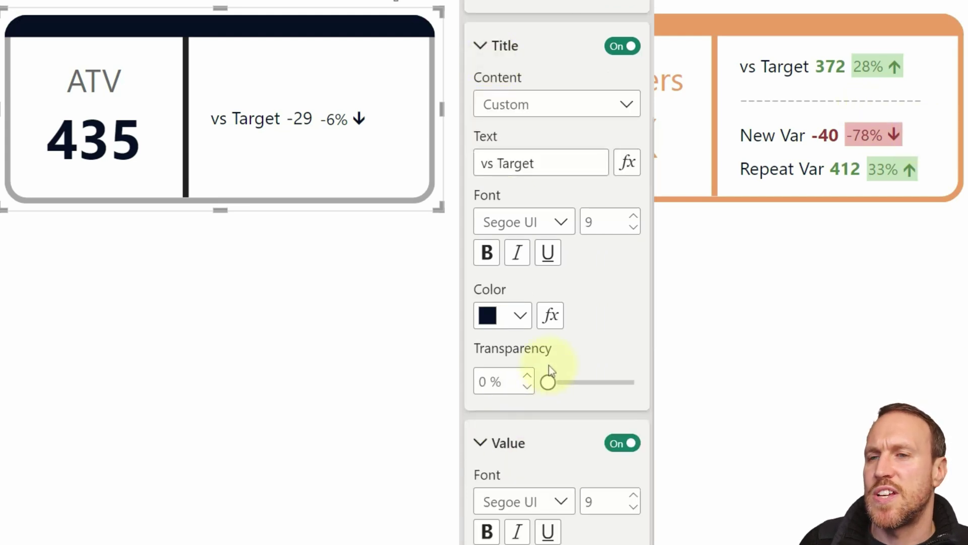
scroll(544, 362, "down", 5)
left_click(487, 242)
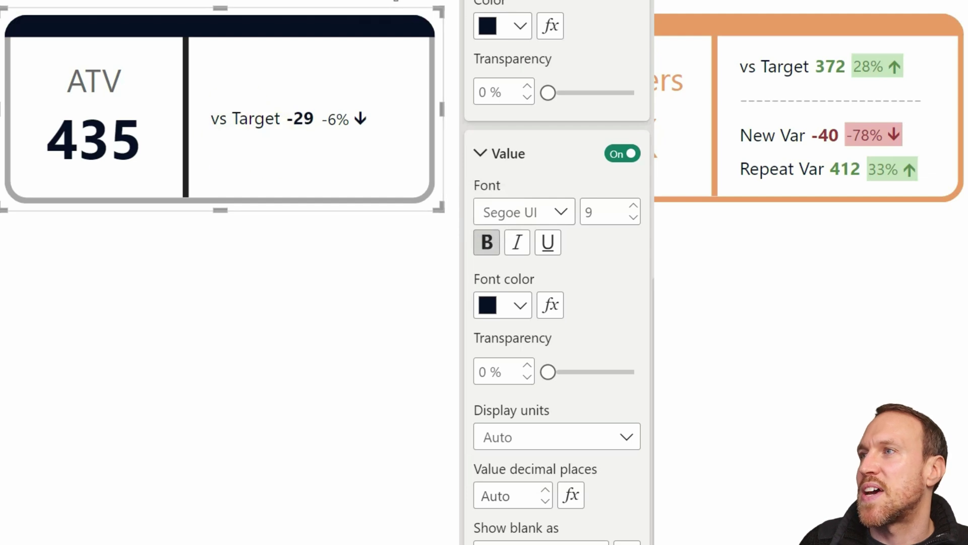
left_click(479, 153)
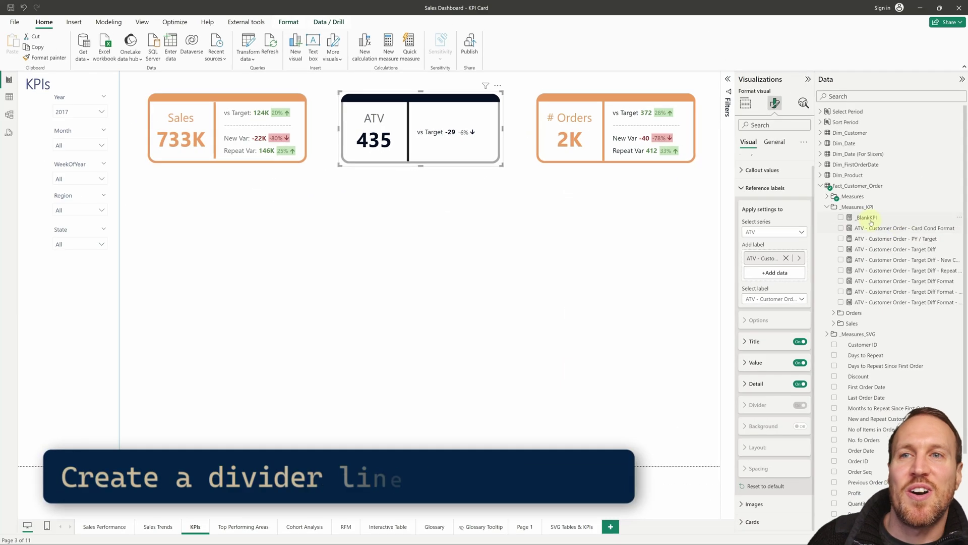
Add the _BlankKPI measure as a second ATV reference label and choose it as the label the settings apply to
left_click(867, 218)
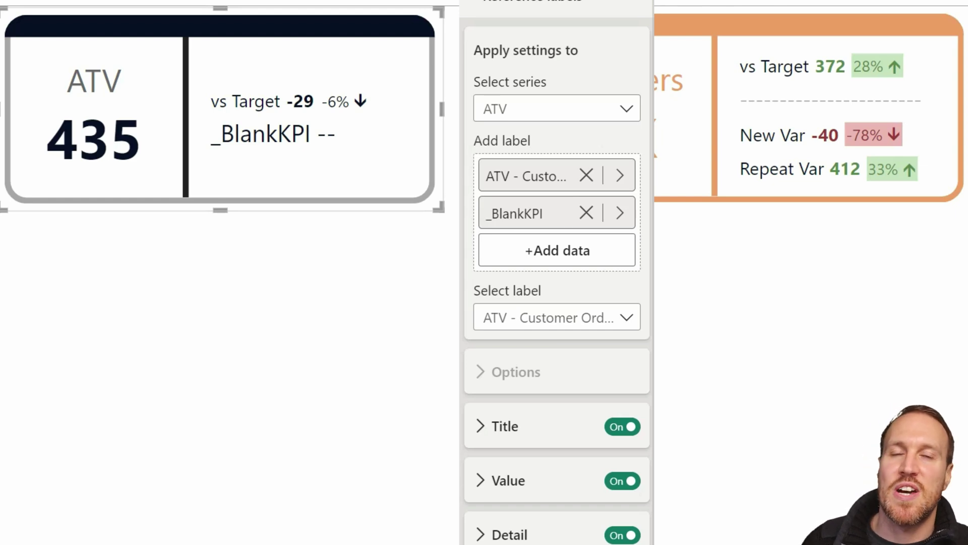
left_click(553, 318)
left_click(547, 416)
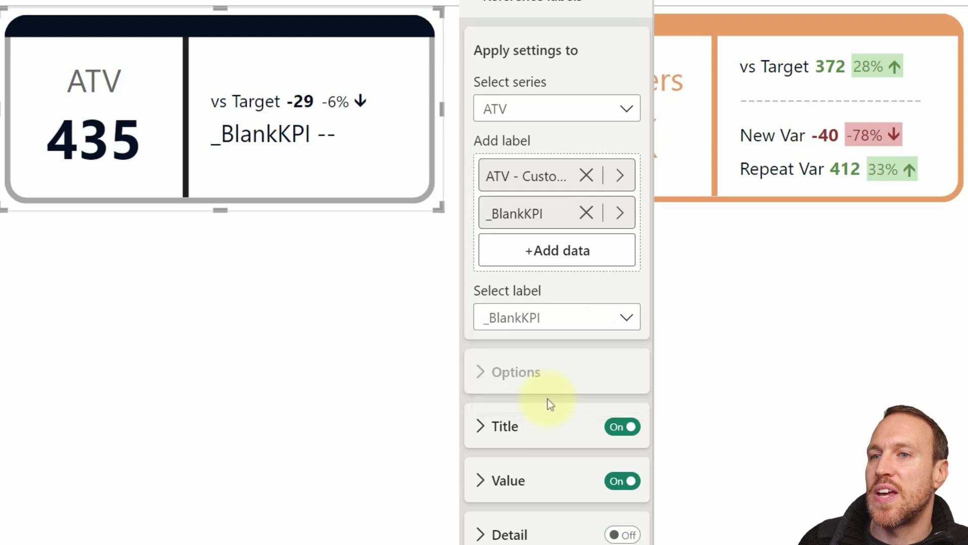
Hide the value of the _BlankKPI reference label and replace its title with a custom line of dashes
left_click(620, 486)
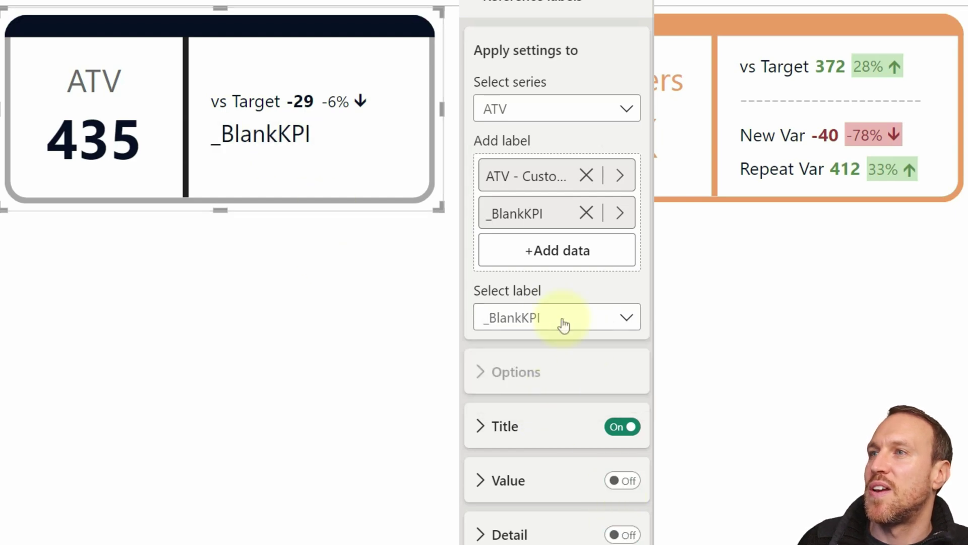
left_click(511, 440)
scroll(600, 458, "down", 6)
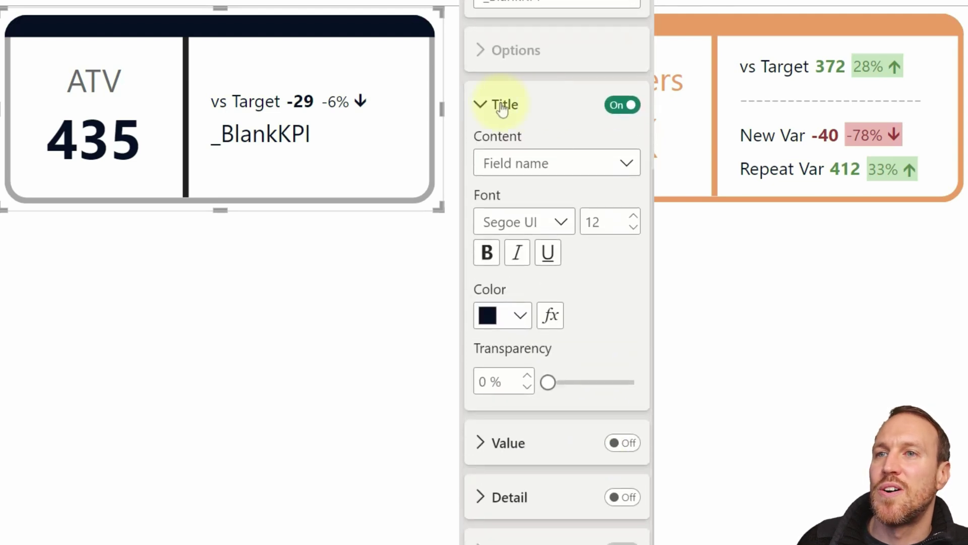
left_click(546, 162)
left_click(547, 197)
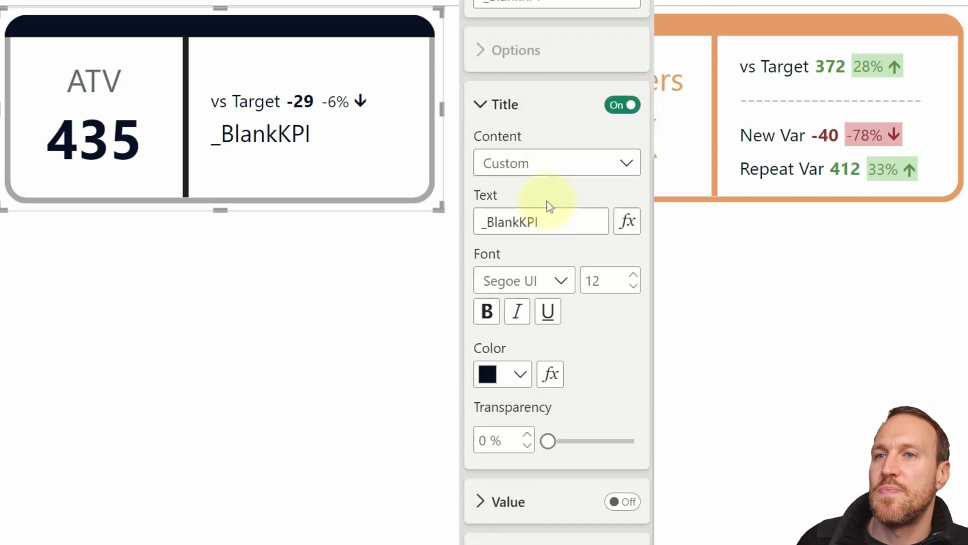
left_click_drag(539, 222, 482, 222)
type("------------------------------")
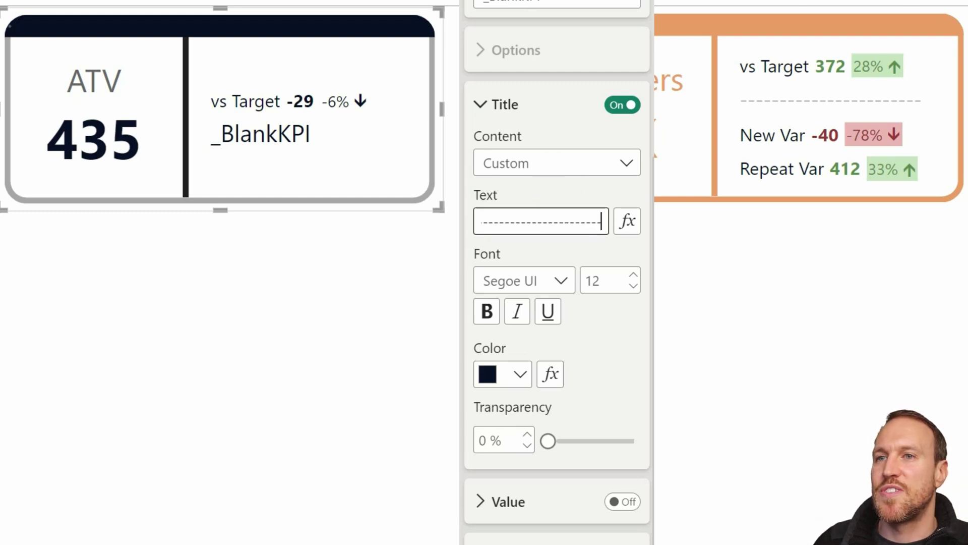
key("Return")
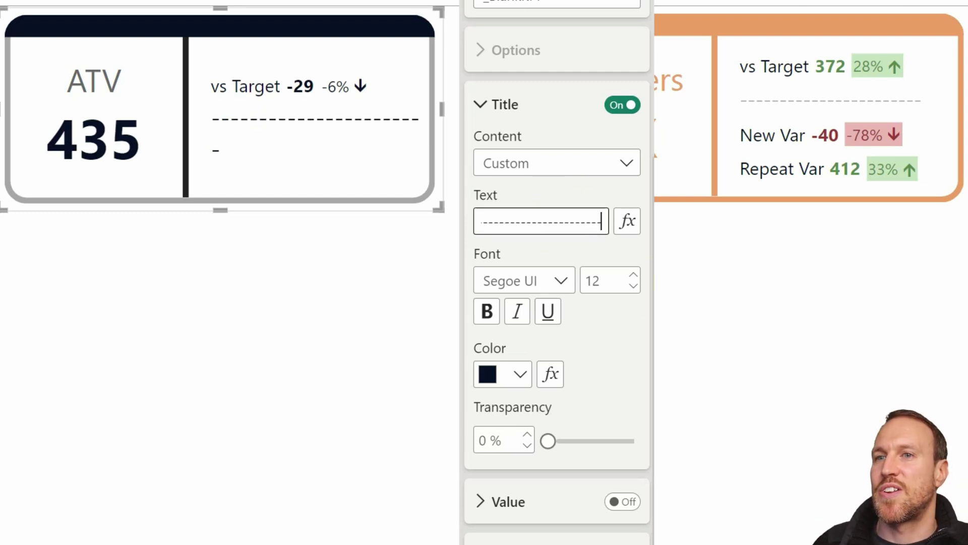
Set the dashed divider title's font size to 10 and its colour to grey
left_click(634, 286)
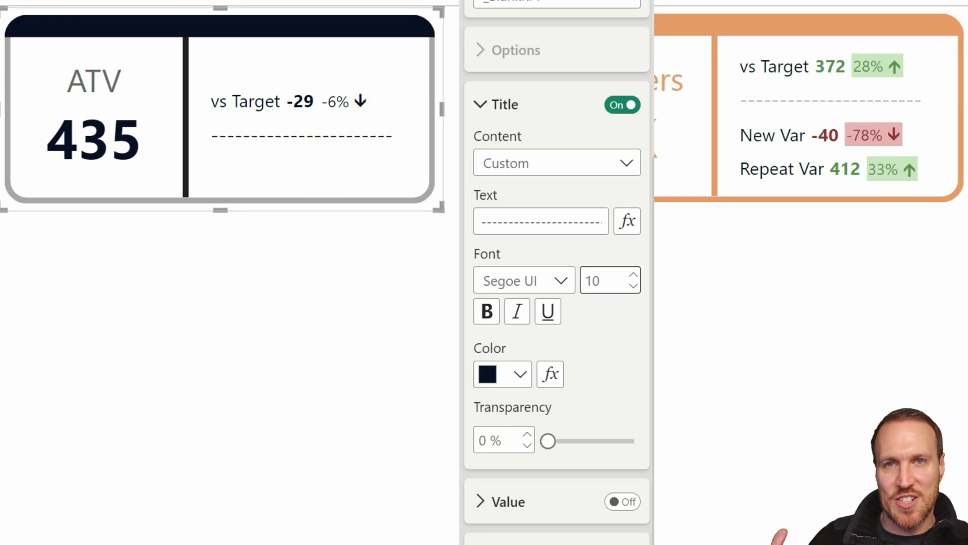
scroll(504, 302, "down", 3)
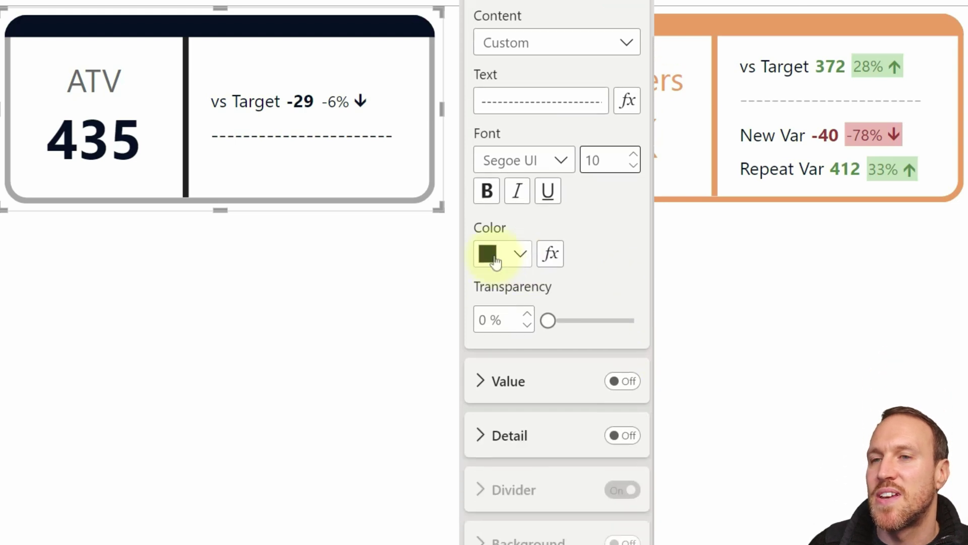
left_click(493, 255)
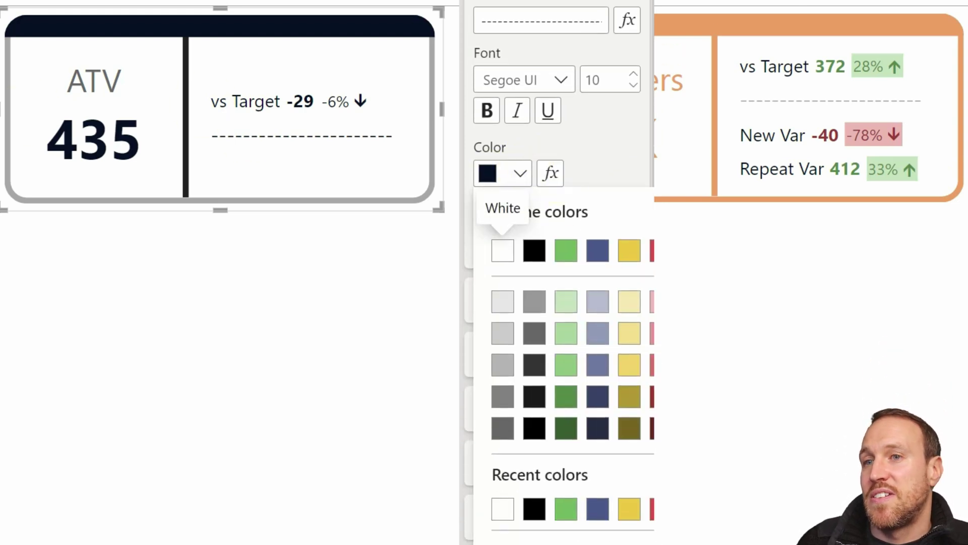
left_click(503, 364)
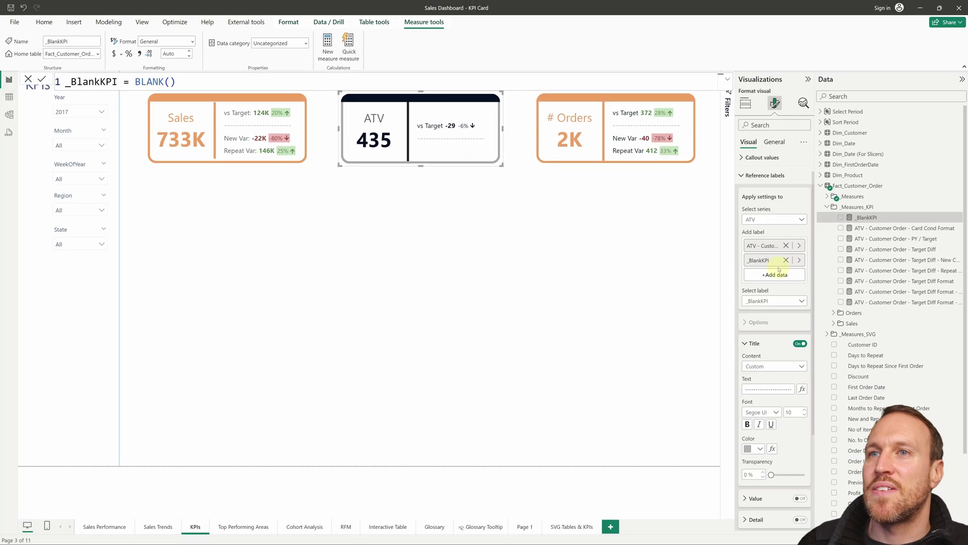
Add the ATV Target Diff measures for New Customer and Repeat Customer as reference labels below _BlankKPI
scroll(780, 269, "down", 2)
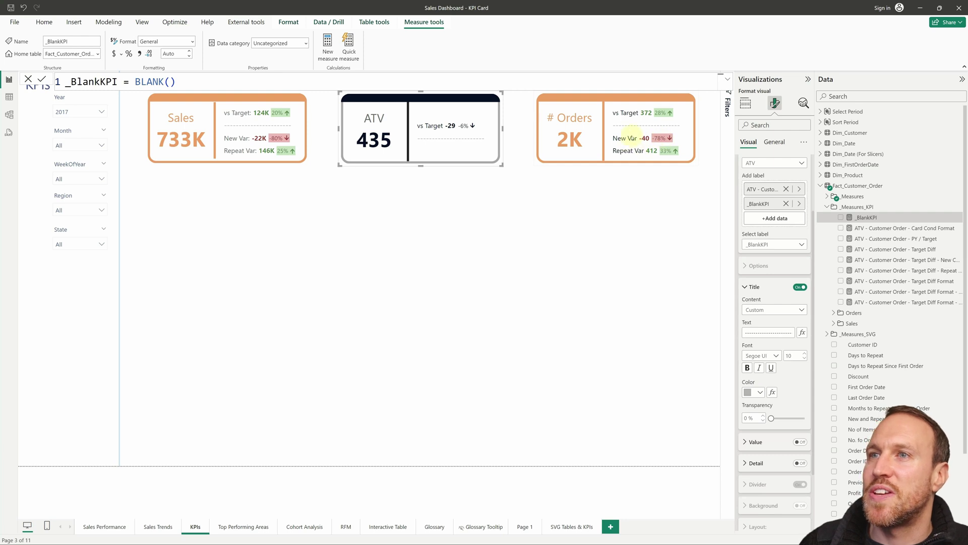
left_click_drag(891, 261, 787, 221)
left_click_drag(891, 271, 788, 233)
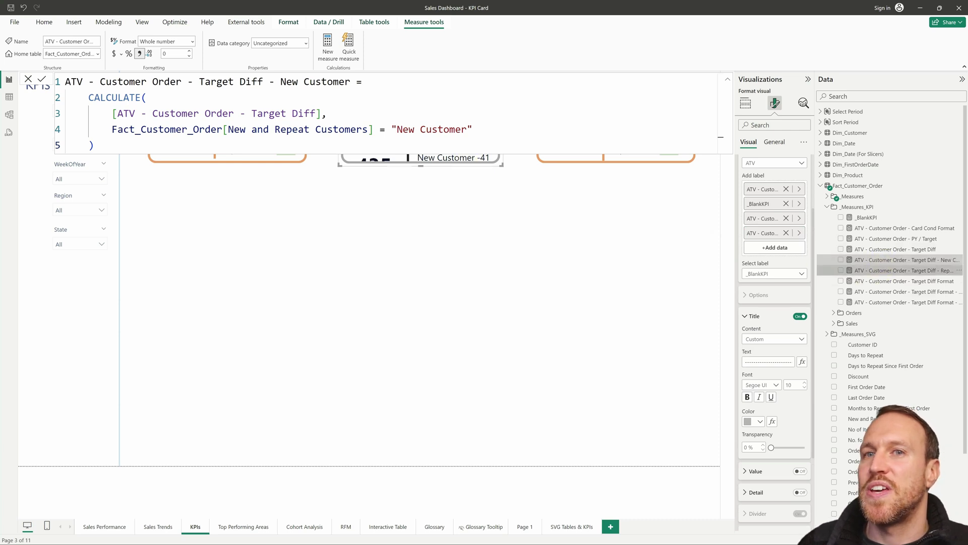
Review the definitions of the Repeat Customer, New Customer and base ATV Target Diff measures
left_click(881, 270)
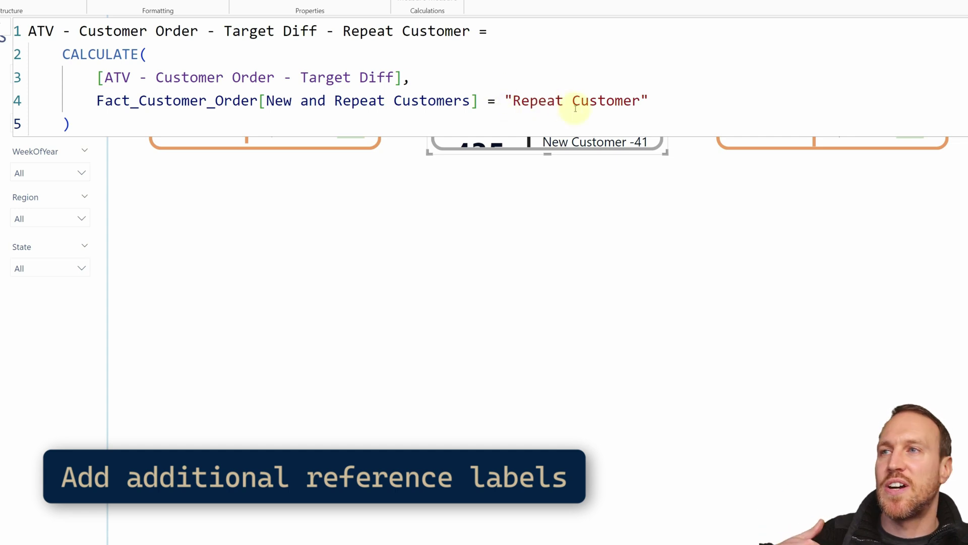
left_click(966, 239)
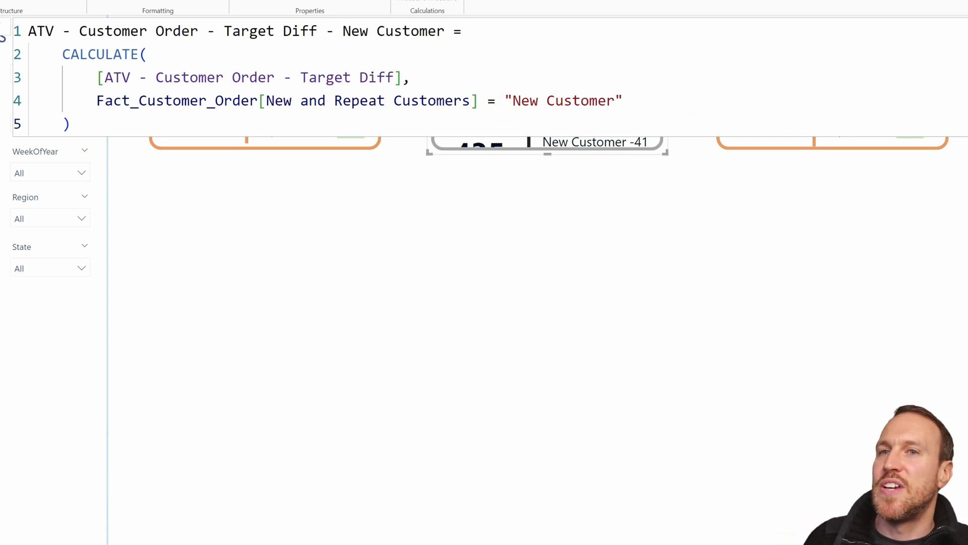
left_click(966, 217)
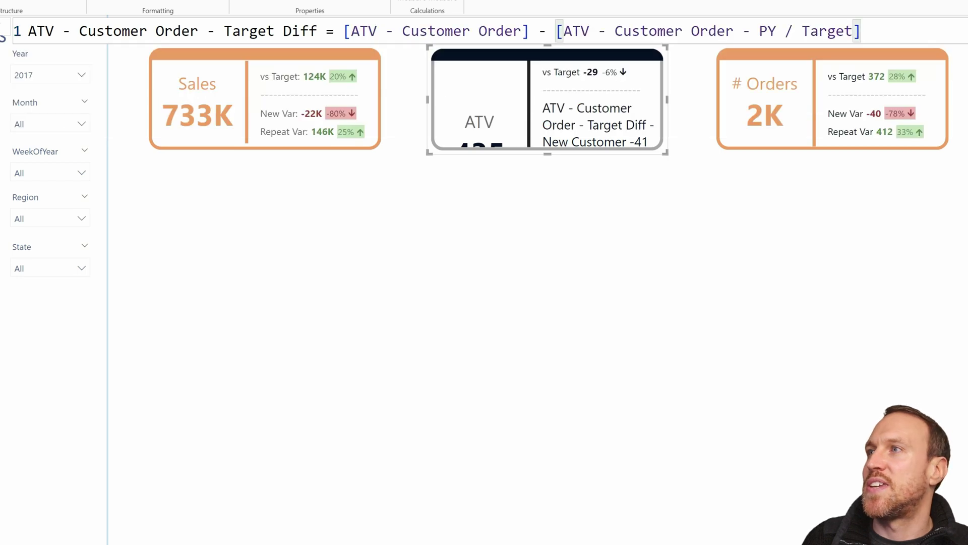
Examine the target and targetdiffamount variables in the New Customer Target Diff Format measure, comparing them with the base Target Diff Format measure
left_click(966, 240)
left_click_drag(411, 78, 97, 77)
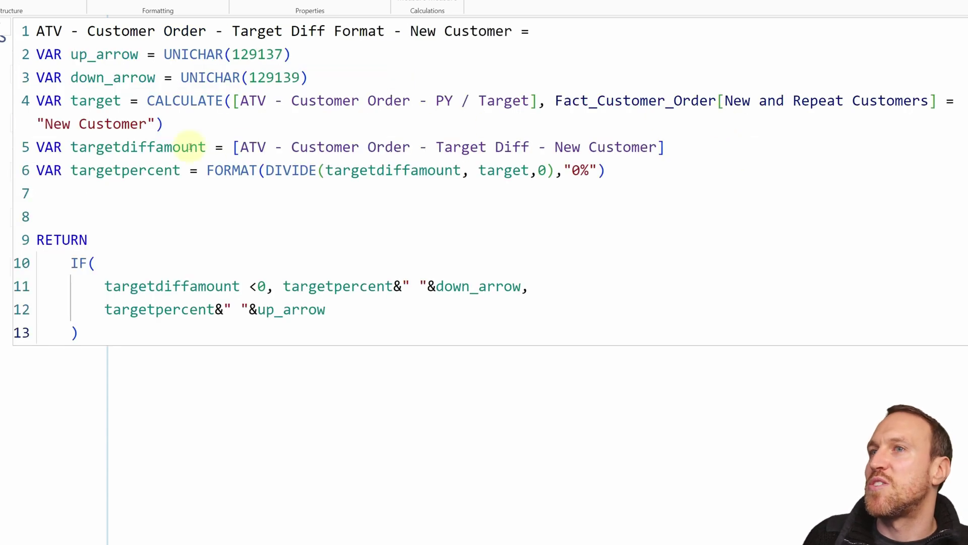
left_click_drag(719, 148, 225, 147)
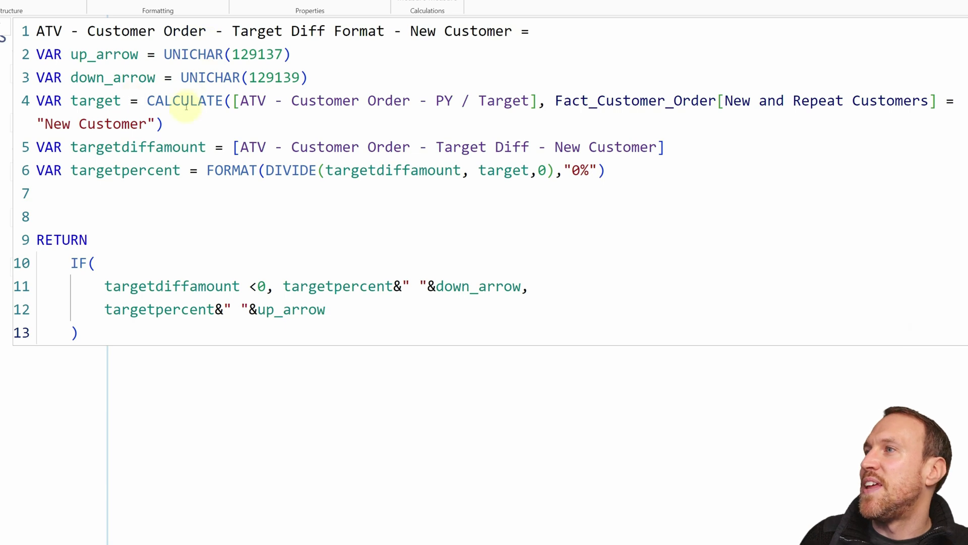
left_click_drag(539, 101, 244, 108)
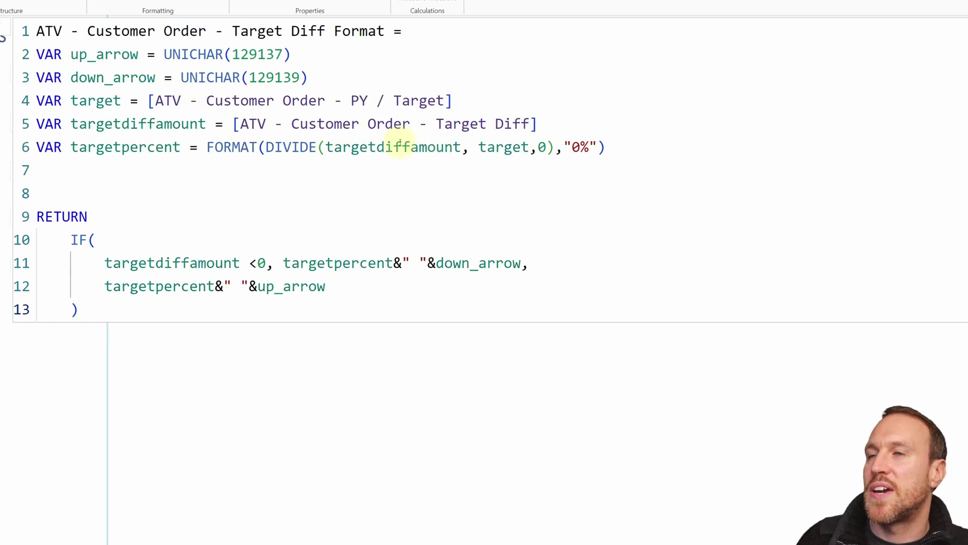
left_click_drag(240, 124, 529, 123)
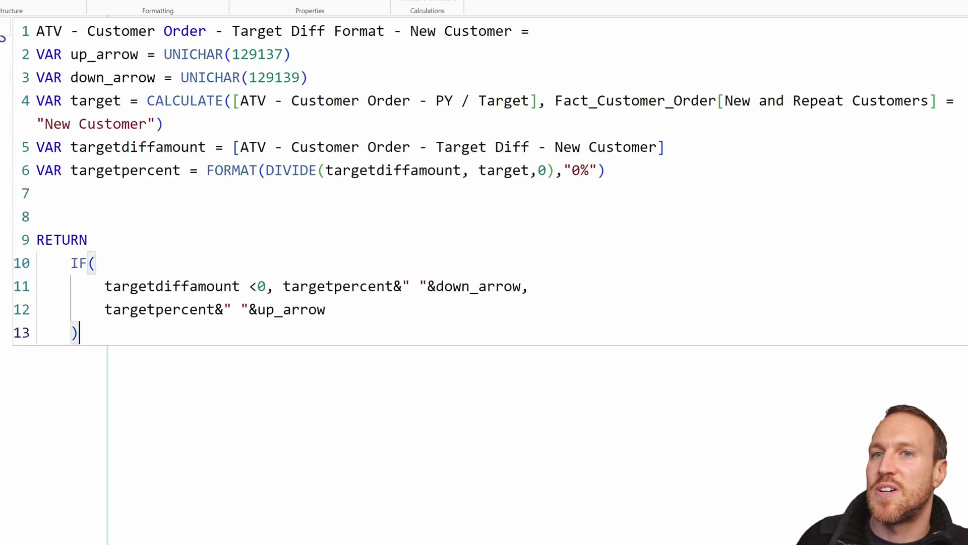
left_click_drag(688, 149, 232, 147)
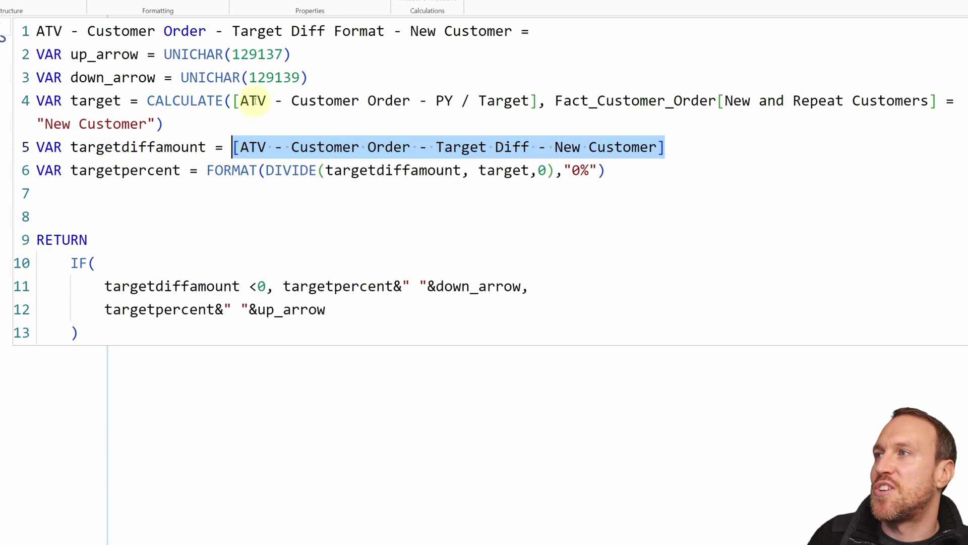
left_click(155, 101)
left_click(191, 147)
left_click(234, 132)
left_click_drag(234, 135, 242, 147)
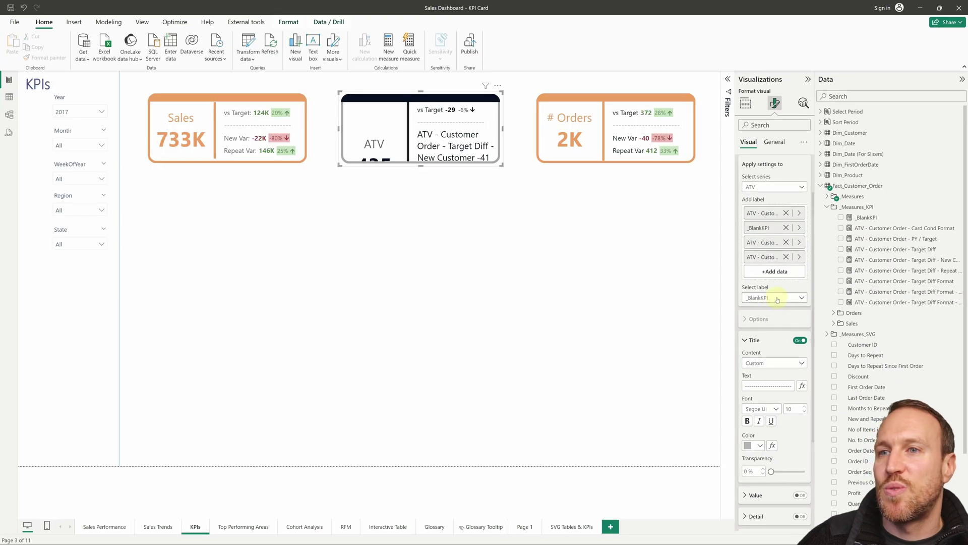
Give the New Customer reference label the custom title "New Var" at font size 9
left_click(778, 298)
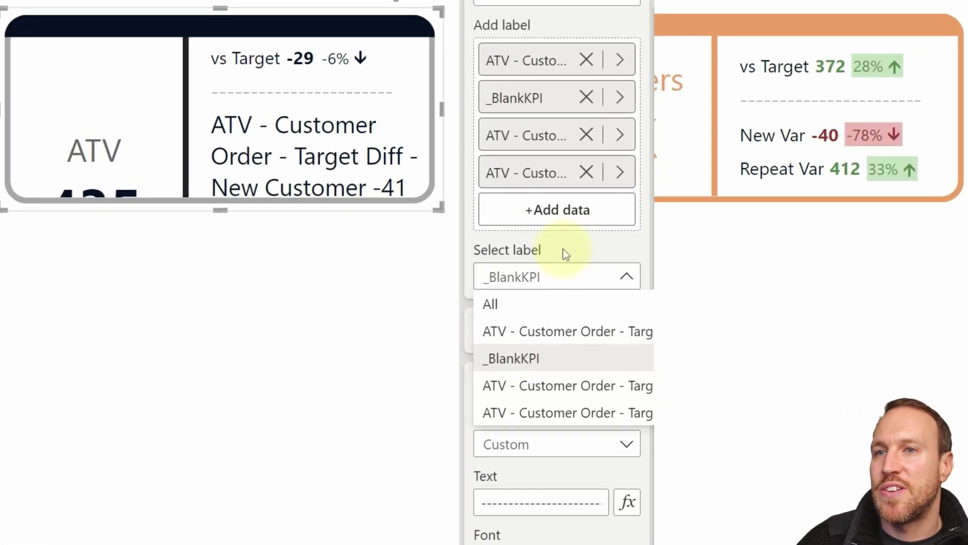
left_click(579, 386)
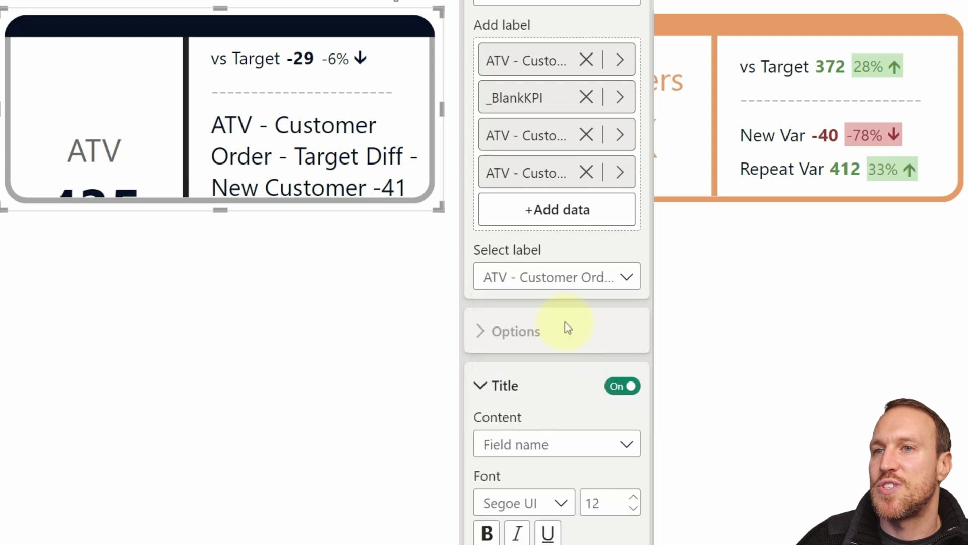
mouse_move(565, 323)
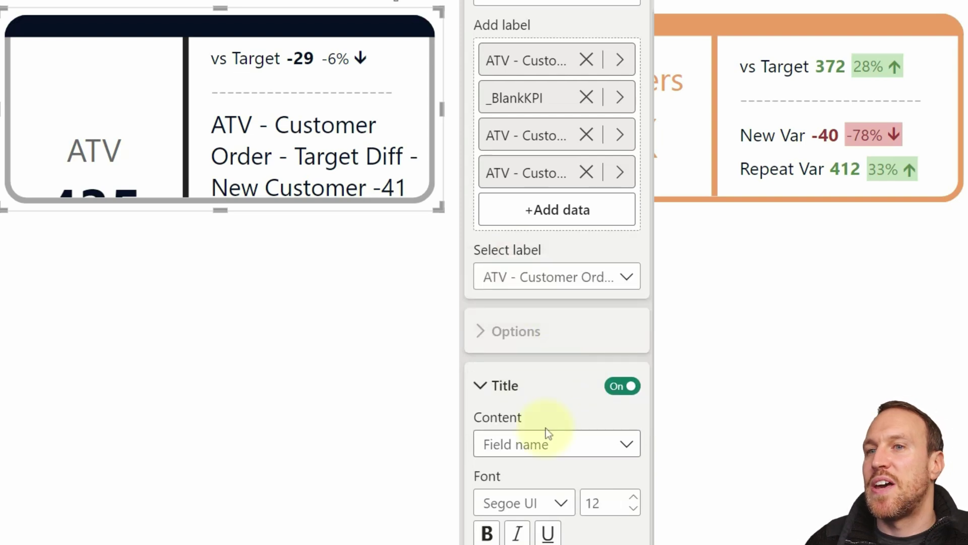
scroll(590, 371, "down", 5)
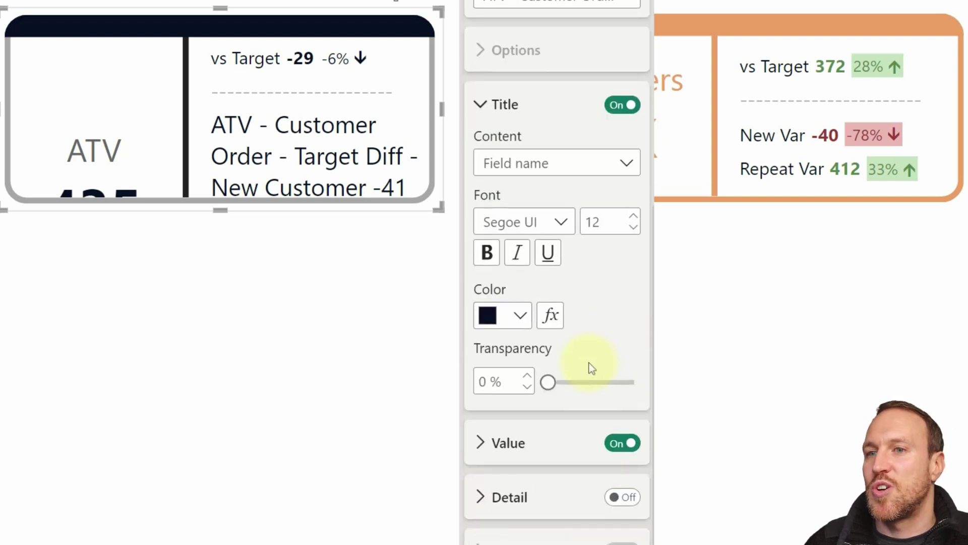
left_click(554, 165)
left_click(550, 188)
left_click(532, 221)
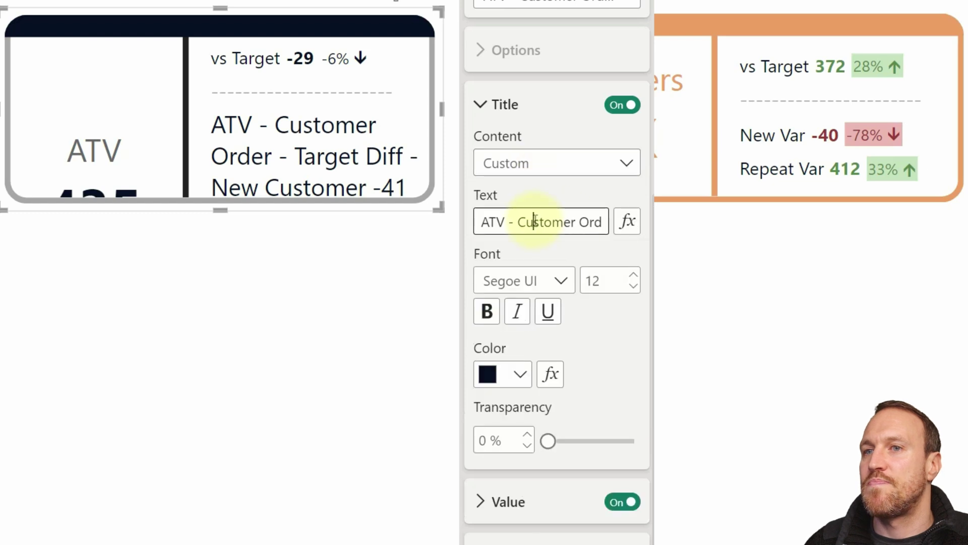
key("ctrl+a")
type("New ")
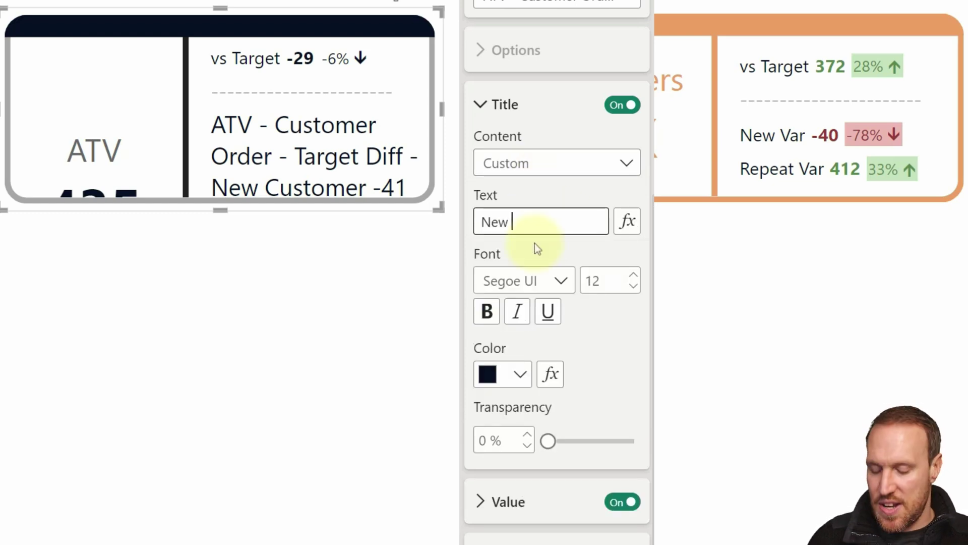
type("Var")
key("Return")
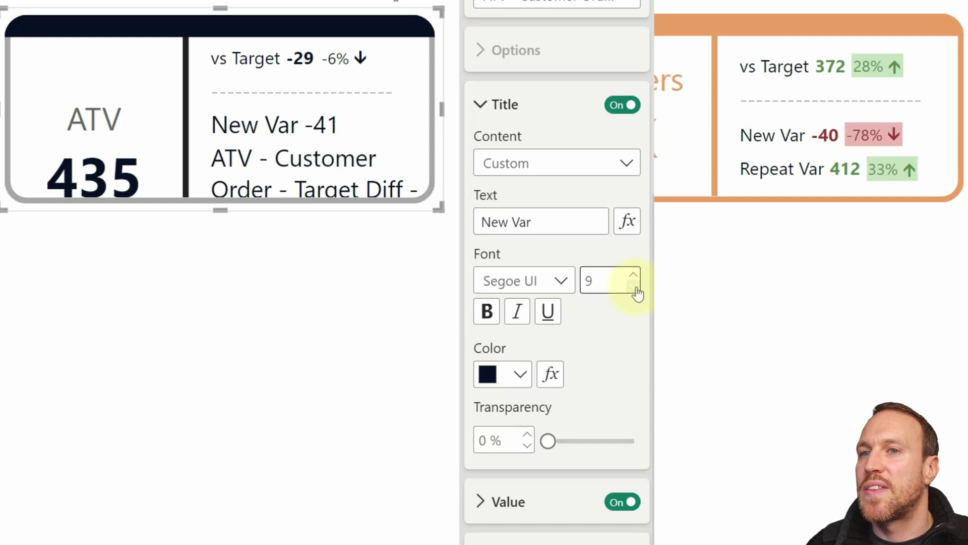
Set the New Var label's value to font size 9 and make it bold
scroll(585, 404, "down", 2)
left_click(555, 452)
left_click(633, 108)
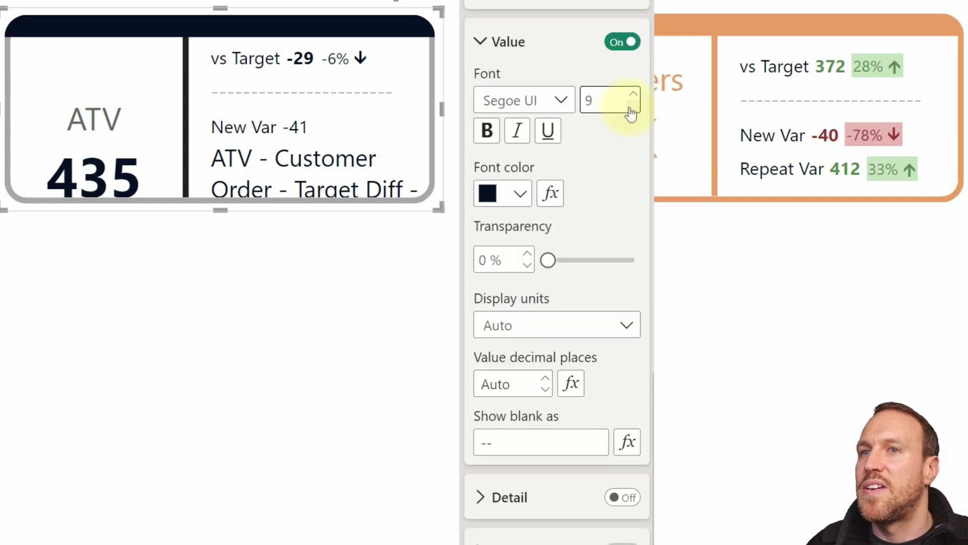
scroll(631, 111, "up", 3)
left_click(487, 275)
left_click(484, 188)
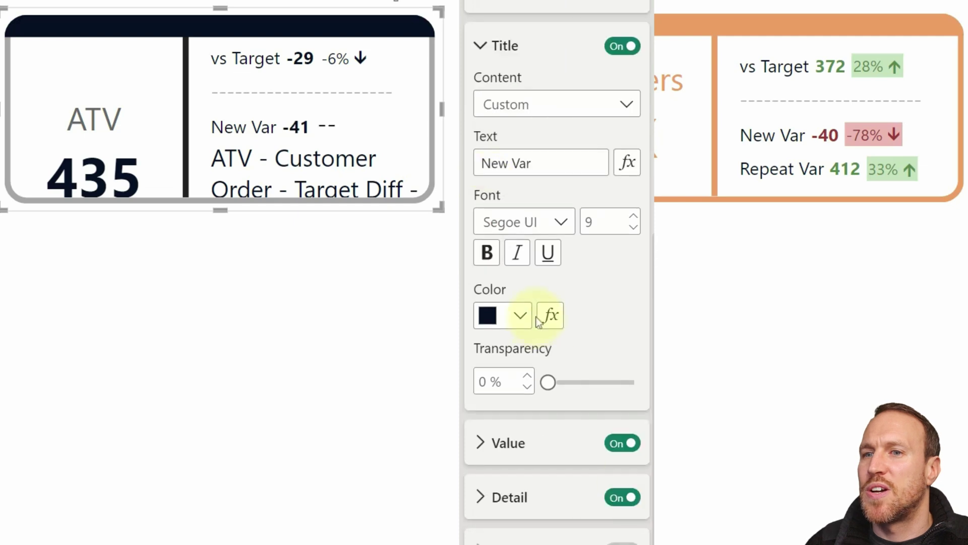
Use the ATV Target Diff Format - New Customer measure as the New Var label's detail and reduce its font size to 8
left_click(542, 497)
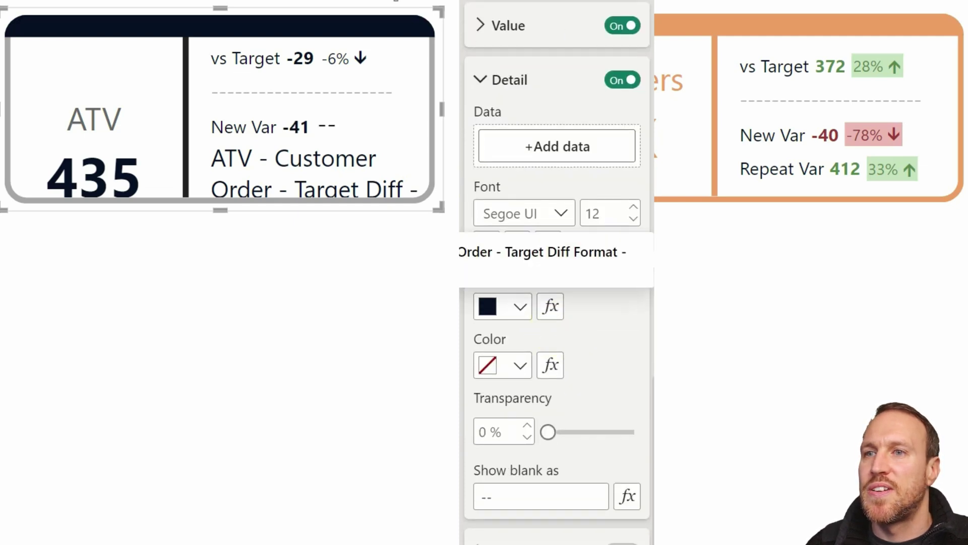
left_click_drag(580, 252, 581, 151)
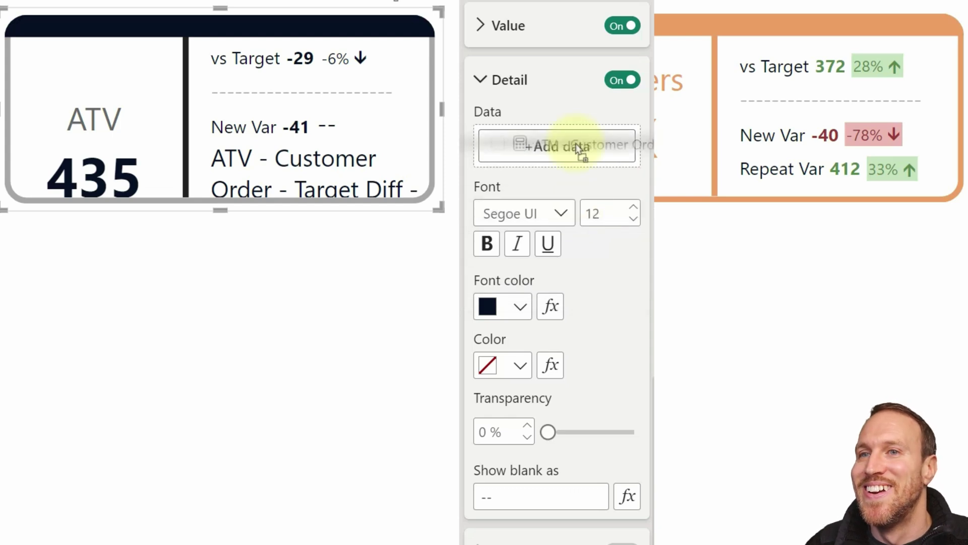
left_click_drag(580, 151, 579, 146)
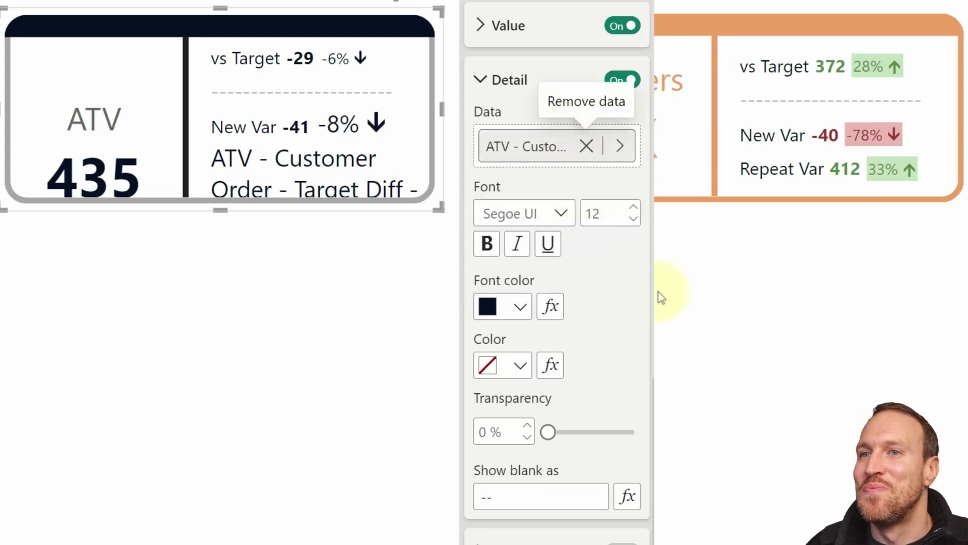
left_click(633, 222)
left_click(633, 222)
left_click(633, 222)
left_click(633, 222)
Give the Repeat Customer reference label the custom title "Repeat Var" at font size 9
scroll(565, 117, "up", 5)
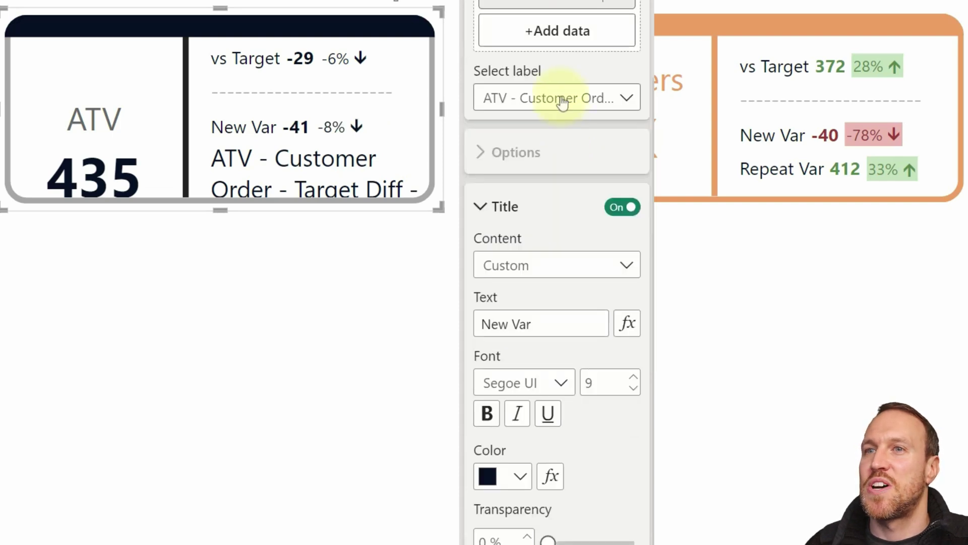
left_click(561, 96)
left_click(579, 225)
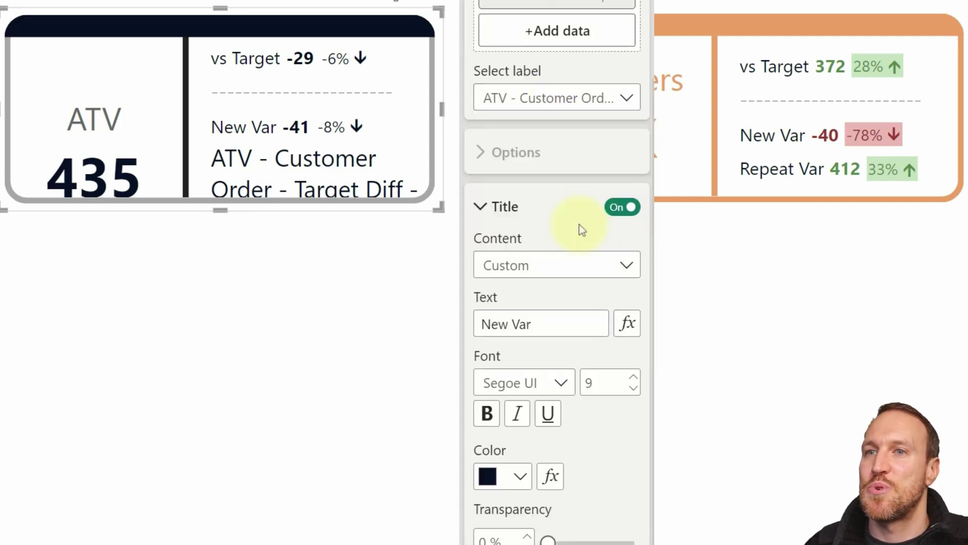
left_click(540, 275)
left_click(539, 295)
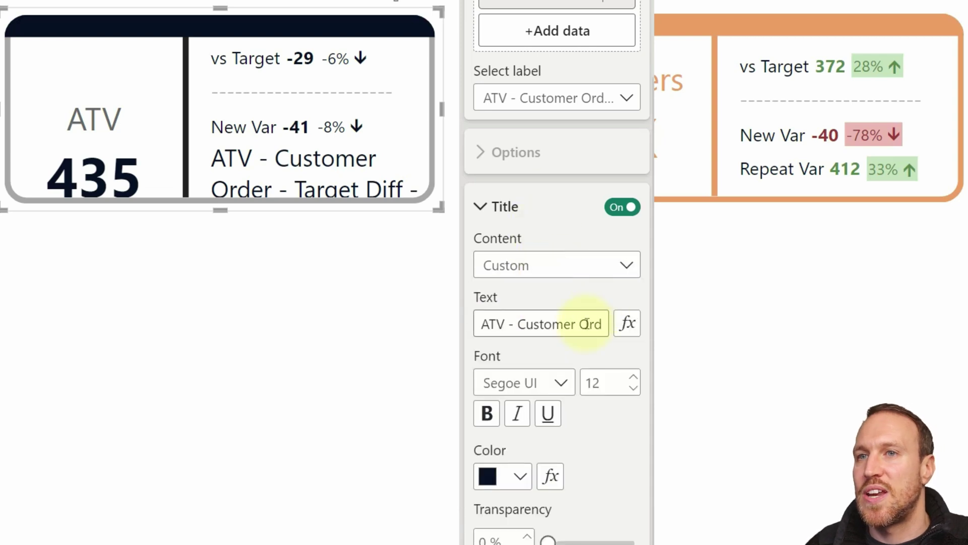
left_click(485, 324)
key("ctrl+a")
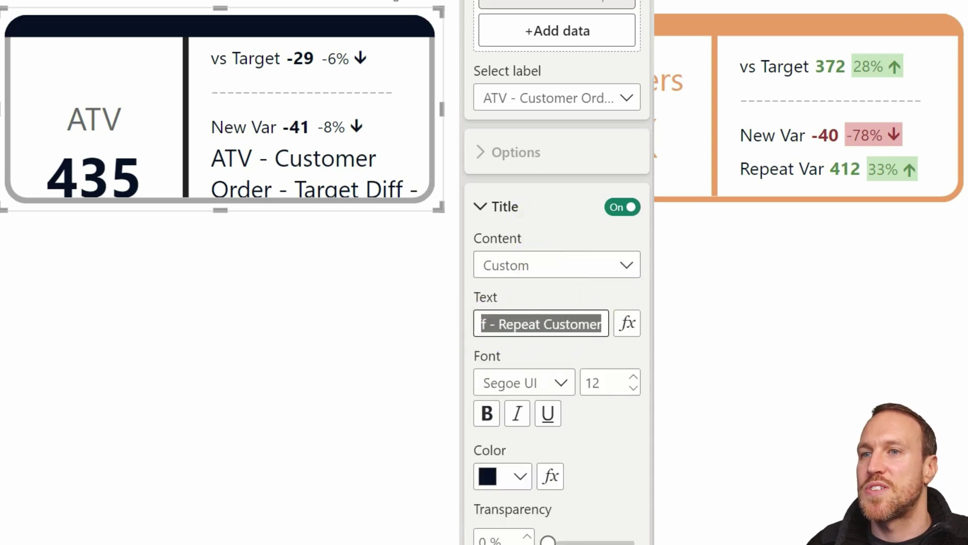
type("Repeat ")
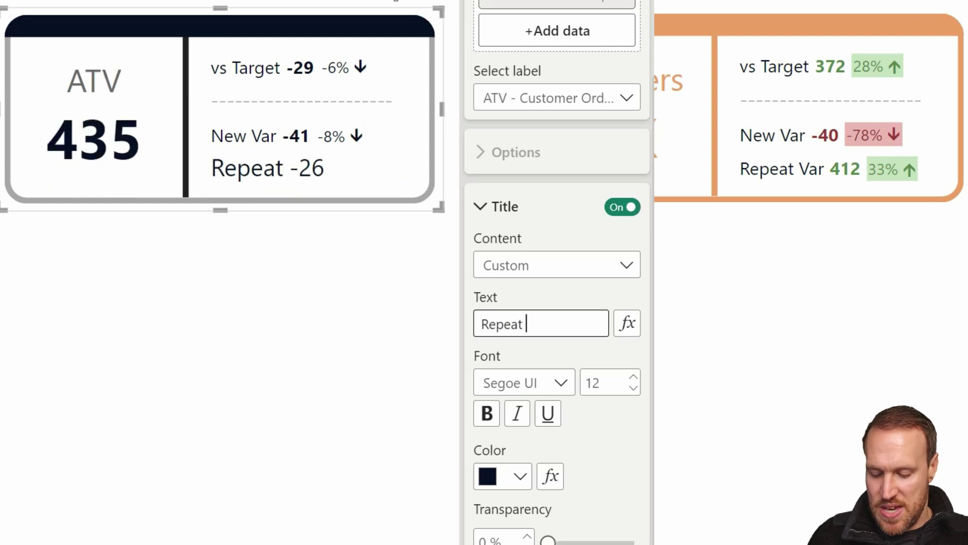
type("Var")
left_click(633, 390)
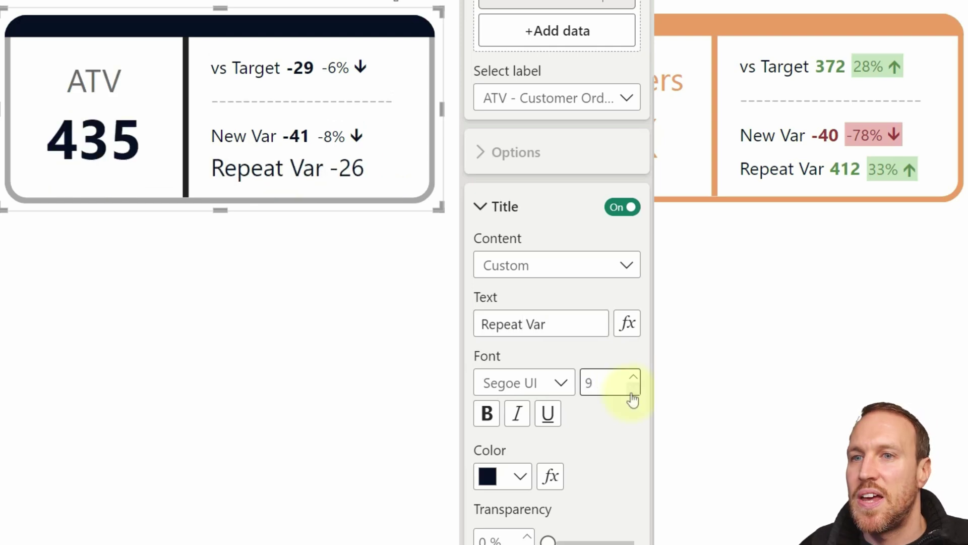
left_click(634, 378)
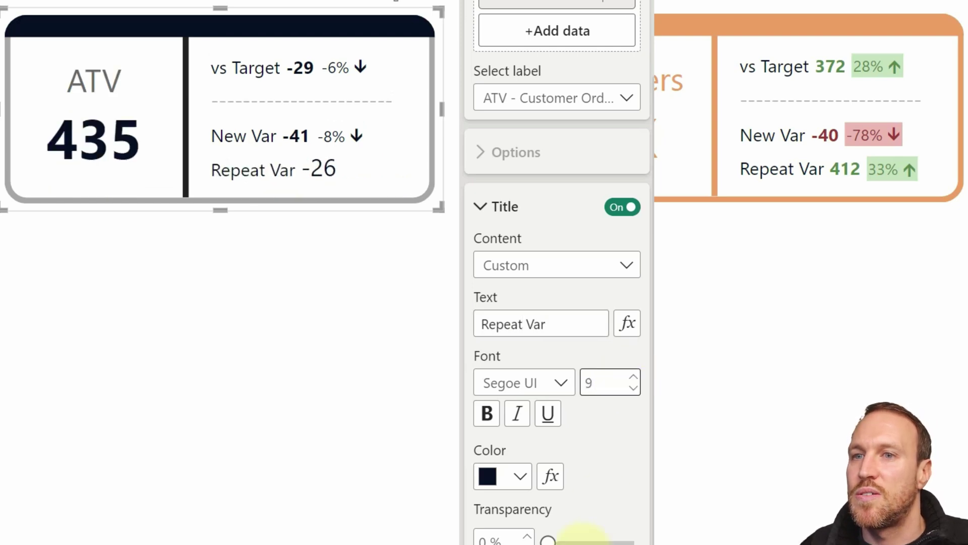
Set the Repeat Var label's value to font size 9 and make it bold
scroll(530, 240, "down", 5)
left_click(507, 318)
scroll(536, 298, "down", 3)
scroll(636, 71, "up", 1)
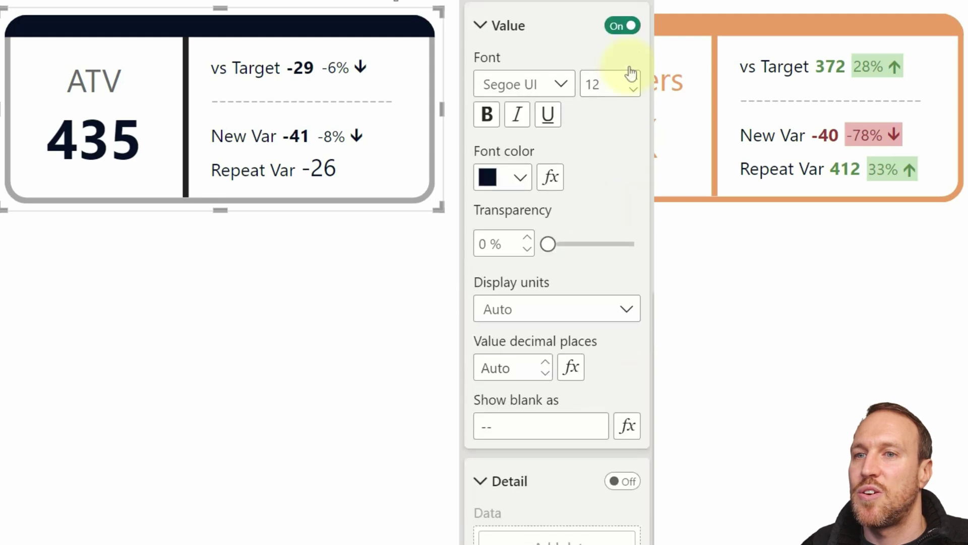
left_click(633, 89)
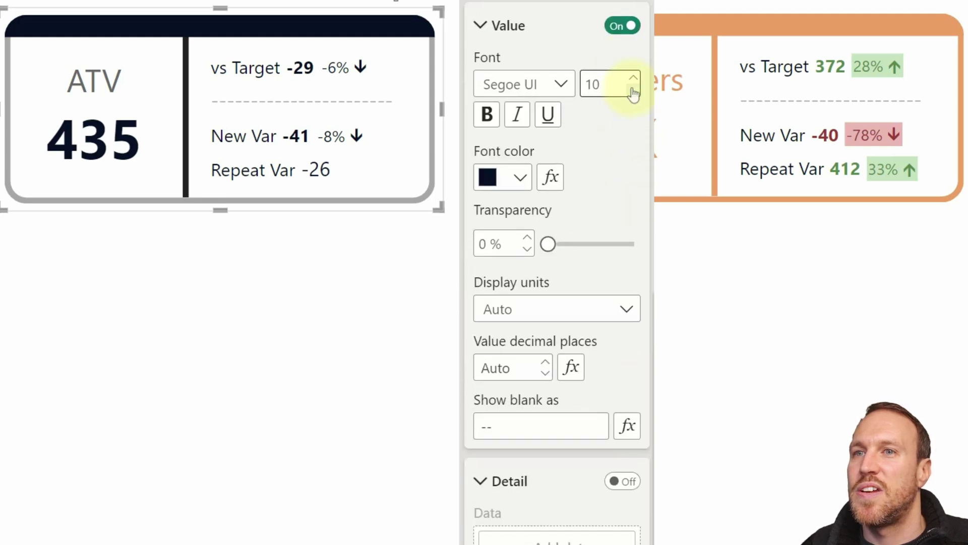
left_click(634, 89)
left_click(486, 114)
Enable the Repeat Var label's detail at font size 8 and fill it with the repeat-customer ATV target difference format measure
scroll(527, 454, "up", 1)
left_click(615, 499)
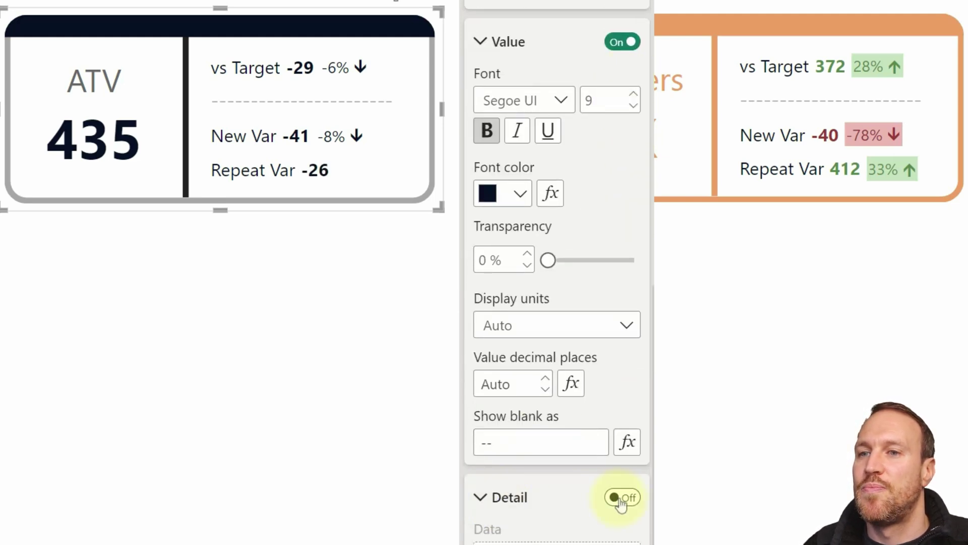
scroll(600, 403, "down", 8)
double_click(624, 214)
type("8")
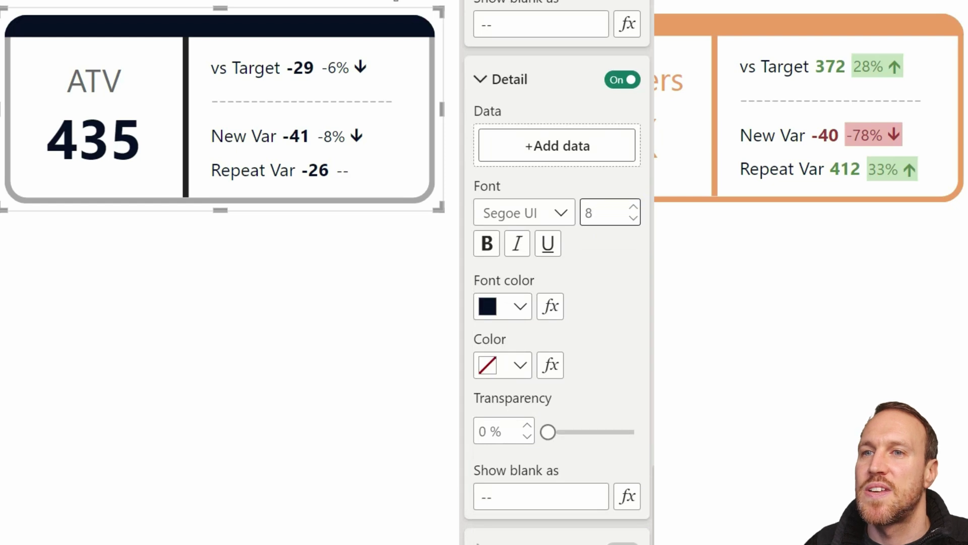
left_click_drag(654, 303, 584, 146)
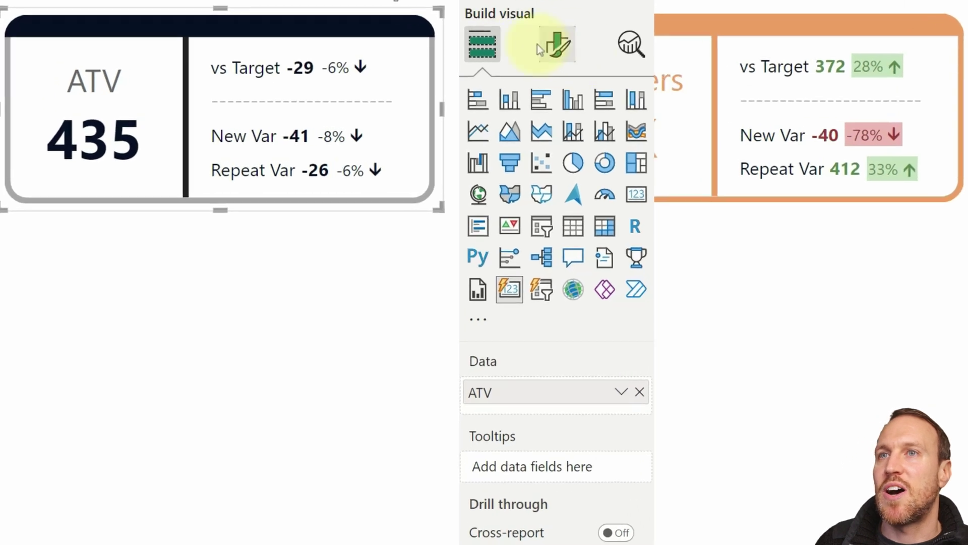
Target the callout value formatting of the ATV card at the ATV series
left_click(539, 49)
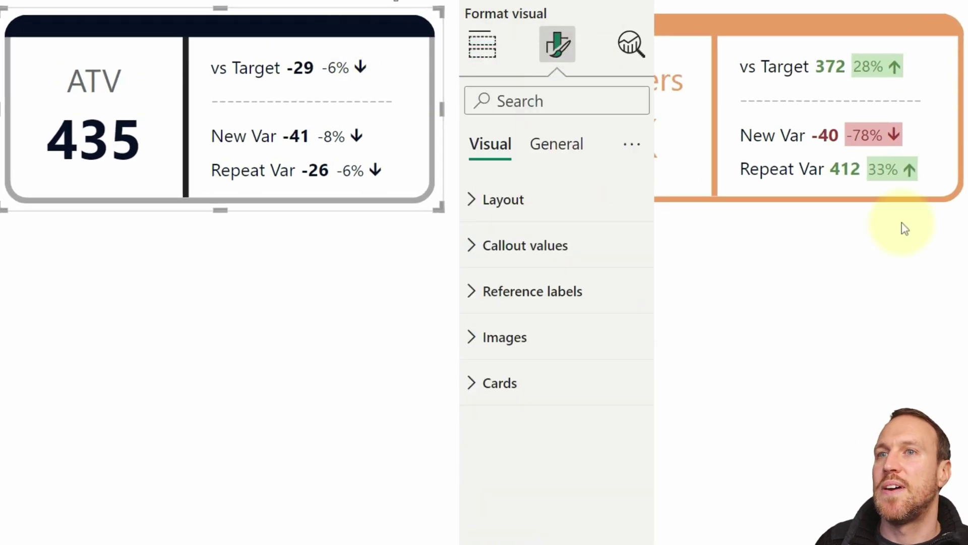
left_click(538, 266)
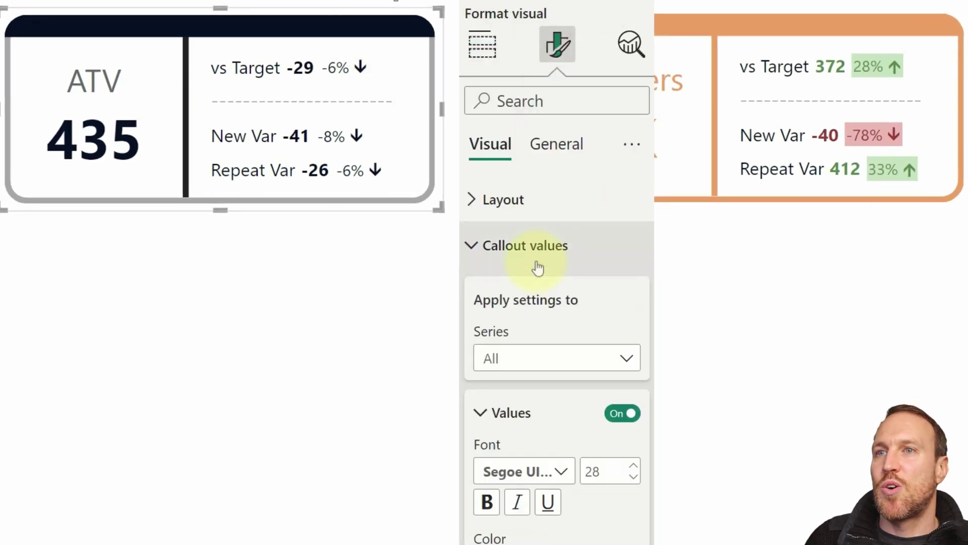
scroll(534, 266, "down", 5)
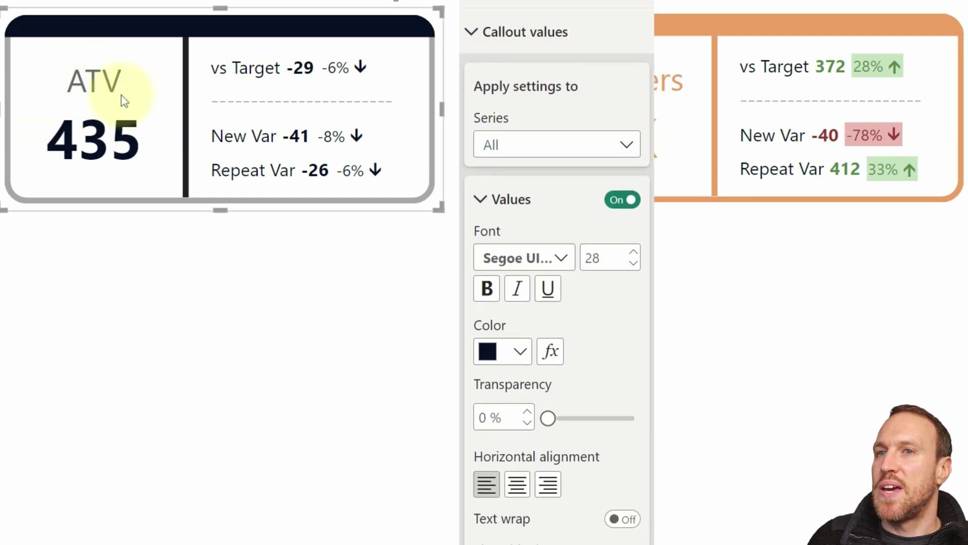
left_click(537, 146)
left_click(538, 202)
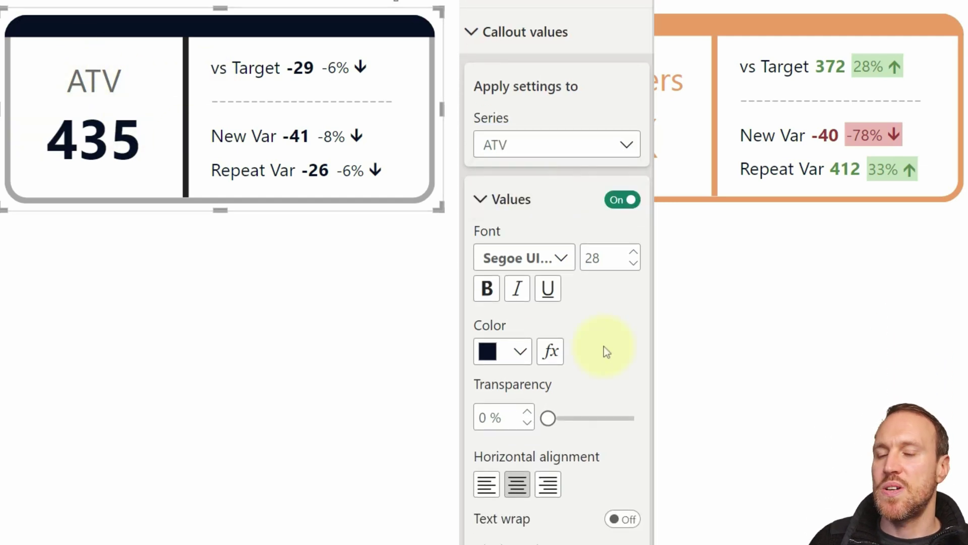
scroll(604, 346, "down", 2)
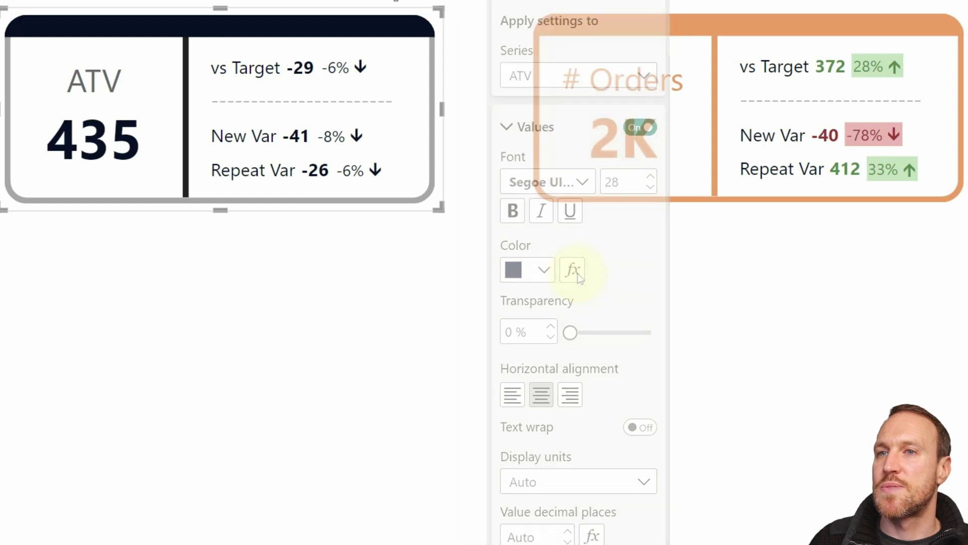
Make the ATV callout value's font color rule-based, using the ATV - Customer Order - Card Cond Format measure
left_click(557, 276)
left_click(65, 147)
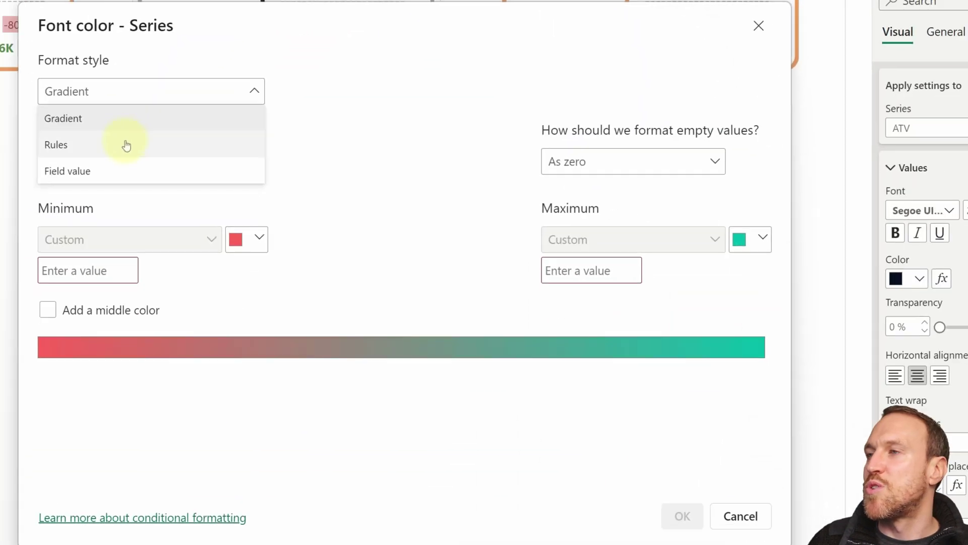
left_click(126, 145)
left_click(171, 162)
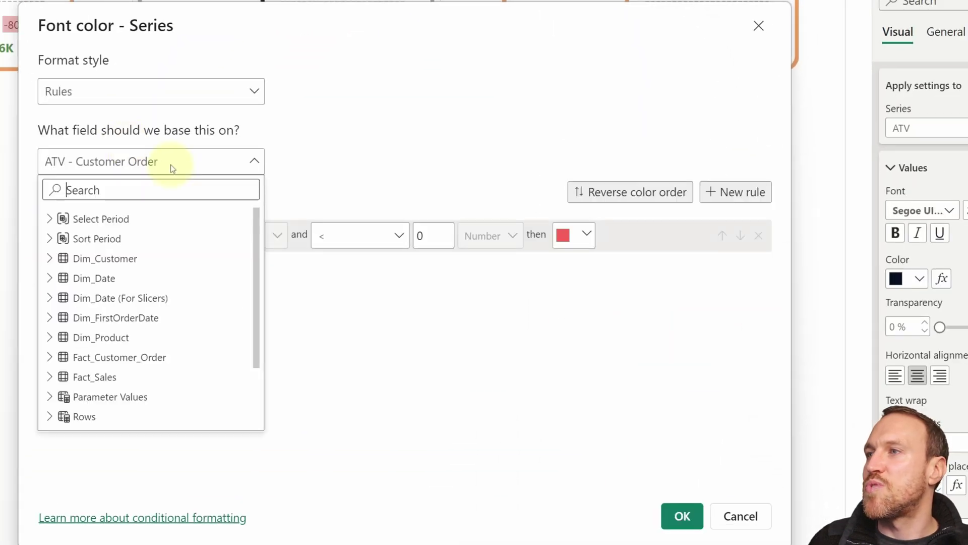
type("card")
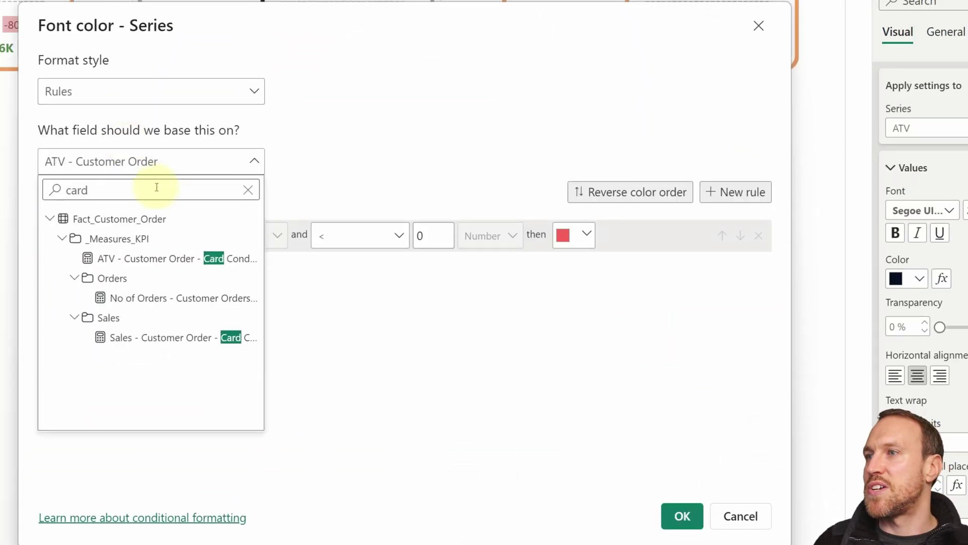
left_click(162, 258)
Add two more font color rules and color the three rules red, orange and green in that order
left_click(761, 193)
left_click(761, 193)
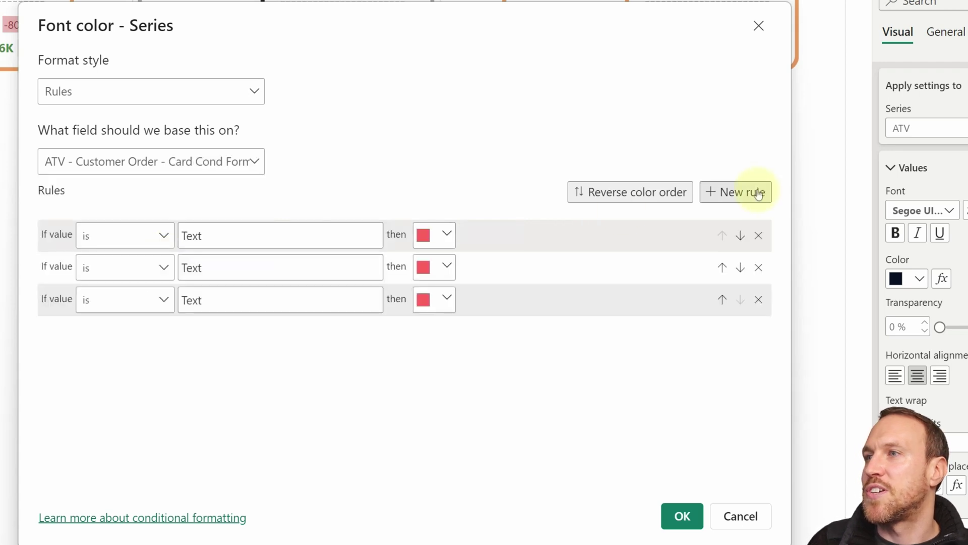
left_click(439, 266)
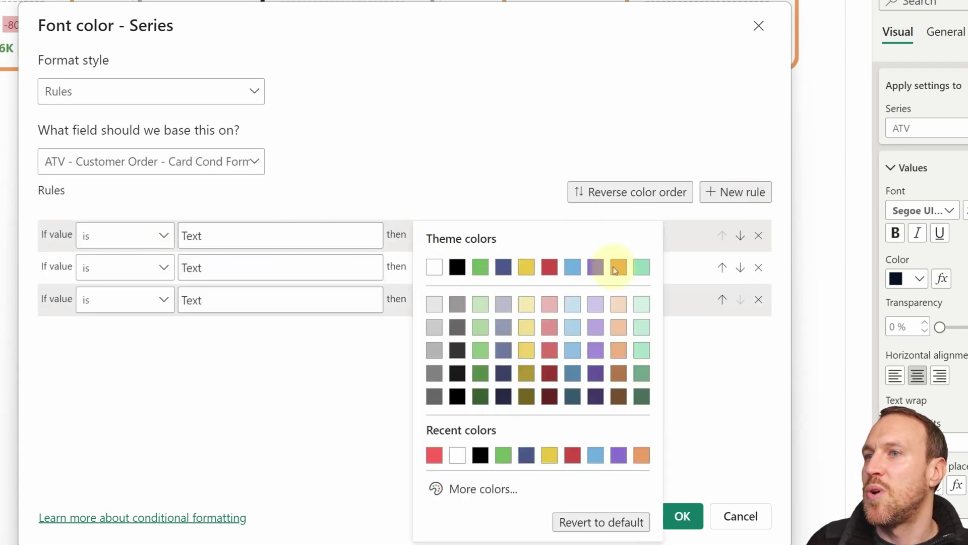
left_click(616, 270)
left_click(439, 299)
left_click(480, 48)
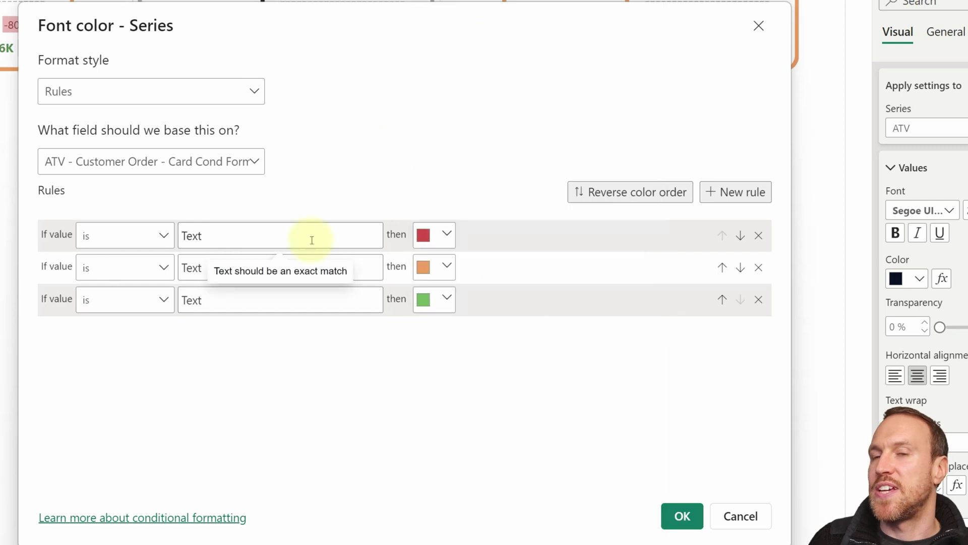
Match the red rule to the text R, the orange rule to A and the green rule to G, and apply the rules
type("R")
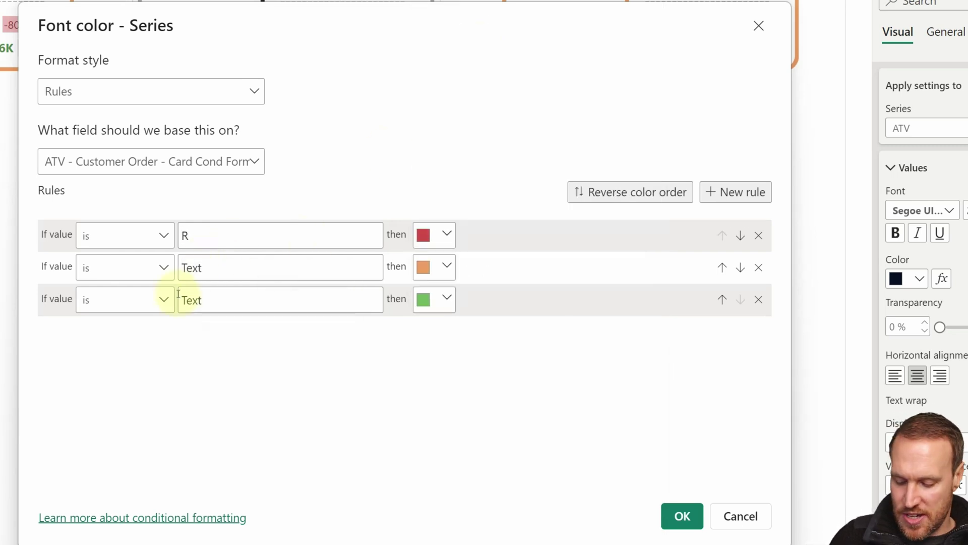
type("A")
left_click(204, 300)
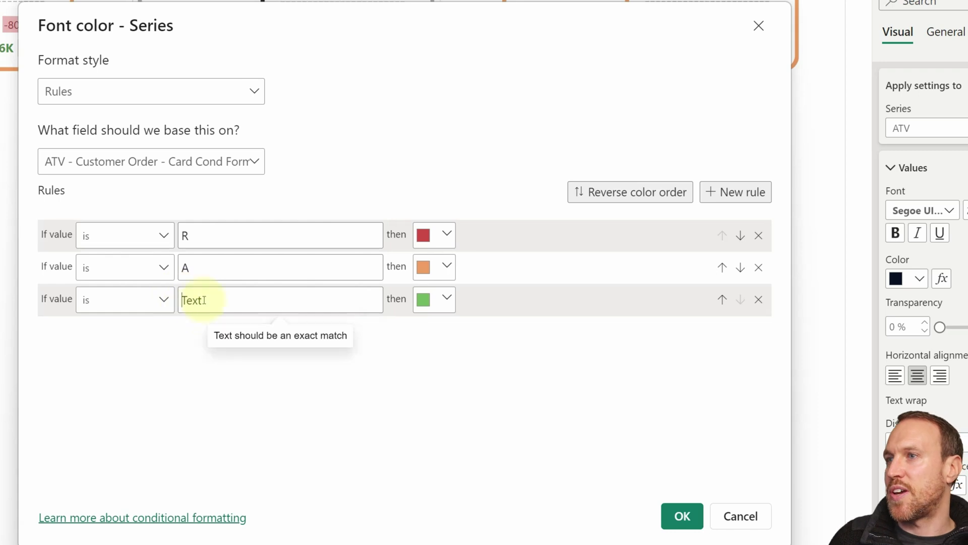
type("G")
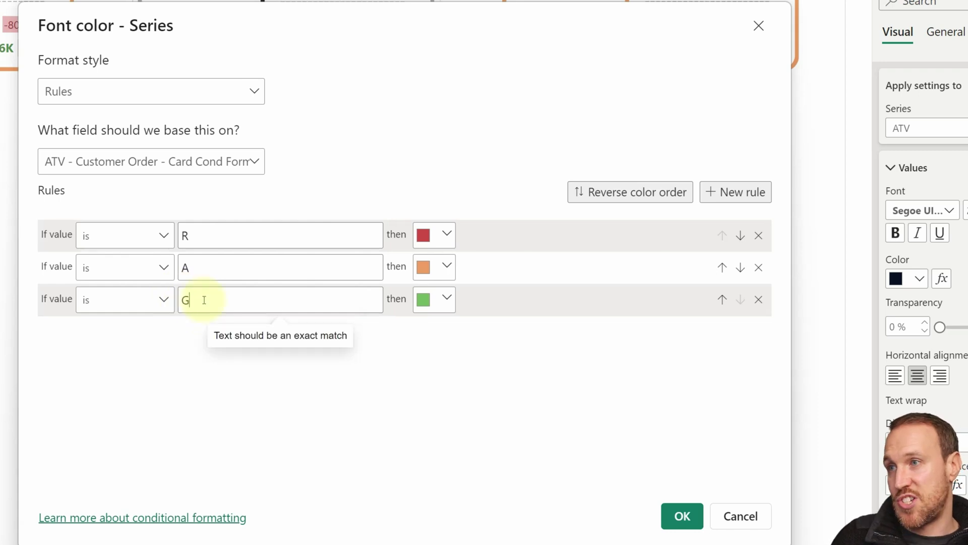
left_click(212, 269)
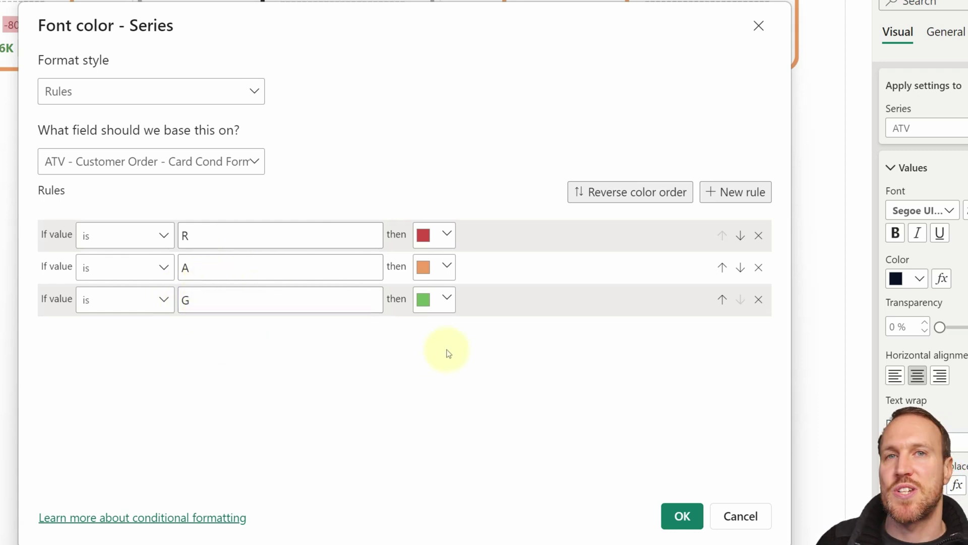
left_click(672, 517)
left_click(676, 517)
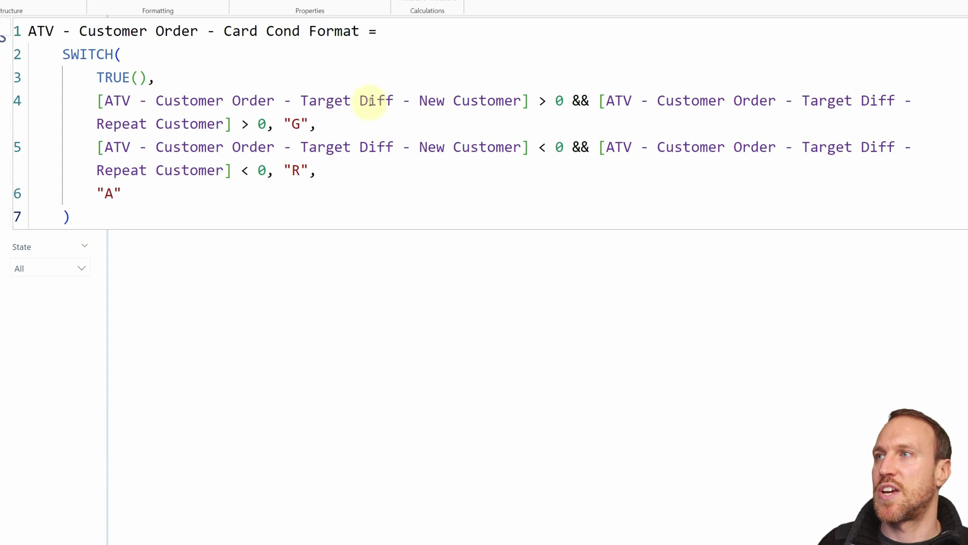
Examine the SWITCH conditions in the ATV Card Cond Format measure, comparing the new and repeat customer target differences that return G, R or A
left_click_drag(394, 101, 104, 101)
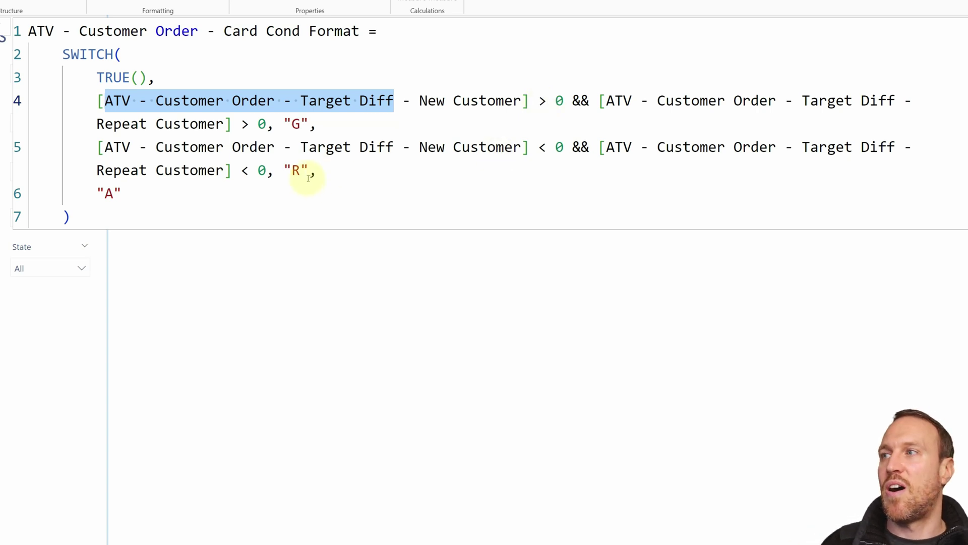
left_click(283, 192)
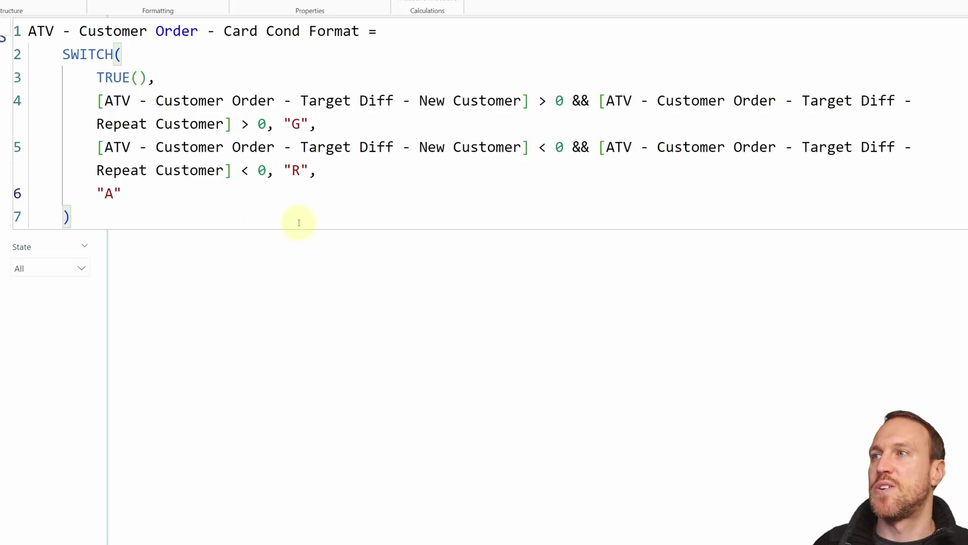
left_click(422, 296)
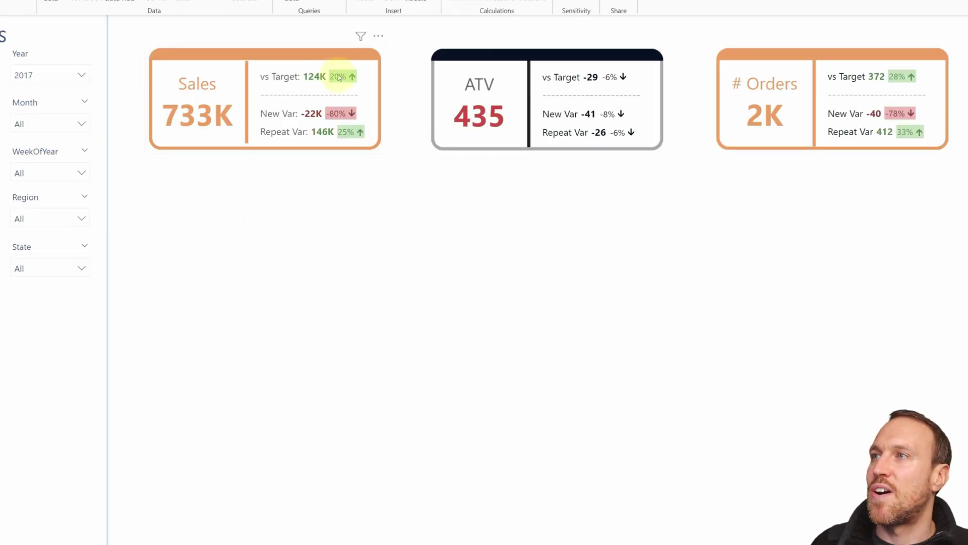
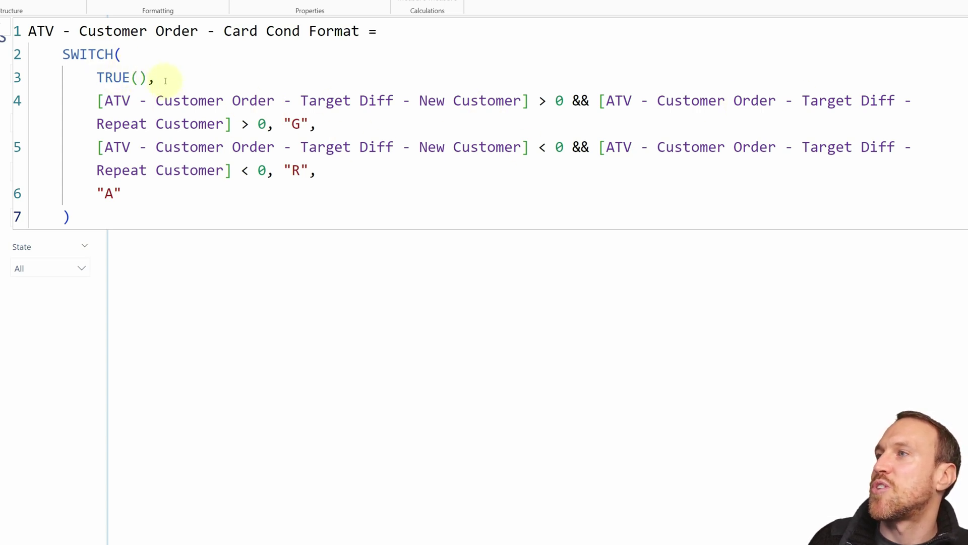
left_click_drag(97, 101, 530, 100)
left_click(564, 100)
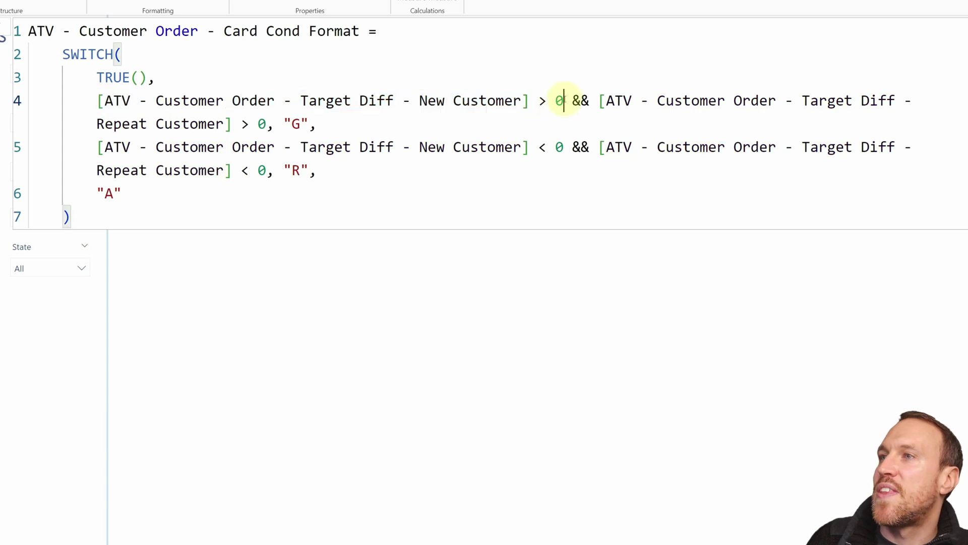
left_click_drag(571, 100, 588, 102)
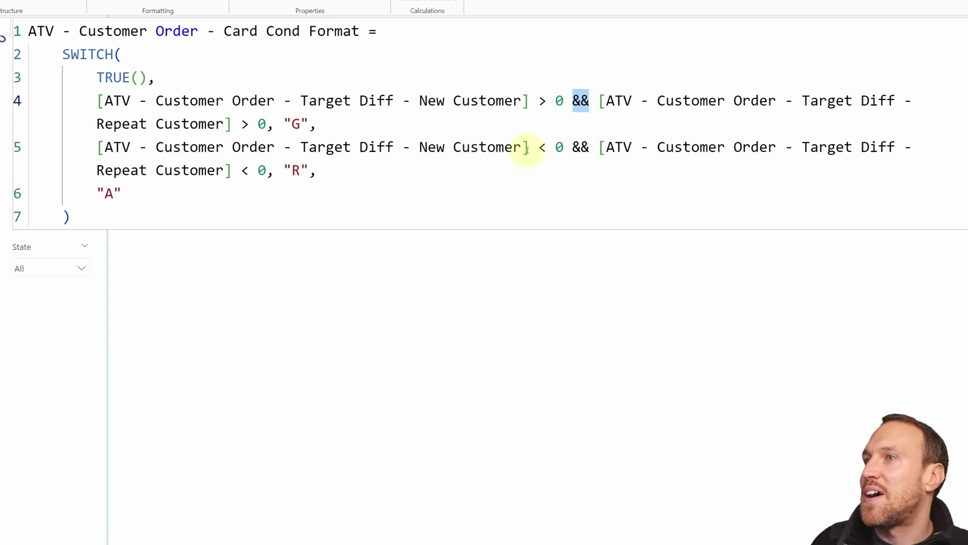
left_click_drag(548, 103, 539, 104)
left_click_drag(546, 149, 539, 148)
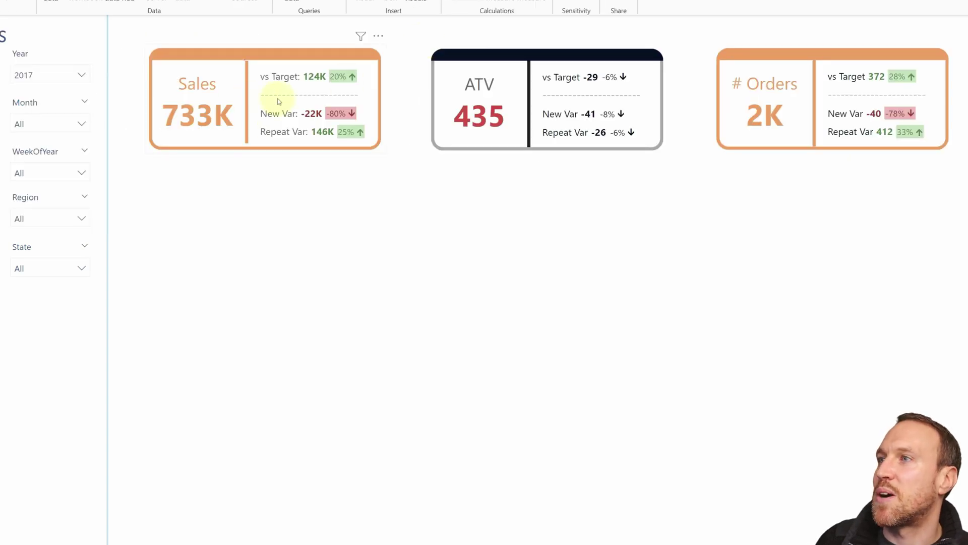
Set the ATV callout label's font color to conditional formatting with the Rules format style
left_click(550, 114)
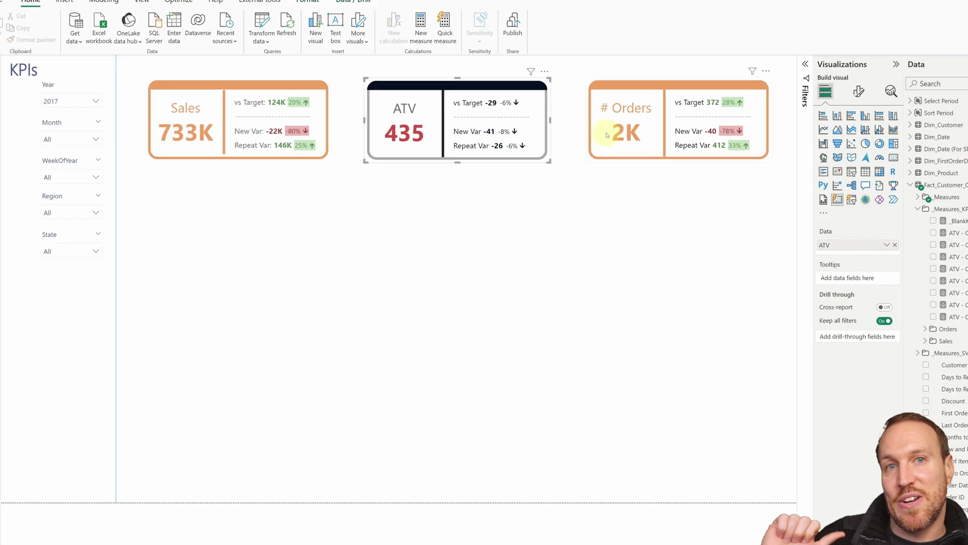
left_click(887, 88)
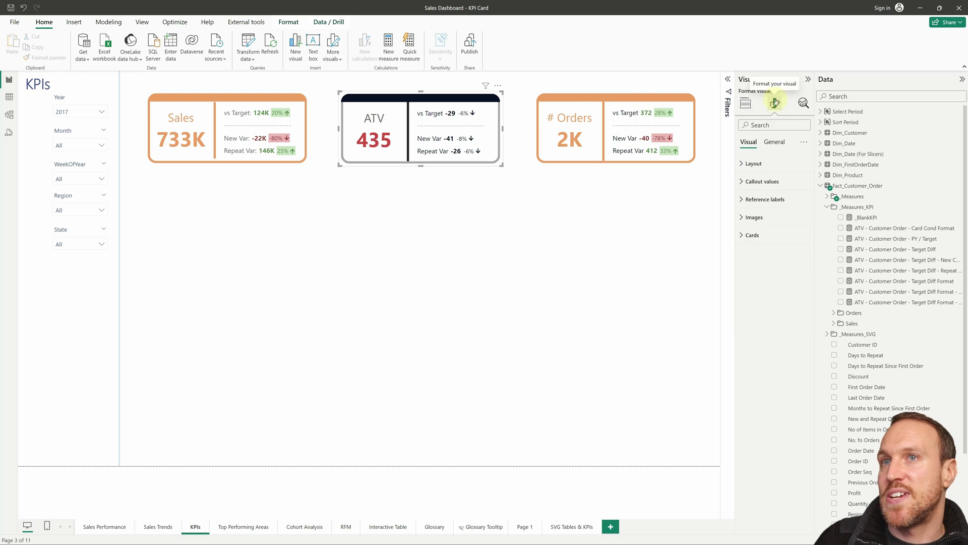
left_click(762, 181)
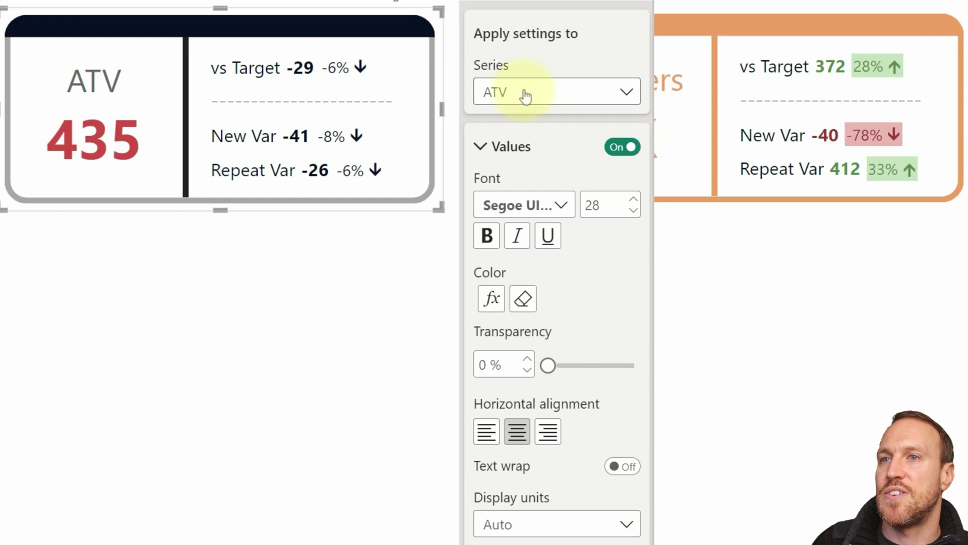
scroll(525, 95, "down", 12)
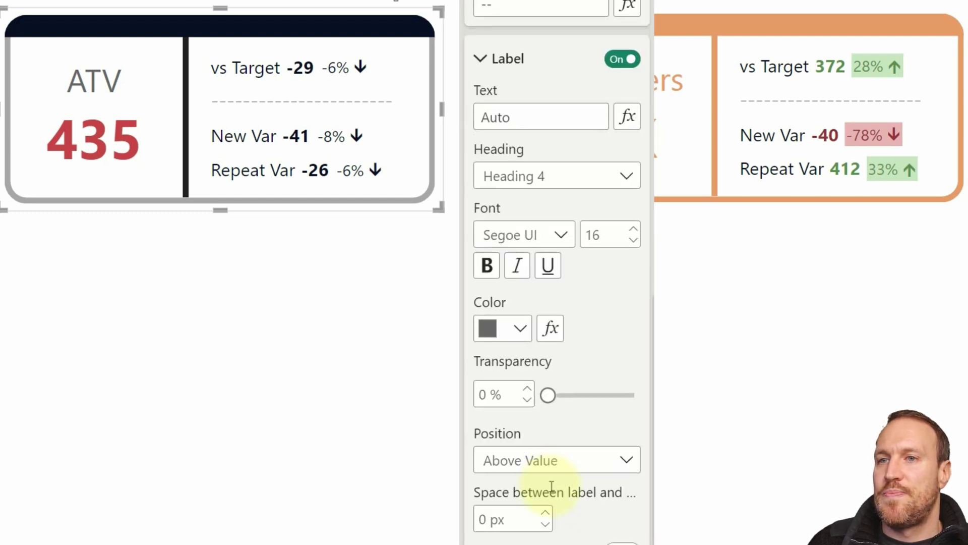
left_click(550, 328)
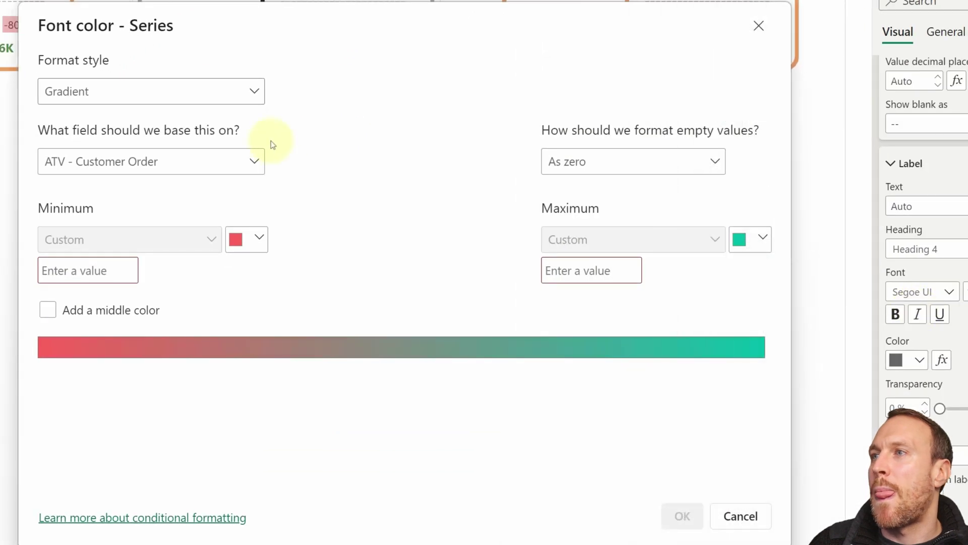
left_click(197, 92)
left_click(191, 144)
left_click(737, 191)
left_click(737, 191)
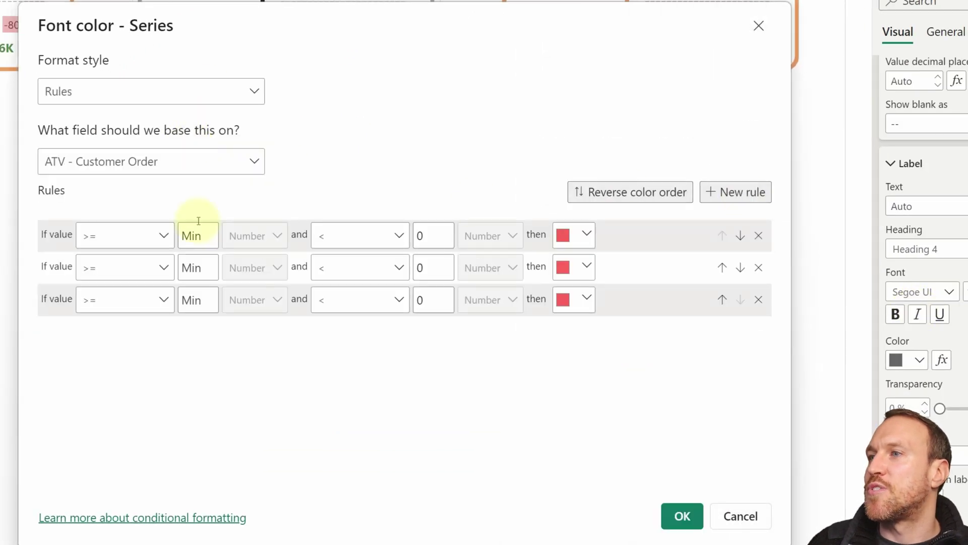
Base the ATV label's font color rules on the ATV - Customer Order - Card Cond Format measure
left_click(185, 166)
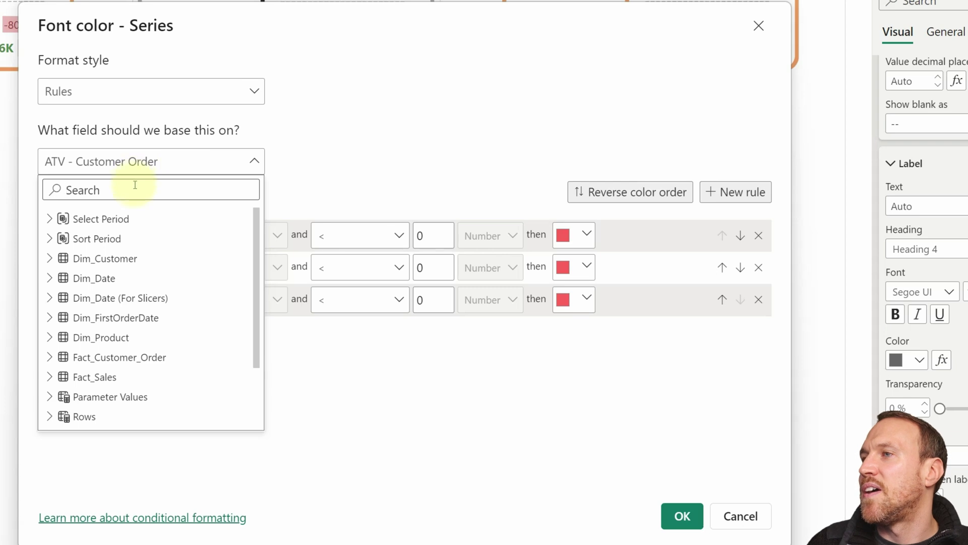
type("c")
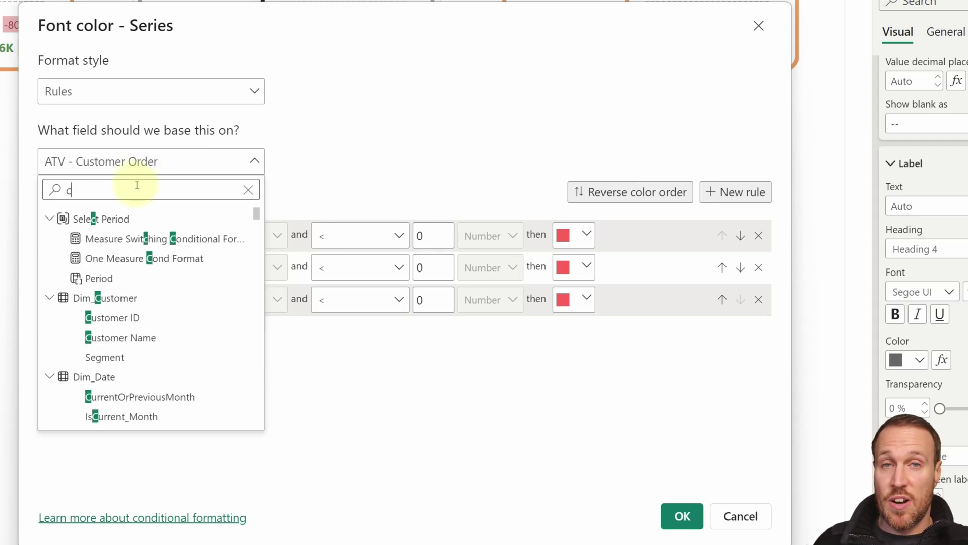
type("ard c")
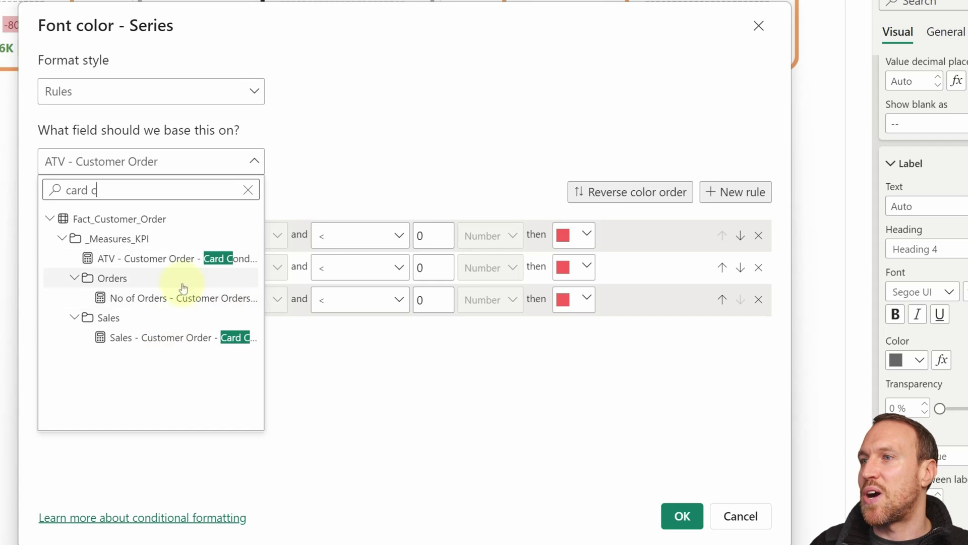
left_click(184, 259)
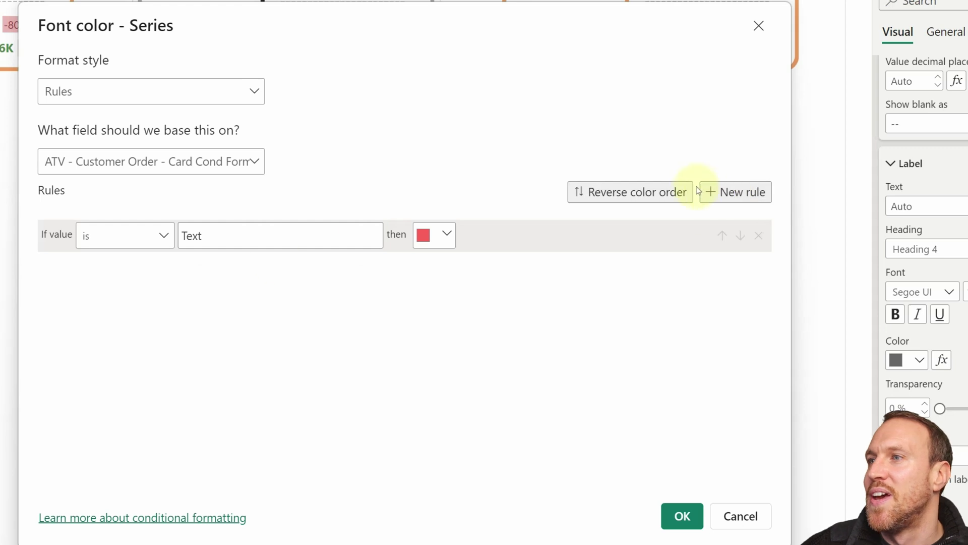
Add two more label font color rules and match the three rules to the texts R, A and G in that order
left_click(735, 192)
left_click(735, 191)
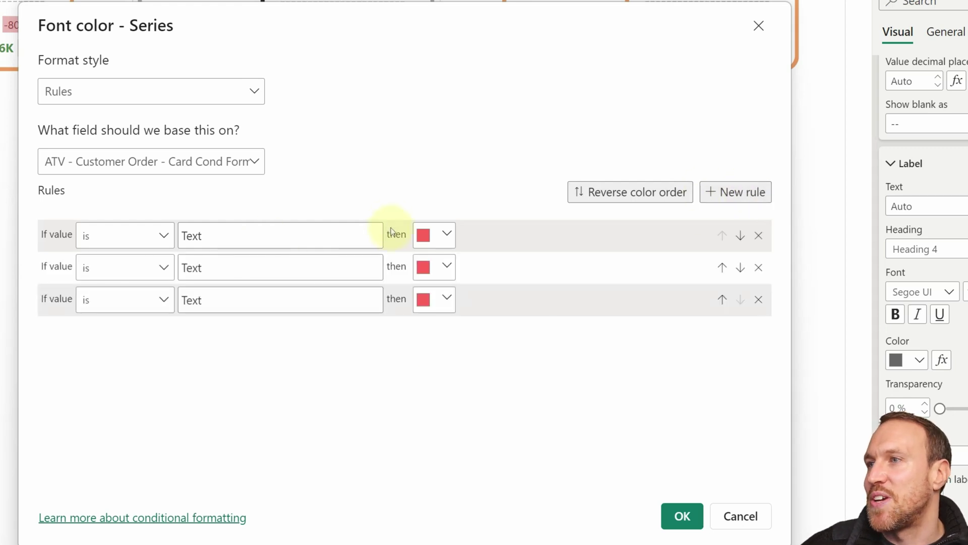
left_click(446, 234)
left_click(446, 234)
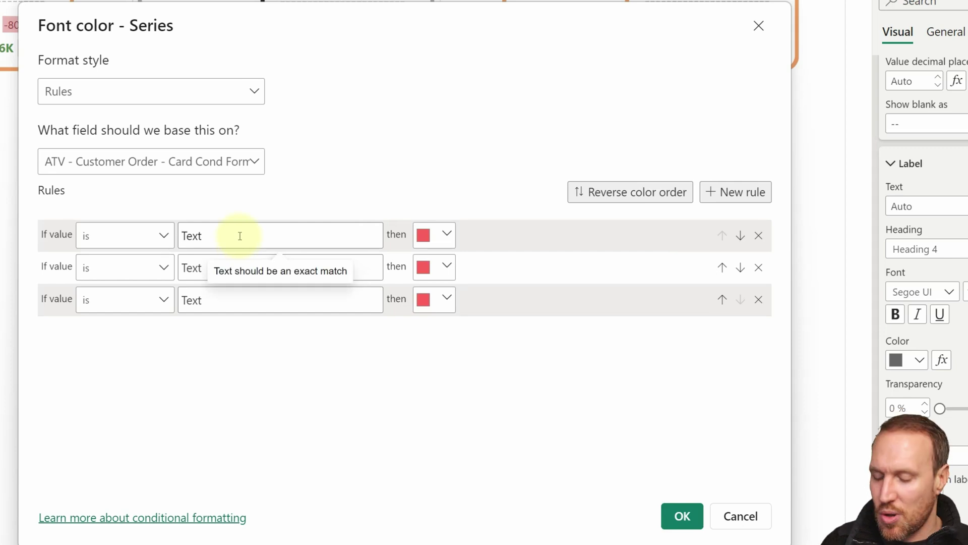
type("R")
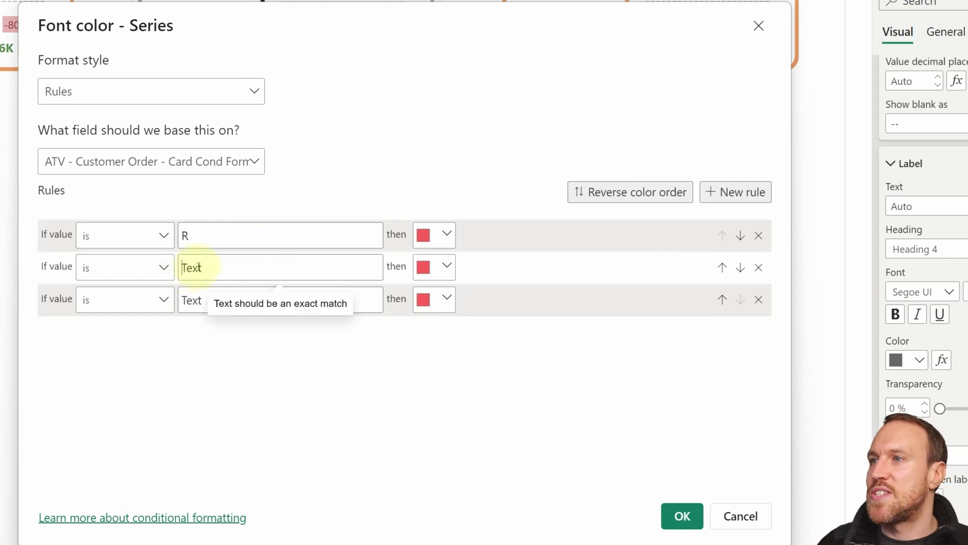
type("A")
left_click(200, 300)
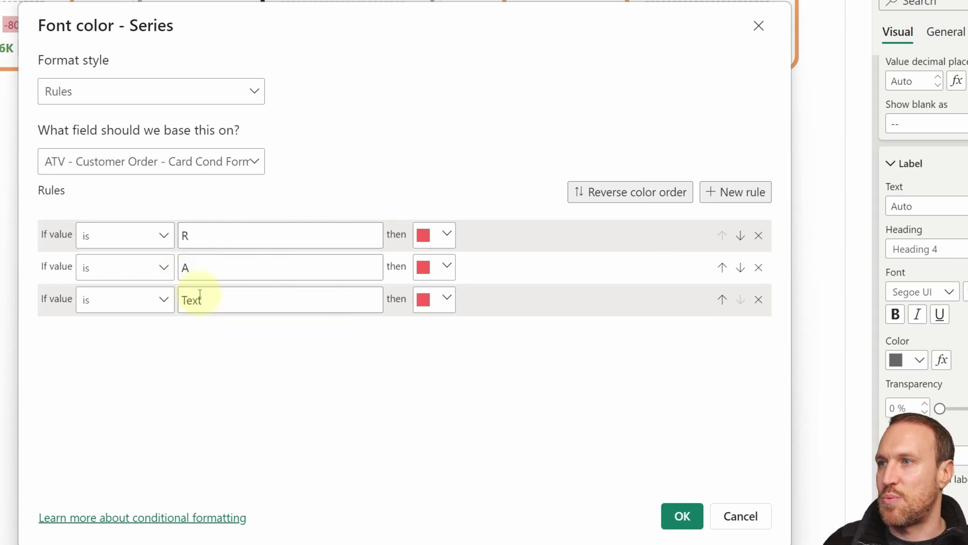
type("G")
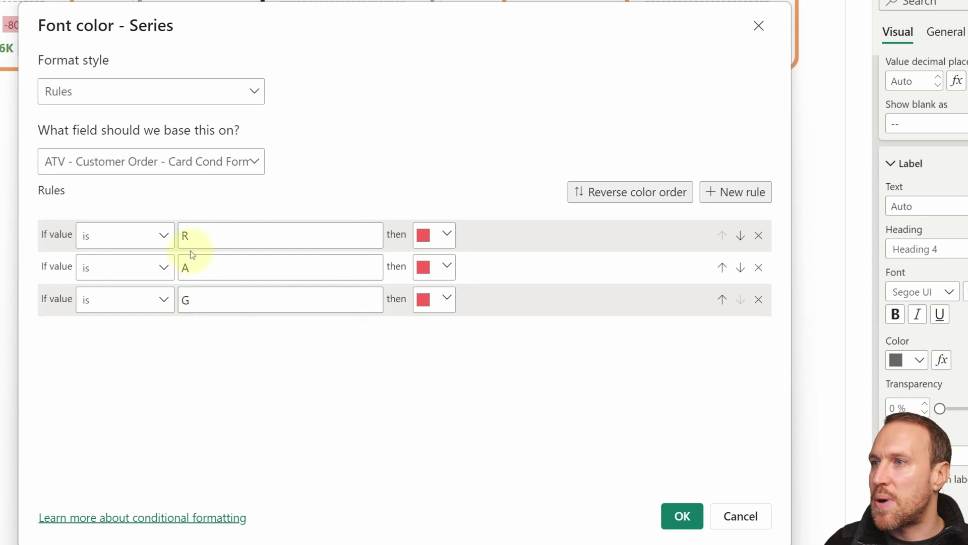
Color the R rule dark red, the A rule orange and the G rule green, and apply the label font color rules
left_click(435, 235)
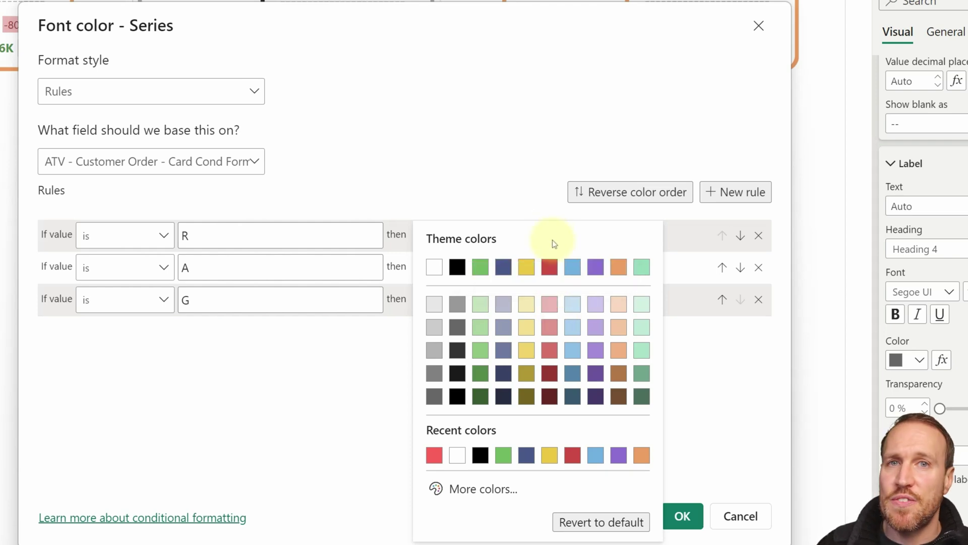
left_click(550, 267)
left_click(445, 266)
left_click(595, 267)
left_click(445, 299)
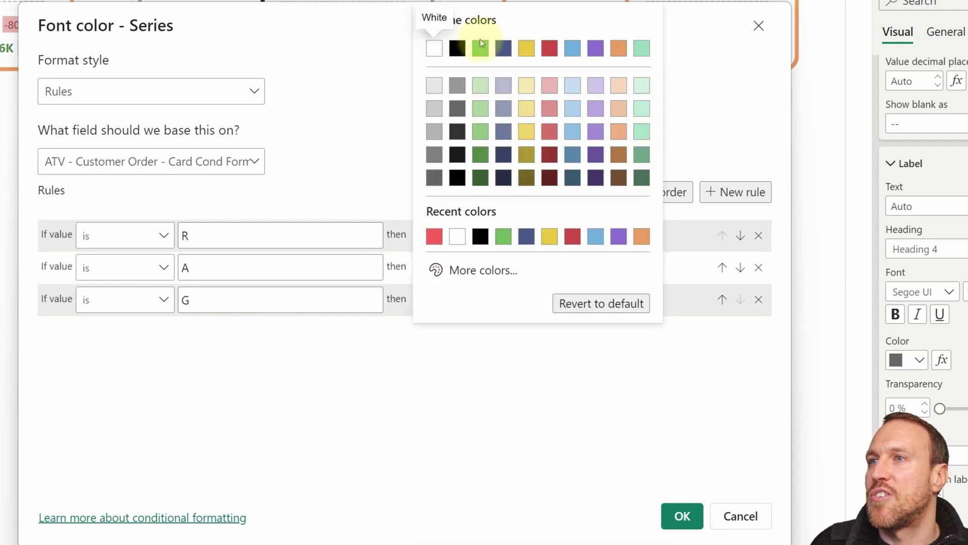
left_click(480, 49)
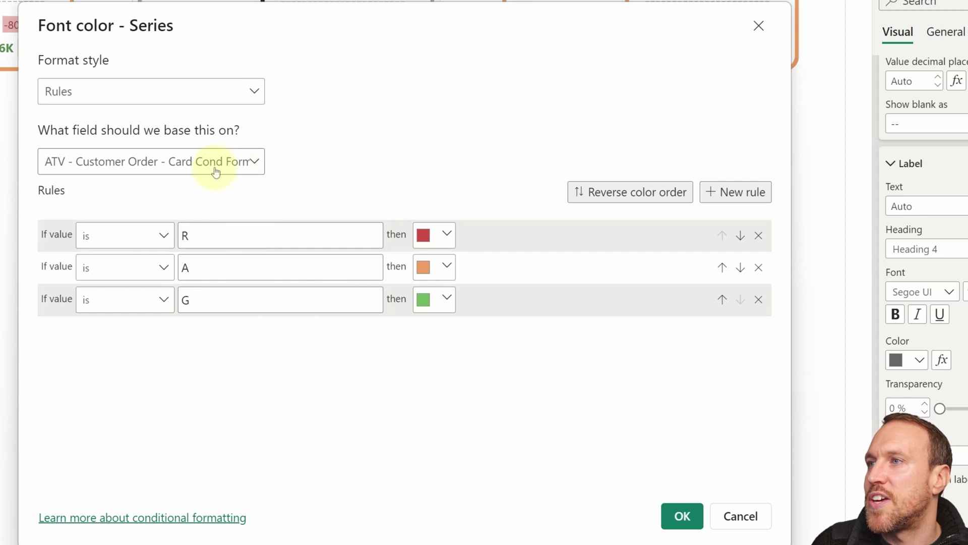
left_click(682, 516)
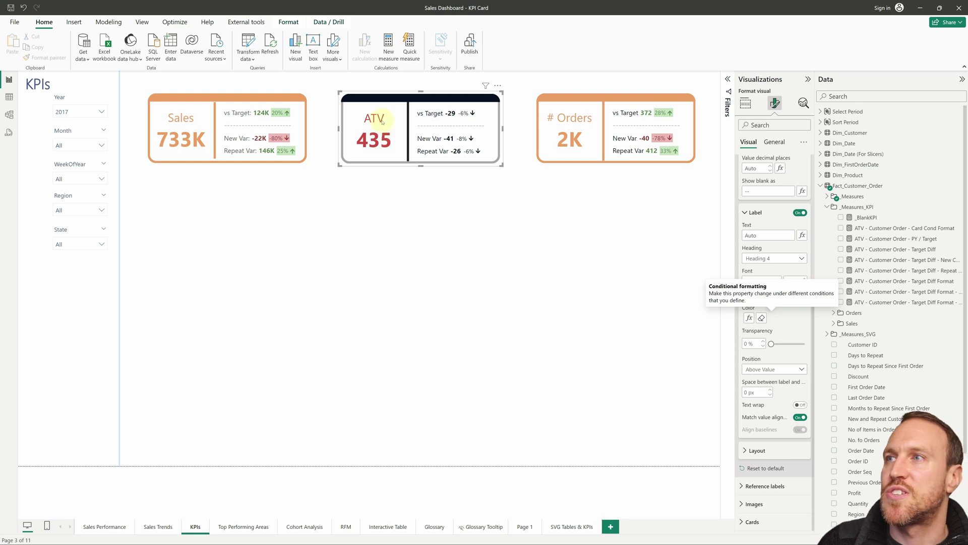
Check the KPI card colors month by month from Dec back to Jul in the Month slicer, and clear the month filter
left_click(91, 145)
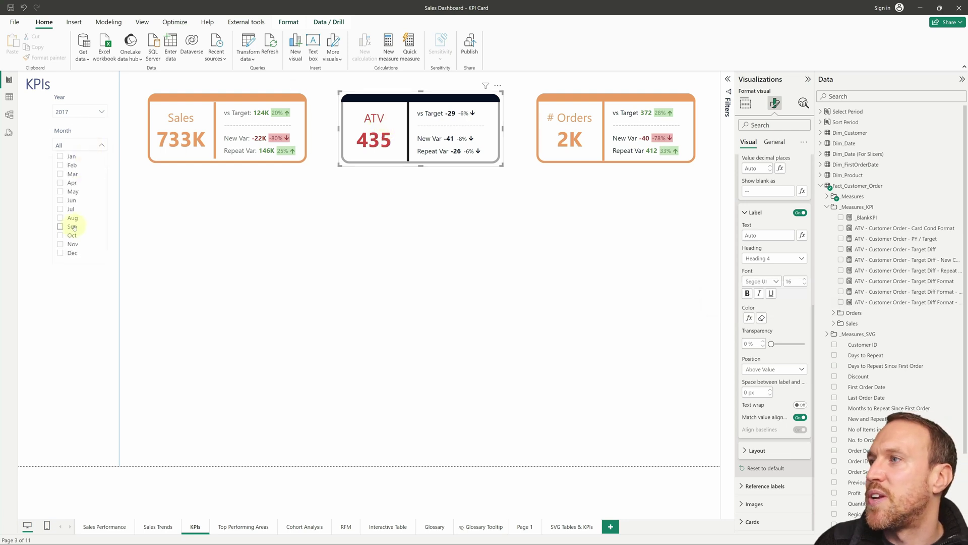
left_click(73, 252)
left_click(73, 244)
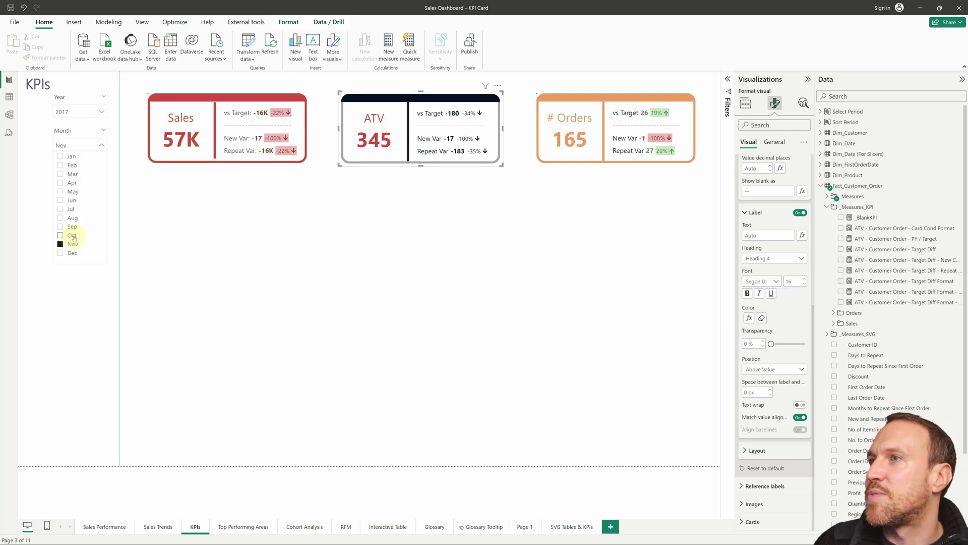
left_click(71, 235)
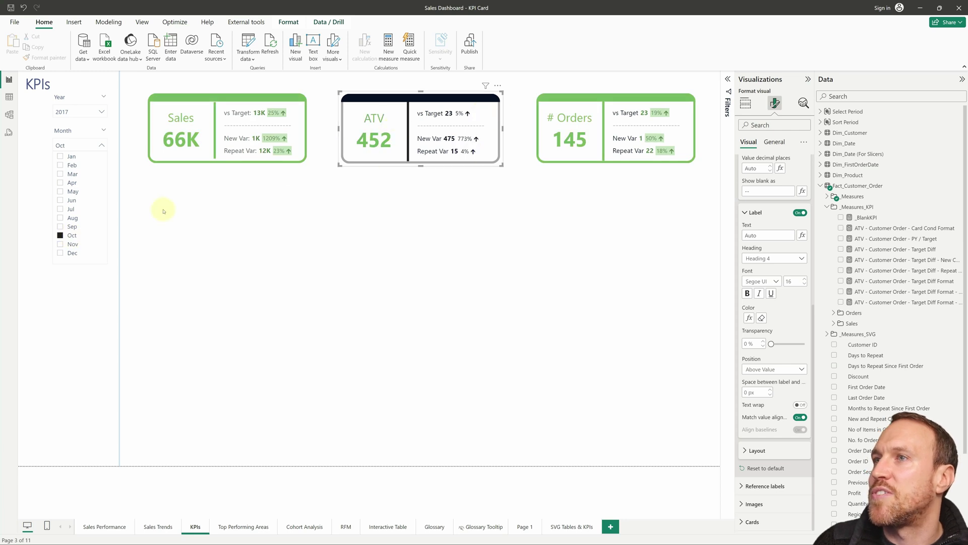
left_click(72, 227)
left_click(73, 220)
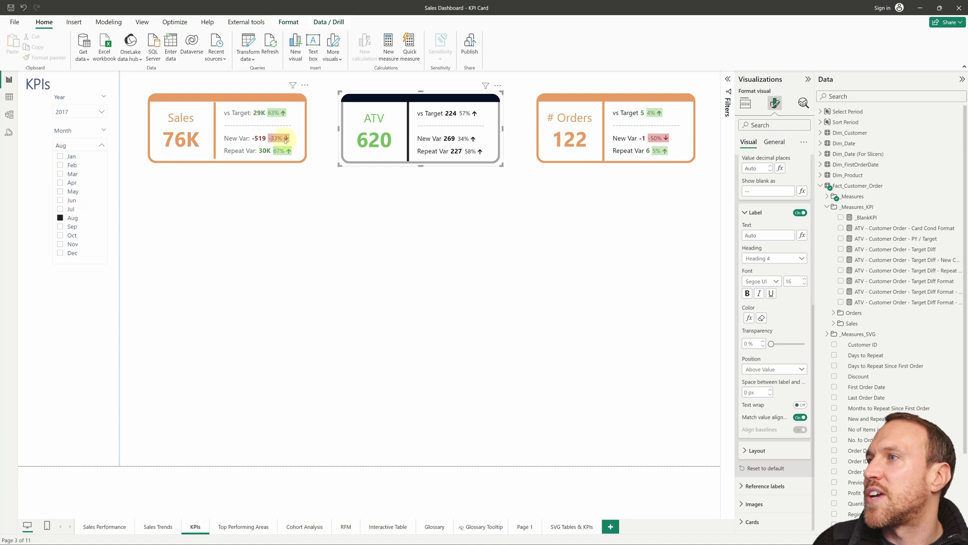
left_click(72, 209)
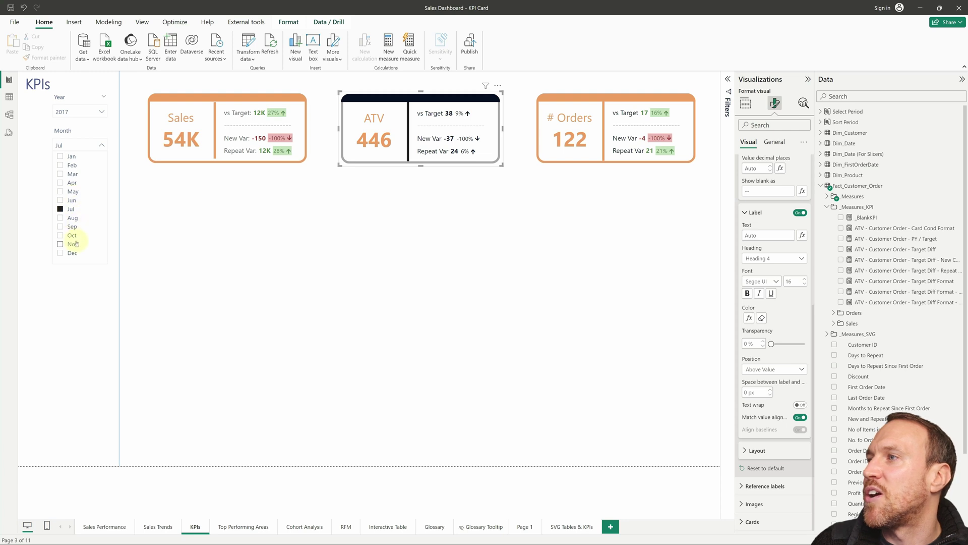
left_click(73, 209)
left_click(501, 255)
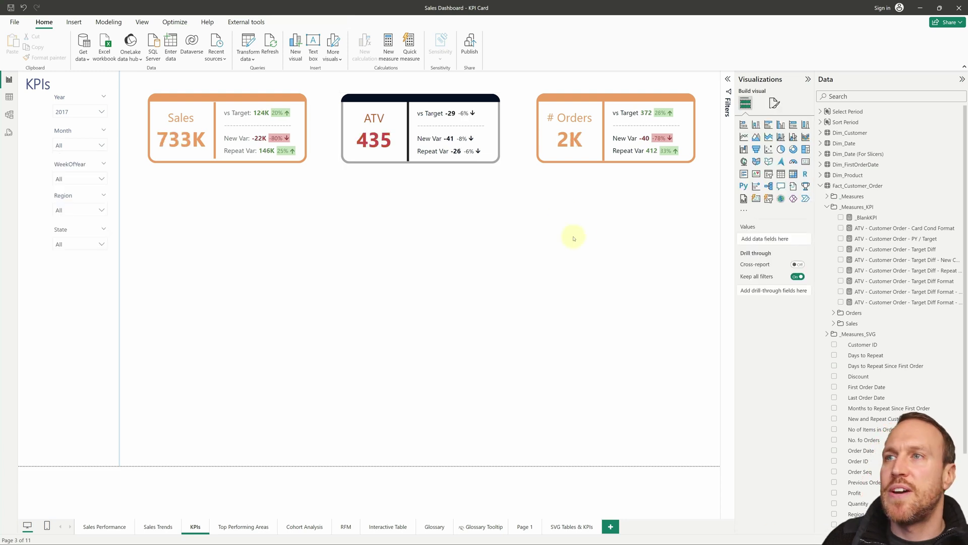
Make the ATV card's border color rule-based for the ATV series, using the ATV - Customer Order - Card Cond Format measure
left_click(497, 133)
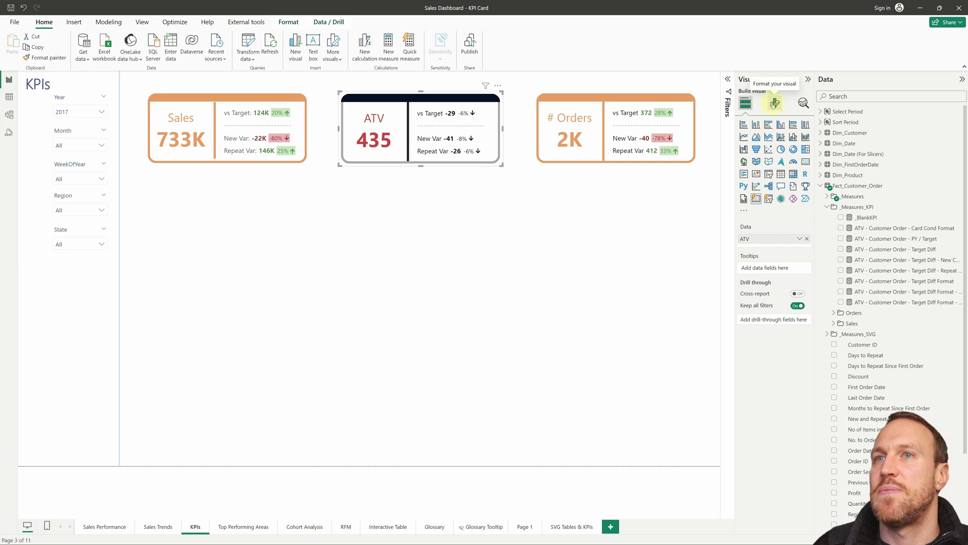
left_click(775, 104)
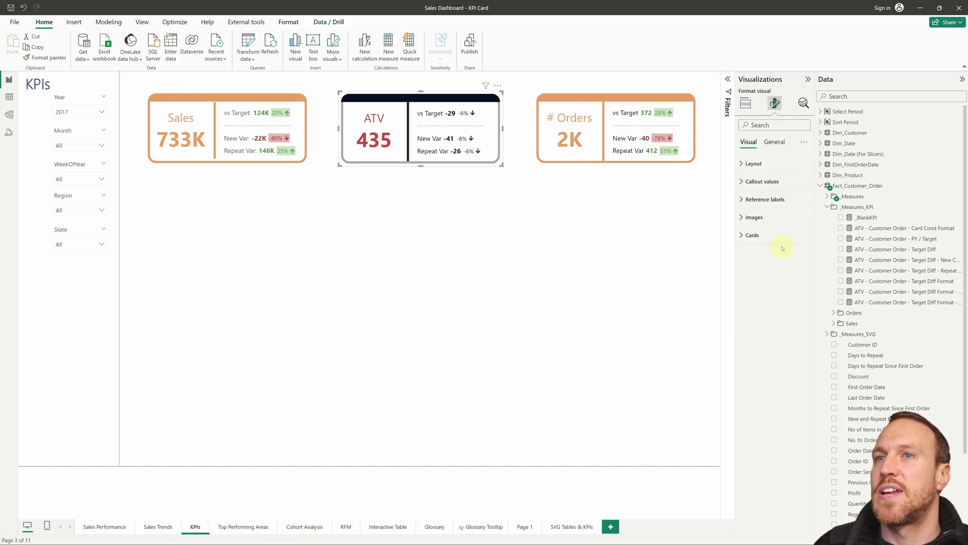
left_click(773, 235)
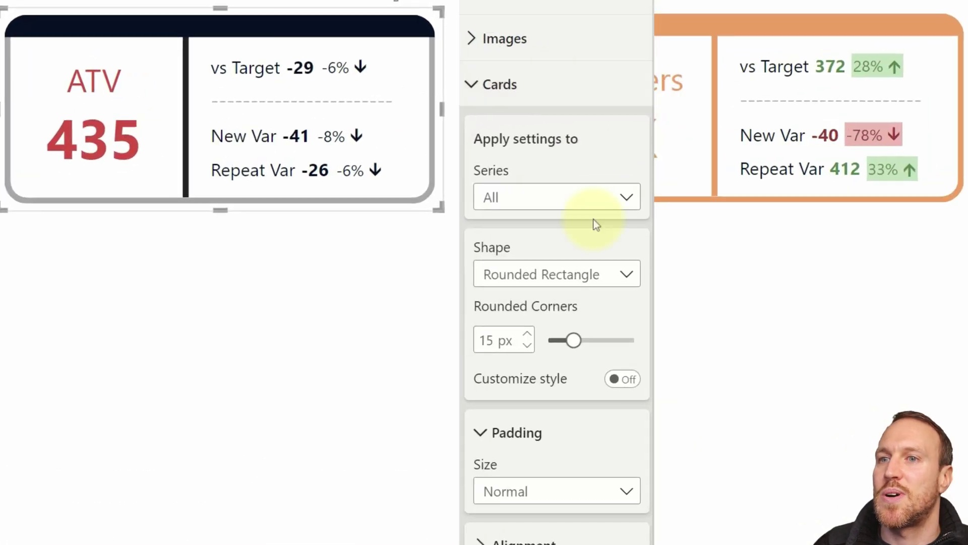
left_click(560, 204)
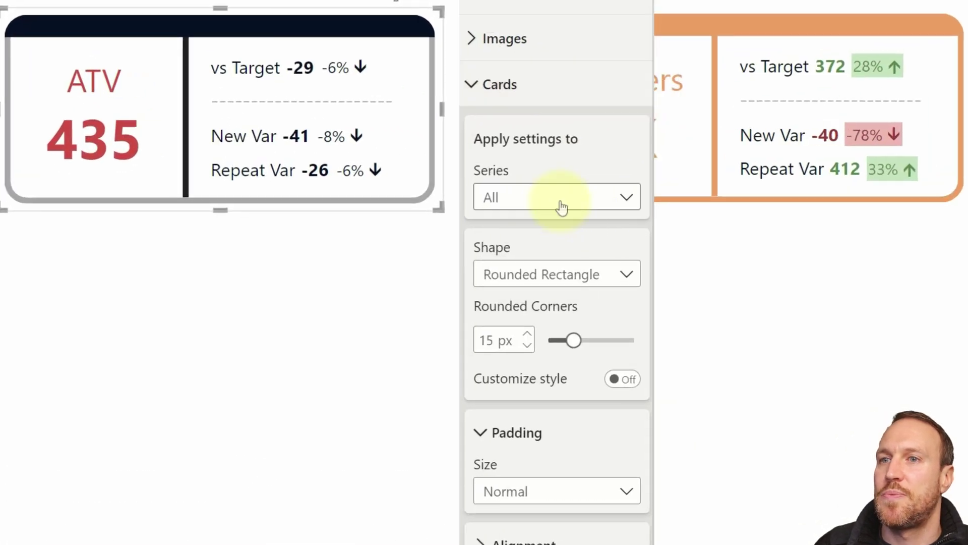
left_click(533, 246)
scroll(530, 263, "down", 2)
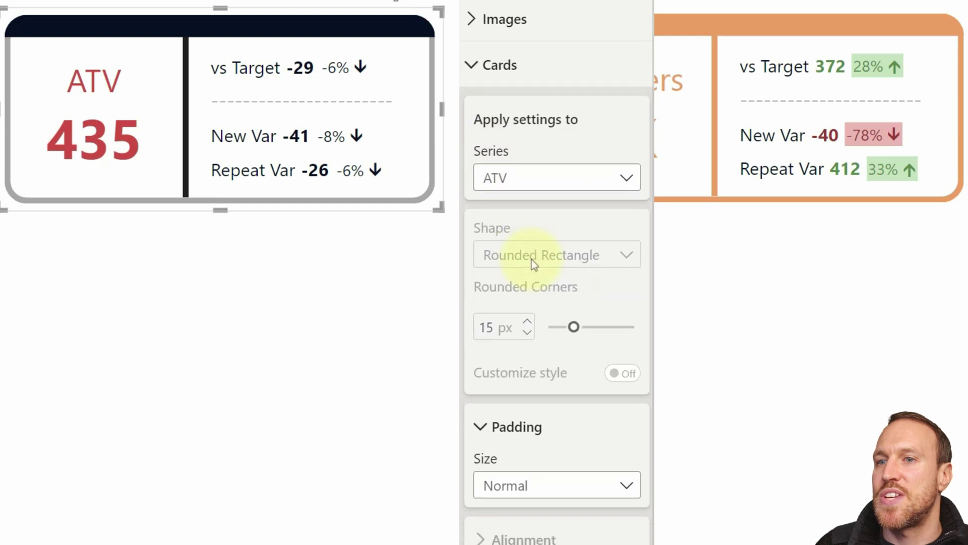
scroll(552, 489, "down", 6)
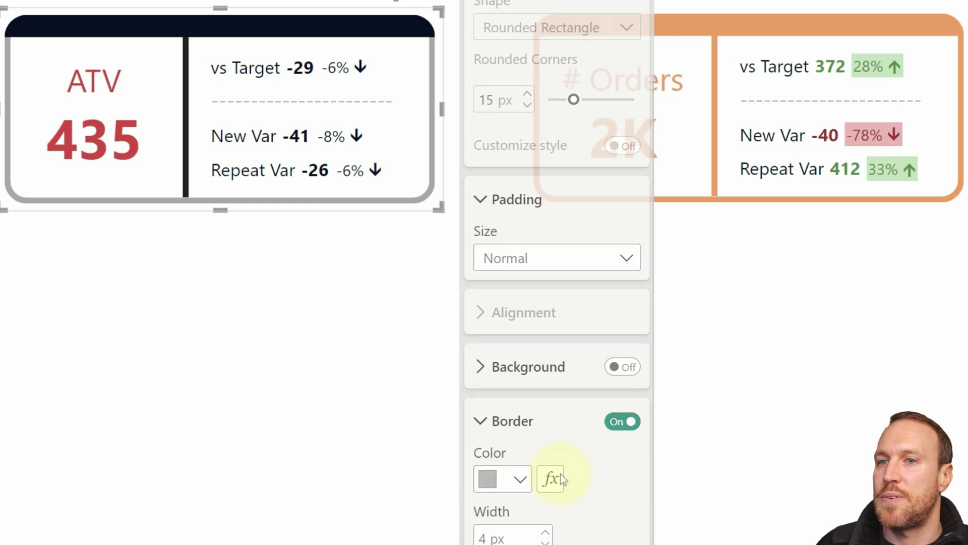
left_click(564, 474)
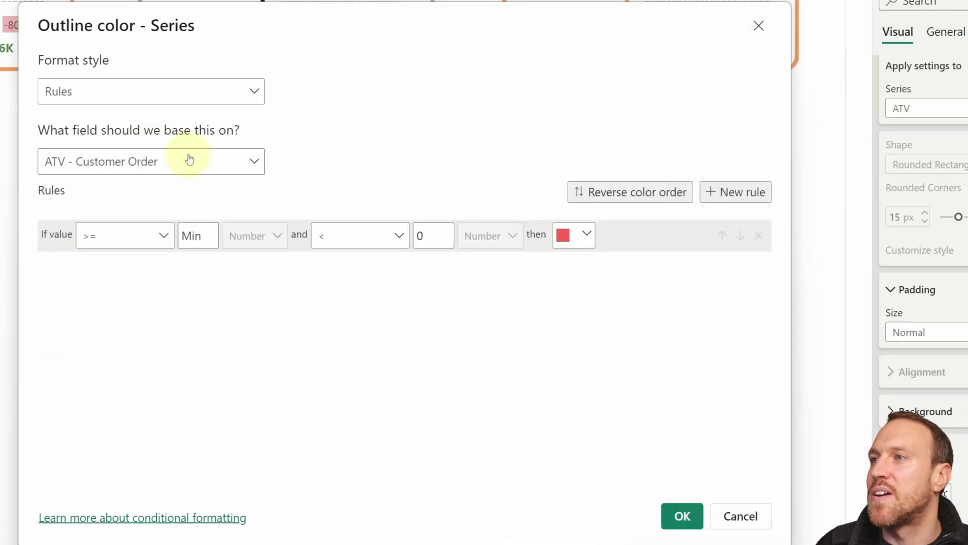
left_click(189, 160)
type("card")
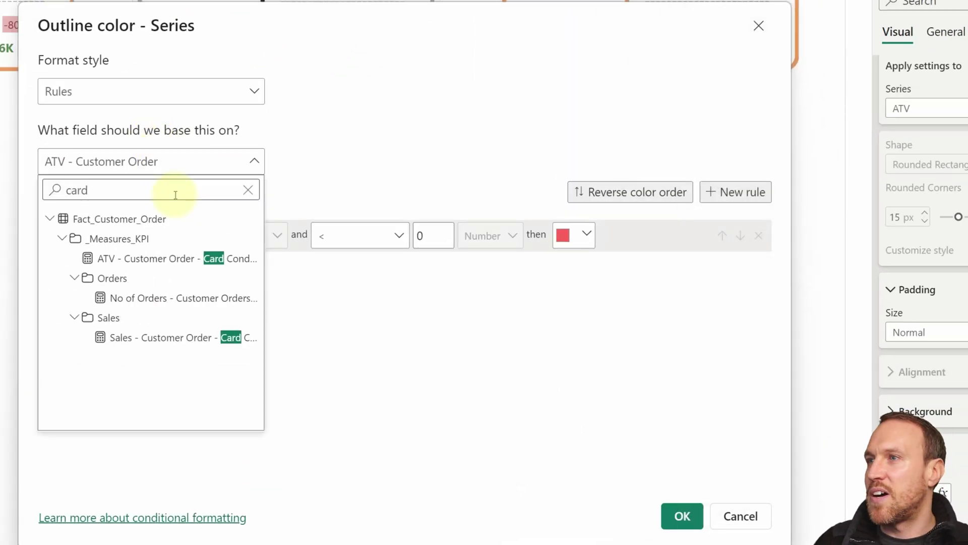
left_click(183, 258)
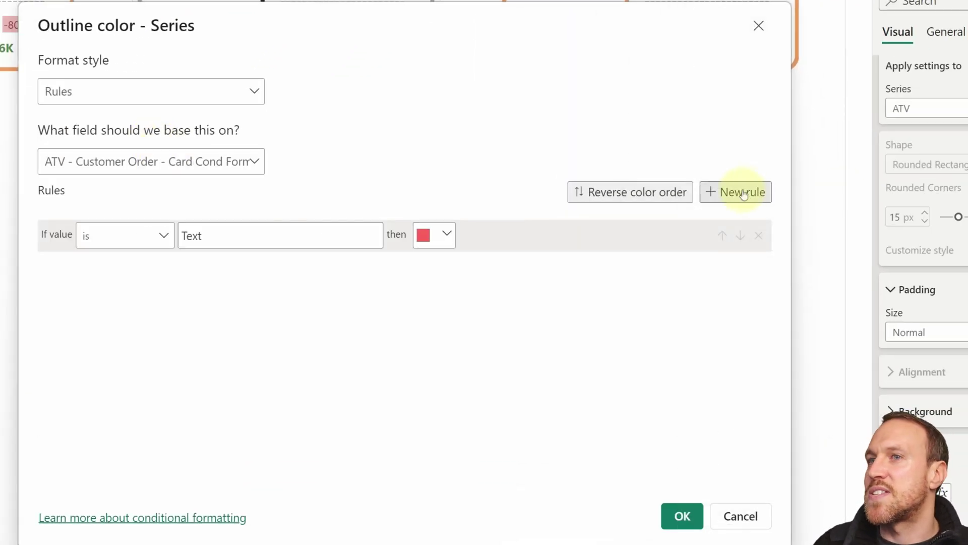
Add two more border color rules and match the three rules to the texts R, A and G in that order
left_click(735, 192)
left_click(735, 191)
left_click(311, 228)
type("R")
left_click(242, 264)
type("A")
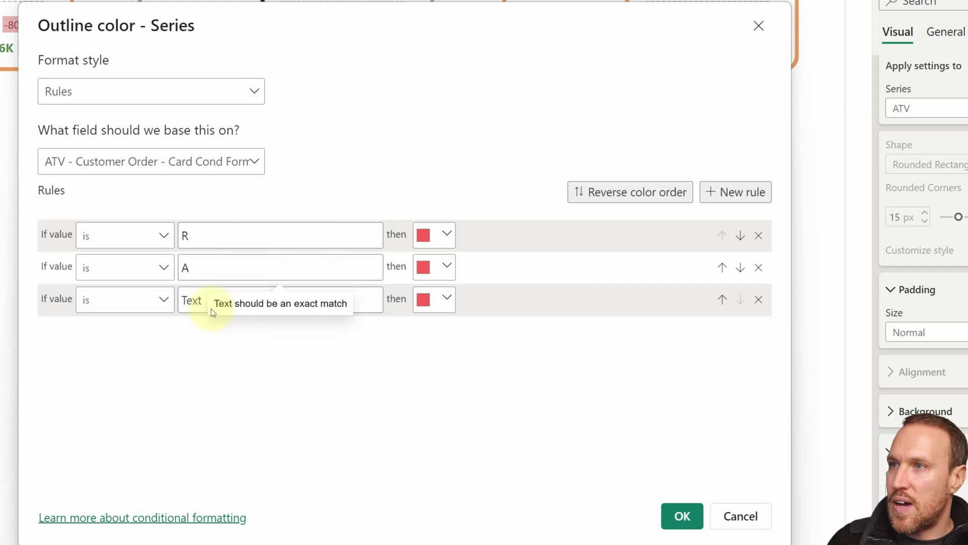
left_click(218, 300)
type("G")
Color the border's R rule dark red, the A rule orange and the G rule green, and apply the border color rules
left_click(444, 235)
left_click(550, 269)
left_click(445, 266)
left_click(618, 269)
left_click(447, 299)
left_click(480, 49)
left_click(683, 516)
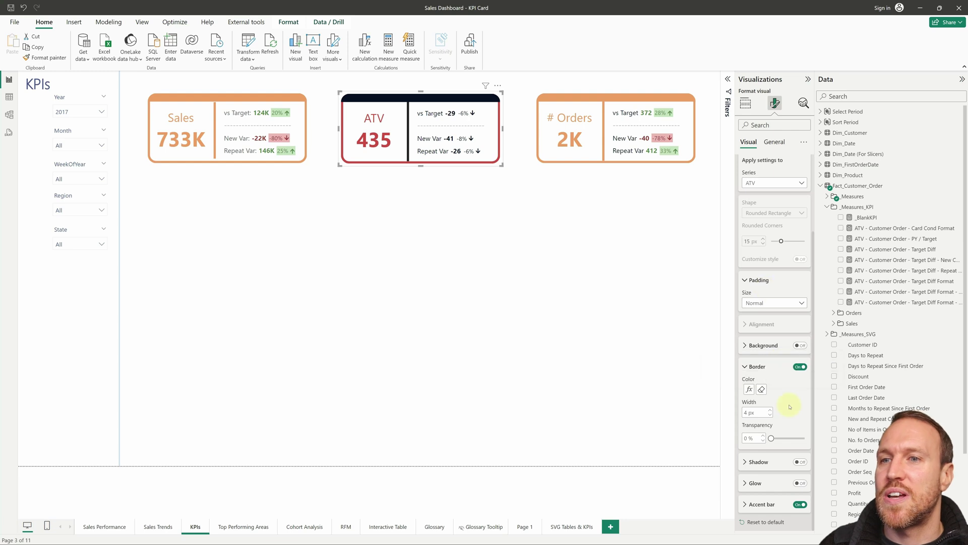
Make the ATV card's accent bar color rule-based, using the ATV - Customer Order - Card Cond Format measure
left_click(777, 367)
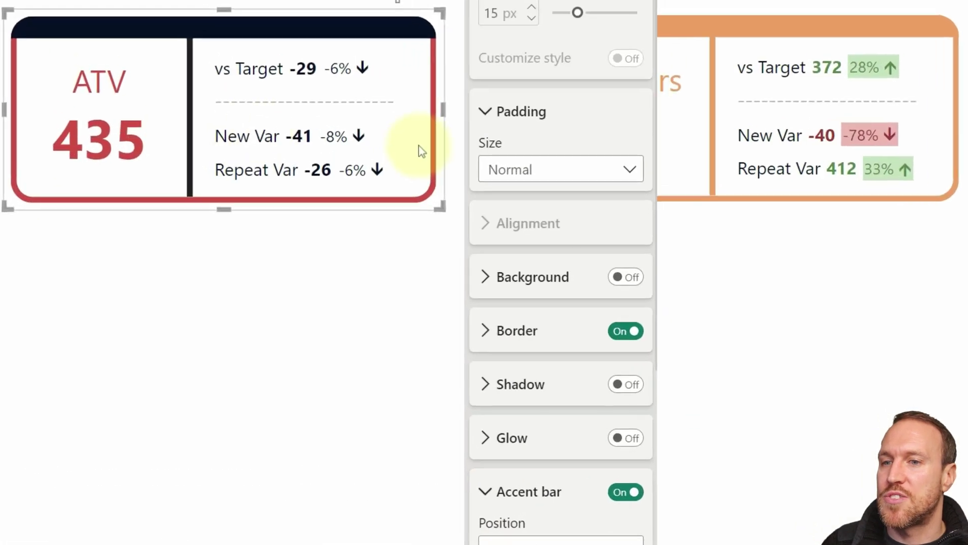
scroll(559, 46, "down", 5)
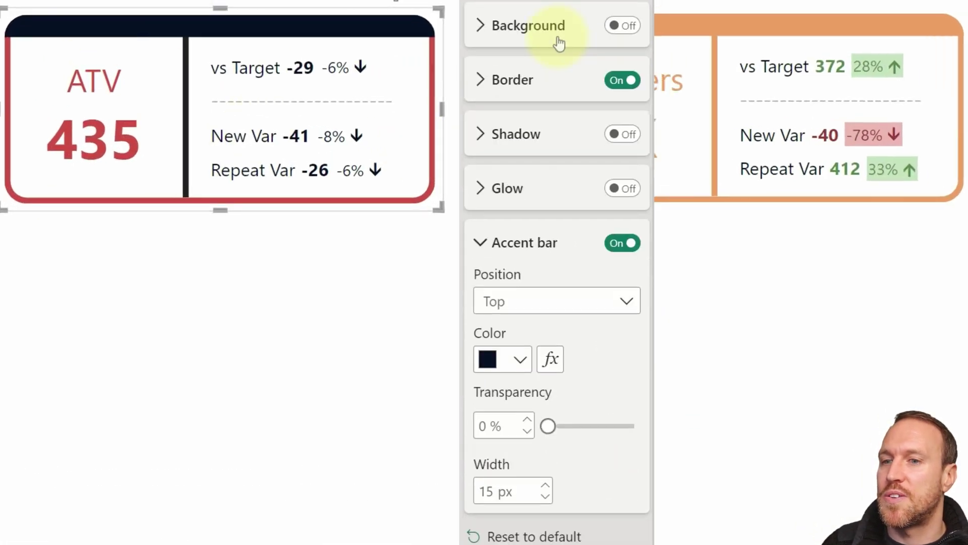
left_click(563, 365)
left_click(99, 94)
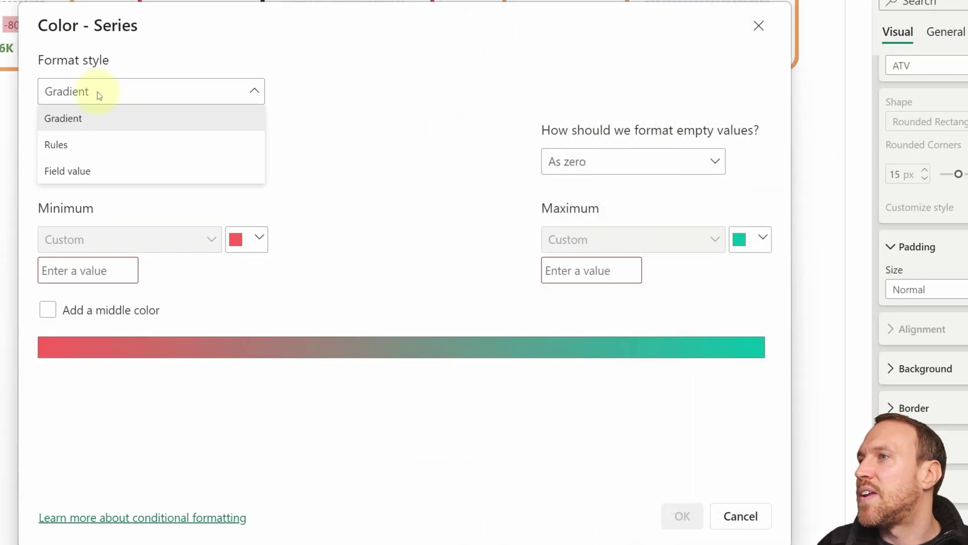
left_click(56, 145)
left_click(167, 162)
type("CARD")
left_click(171, 257)
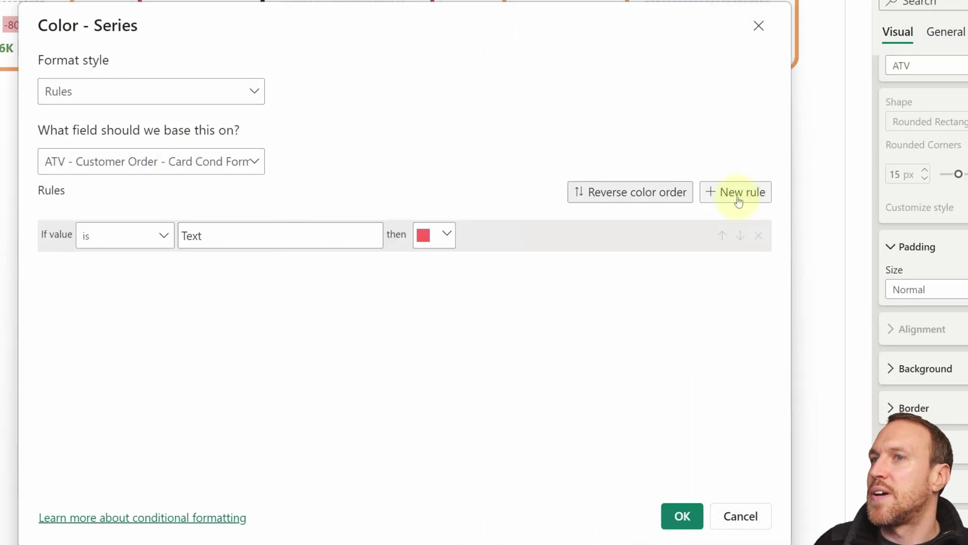
Add two more accent bar color rules and match the three rules to the texts R, A and G in that order
left_click(739, 202)
left_click(739, 202)
left_click(251, 235)
type("R")
left_click(194, 271)
type("A")
left_click(191, 296)
type("G")
Color the accent bar's R rule dark red, the A rule orange and the G rule green, and apply the rules
left_click(434, 267)
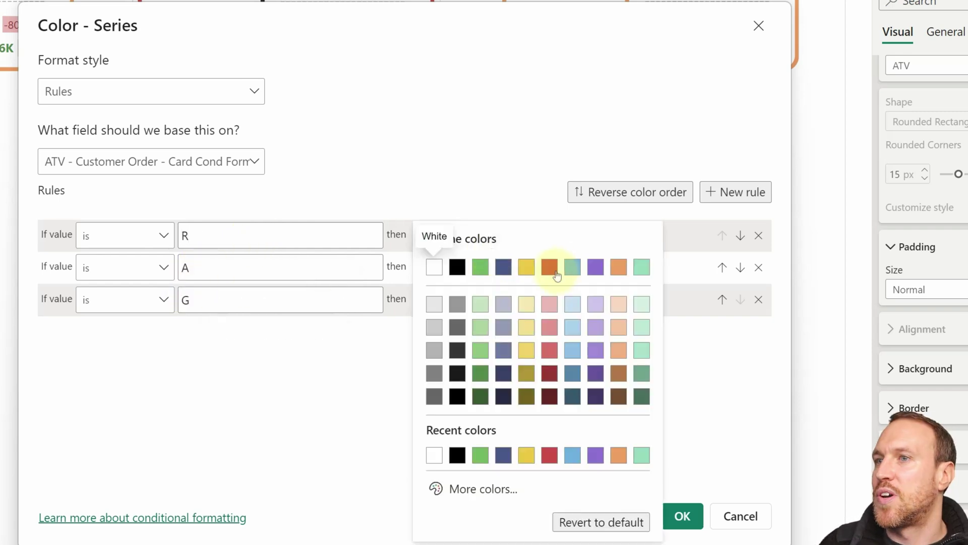
left_click(550, 267)
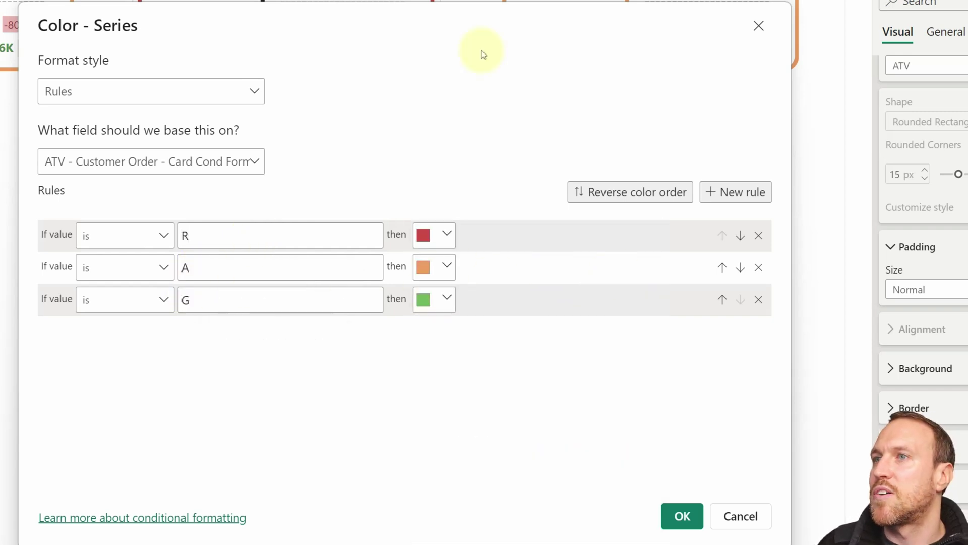
left_click(682, 515)
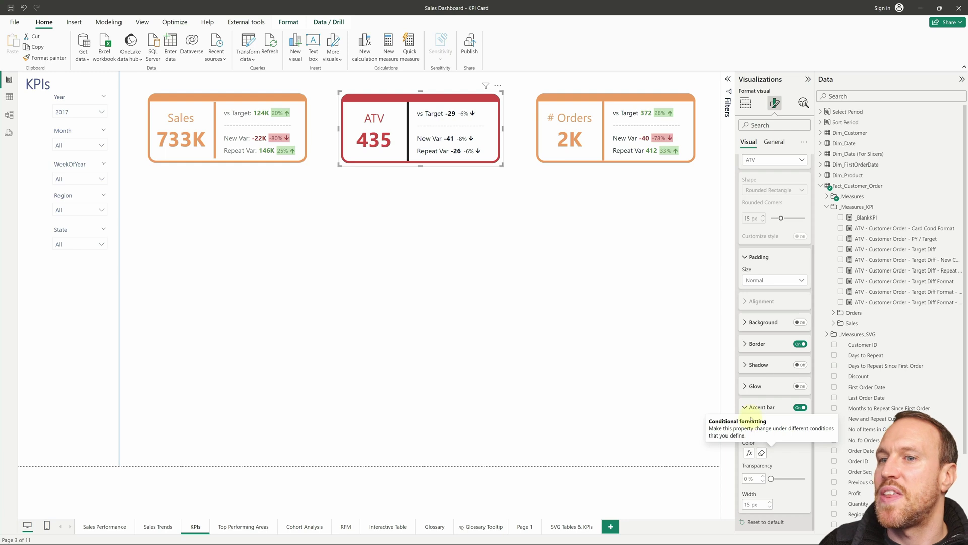
Make the reference label divider color rule-based for all series, using the ATV - Customer Order - Card Cond Format measure
scroll(751, 419, "up", 2)
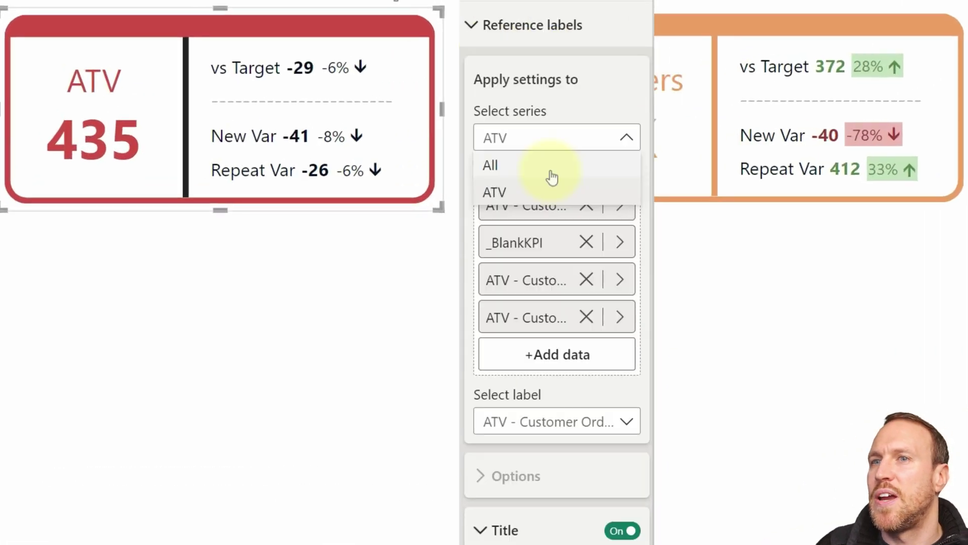
left_click(555, 167)
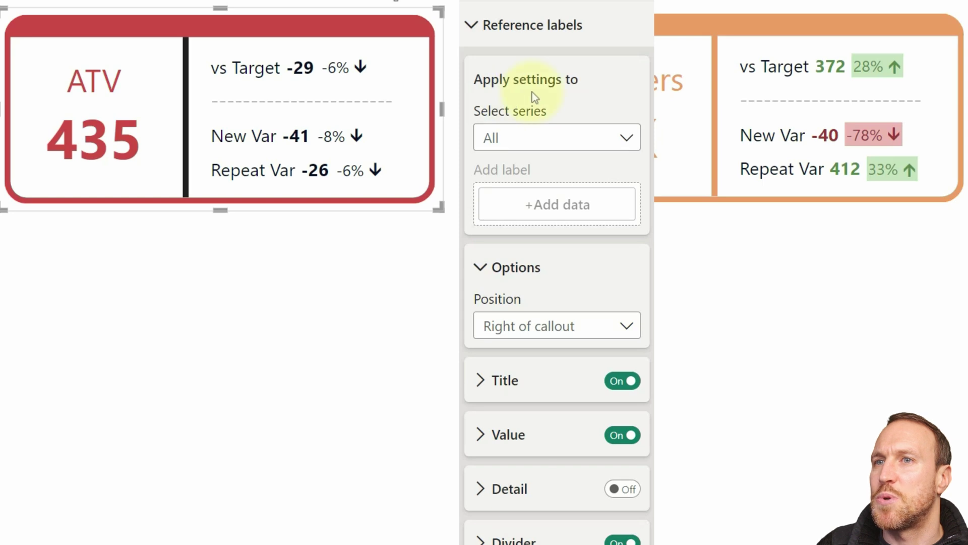
left_click(496, 539)
scroll(539, 449, "down", 5)
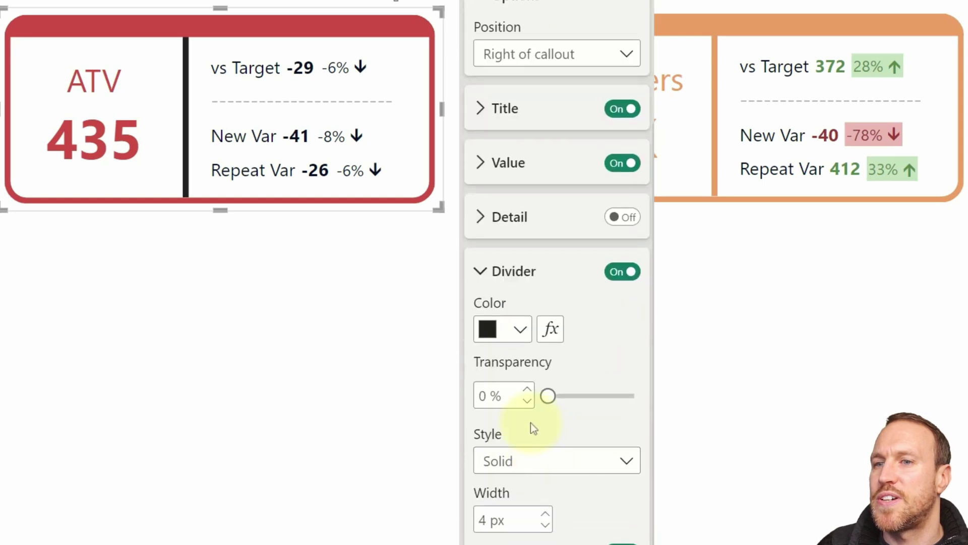
left_click(550, 329)
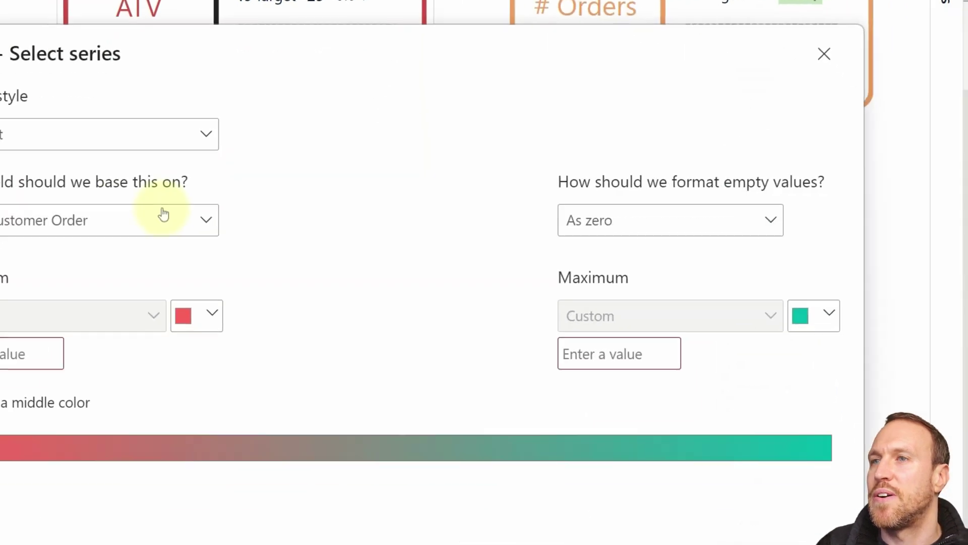
left_click(155, 99)
left_click(138, 144)
left_click(209, 162)
type("CARD")
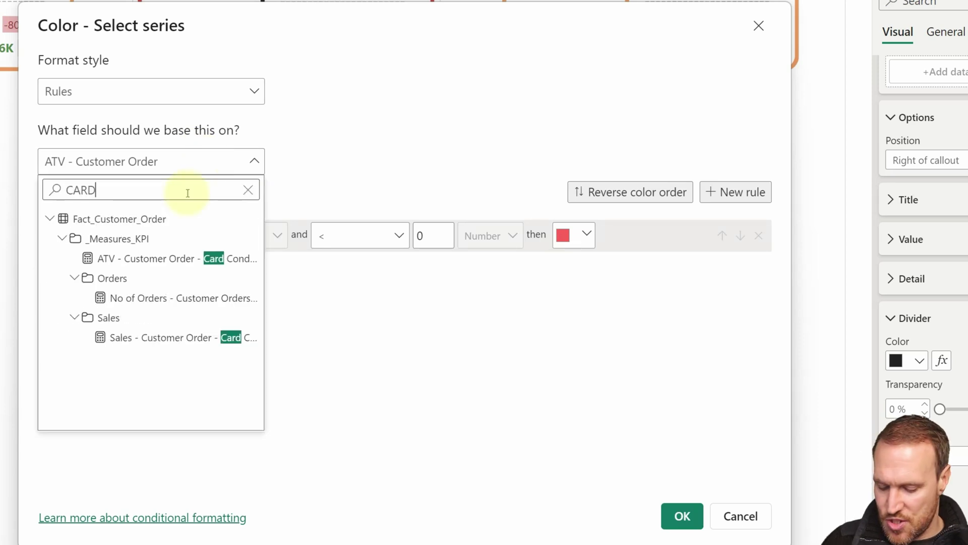
left_click(192, 258)
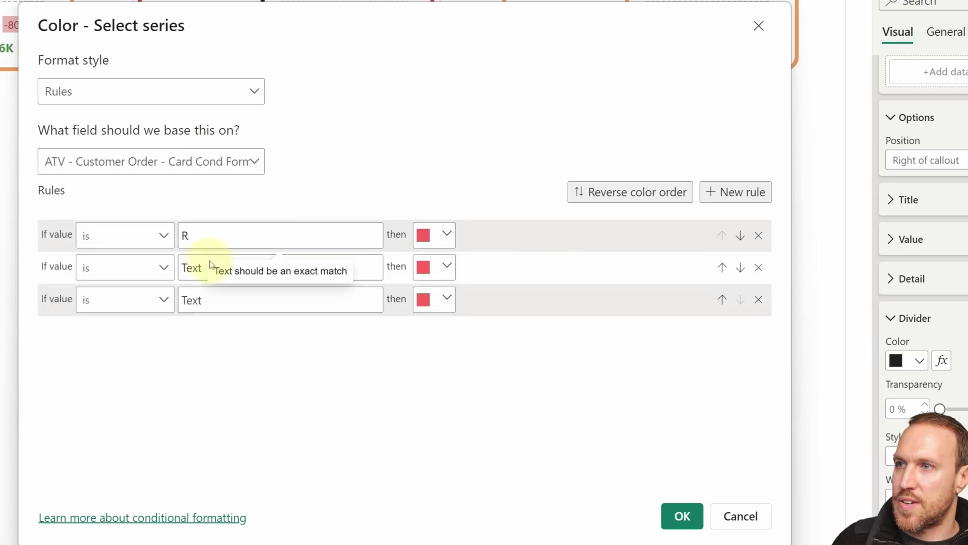
Match the three divider color rules to the texts R, A and G in that order
left_click(210, 266)
type("A")
left_click(202, 299)
type("G")
Color the divider's R rule dark red, the A rule orange and the G rule green, and apply the divider color rules
left_click(440, 235)
left_click(550, 267)
left_click(439, 268)
left_click(618, 267)
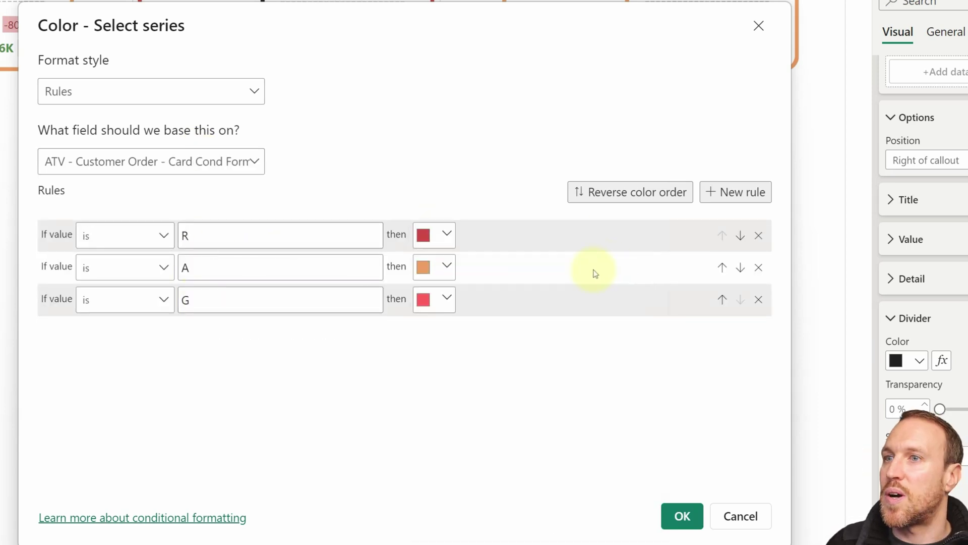
left_click(440, 299)
left_click(640, 47)
left_click(682, 516)
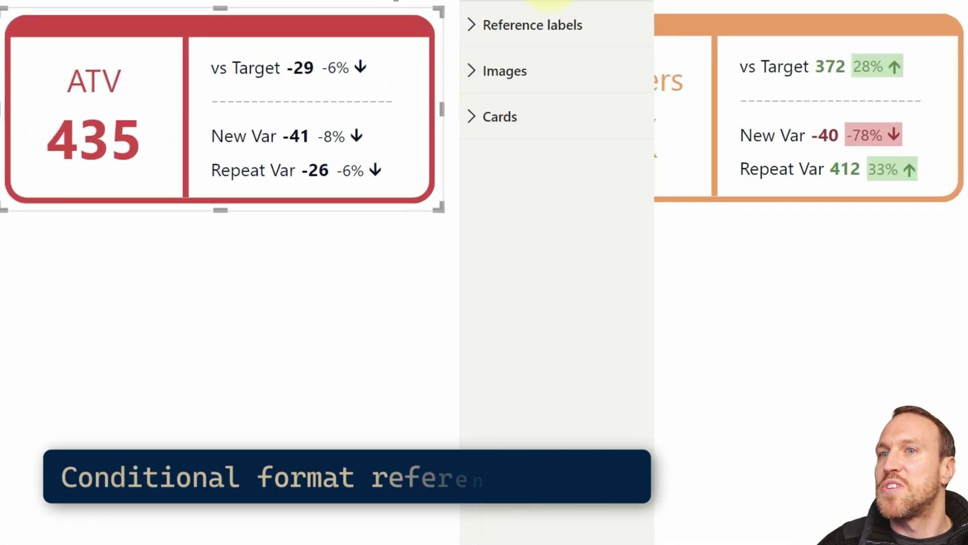
Select the vs Target reference label of the ATV series as the label to format
left_click(701, 149)
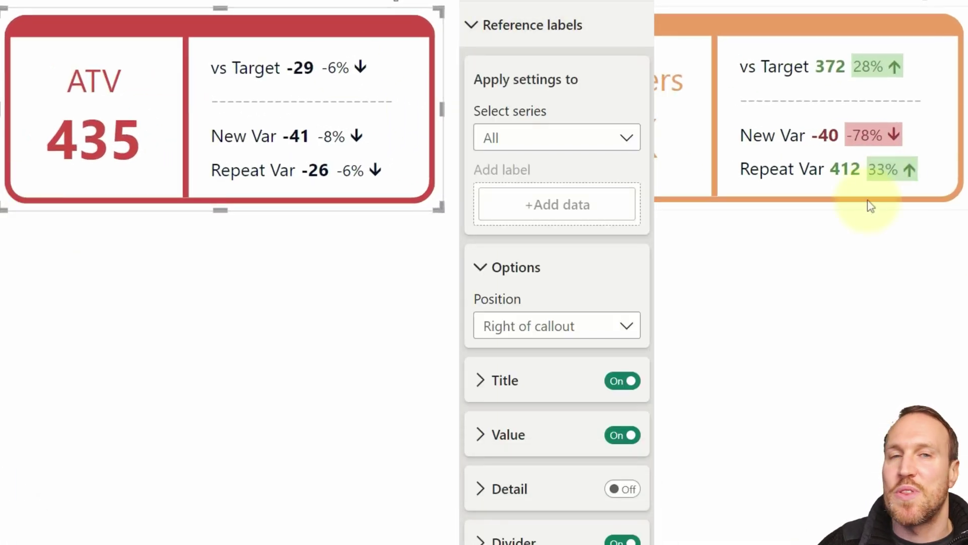
left_click(527, 136)
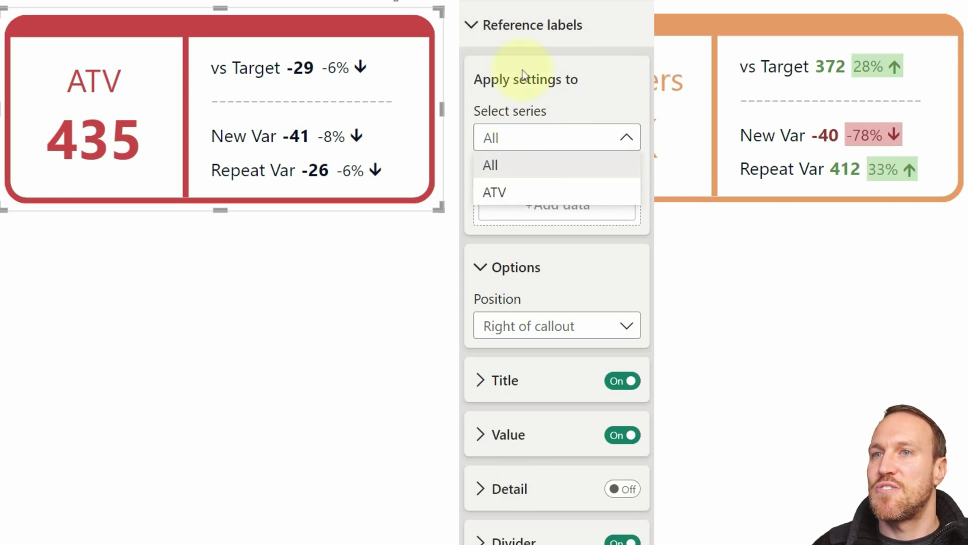
left_click(524, 192)
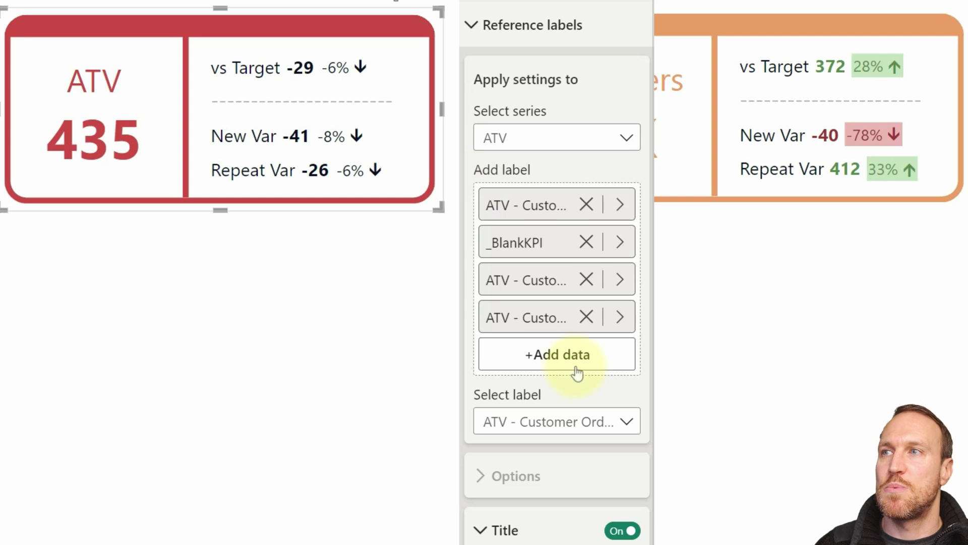
scroll(554, 222, "down", 3)
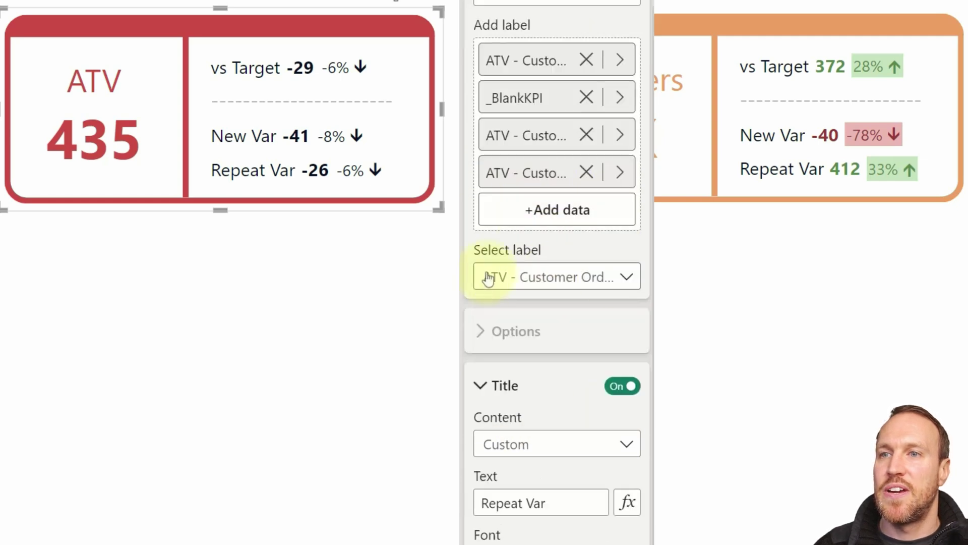
left_click(503, 280)
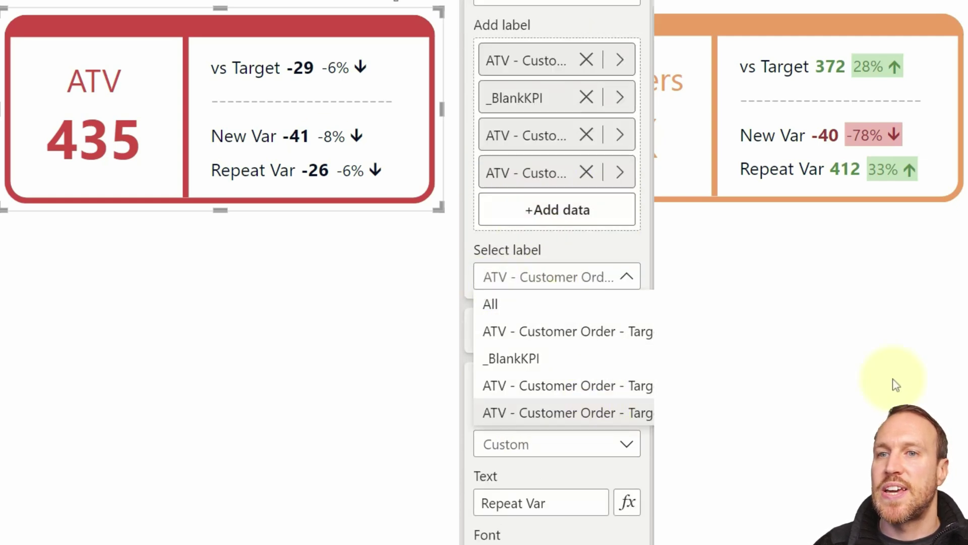
left_click(564, 335)
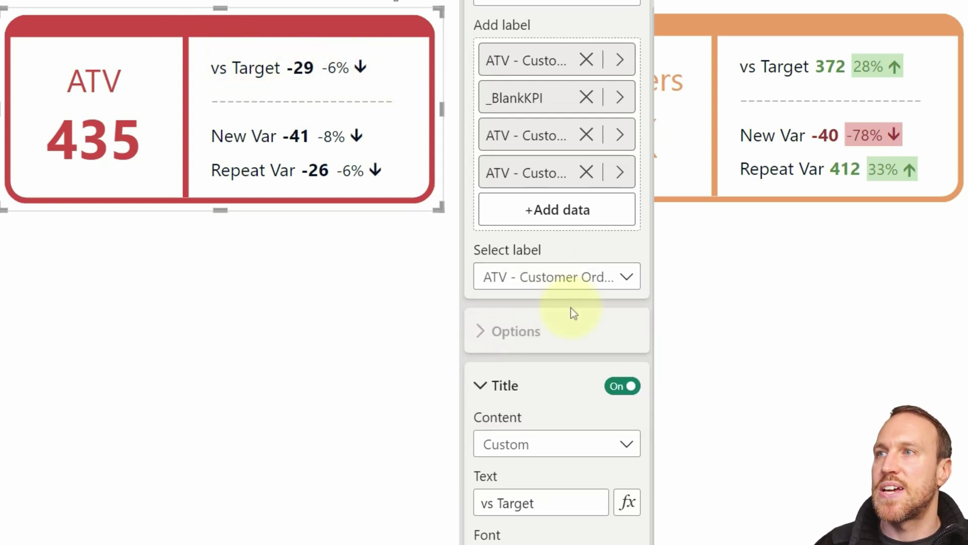
Switch the vs Target label value's font color to rules-based formatting and add two more rules
scroll(571, 308, "down", 5)
scroll(574, 313, "down", 1)
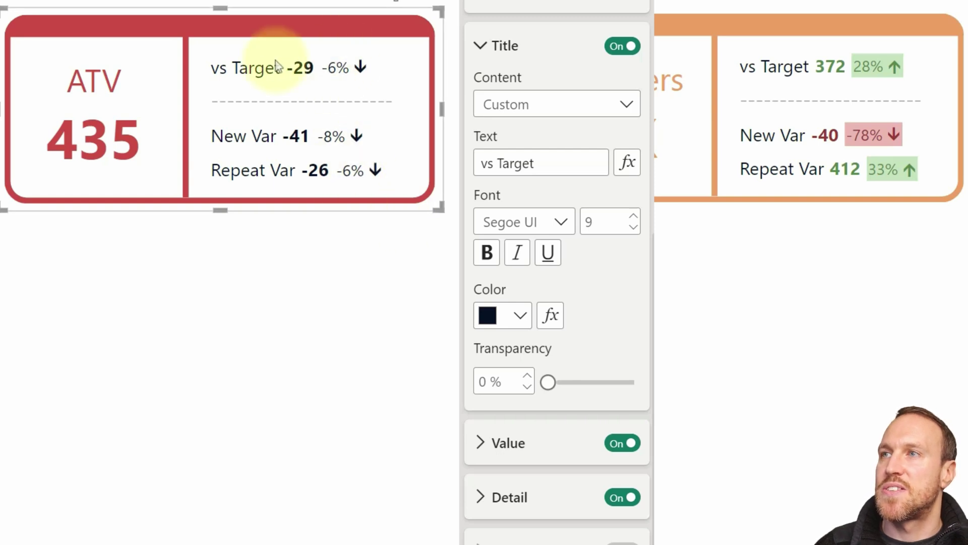
left_click(555, 435)
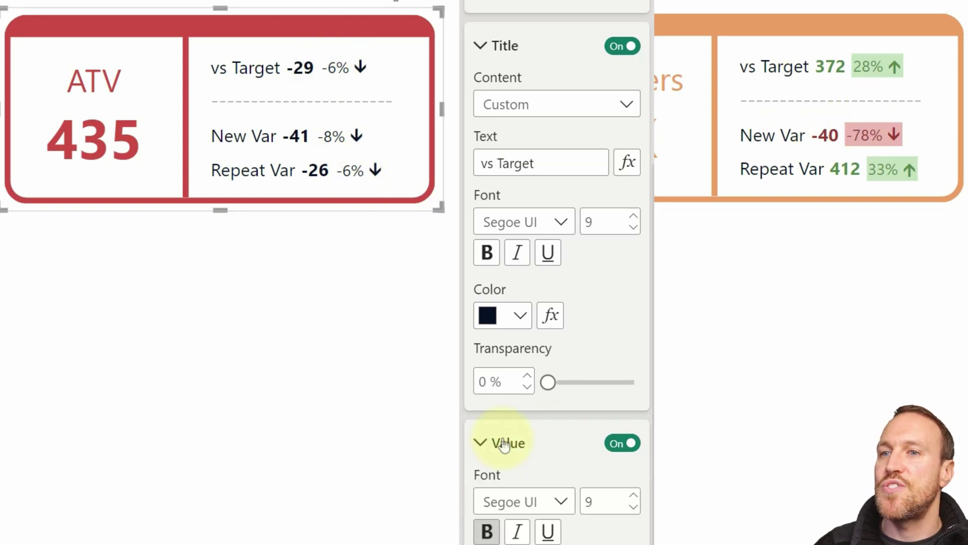
scroll(552, 442, "down", 5)
left_click(551, 304)
left_click(126, 94)
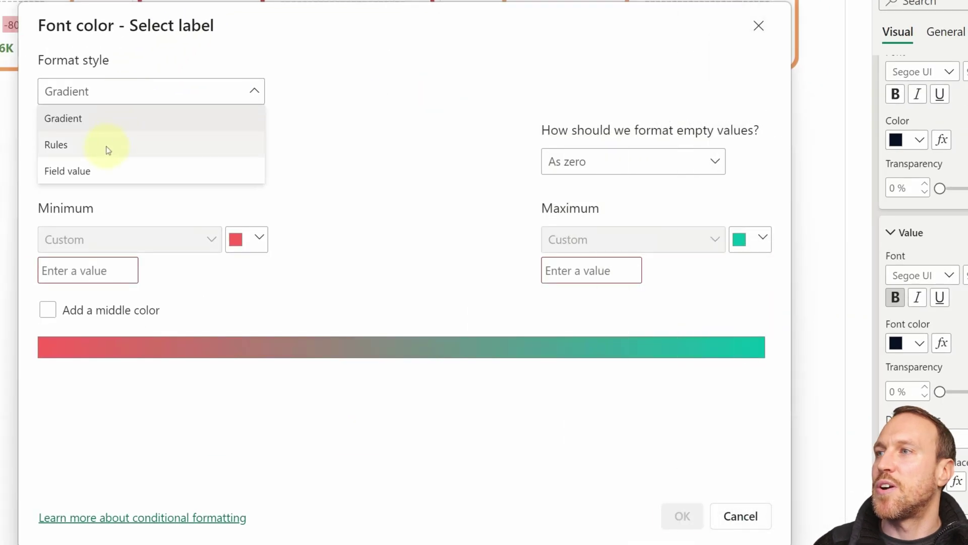
left_click(106, 146)
left_click(753, 198)
left_click(753, 198)
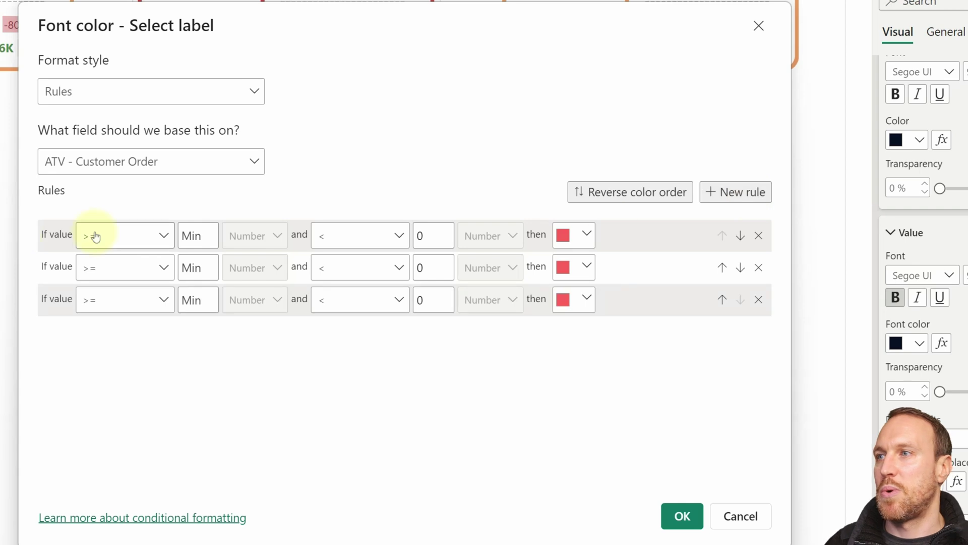
Base the vs Target value's font color rules on the ATV - Customer Order - Target Diff measure
left_click(162, 164)
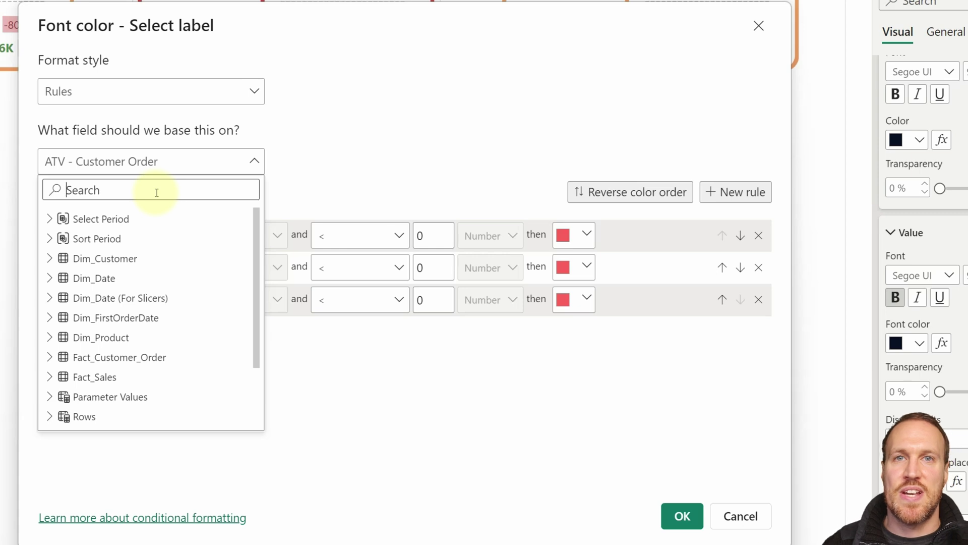
type("TAR")
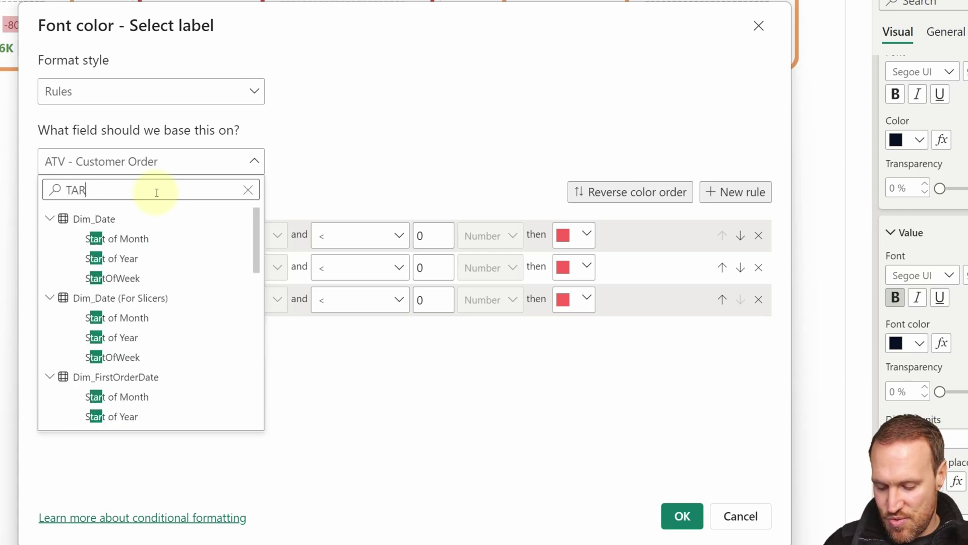
type("GET DIFF")
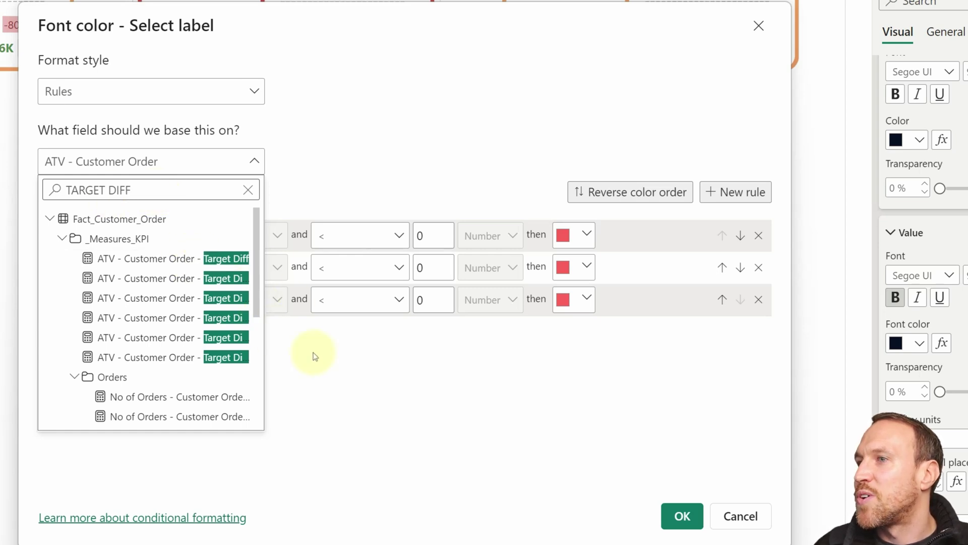
left_click(191, 260)
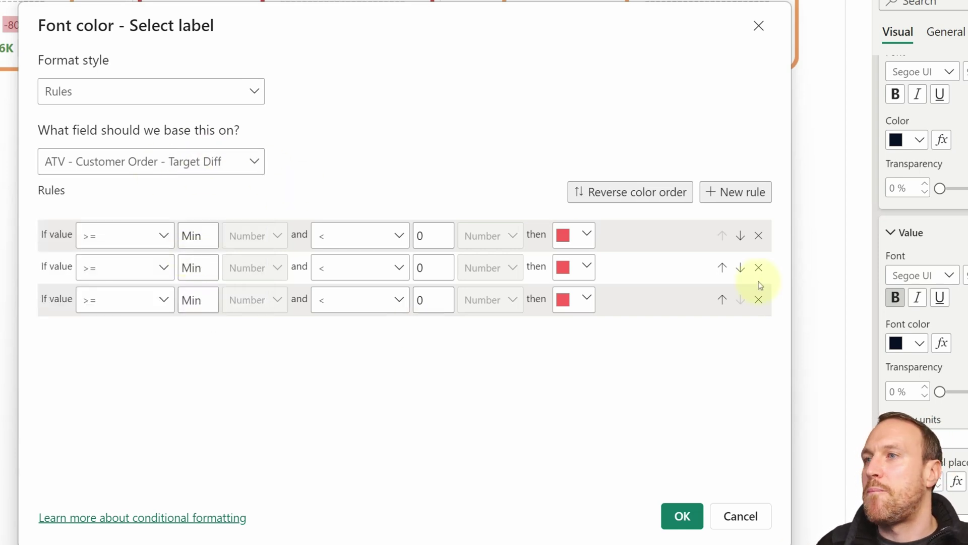
Color the first font color rule a darker red, the second a darker orange and the third a darker green
left_click(587, 235)
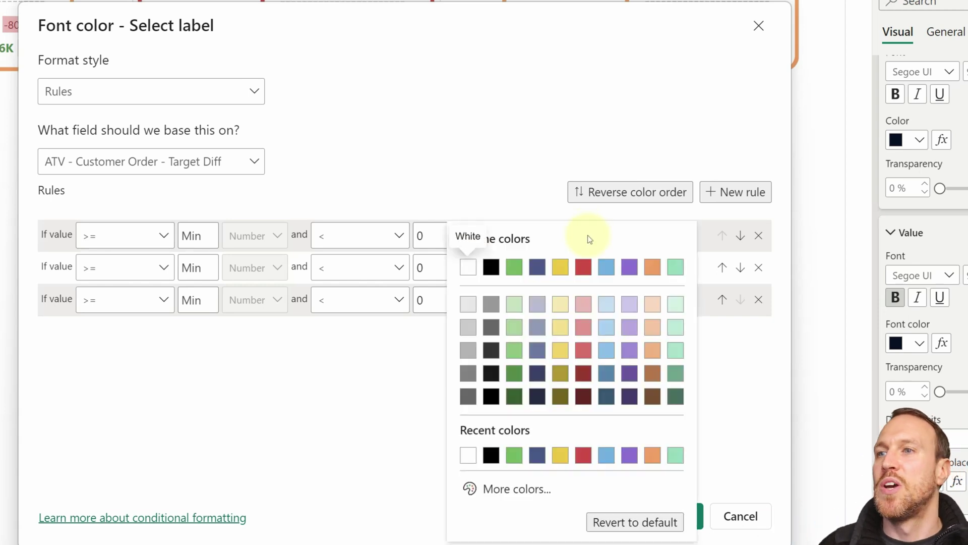
left_click(583, 373)
left_click(587, 264)
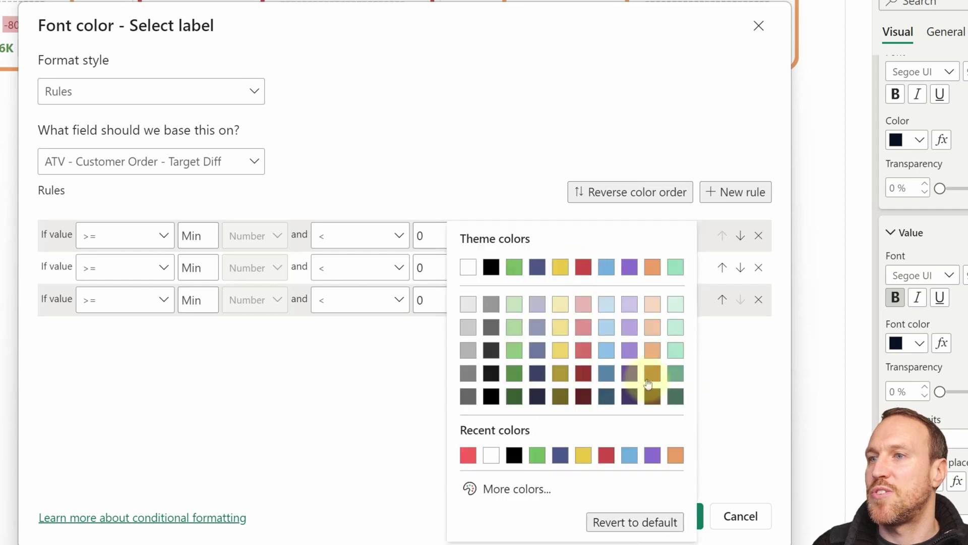
left_click(653, 372)
left_click(575, 300)
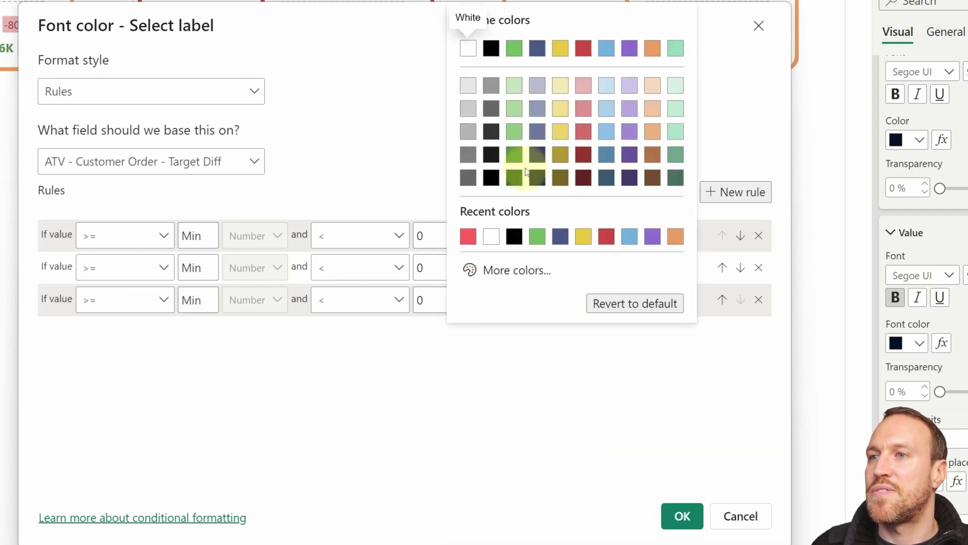
left_click(514, 155)
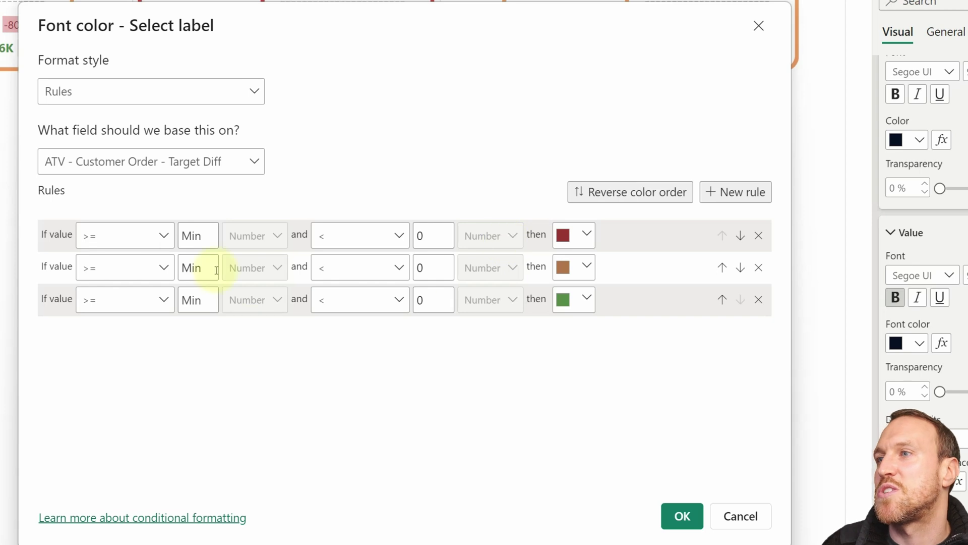
Make the second font color rule of the vs Target value apply when the difference equals 0
left_click(162, 234)
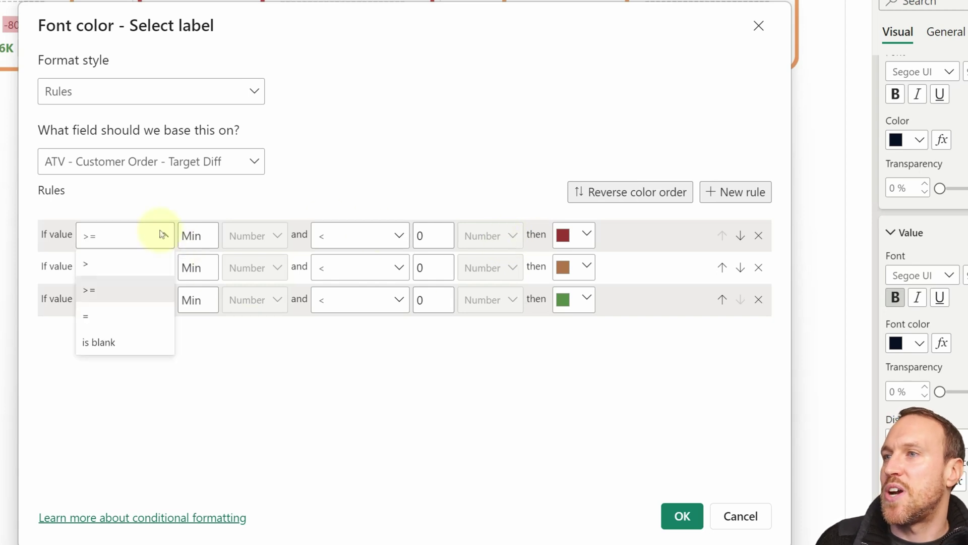
left_click(151, 246)
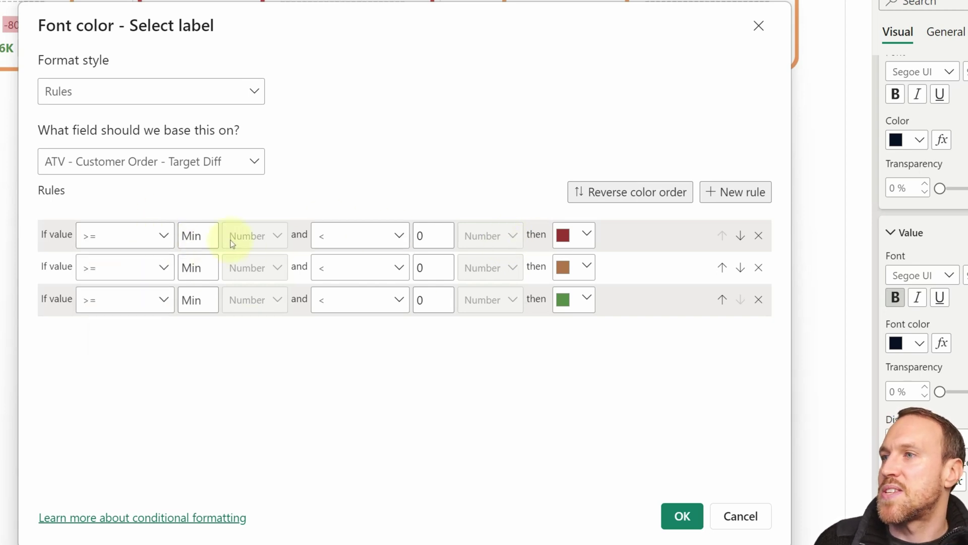
left_click(136, 267)
left_click(122, 347)
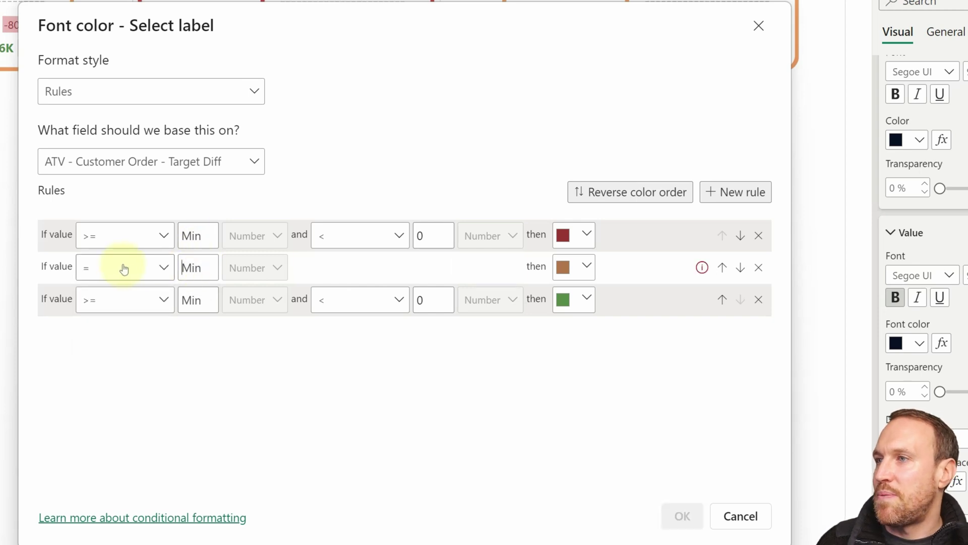
type("0")
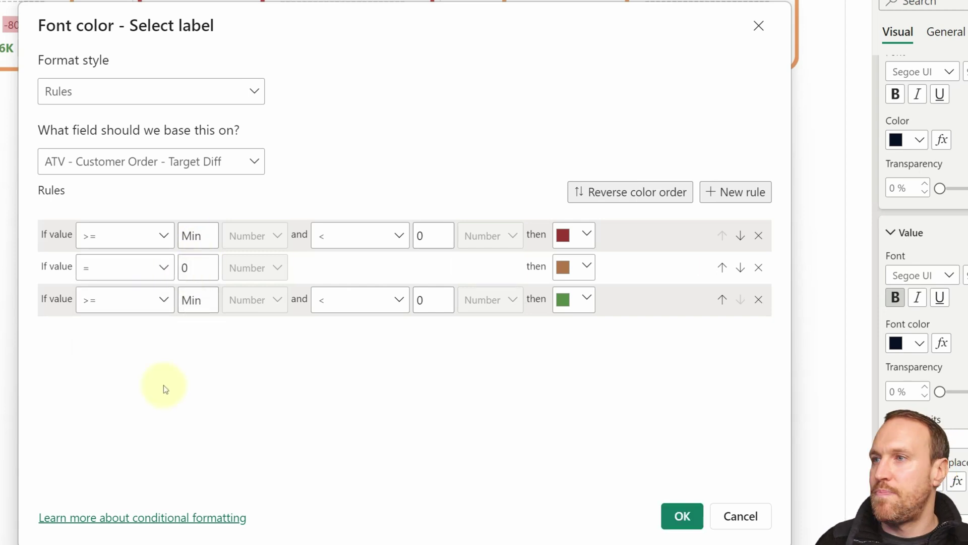
Make the green rule cover differences greater than 0 and less than Max, and apply the vs Target value's font color rules
left_click(153, 299)
left_click(85, 327)
left_click(189, 300)
type("0")
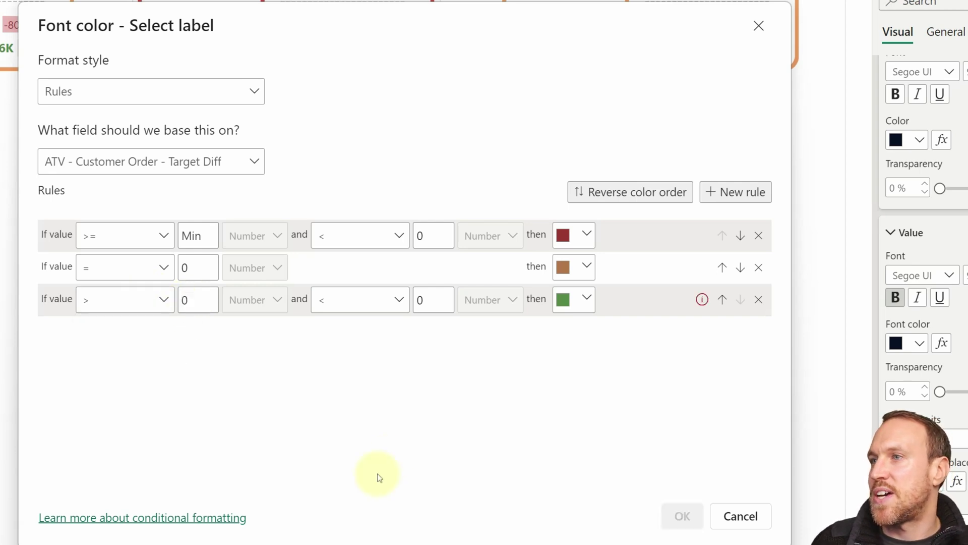
mouse_move(705, 304)
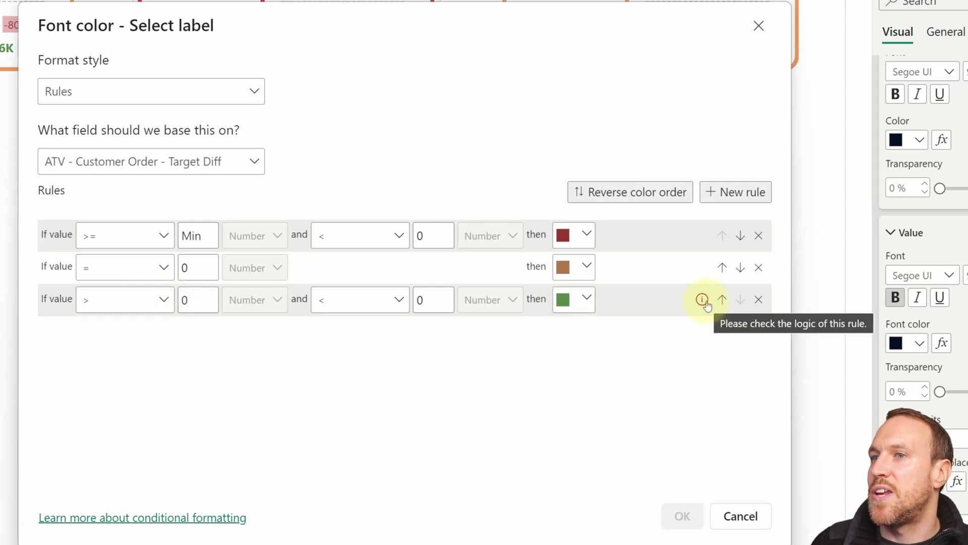
left_click(433, 300)
key("BackSpace")
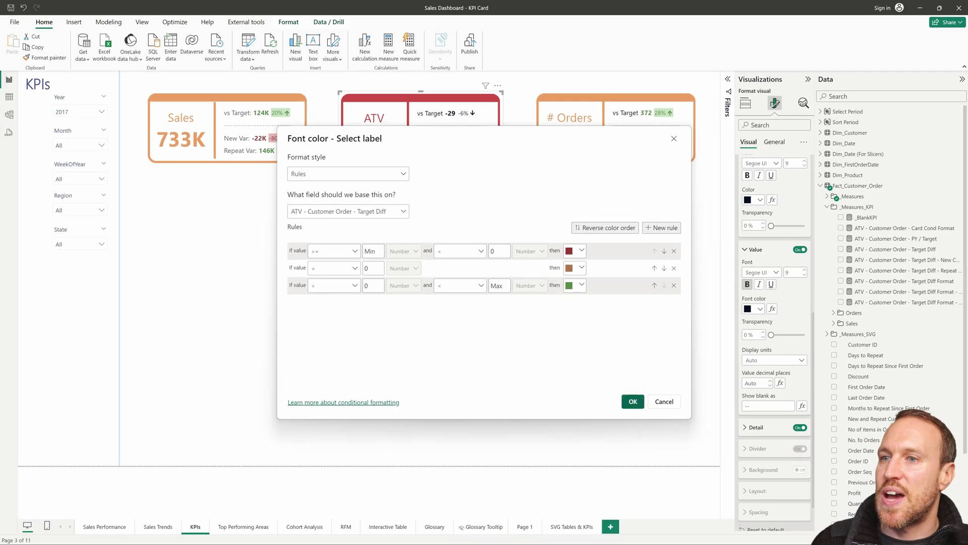
left_click(633, 401)
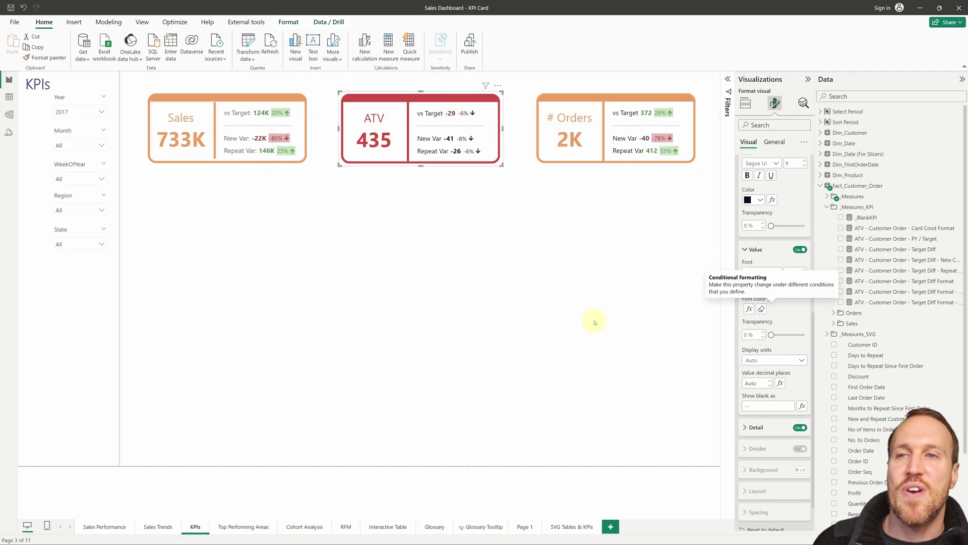
Switch the vs Target label detail's font color to rules-based formatting and add two more rules
left_click(756, 427)
scroll(783, 374, "down", 4)
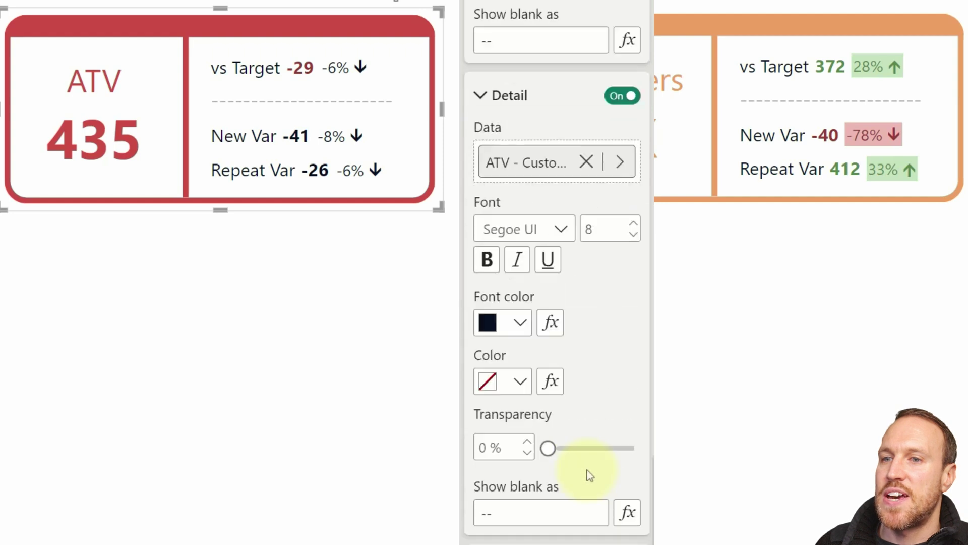
scroll(590, 474, "down", 1)
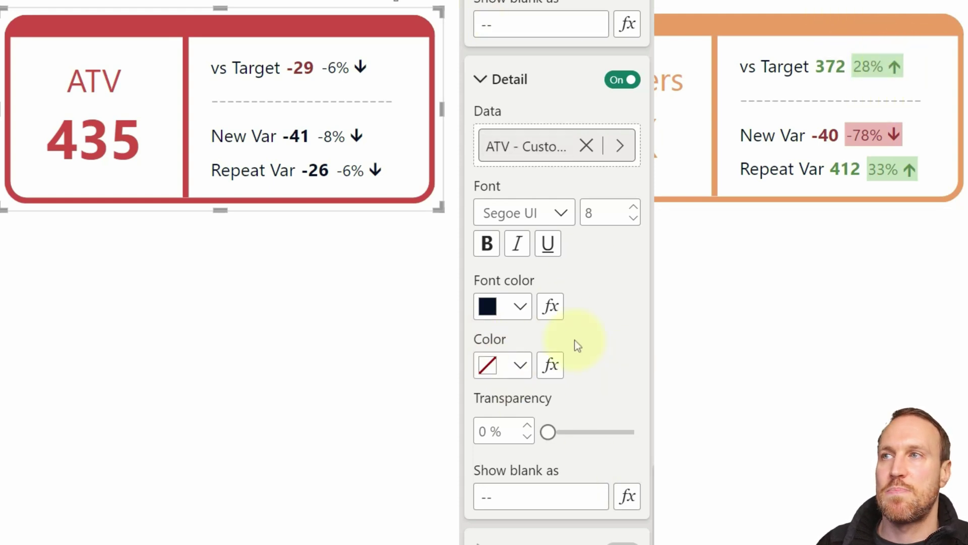
left_click(552, 306)
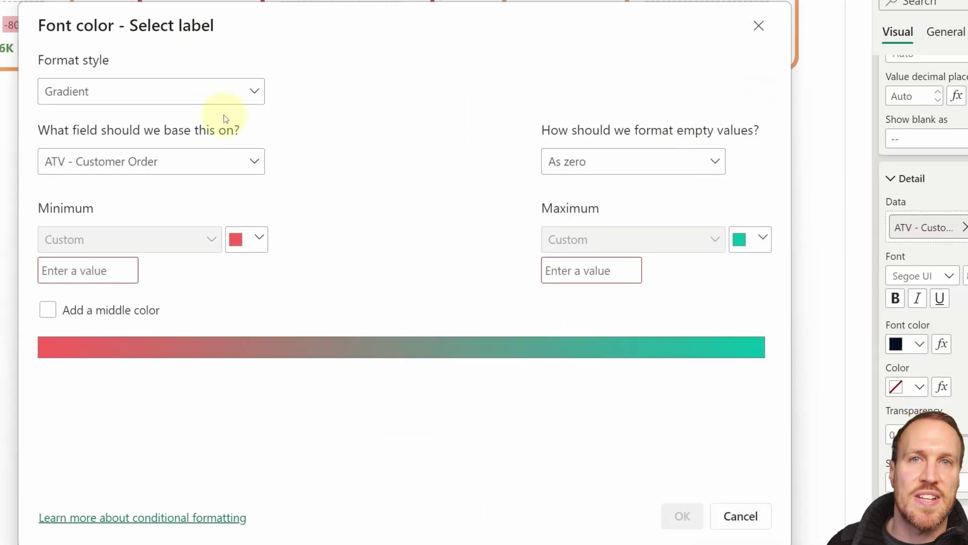
left_click(212, 100)
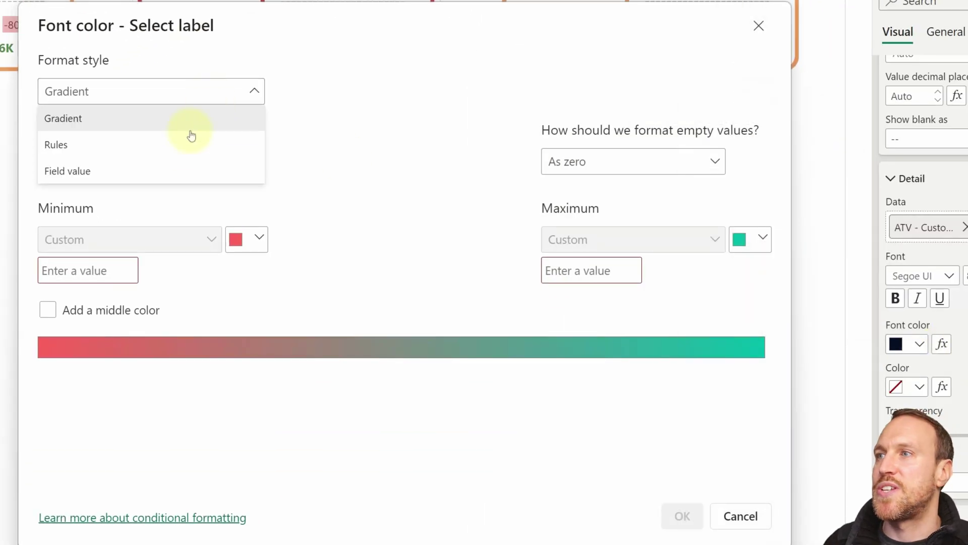
left_click(183, 146)
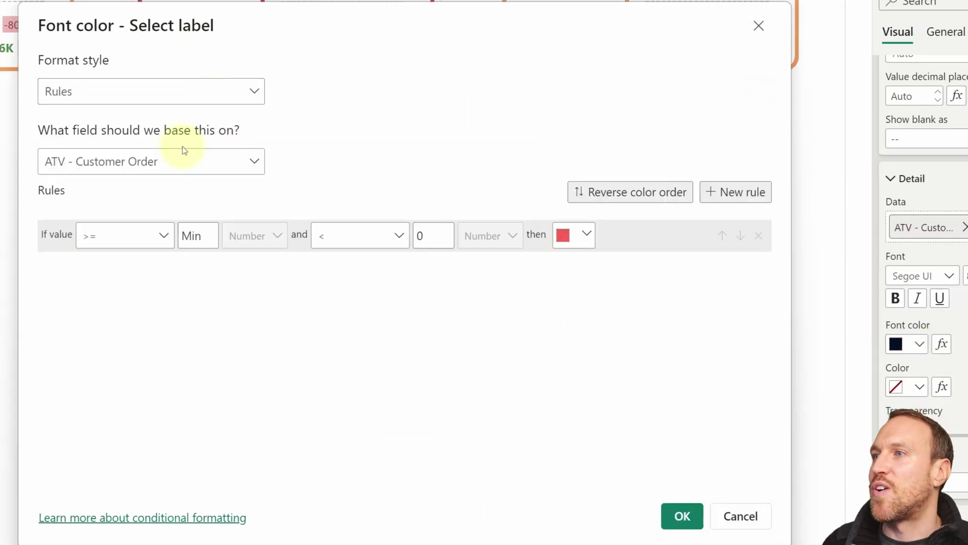
left_click(746, 198)
left_click(747, 199)
Base the vs Target detail's font color rules on the ATV - Customer Order - Target Diff measure
left_click(222, 160)
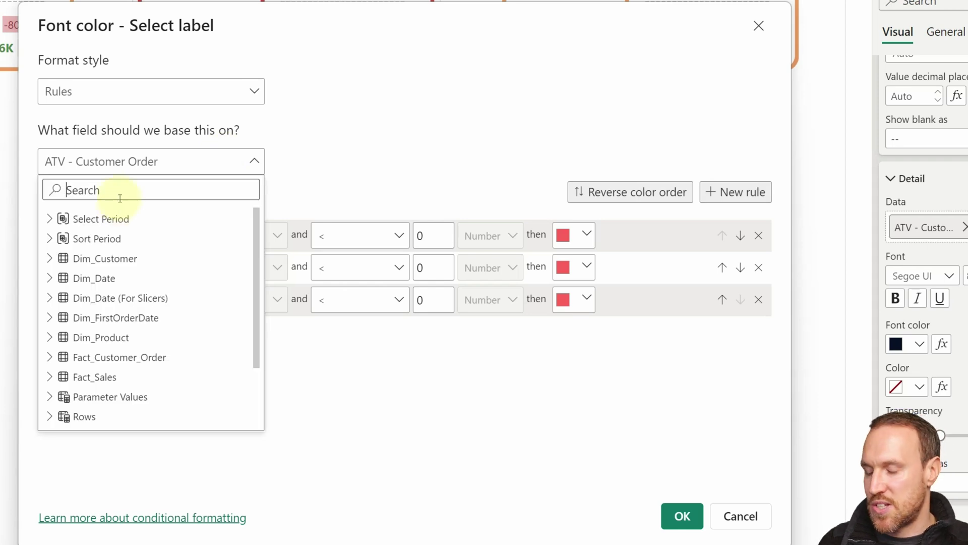
type("target")
left_click(146, 277)
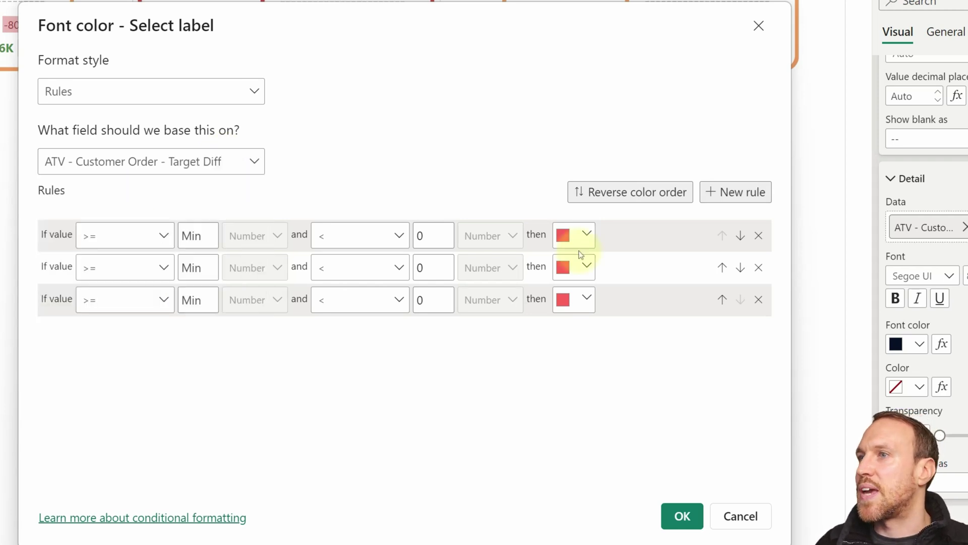
Color the detail's three font color rules darker red, darker orange and darker green, in that order
left_click(574, 235)
left_click(584, 376)
left_click(574, 268)
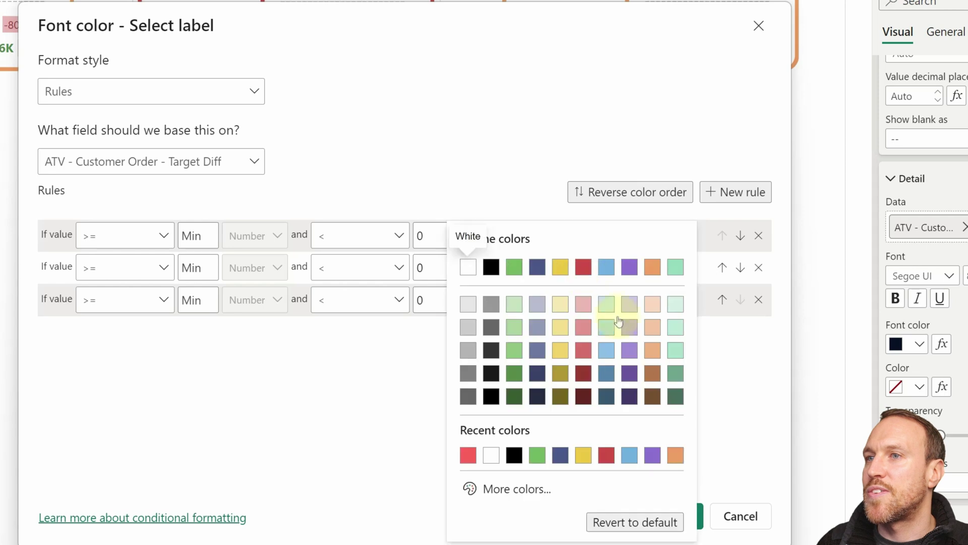
left_click(651, 372)
left_click(570, 298)
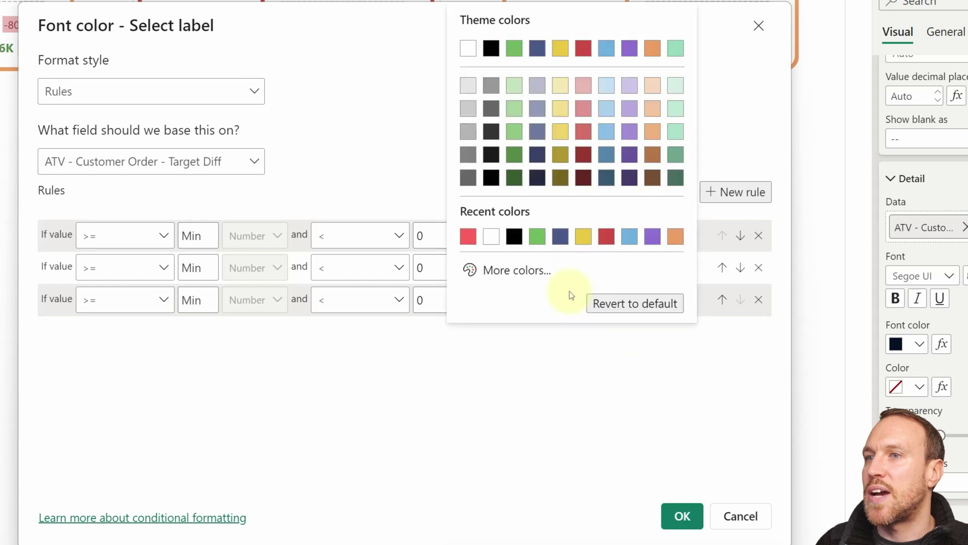
left_click(514, 155)
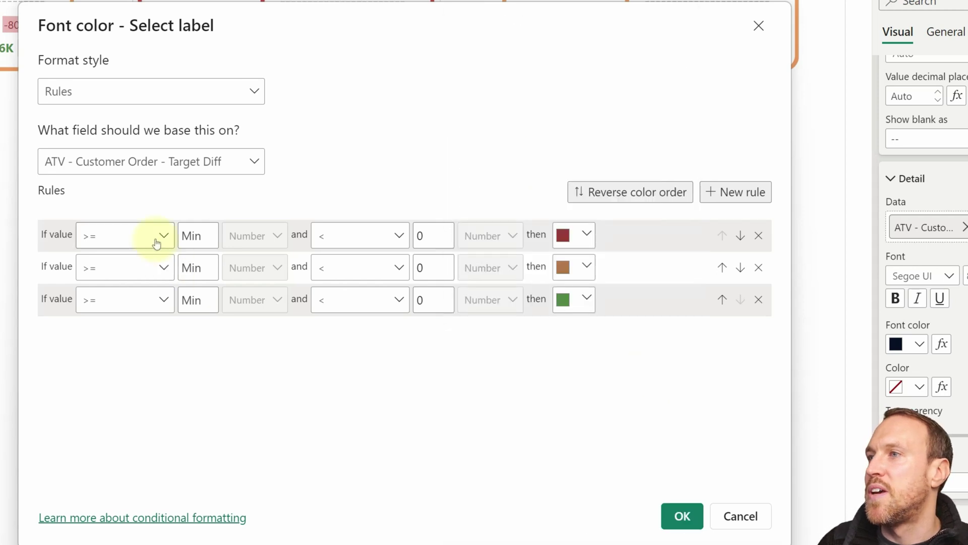
Set the detail's orange rule to equal 0 and the green rule to above 0 and below Max, and apply the font color
left_click(154, 268)
left_click(130, 347)
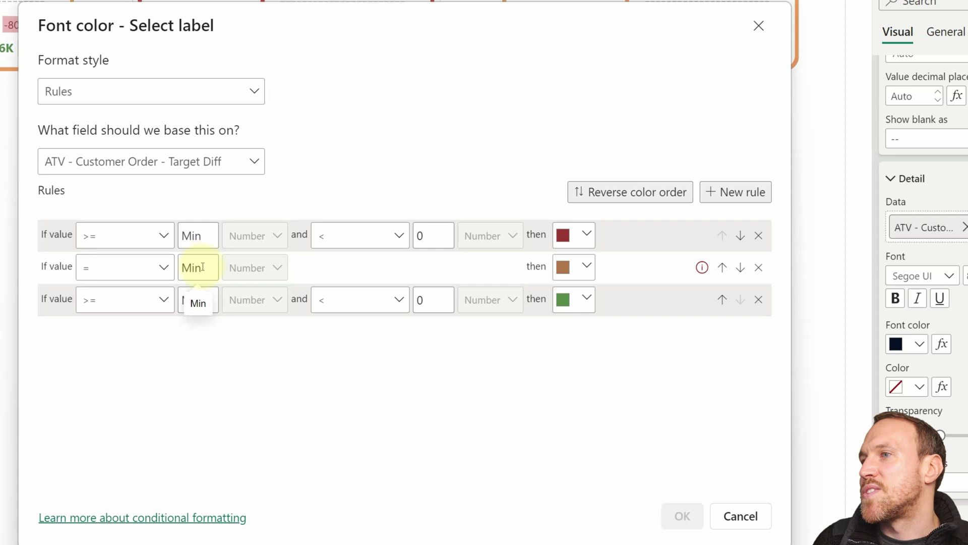
type("0")
left_click(194, 300)
type("0")
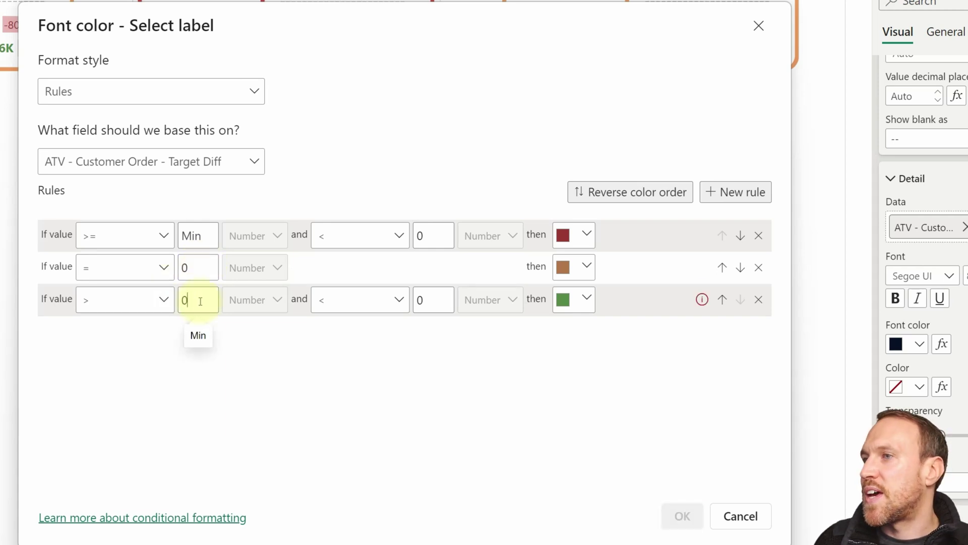
left_click(426, 299)
left_click(434, 335)
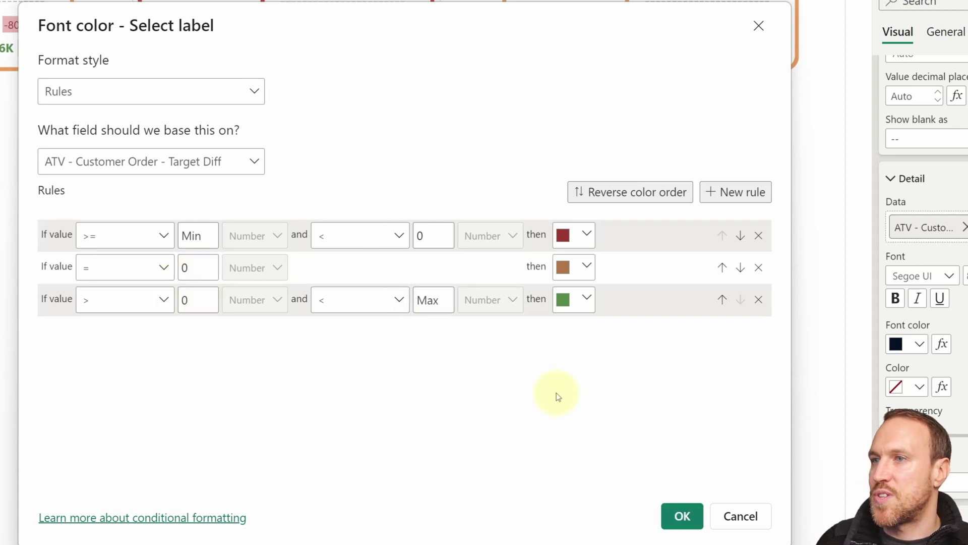
left_click(683, 516)
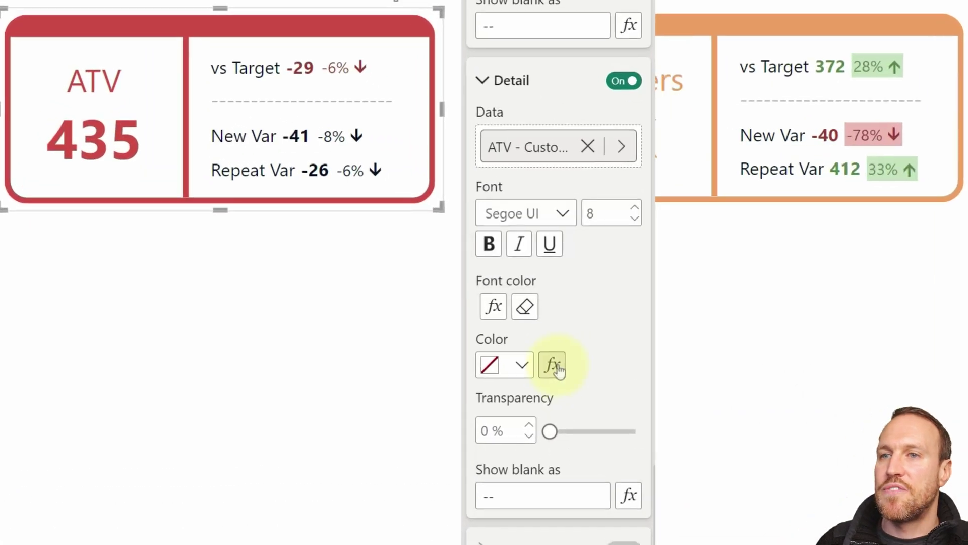
Set the vs Target detail's background color to three rules based on the ATV - Customer Order - Target Diff measure
left_click(772, 332)
left_click(183, 123)
left_click(181, 174)
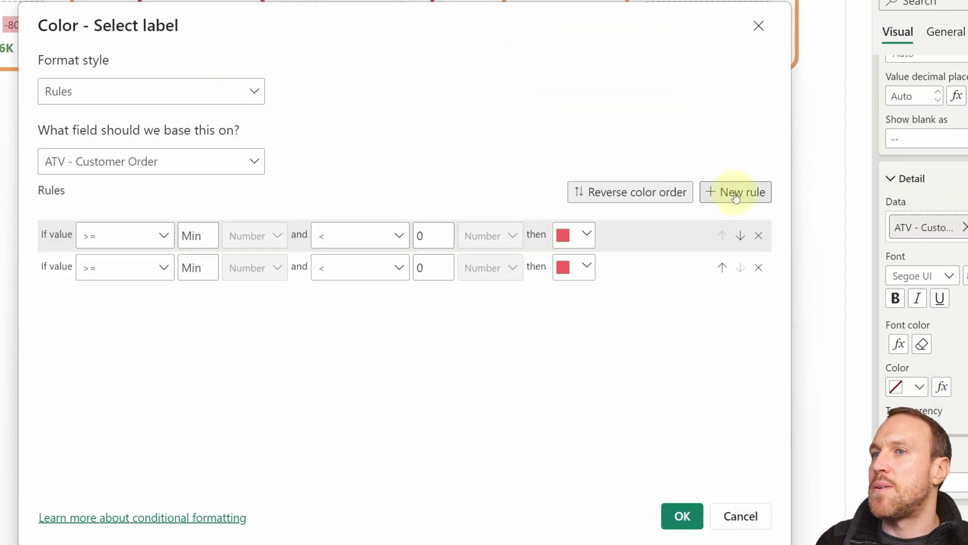
left_click(773, 230)
left_click(102, 198)
type("target")
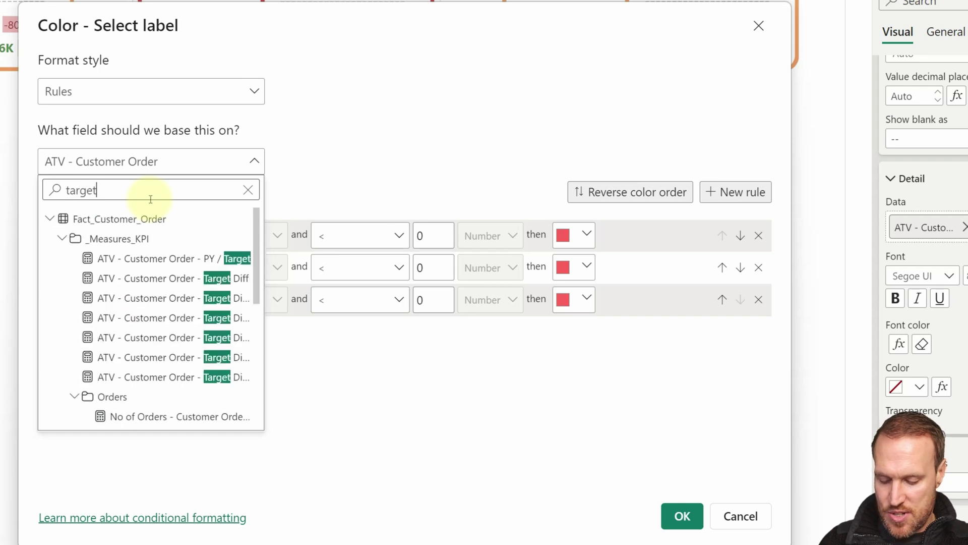
type("d")
left_click(167, 258)
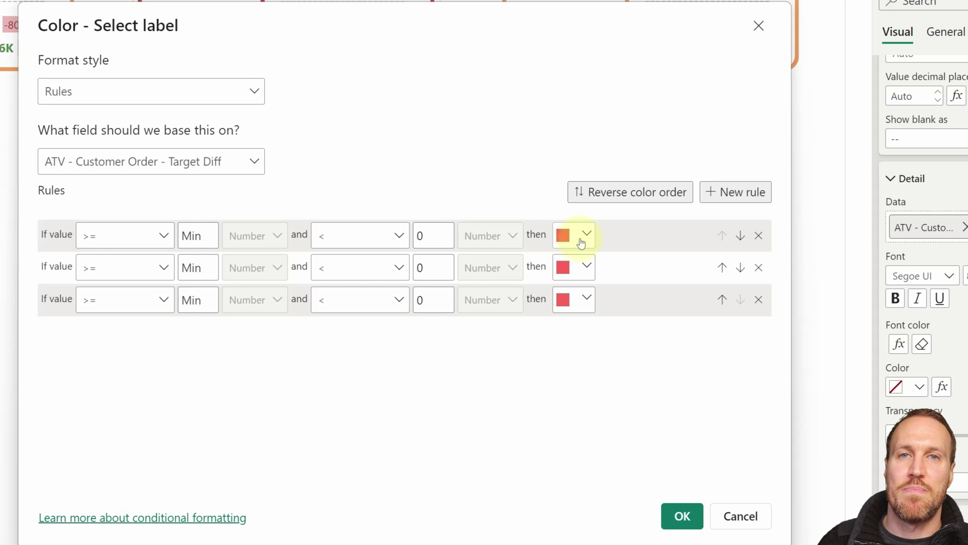
Color the three background rules with the lightest red, lightest orange and lightest green theme shades, in that order
left_click(579, 234)
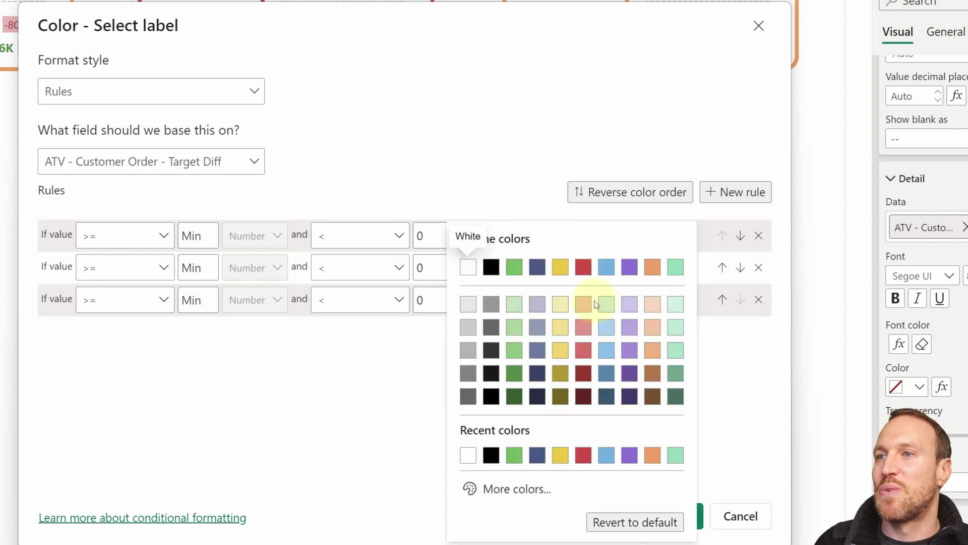
left_click(583, 304)
left_click(583, 266)
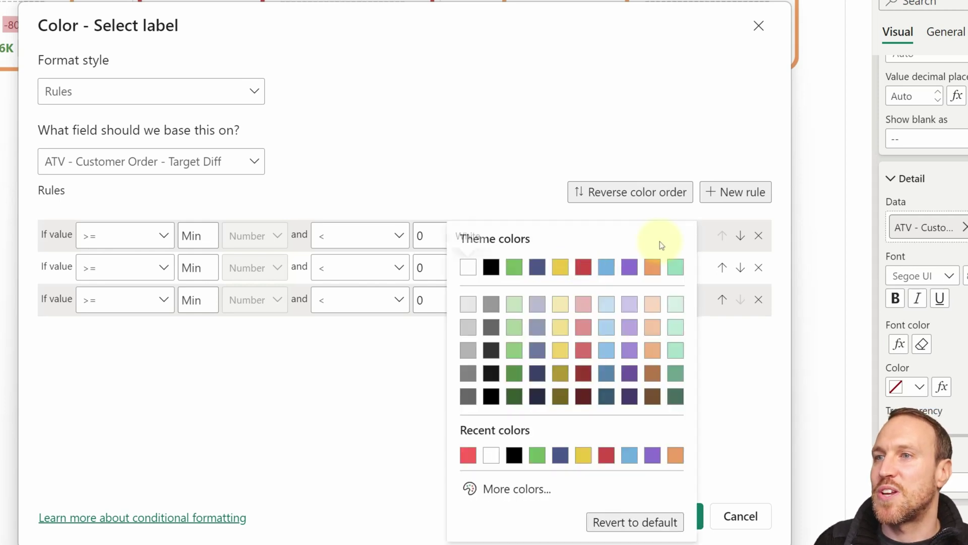
left_click(653, 304)
left_click(574, 300)
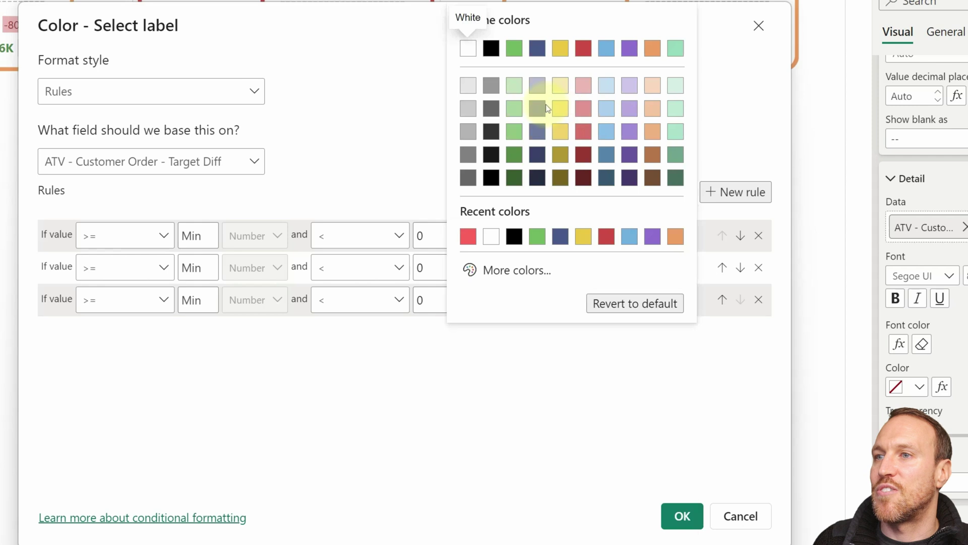
left_click(514, 85)
Set the light orange rule to equal 0 and the light green rule to above 0 and below Max, and apply the detail background
left_click(127, 267)
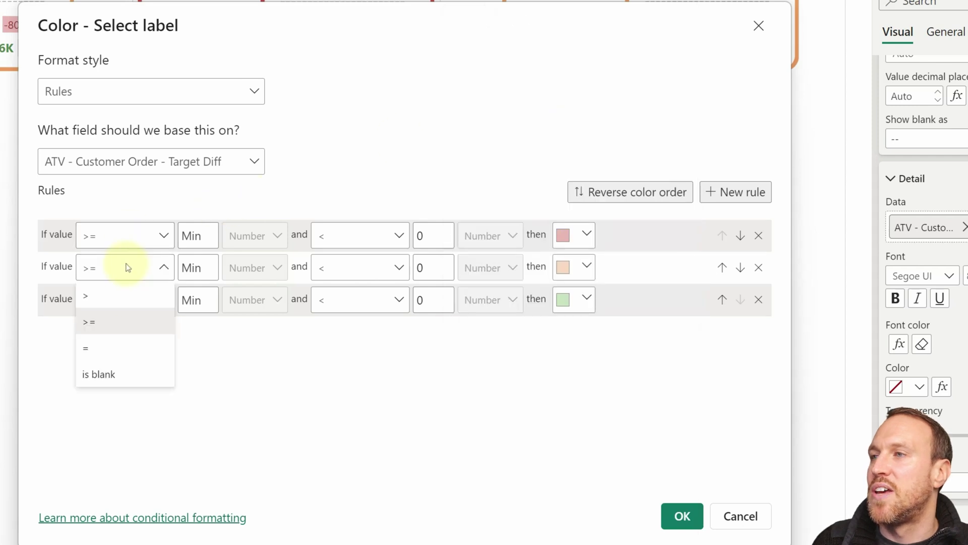
left_click(122, 343)
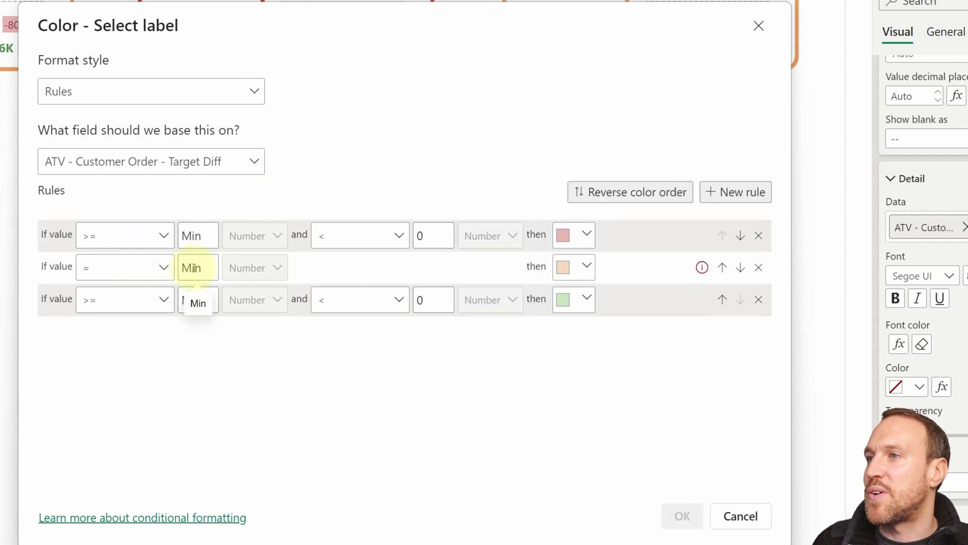
left_click(194, 267)
type("0")
left_click(143, 299)
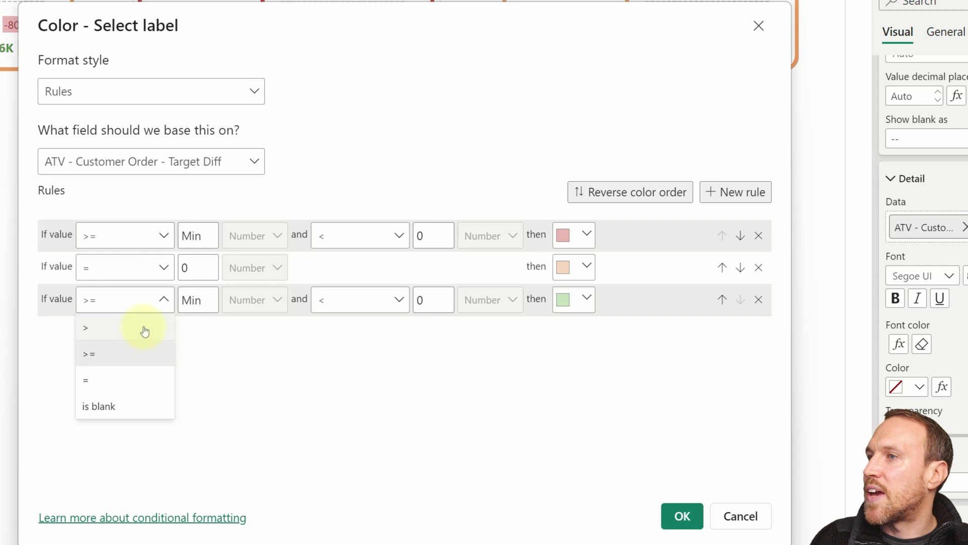
left_click(145, 329)
left_click(197, 300)
type("0")
key("BackSpace")
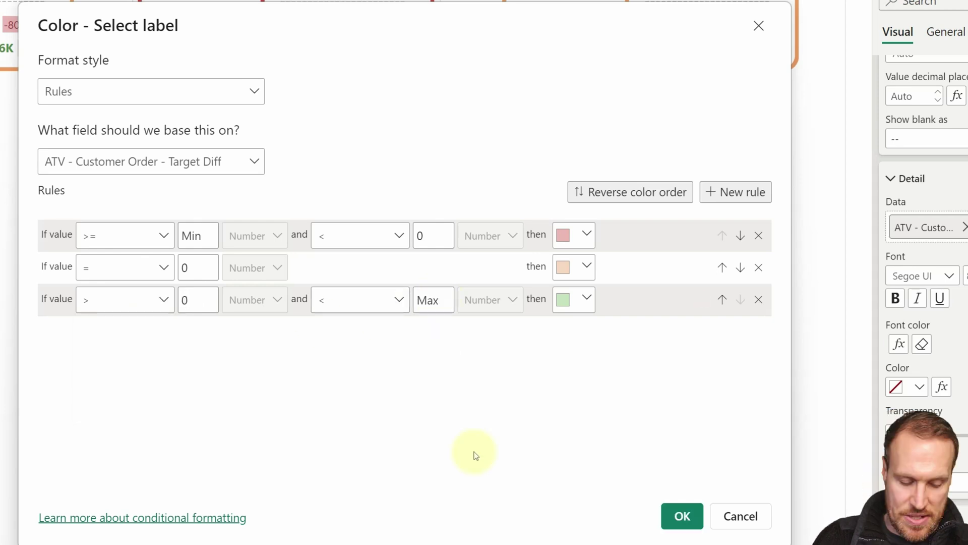
left_click(683, 516)
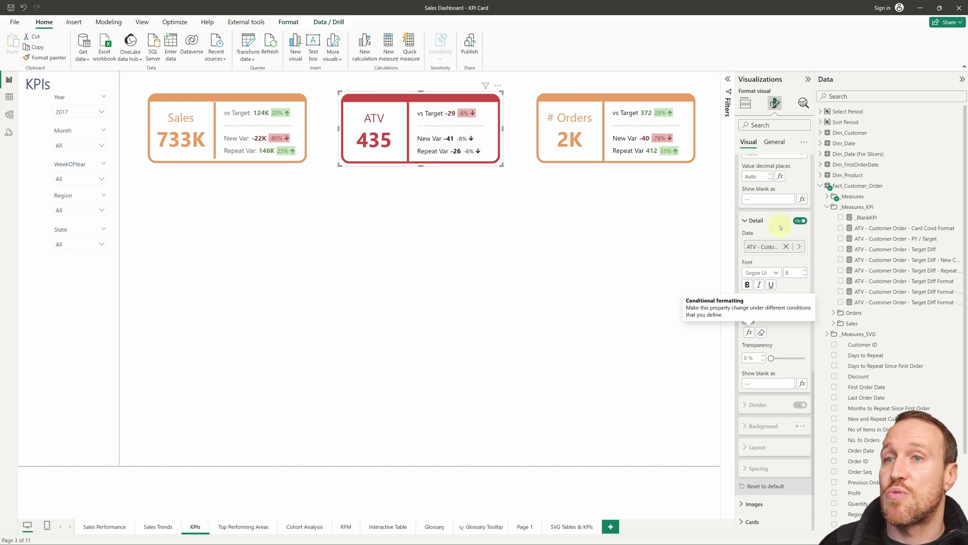
Switch the reference label settings to the New Var label and set its value font color to rules-based formatting
scroll(781, 227, "up", 10)
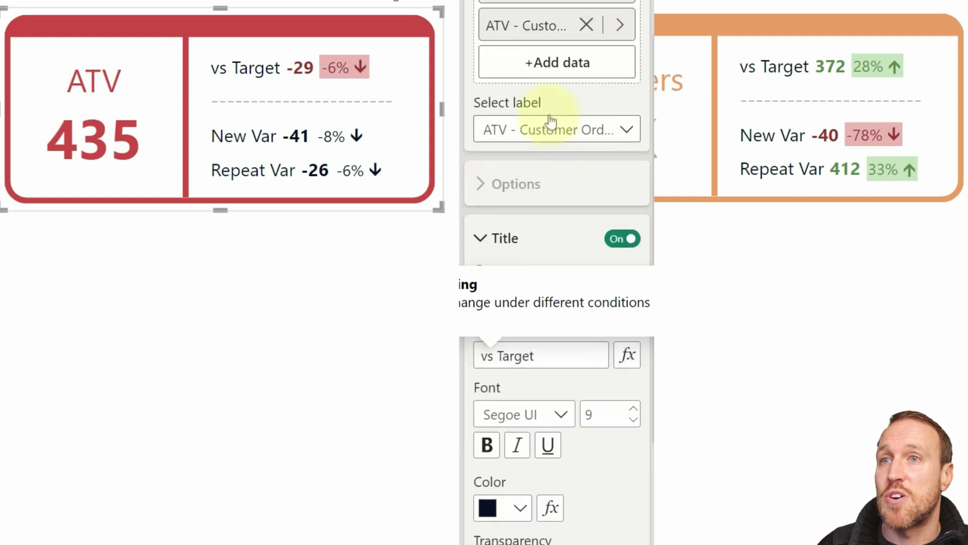
left_click(550, 124)
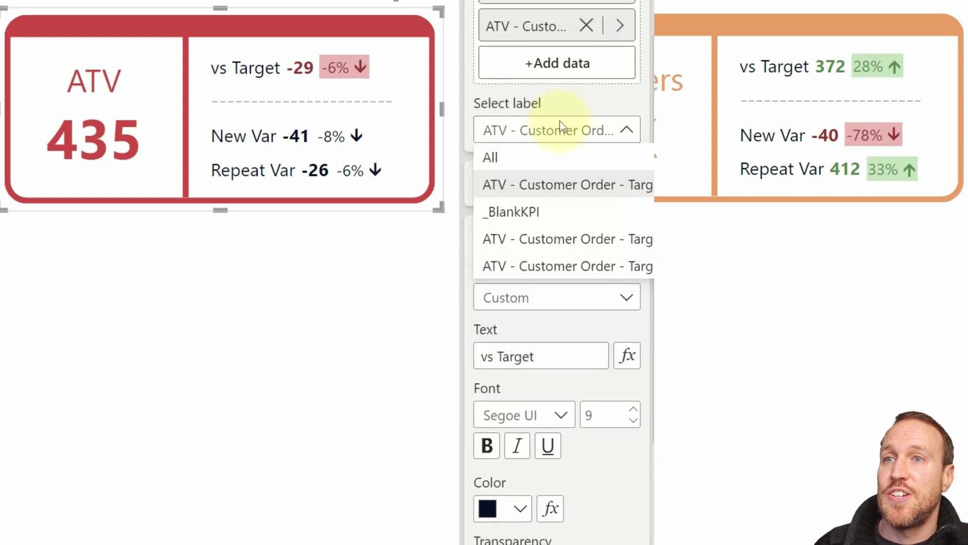
left_click(609, 255)
scroll(535, 202, "down", 3)
scroll(530, 385, "down", 6)
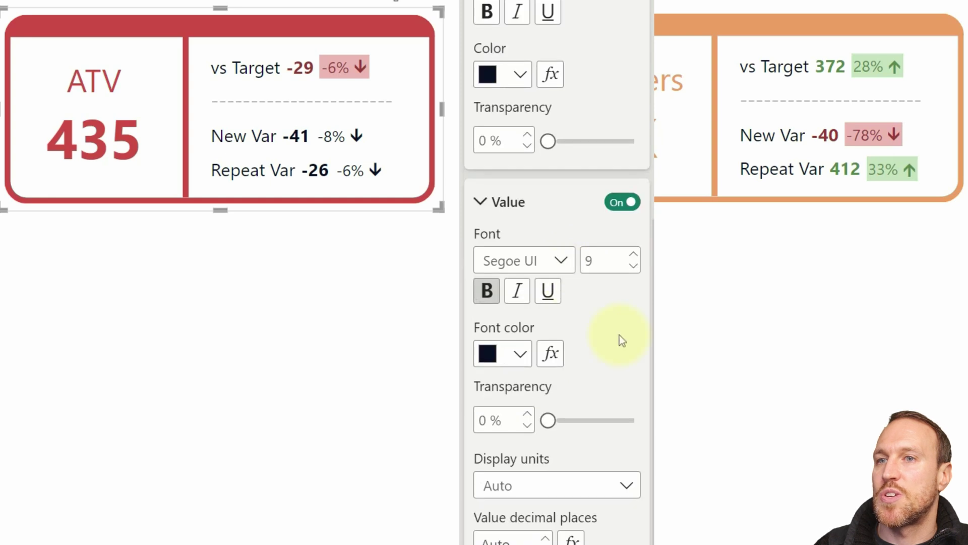
scroll(619, 335, "down", 3)
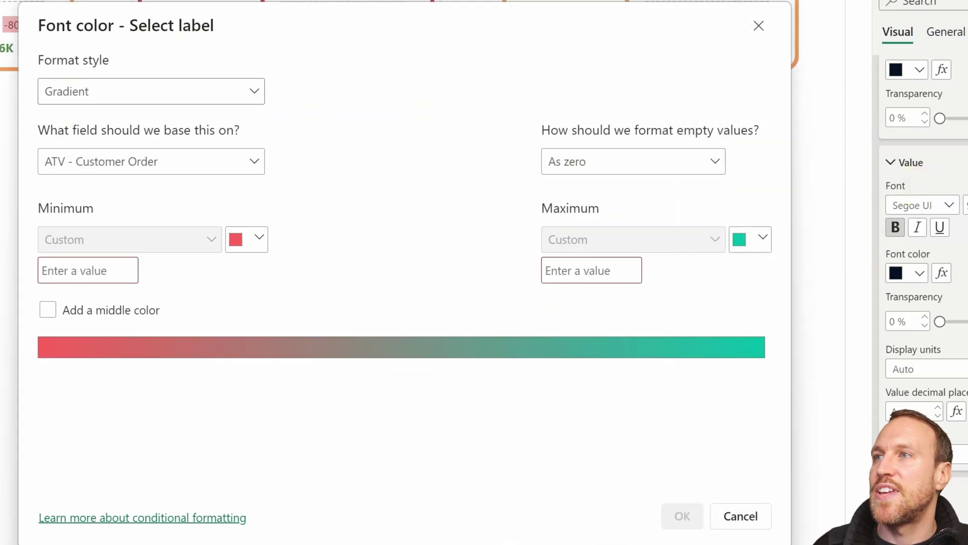
left_click(152, 91)
left_click(75, 146)
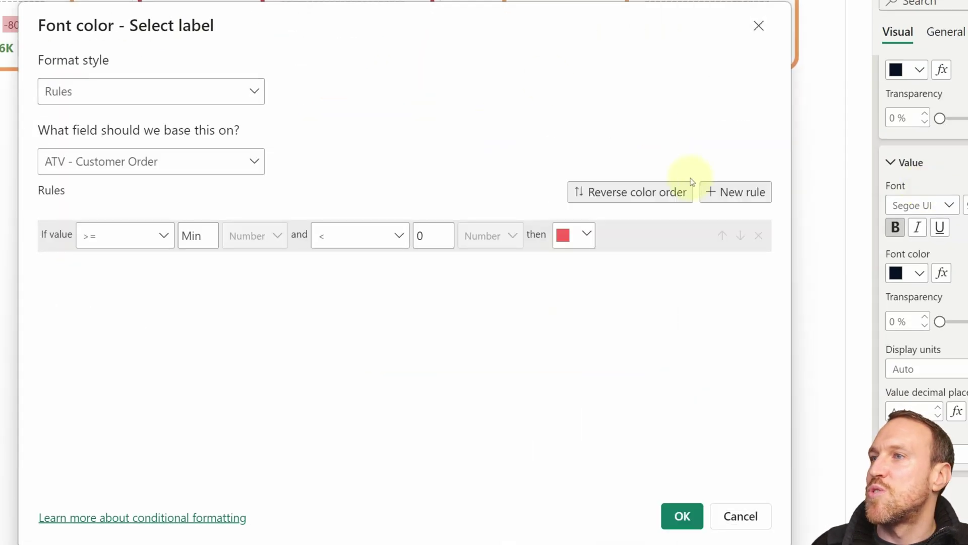
Add two more rules and base the New Var value color on the New variant of the ATV - Customer Order - Target Diff measure
left_click(721, 191)
left_click(721, 192)
left_click(177, 161)
type("tar")
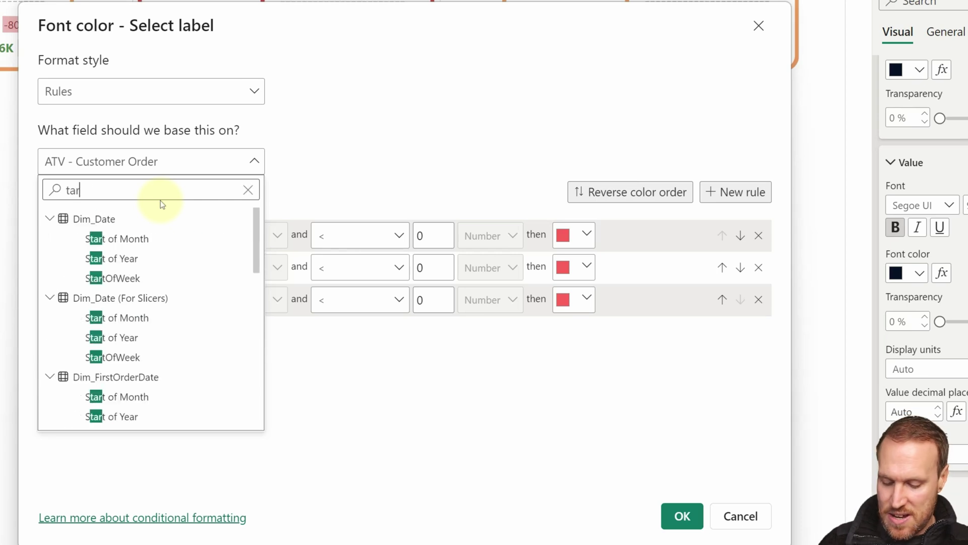
type("get diff - ")
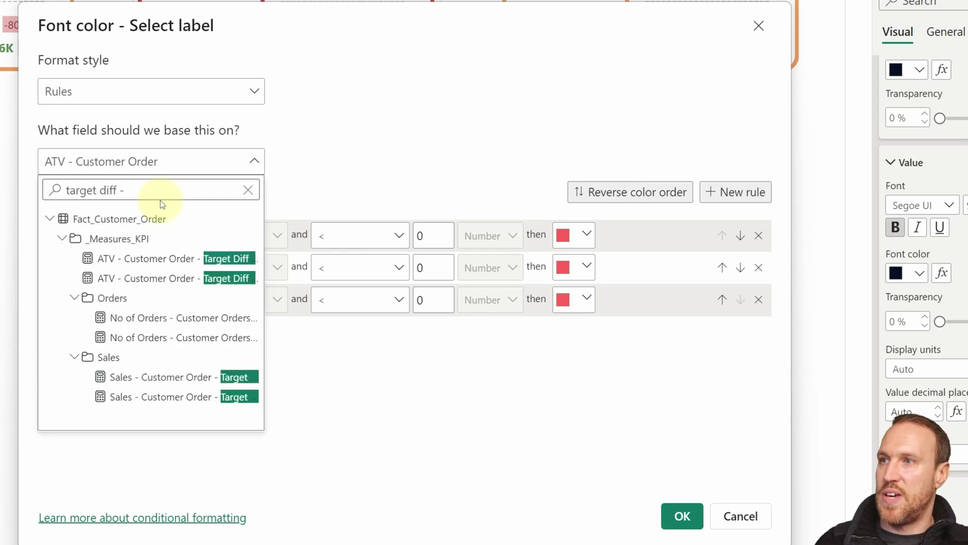
type("ne")
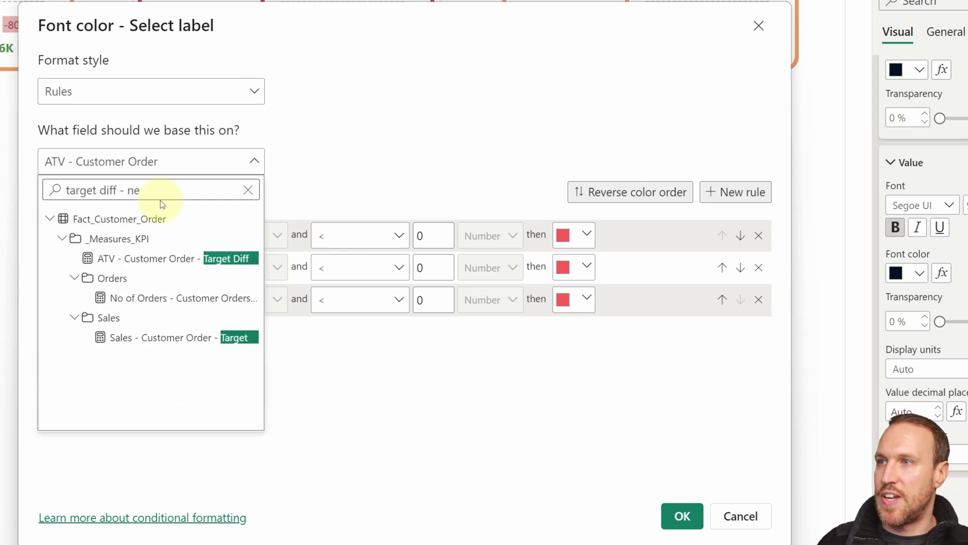
left_click(161, 258)
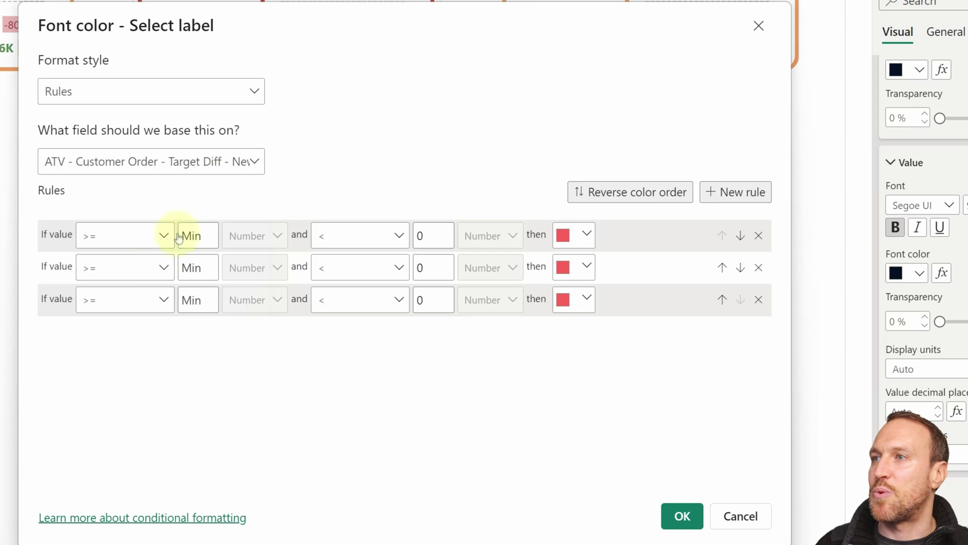
Color the New Var value's three rules dark red, dark orange and dark green from the theme shades, in that order
left_click(570, 237)
left_click(582, 266)
left_click(585, 303)
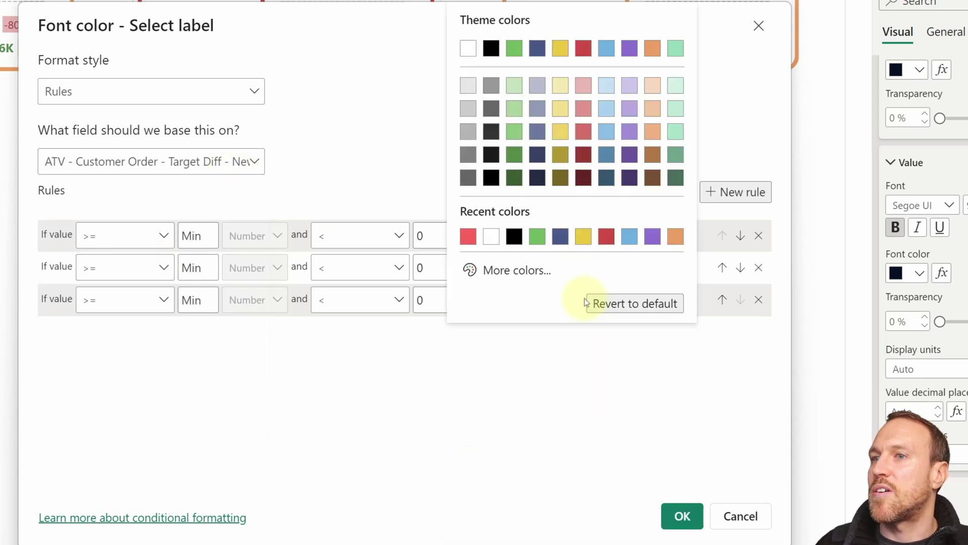
left_click(514, 154)
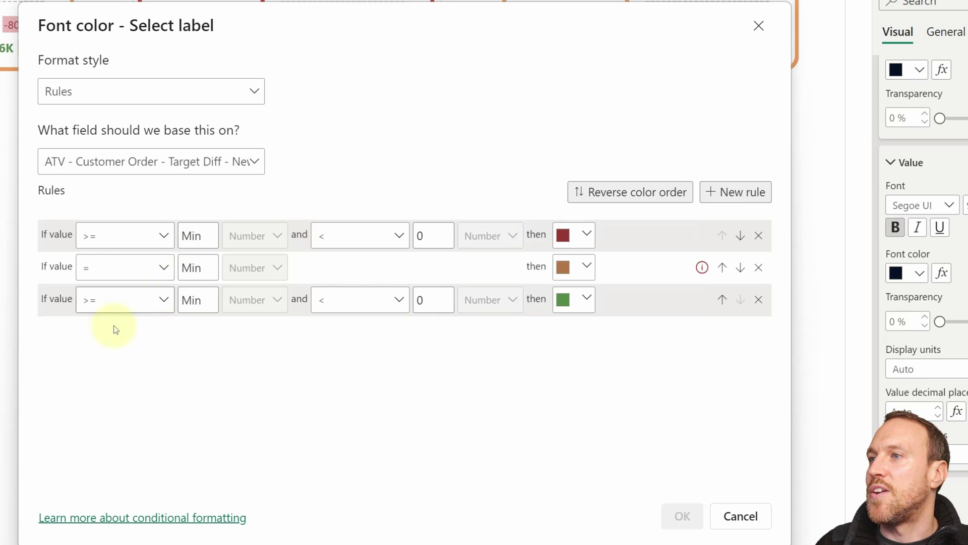
Set the New Var value's orange rule to equal 0 and green rule to above 0 and below Max, and apply the font color
double_click(192, 267)
type("0")
left_click(136, 310)
left_click(116, 325)
double_click(192, 299)
type("0")
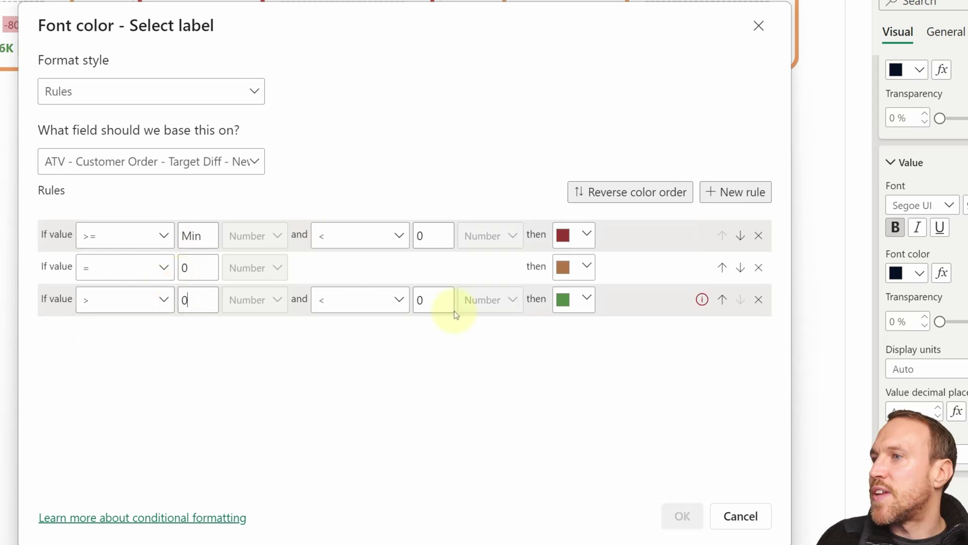
key("BackSpace")
left_click(682, 516)
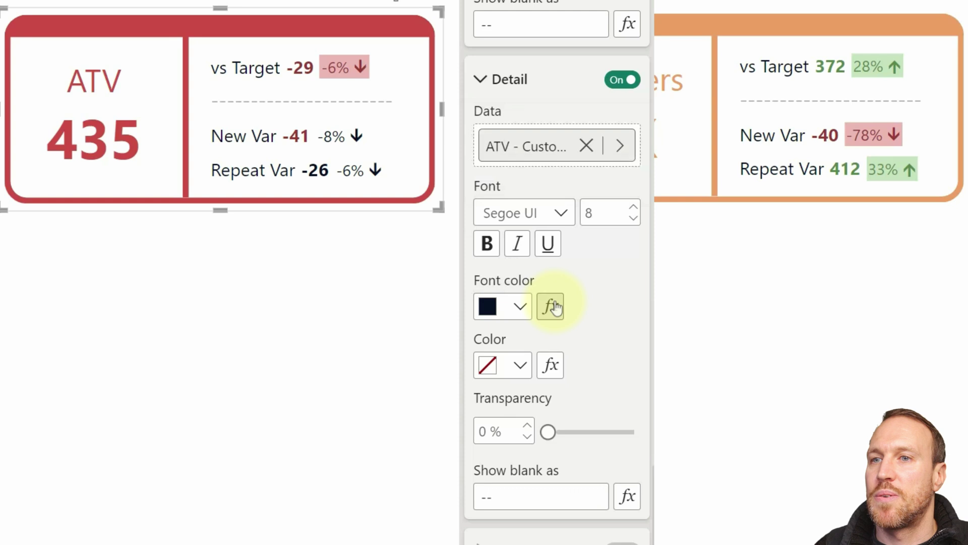
Set the New Var detail's font color to three rules based on the New variant of the ATV - Customer Order - Target Diff measure
left_click(764, 488)
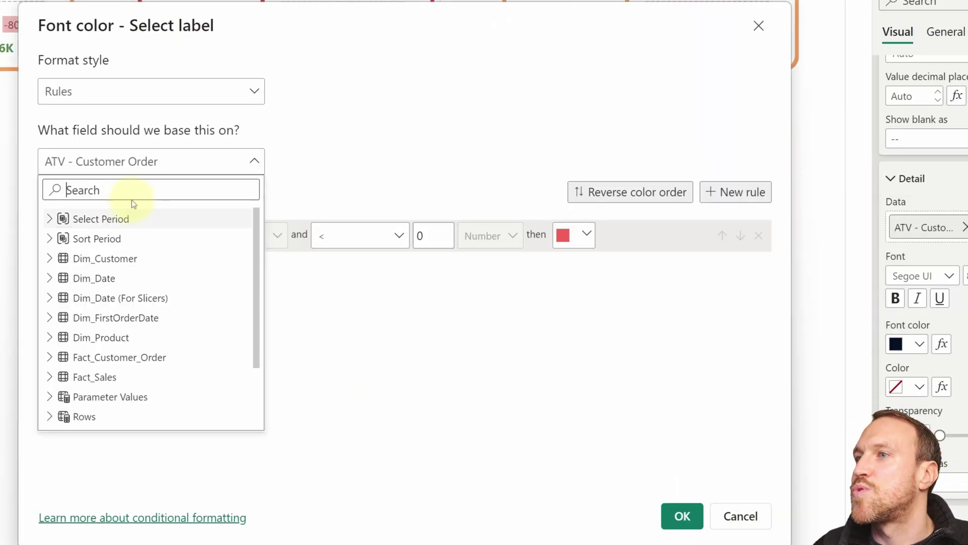
type("target diff")
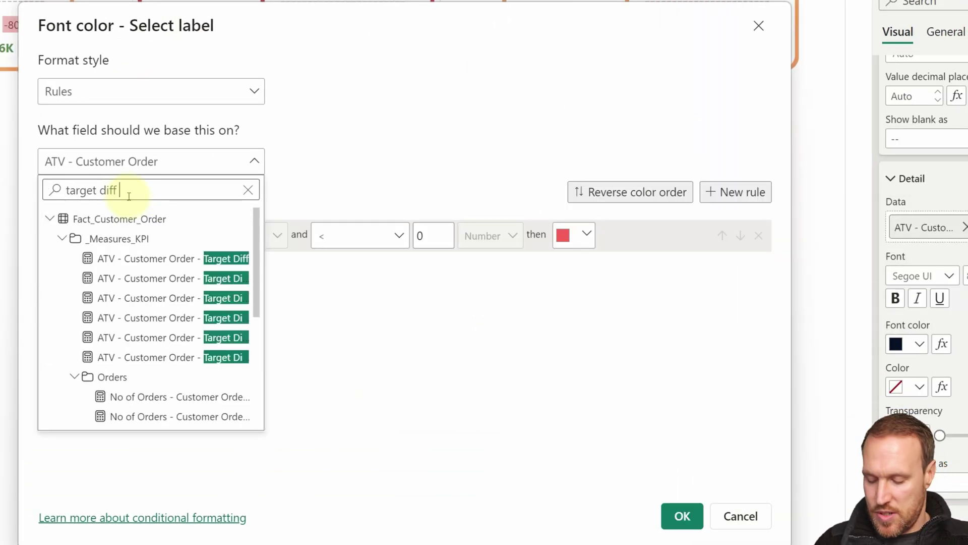
type(" - n")
key("ctrl+a")
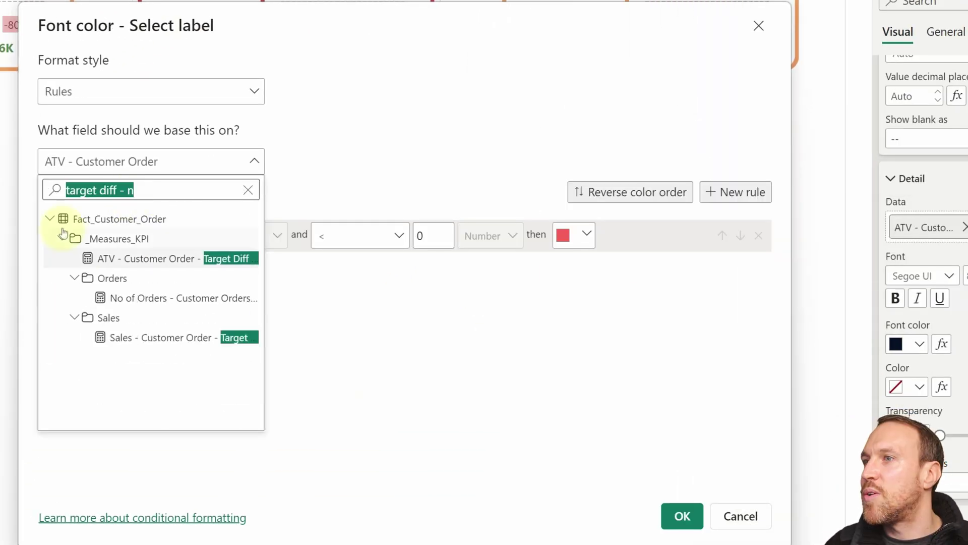
left_click(176, 258)
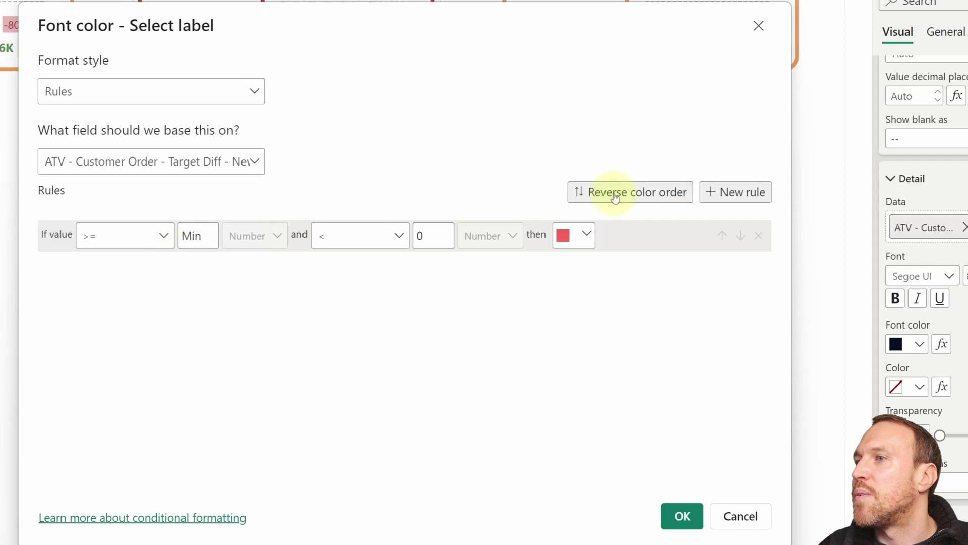
left_click(735, 192)
left_click(735, 192)
Color the New Var detail's three font rules dark red, dark orange and dark green from the theme shades, in that order
left_click(585, 300)
left_click(584, 373)
left_click(573, 273)
left_click(652, 373)
left_click(573, 299)
left_click(515, 155)
Set the New Var detail's orange rule to equal 0 and green rule to above 0 and below Max, and apply the font color
left_click(190, 268)
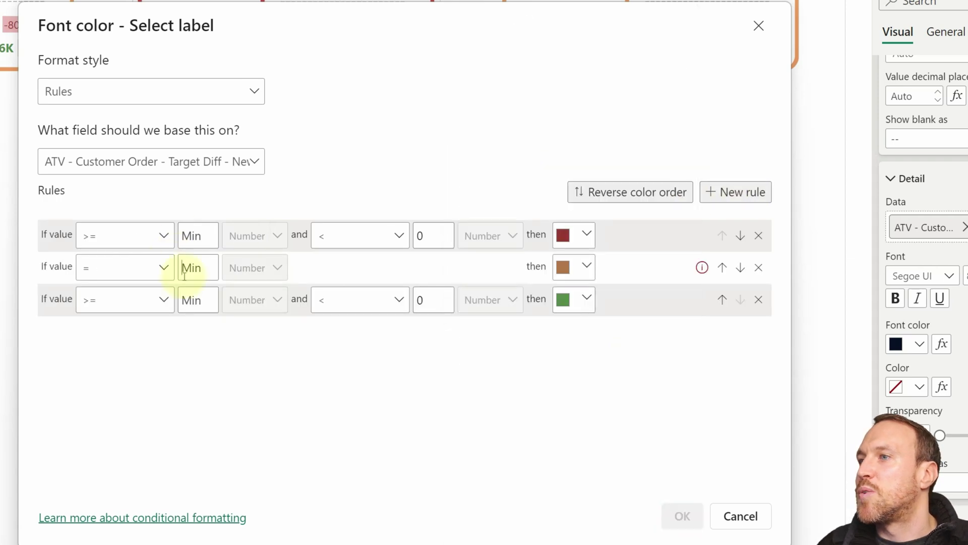
type("0")
left_click(199, 293)
type("0")
left_click(443, 300)
key("BackSpace")
left_click(683, 516)
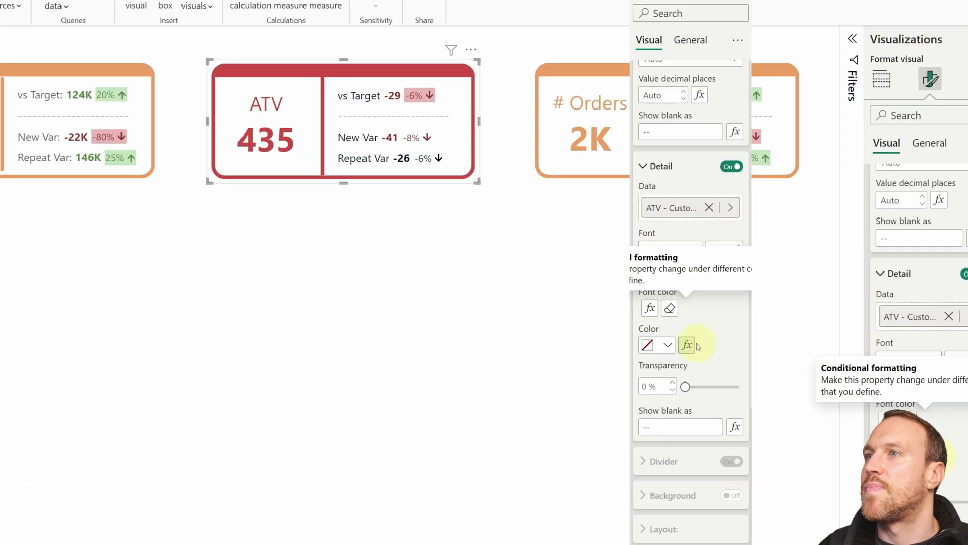
Set the New Var detail's background color to three rules based on the New variant of the ATV - Customer Order - Target Diff measure
left_click(687, 345)
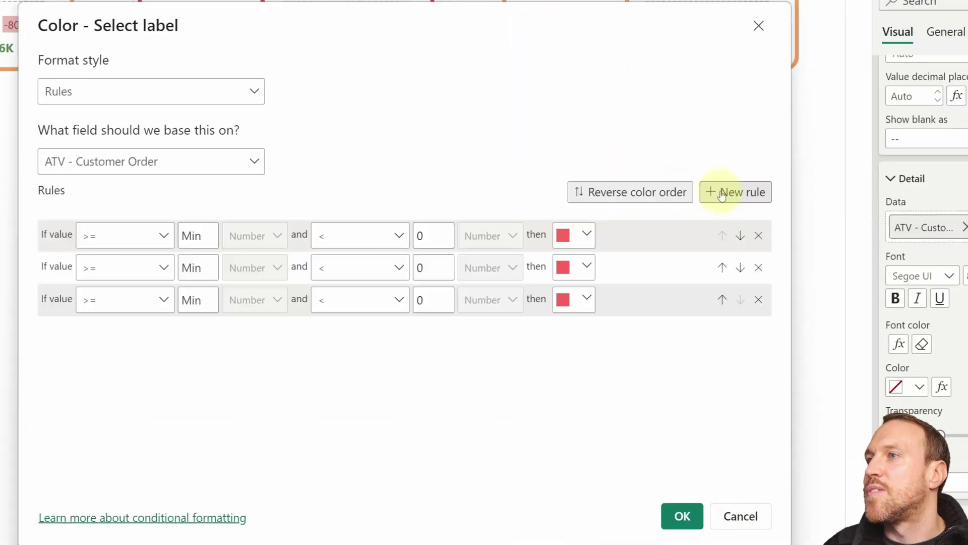
left_click(129, 162)
type("target diff n")
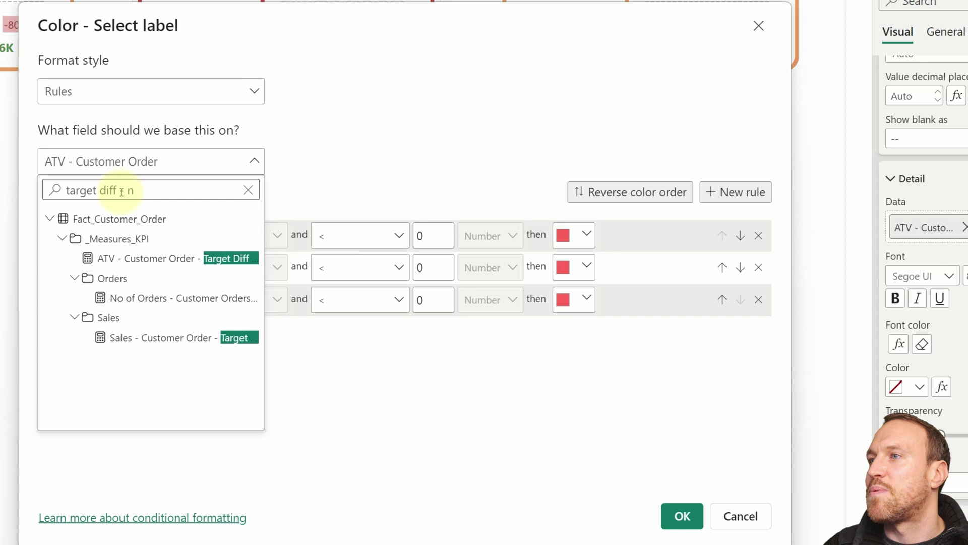
left_click(183, 257)
Color the New Var detail's three background rules with the lightest red, lightest orange and lightest green theme shades, in that order
left_click(582, 232)
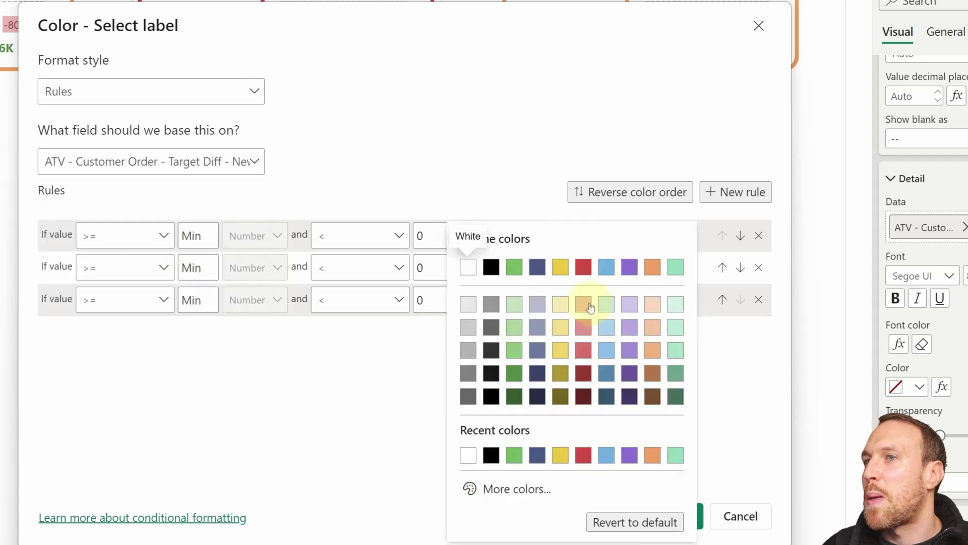
left_click(583, 304)
left_click(590, 233)
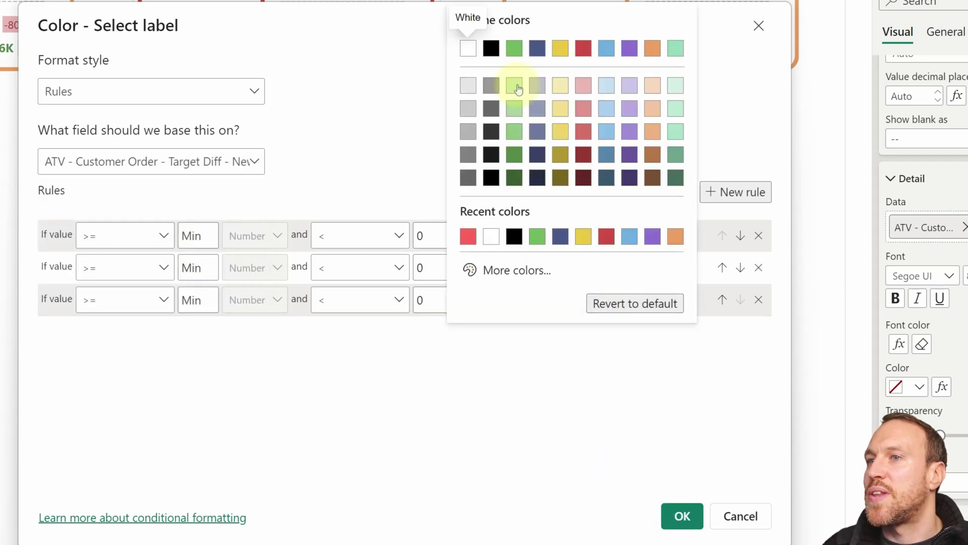
left_click(301, 233)
Set the New Var background's light orange rule to equal 0 and light green rule to above 0 and below Max, and apply it
left_click(146, 267)
left_click(85, 348)
left_click(182, 267)
type("0")
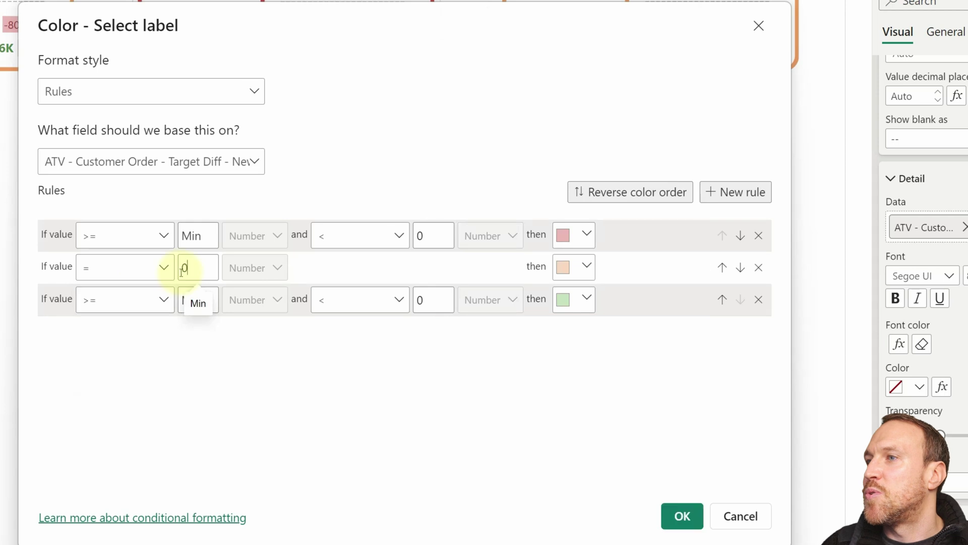
left_click(146, 301)
left_click(143, 329)
left_click(202, 297)
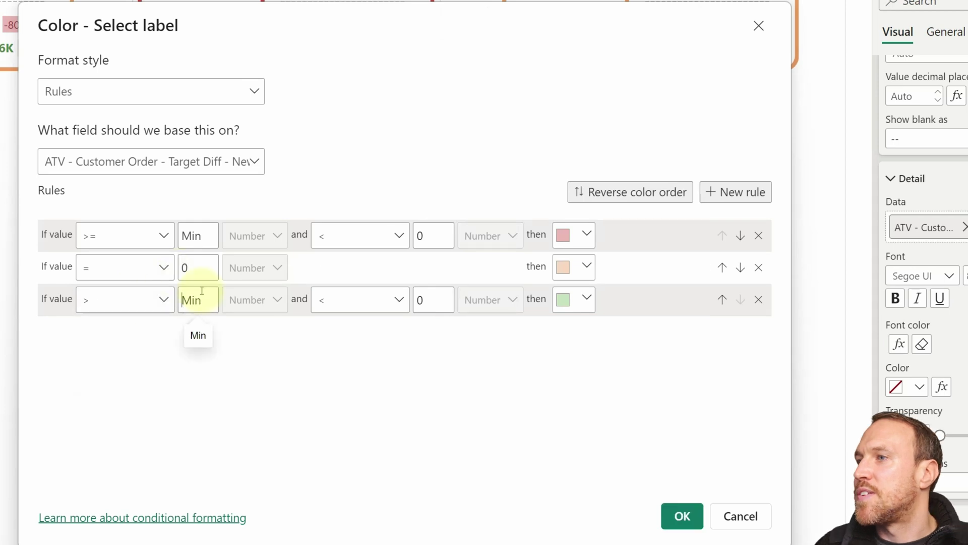
type("0")
left_click(428, 300)
key("BackSpace")
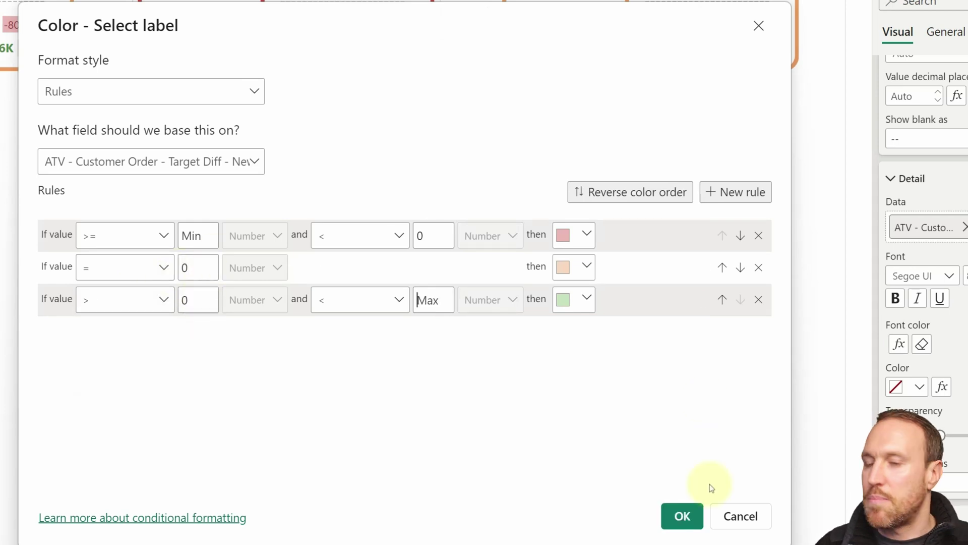
left_click(674, 520)
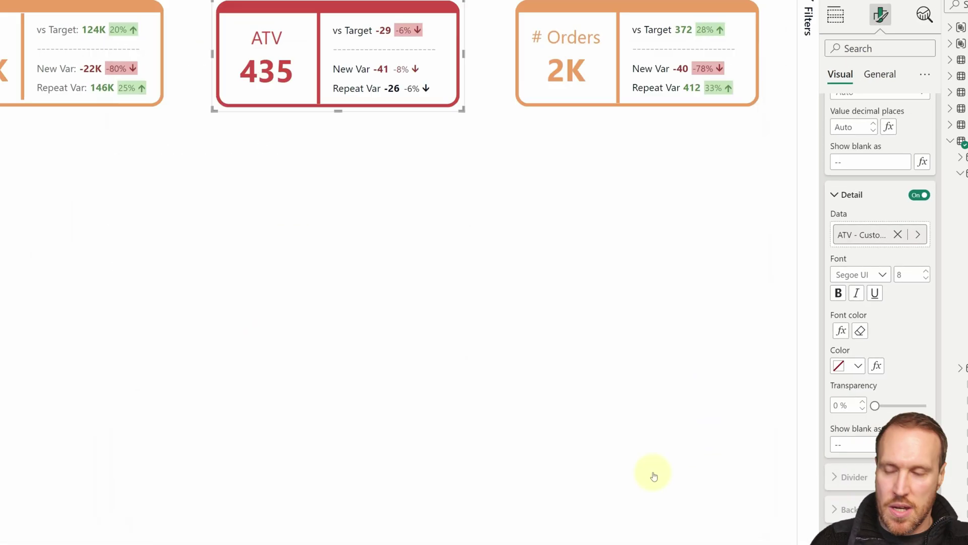
Switch the reference label settings to the Repeat Var label and set its value font color to rules-based formatting
scroll(908, 220, "up", 10)
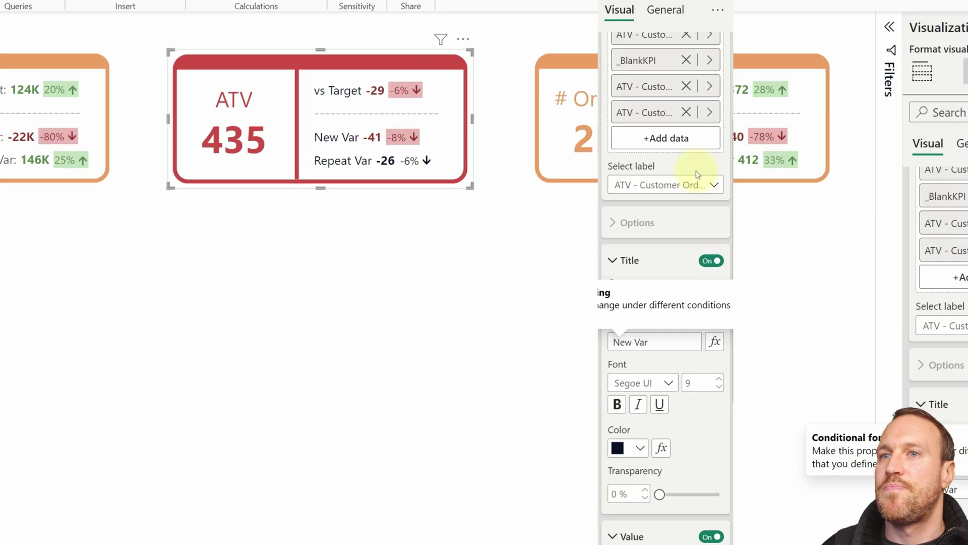
left_click(698, 183)
left_click(664, 280)
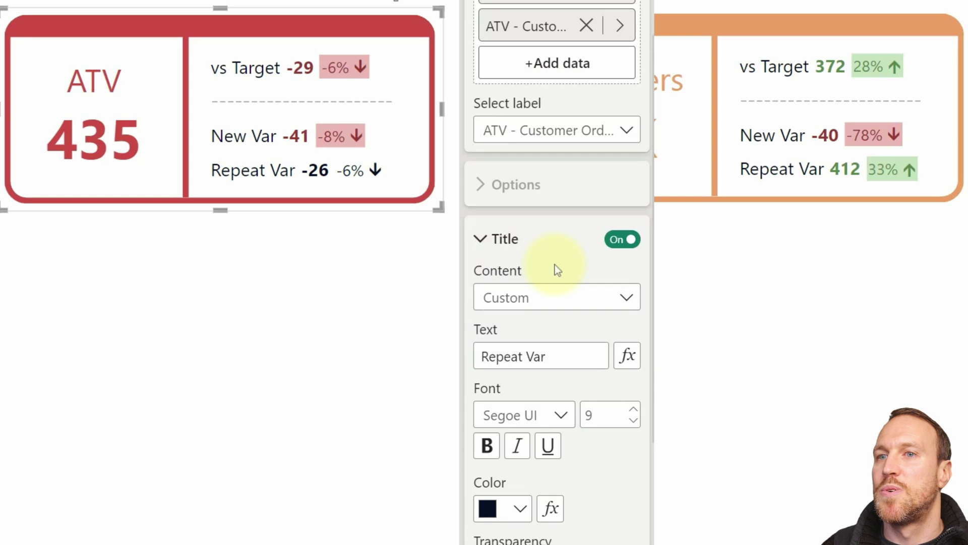
scroll(664, 281, "down", 5)
left_click(551, 353)
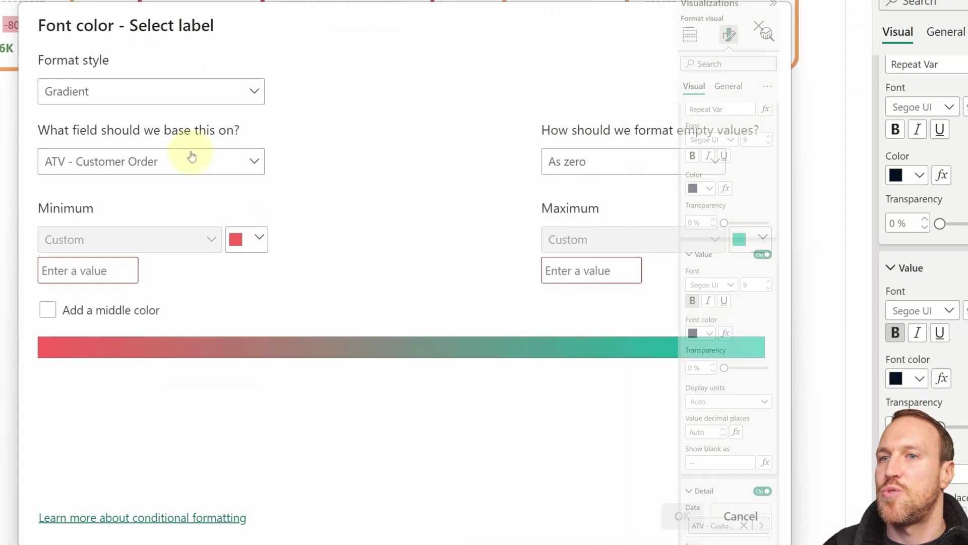
left_click(205, 97)
left_click(211, 143)
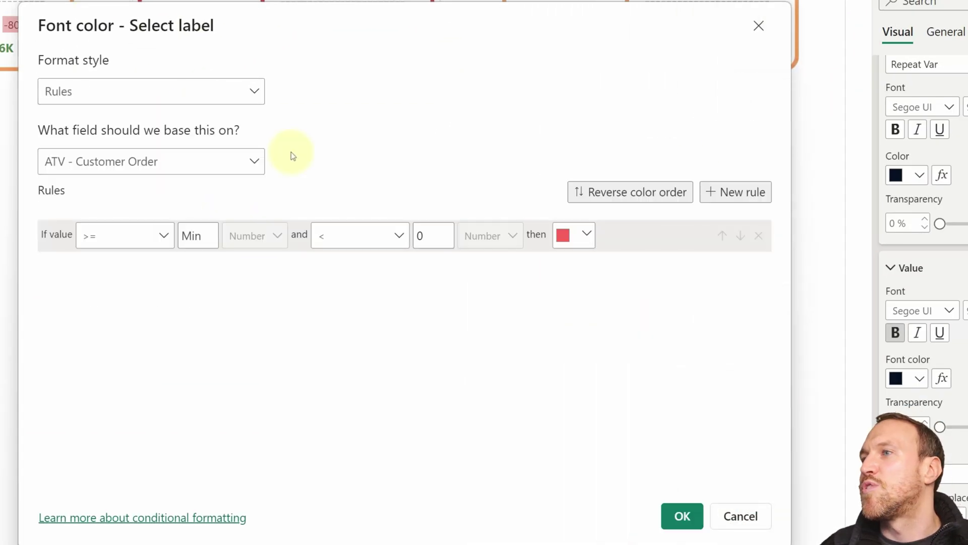
Add two more rules and base the Repeat Var value color on the Repeat variant of the ATV - Customer Order - Target Diff measure
left_click(724, 191)
left_click(724, 192)
left_click(152, 161)
type("target diff - ")
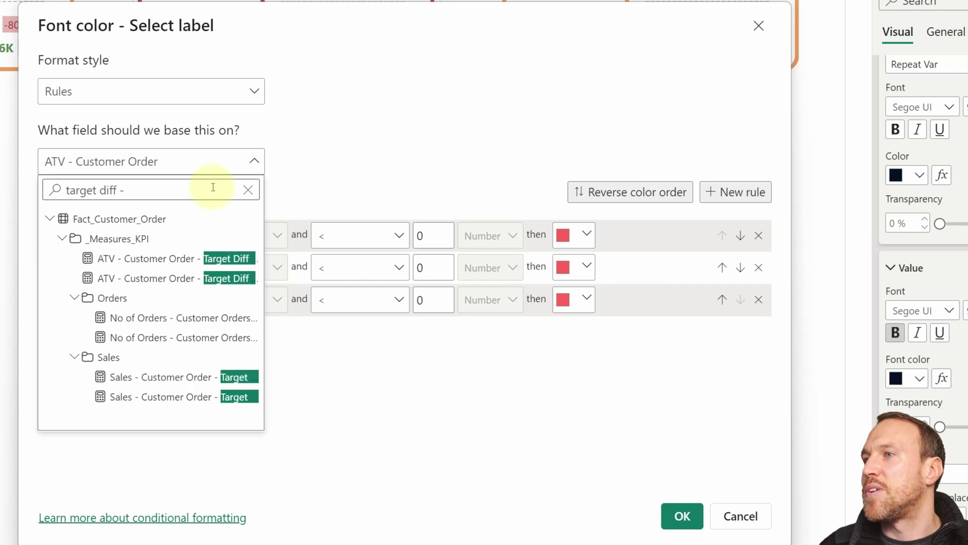
type("r")
left_click_drag(168, 196, 1, 189)
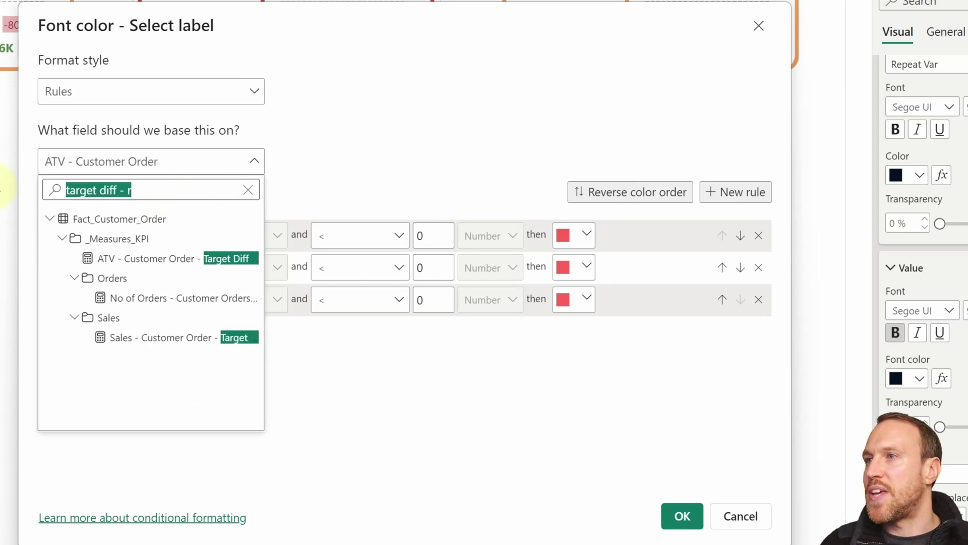
left_click(167, 259)
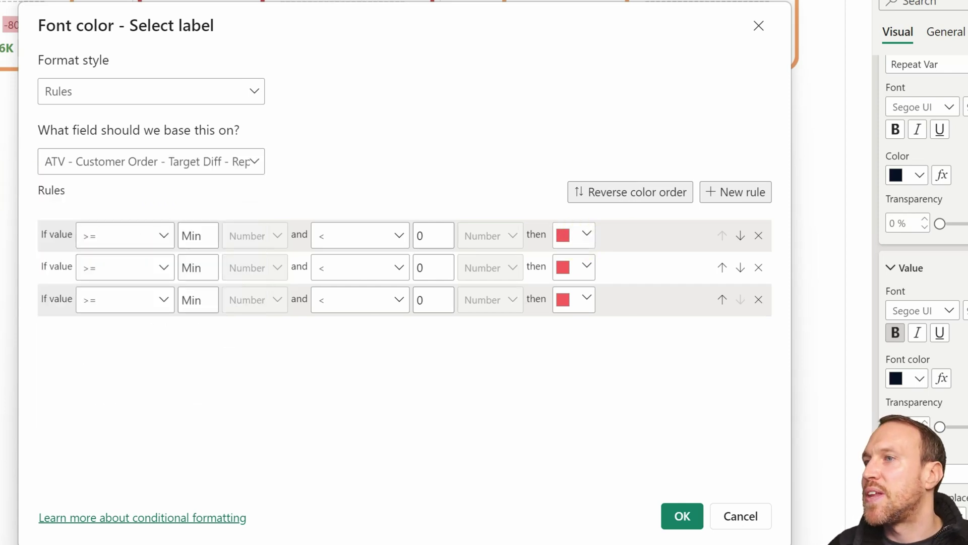
Color the Repeat Var value's three font rules with dark red, dark orange and dark green theme shades, in that order
left_click(583, 244)
left_click(584, 374)
left_click(580, 272)
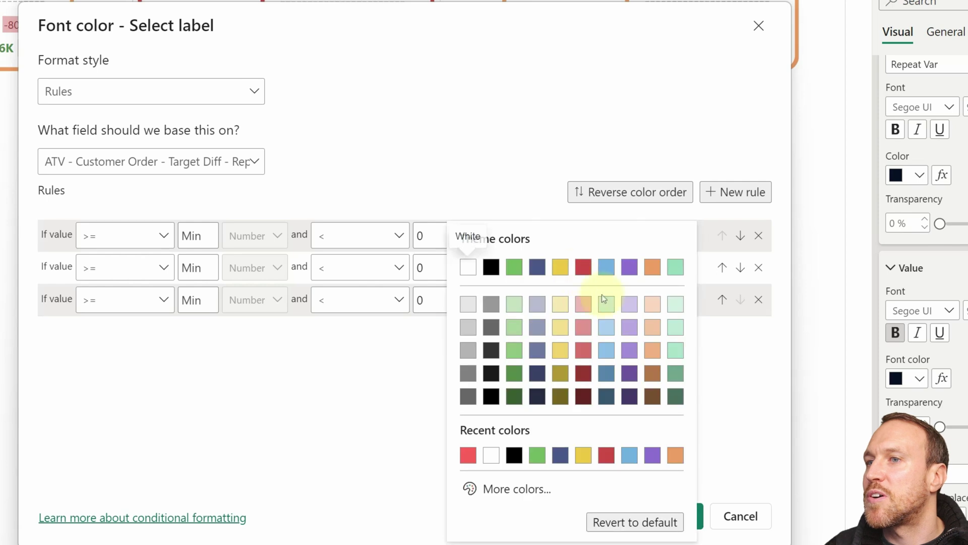
left_click(653, 374)
left_click(583, 301)
left_click(514, 160)
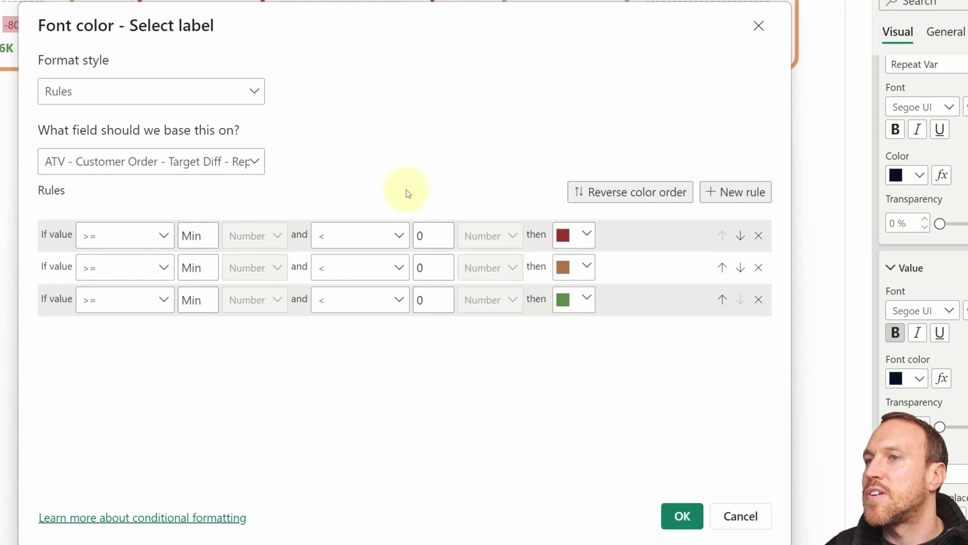
Set the Repeat Var font color's dark orange rule to equal 0 and dark green rule to above 0 with the upper limit cleared, and apply it
left_click(164, 267)
left_click(116, 347)
left_click(196, 267)
type("0")
left_click(164, 299)
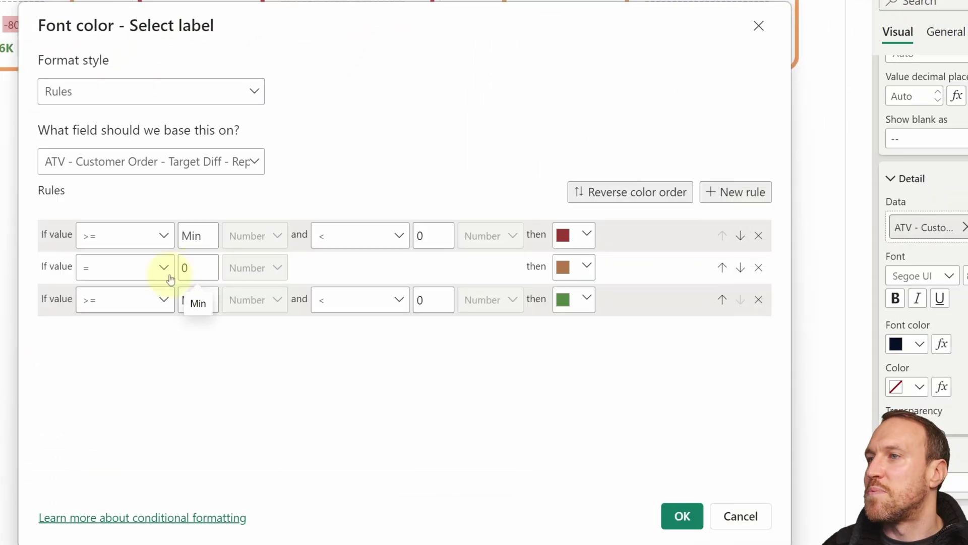
left_click(156, 299)
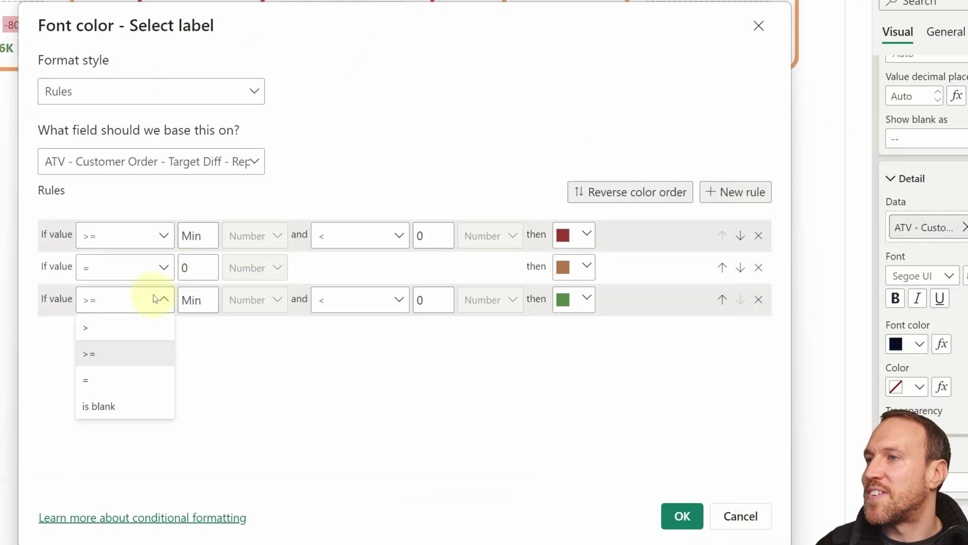
left_click(141, 328)
left_click(426, 300)
key("BackSpace")
left_click(681, 516)
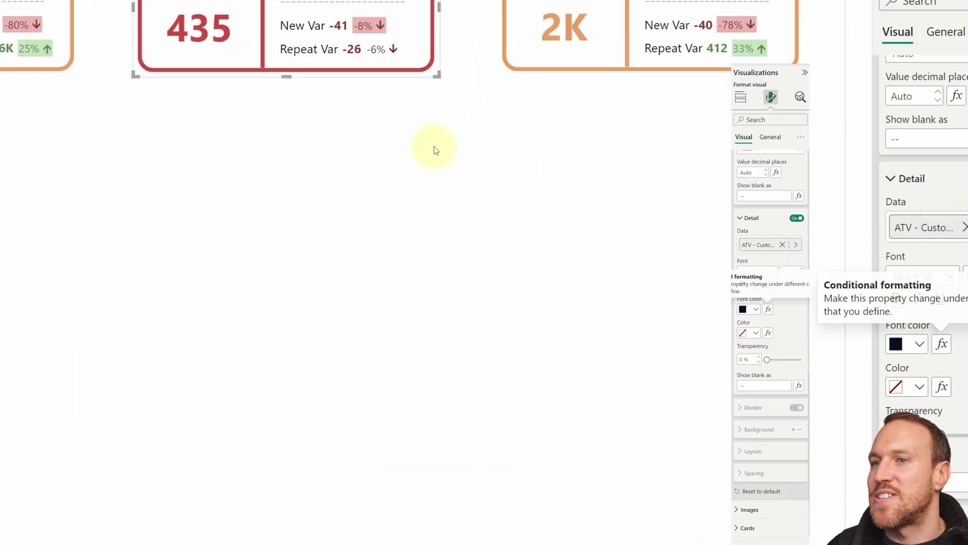
Set the Repeat Var detail's background color to rules-based formatting on the Repeat variant of the ATV - Customer Order - Target Diff measure
left_click(769, 332)
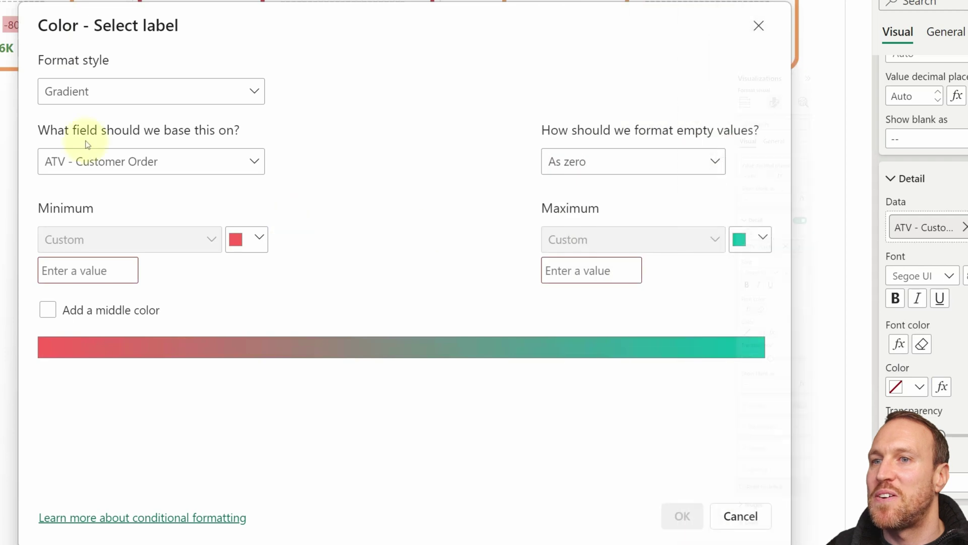
left_click(85, 94)
left_click(95, 145)
left_click(151, 161)
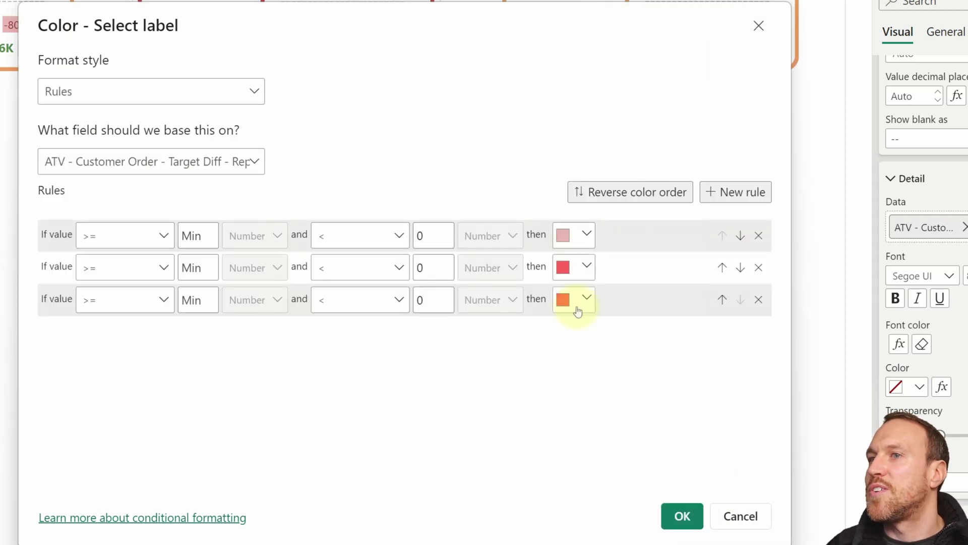
Color the Repeat Var background rules lightest red, orange and green, setting the orange rule to equal 0 and the green rule to above 0
left_click(578, 311)
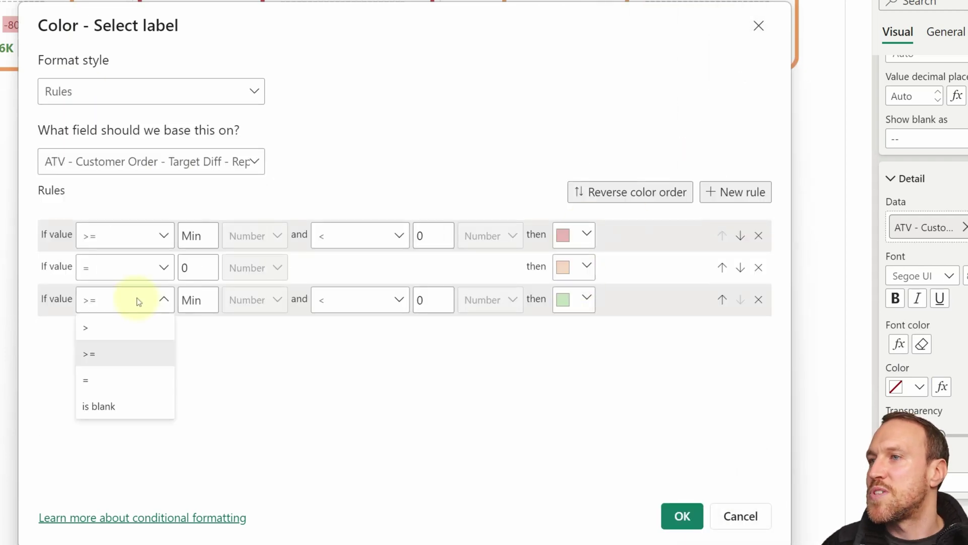
left_click(128, 329)
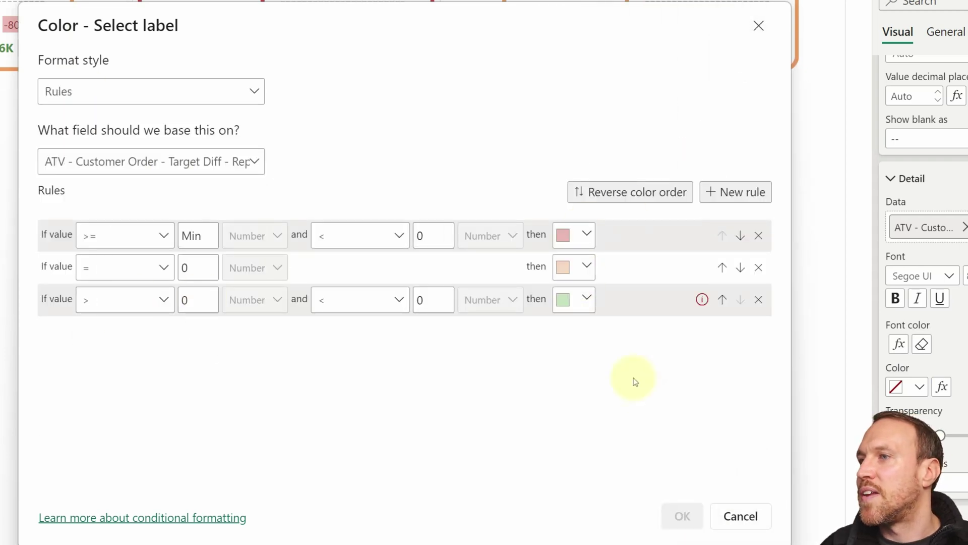
left_click(419, 299)
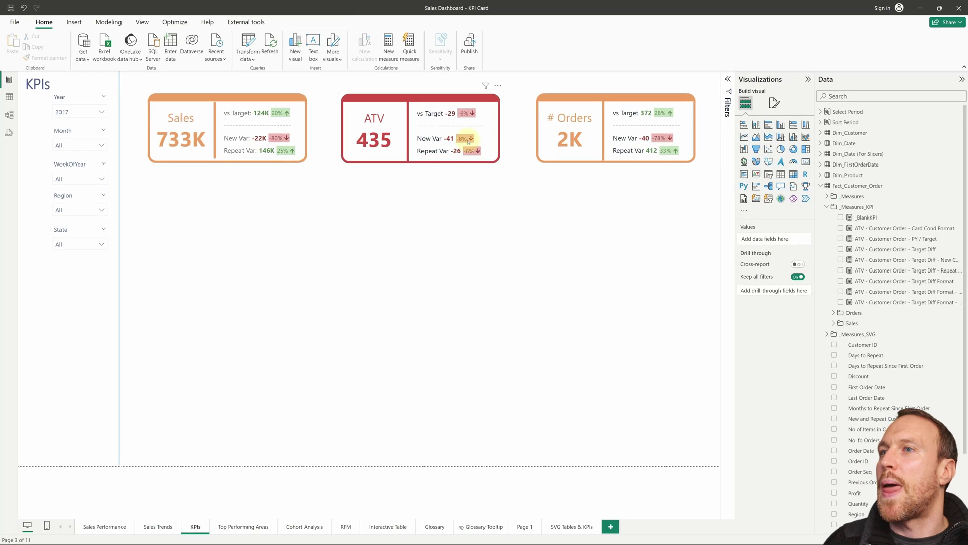
Filter the report by Dec, Oct, Sep and Aug in turn to check the KPI cards' conditional colors
left_click(484, 130)
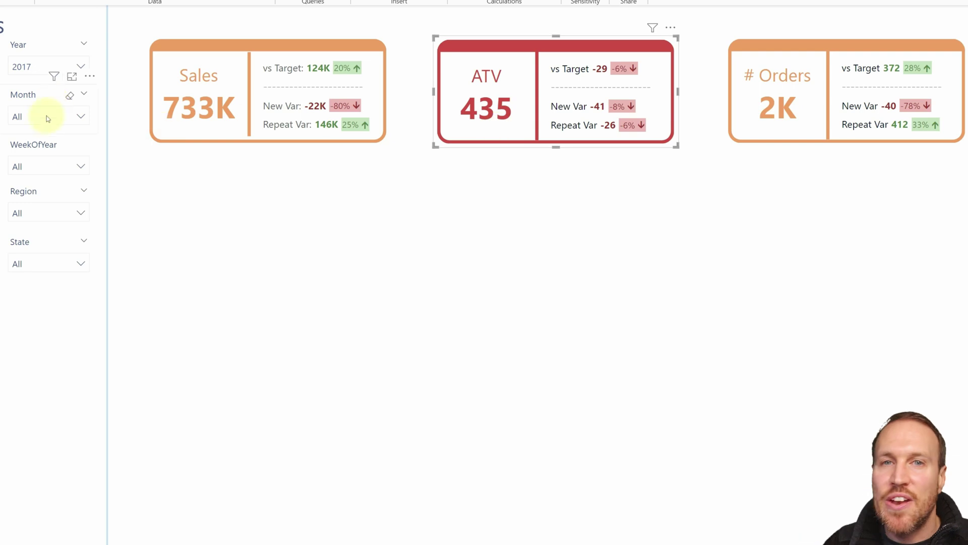
left_click(24, 117)
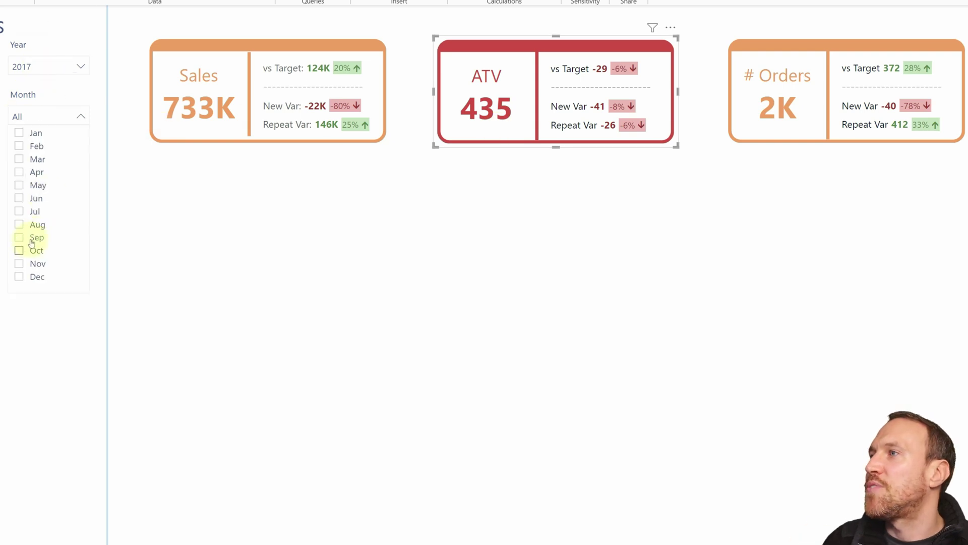
left_click(20, 277)
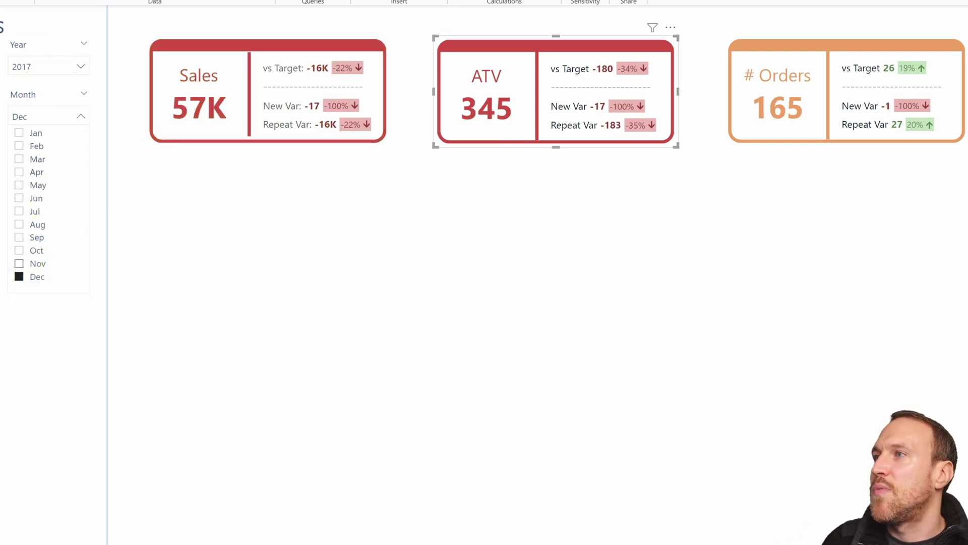
left_click(26, 255)
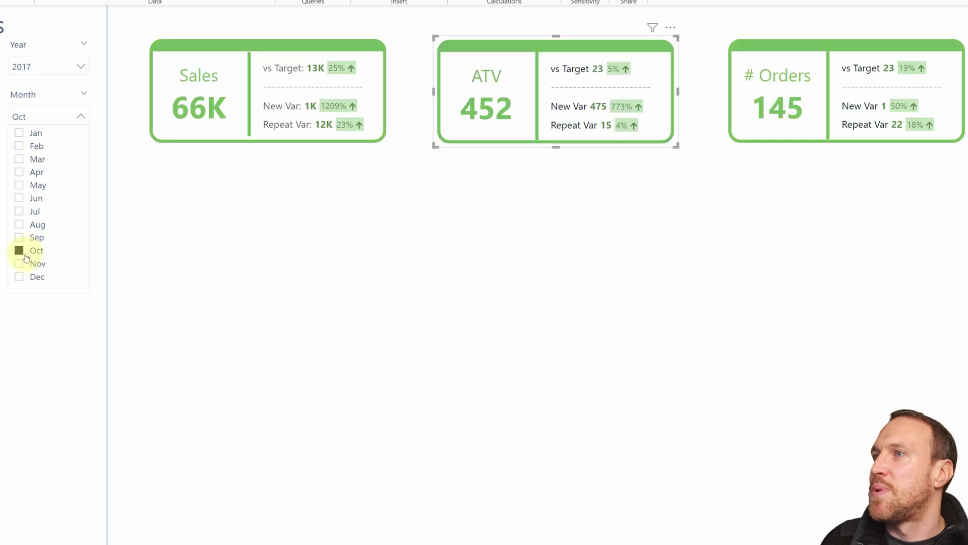
left_click(21, 239)
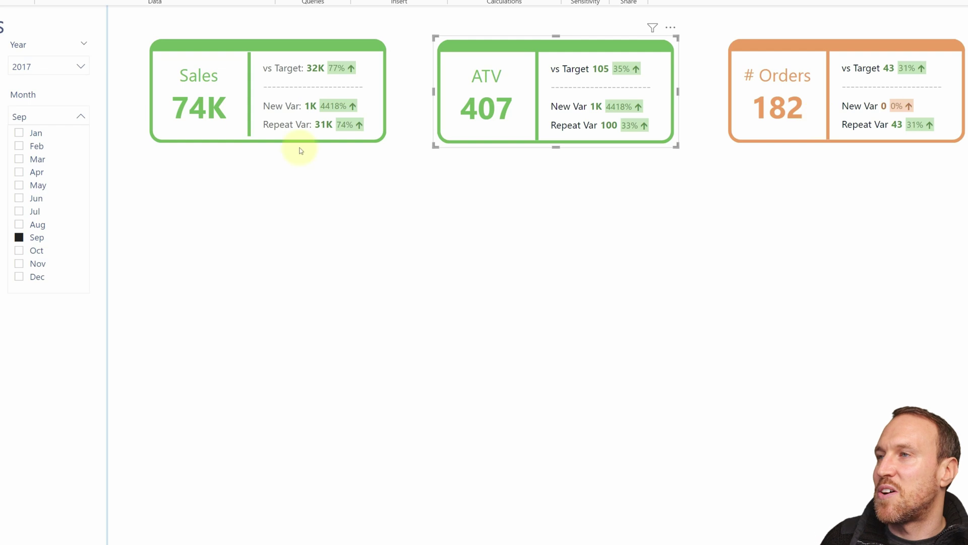
left_click(23, 225)
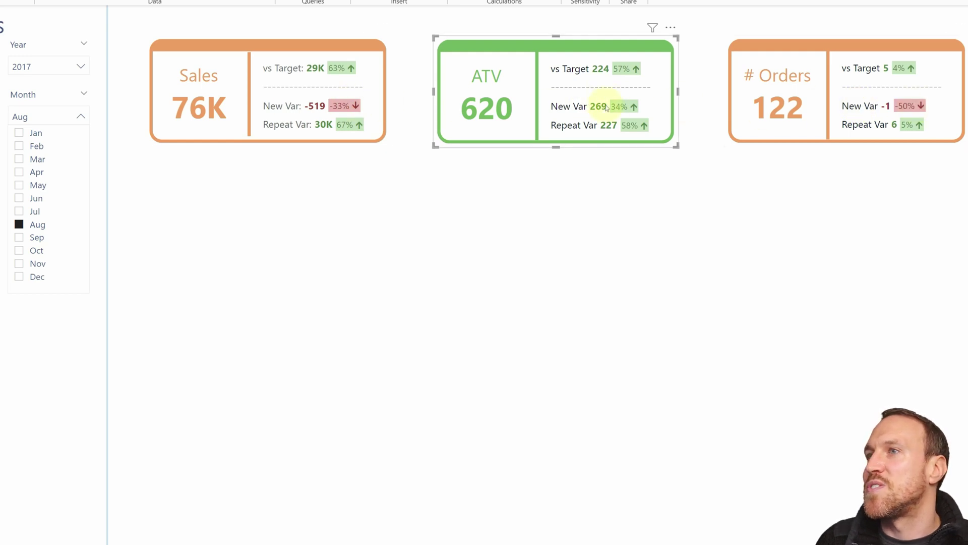
Check the card colors month by month from Jul back to Feb, return to Mar, and clear the month filter
left_click(21, 213)
left_click(20, 200)
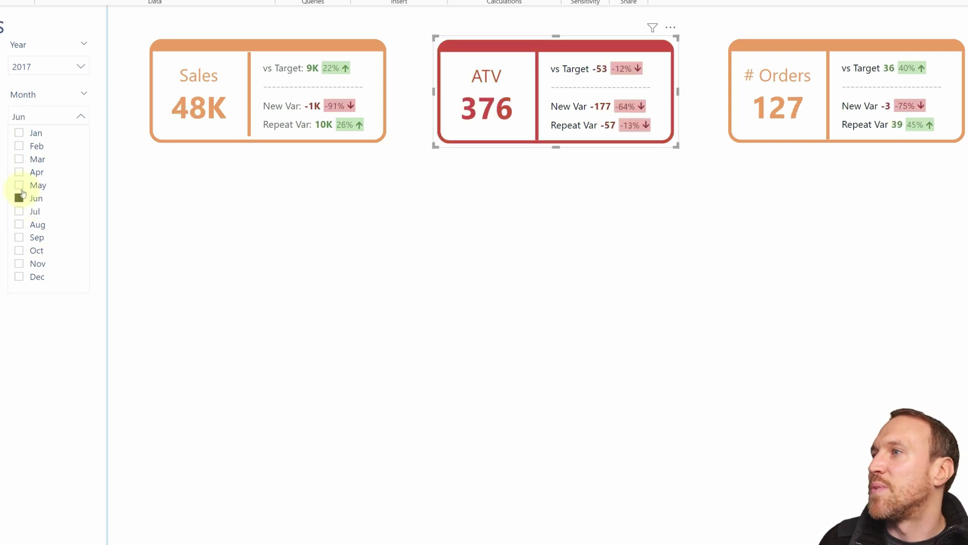
left_click(19, 185)
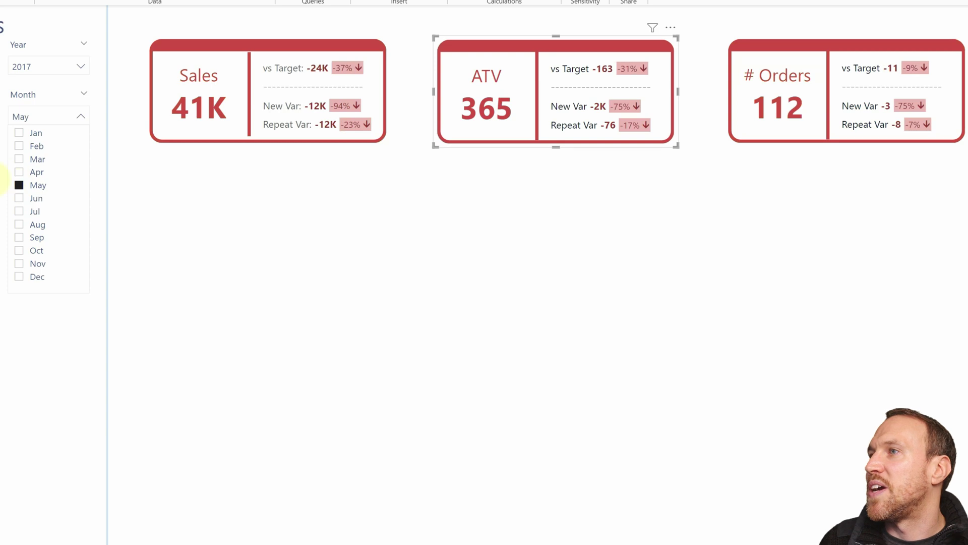
left_click(19, 172)
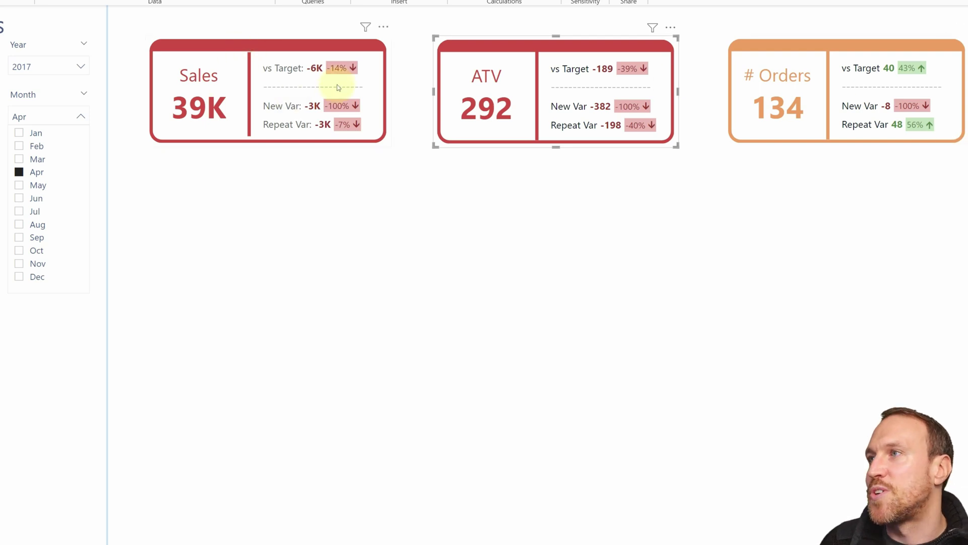
left_click(19, 159)
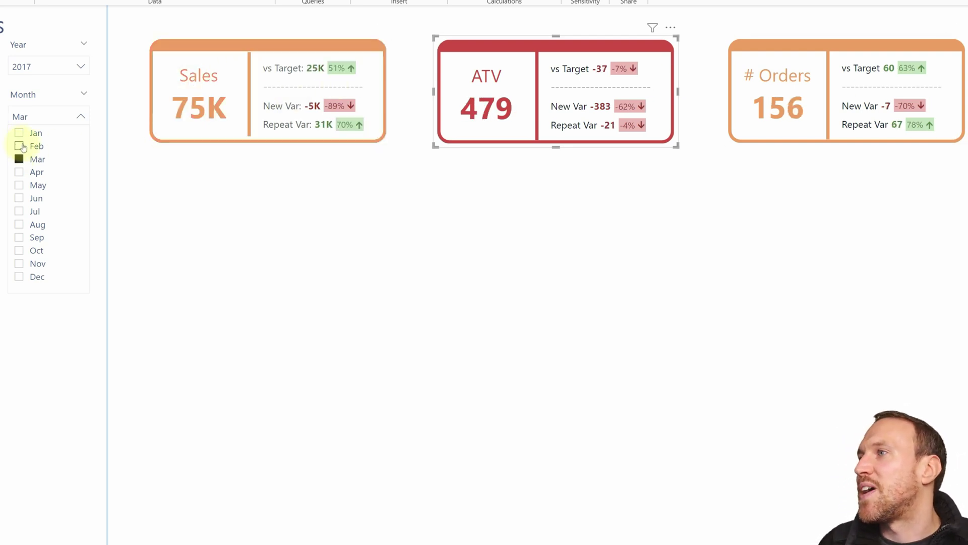
left_click(19, 146)
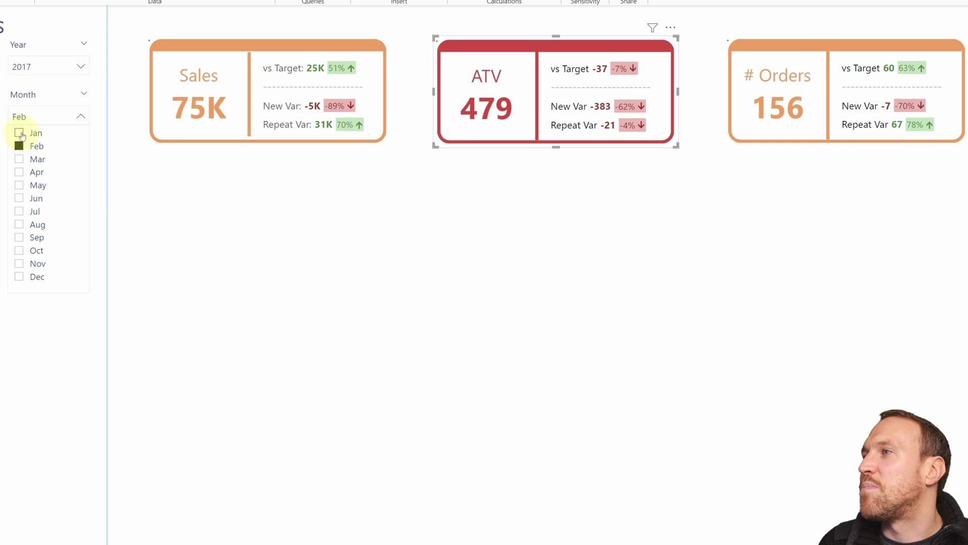
left_click(19, 159)
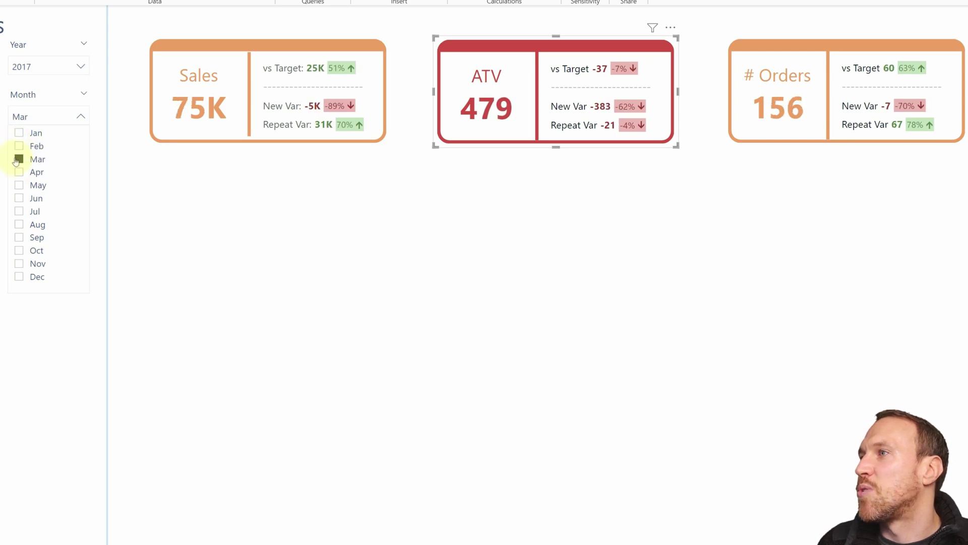
left_click(19, 159)
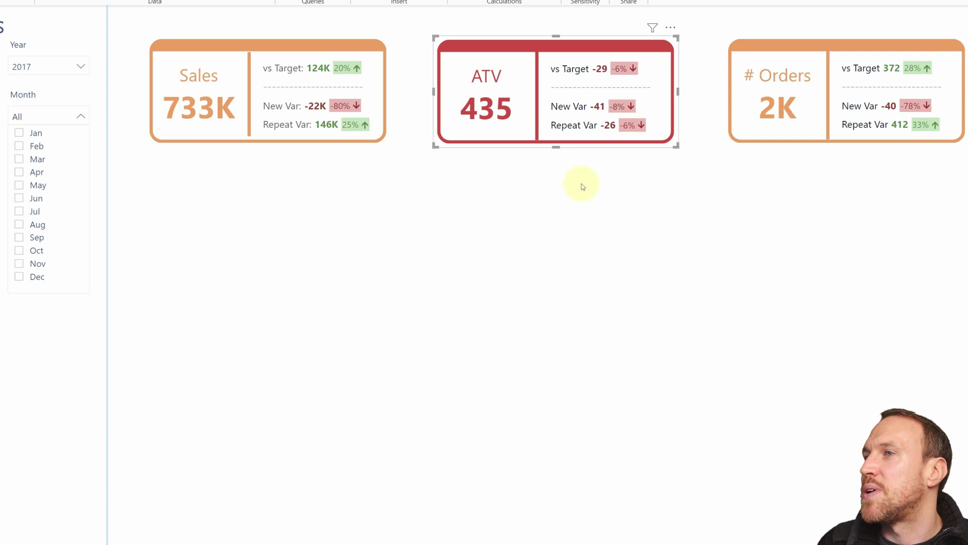